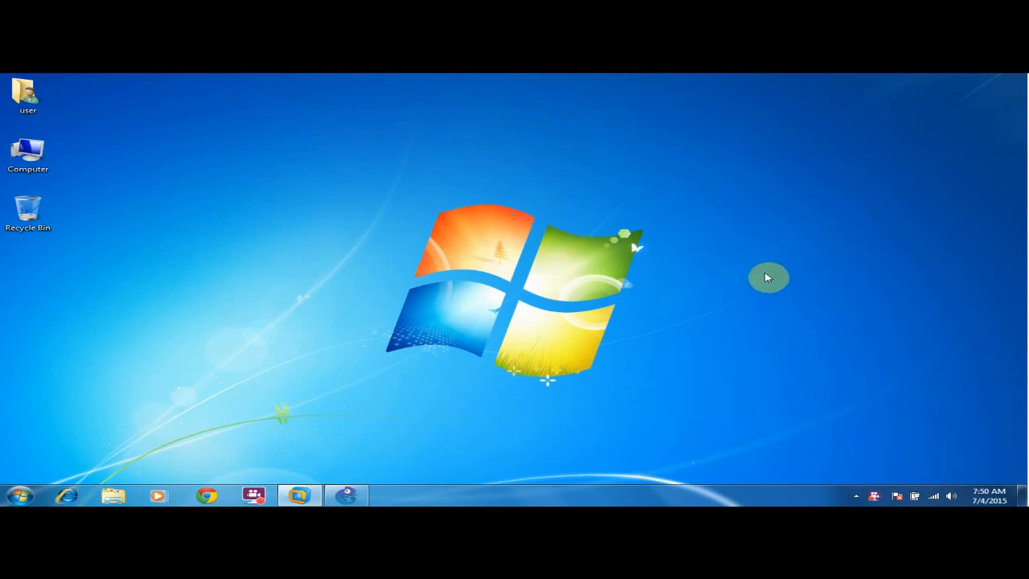
Restore and maximize VMware Workstation, then check its version under Help > About VMware Workstation.
click(305, 494)
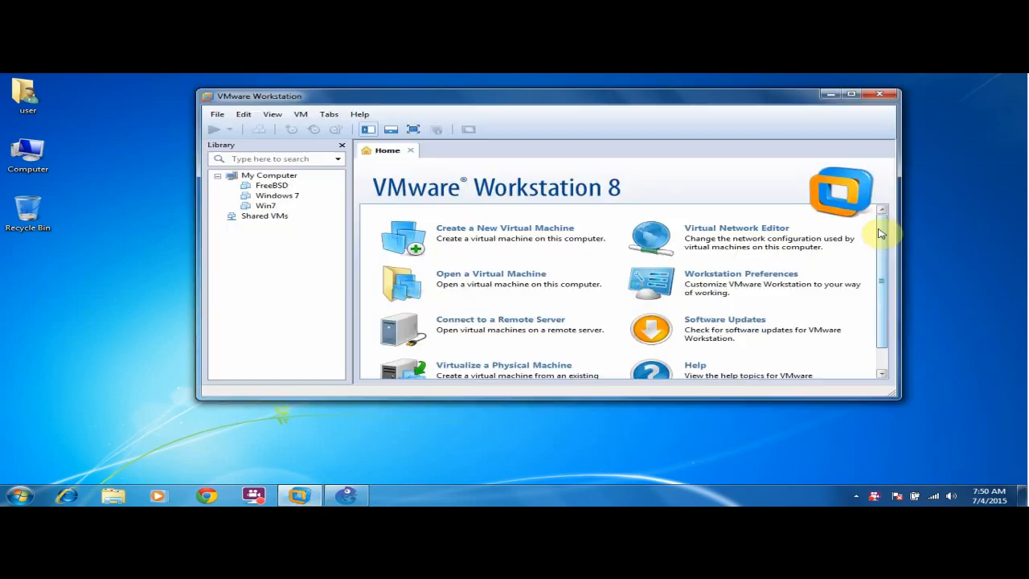
click(851, 94)
click(157, 95)
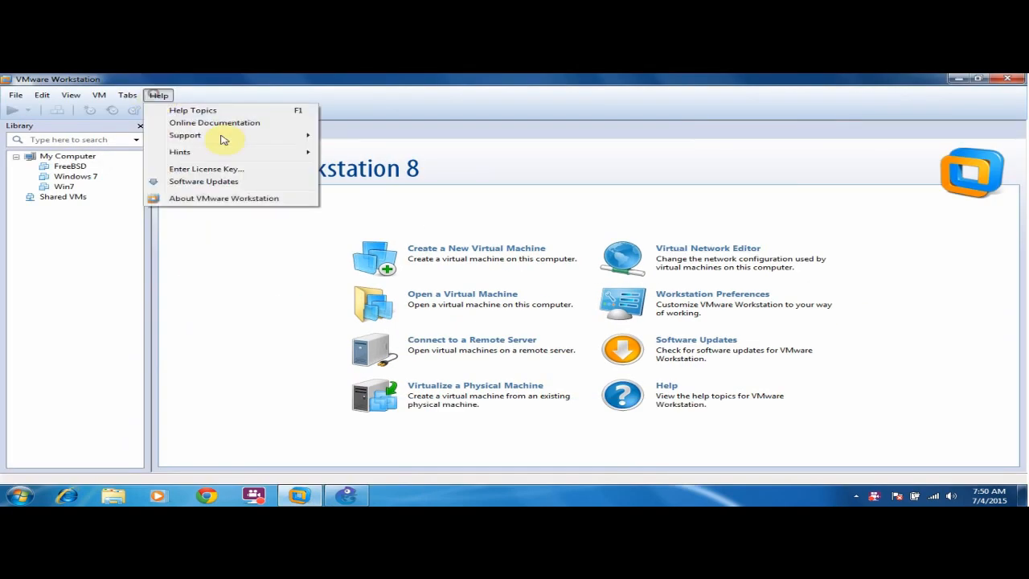
click(190, 200)
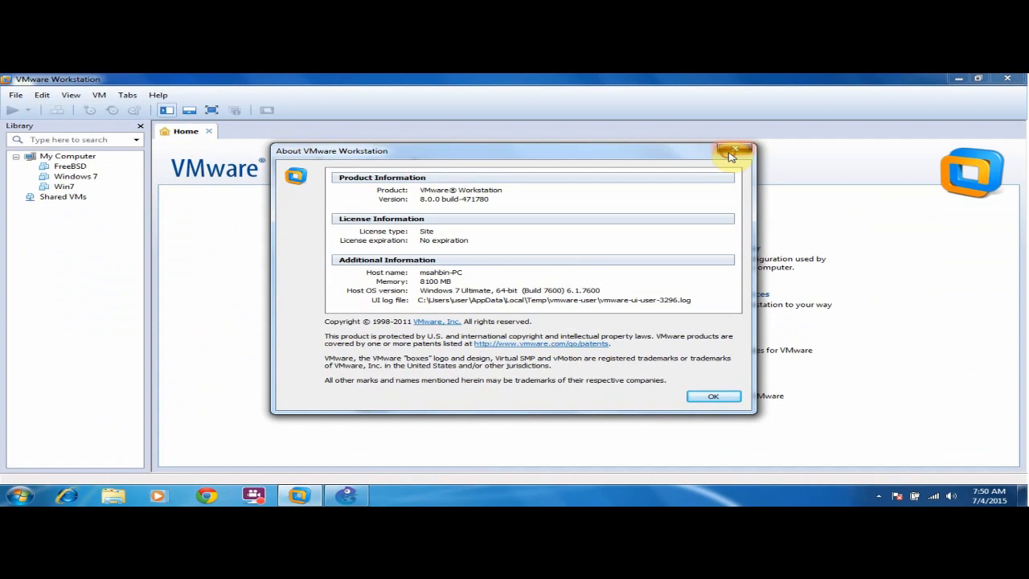
click(733, 150)
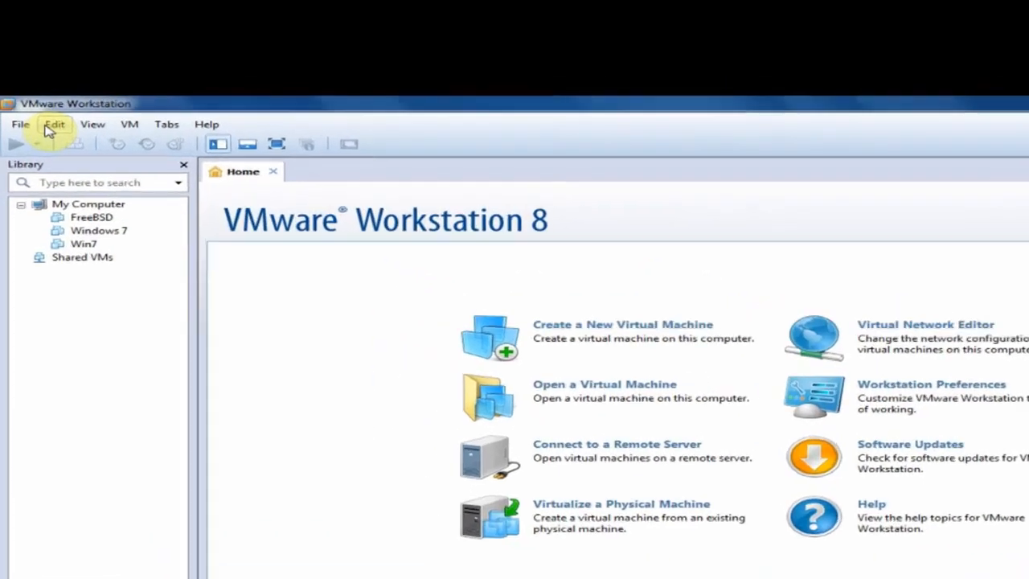
Open the Virtual Network Editor from the Edit menu.
click(38, 96)
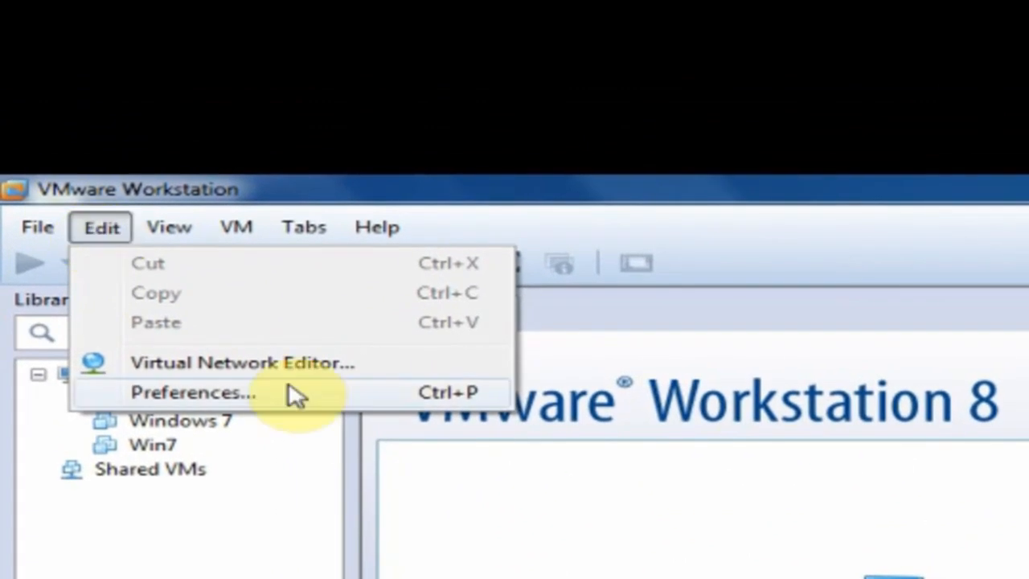
click(303, 366)
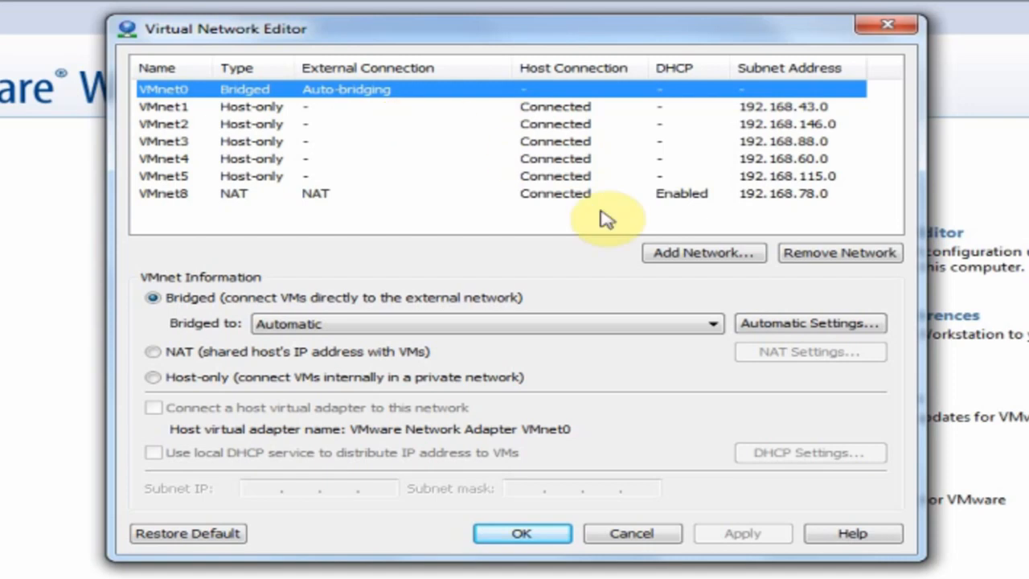
click(657, 256)
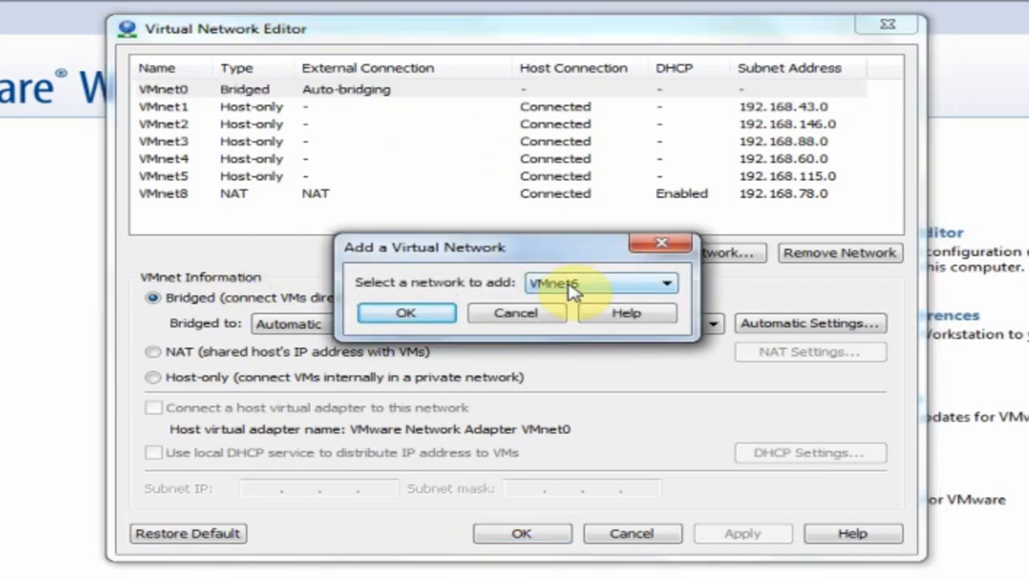
click(414, 315)
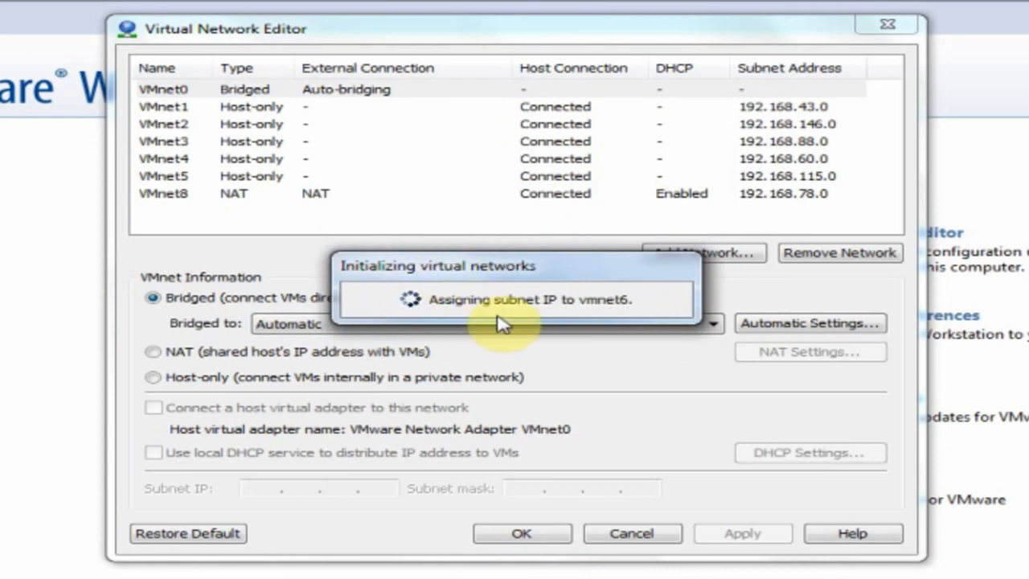
click(188, 211)
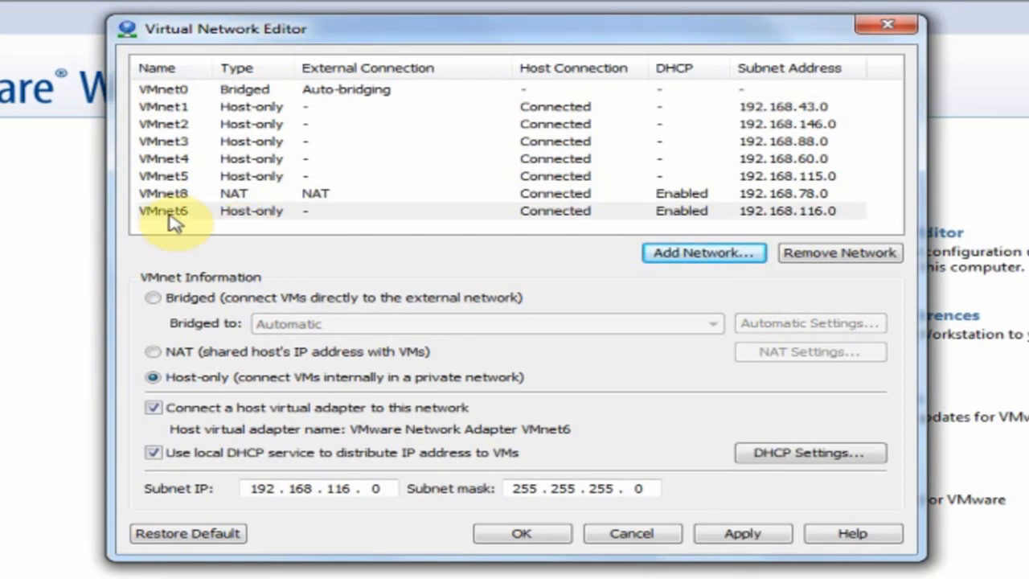
click(154, 454)
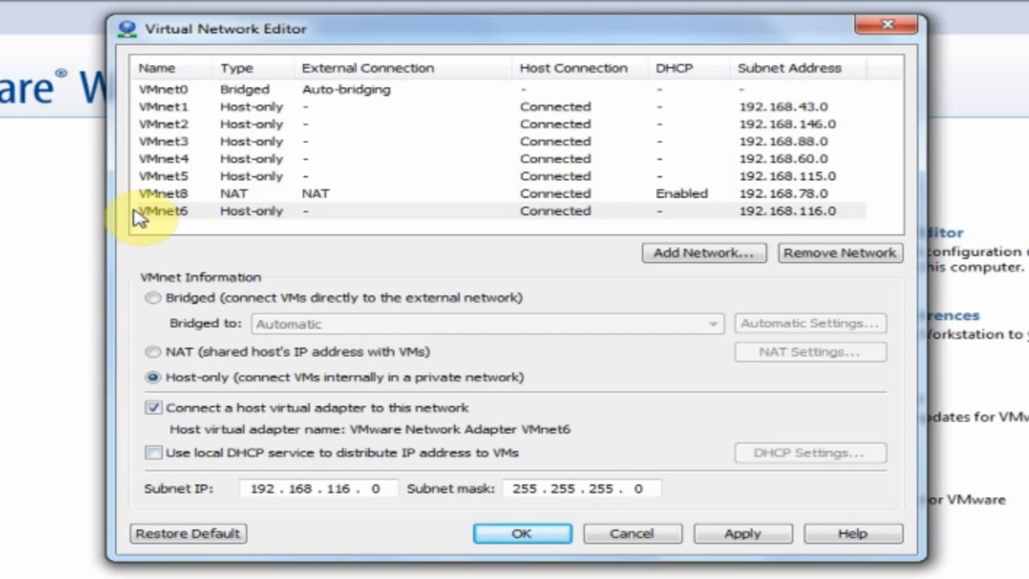
click(205, 212)
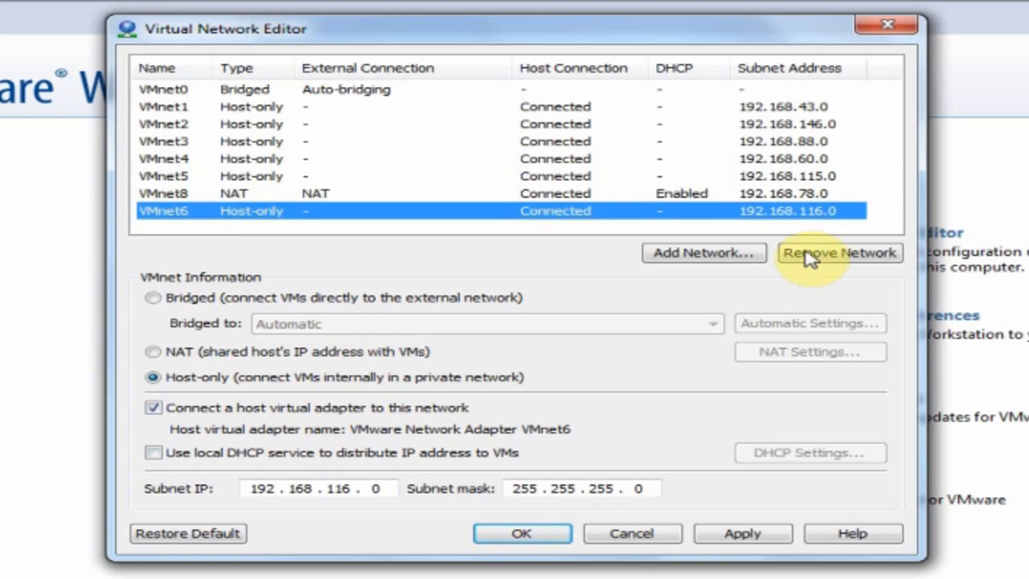
click(809, 256)
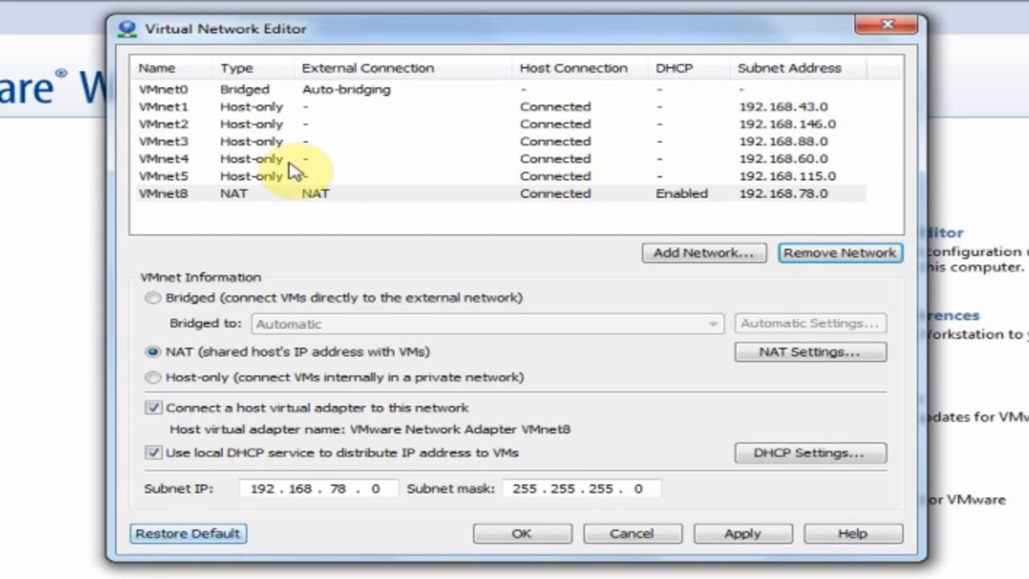
click(293, 90)
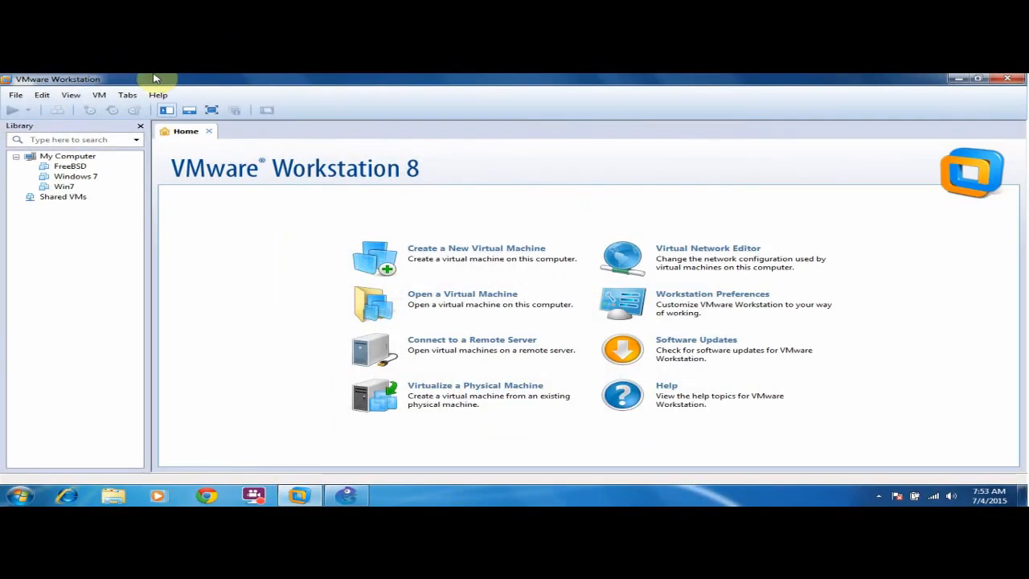
Start the New Virtual Machine Wizard with Ctrl+N and go to the installation source page.
click(16, 95)
click(16, 96)
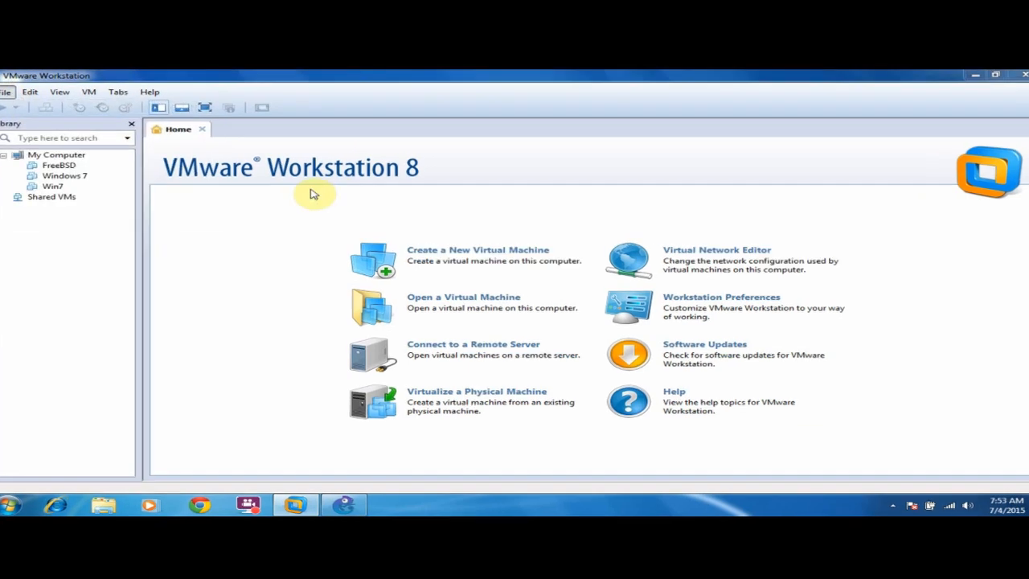
key(ctrl+n)
click(663, 483)
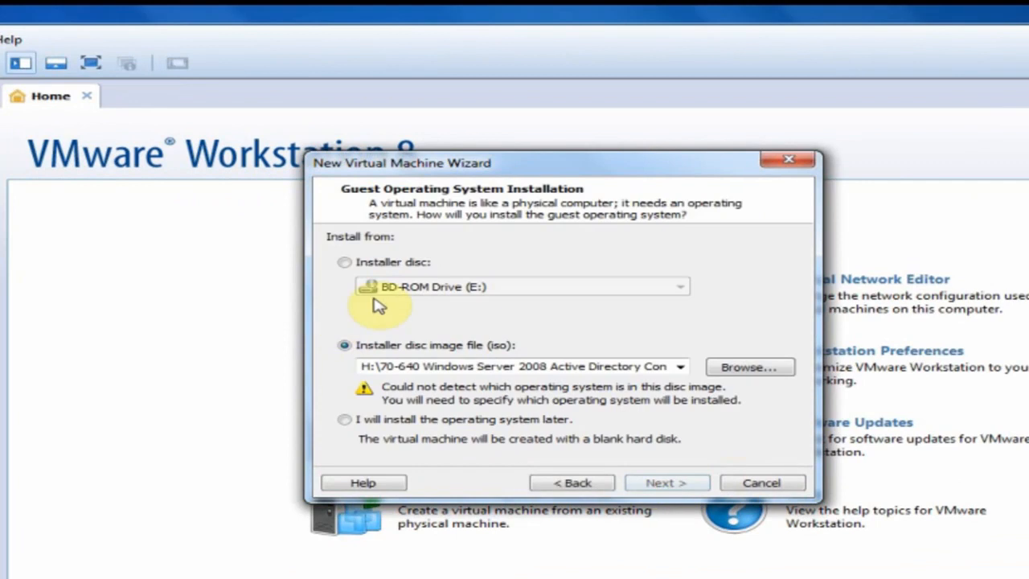
click(756, 367)
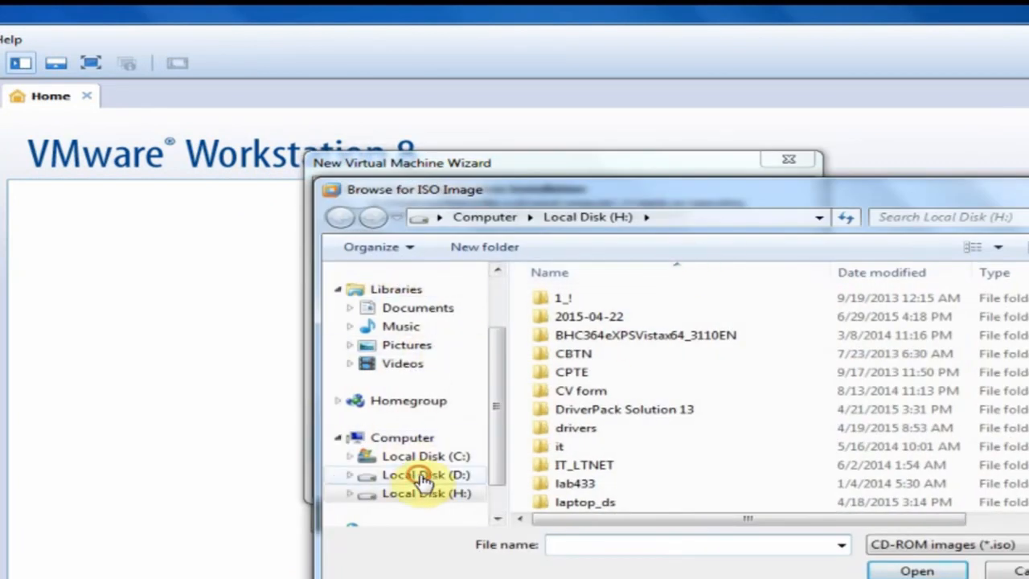
click(424, 475)
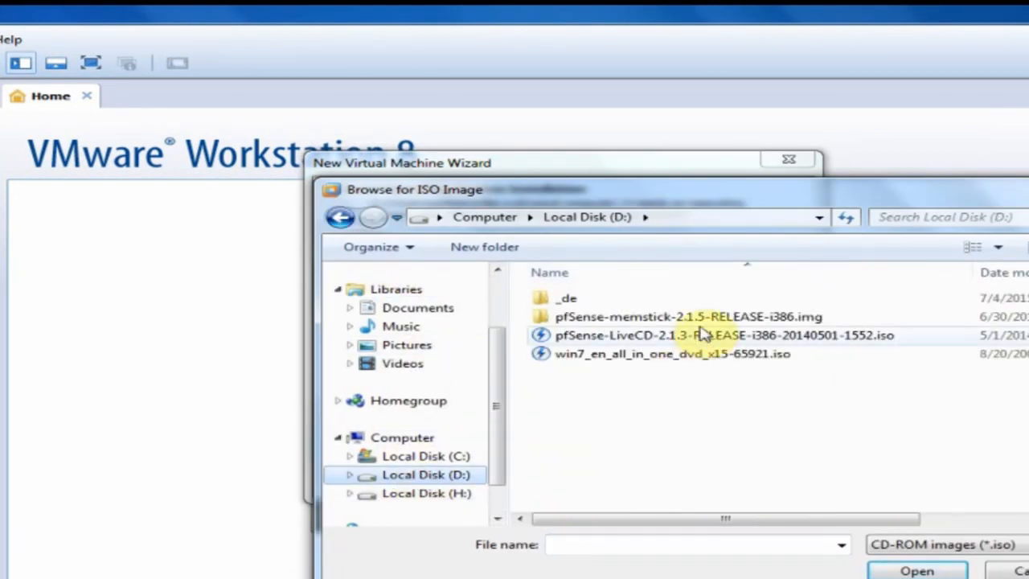
double_click(596, 320)
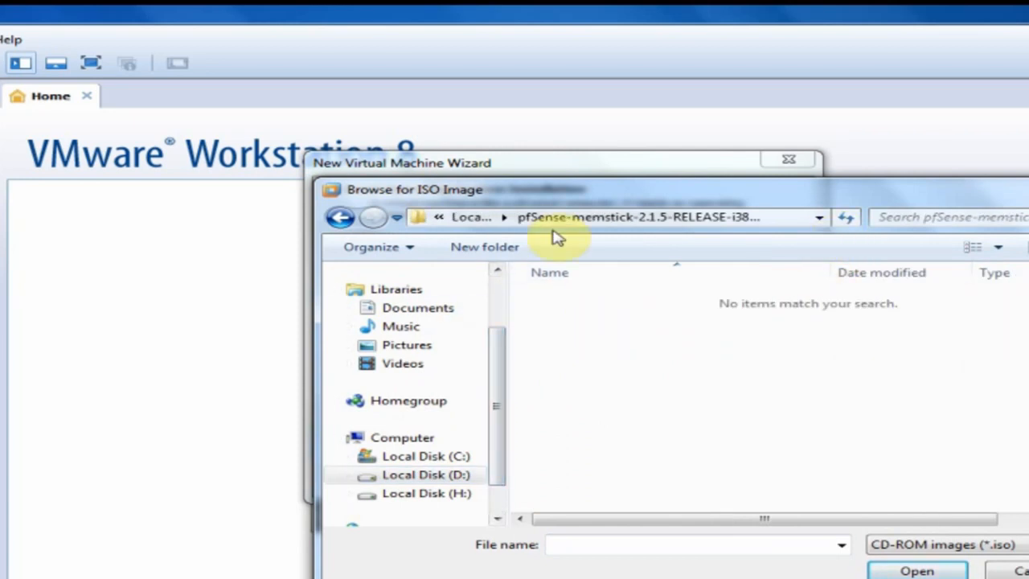
click(331, 215)
click(616, 335)
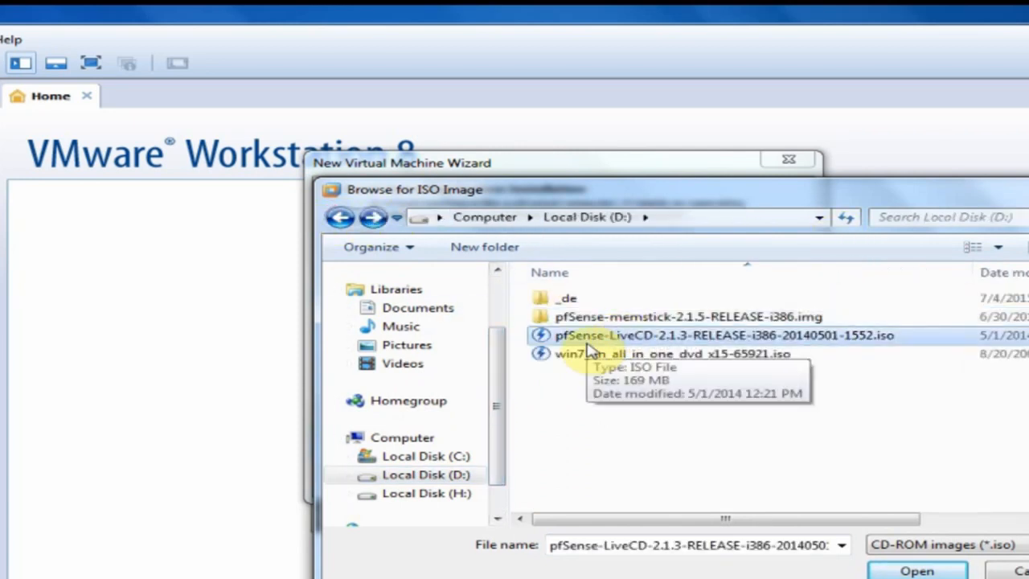
click(916, 569)
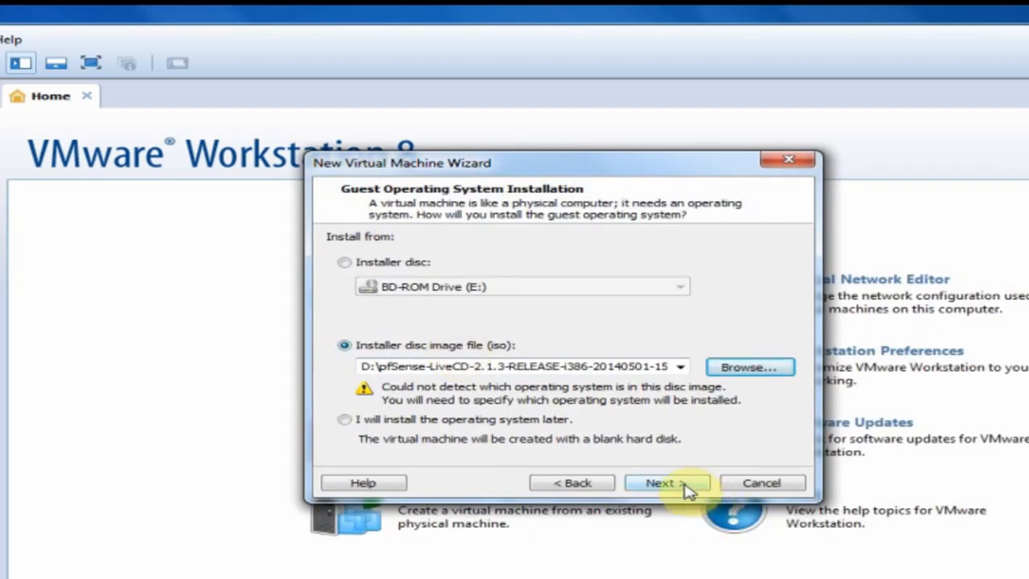
click(683, 483)
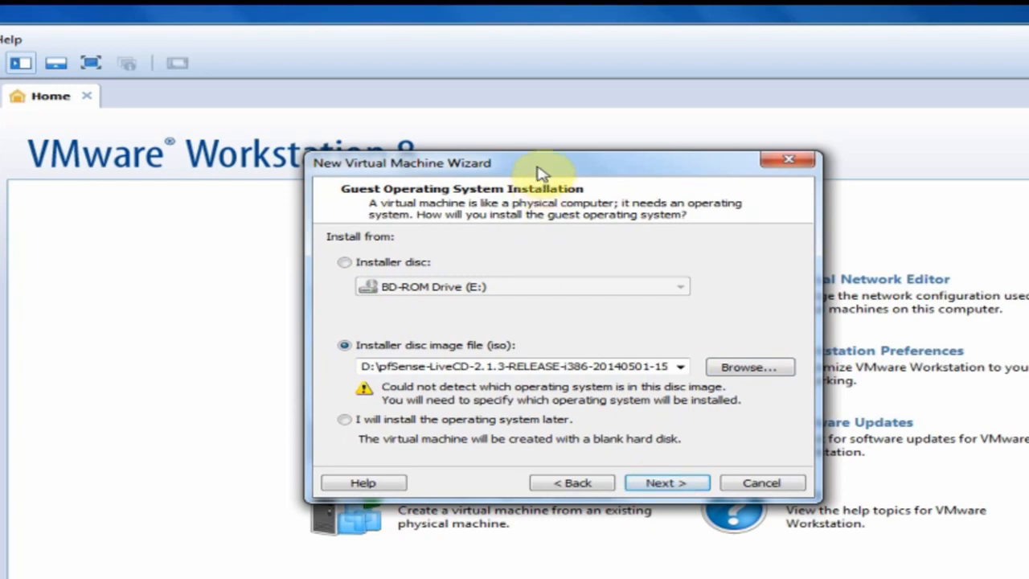
Set the guest operating system to Other, version FreeBSD.
drag(540, 172, 354, 130)
click(472, 440)
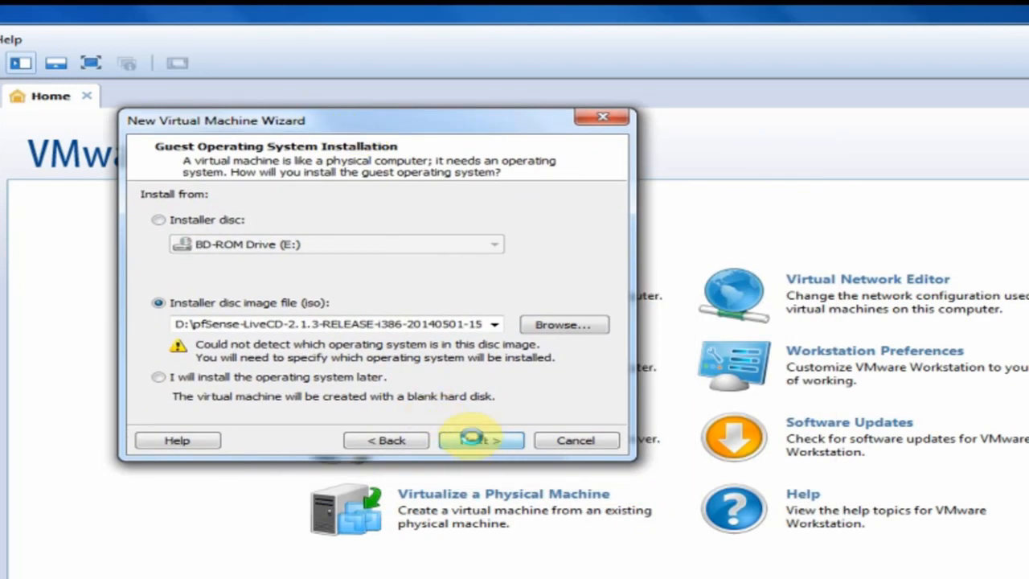
click(177, 291)
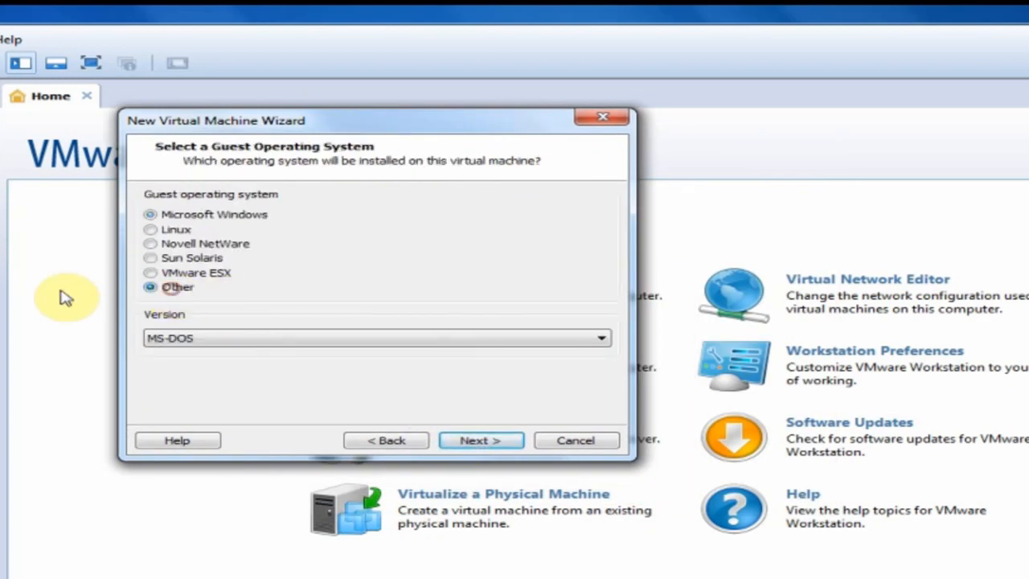
click(241, 338)
click(232, 354)
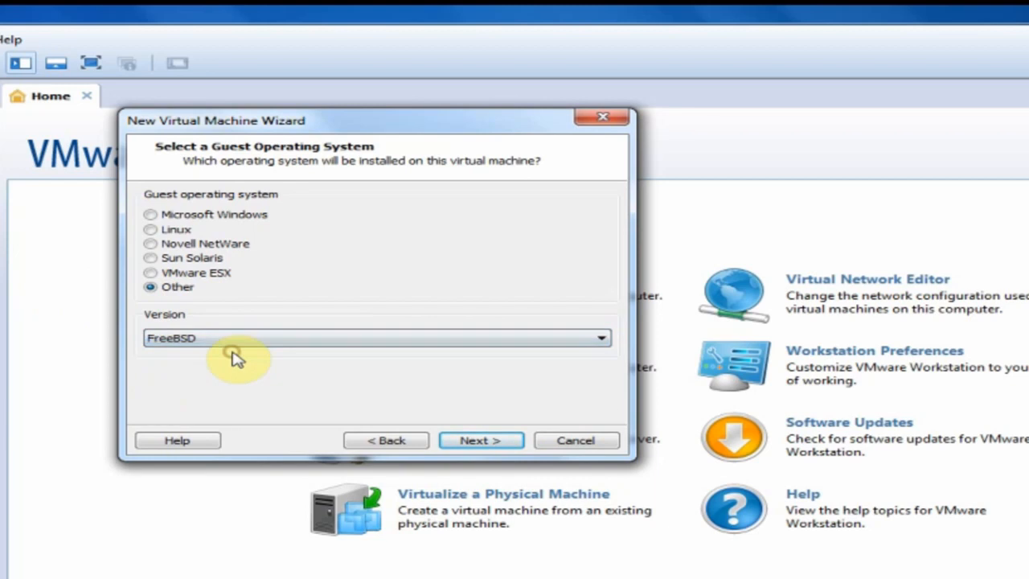
click(504, 439)
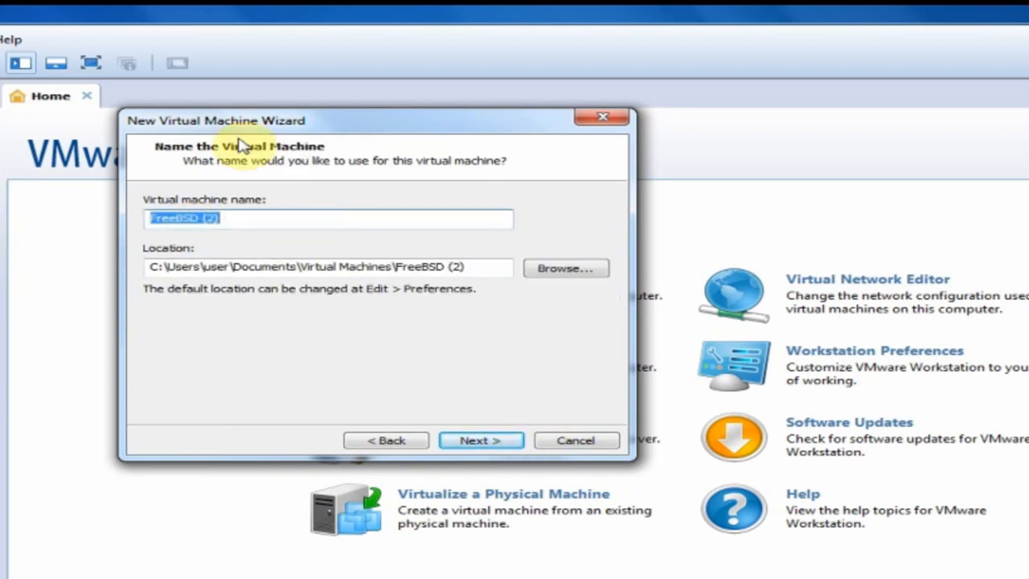
Keep the default name FreeBSD (2) and reduce the disk size from 20 to 5 GB.
drag(266, 127, 661, 172)
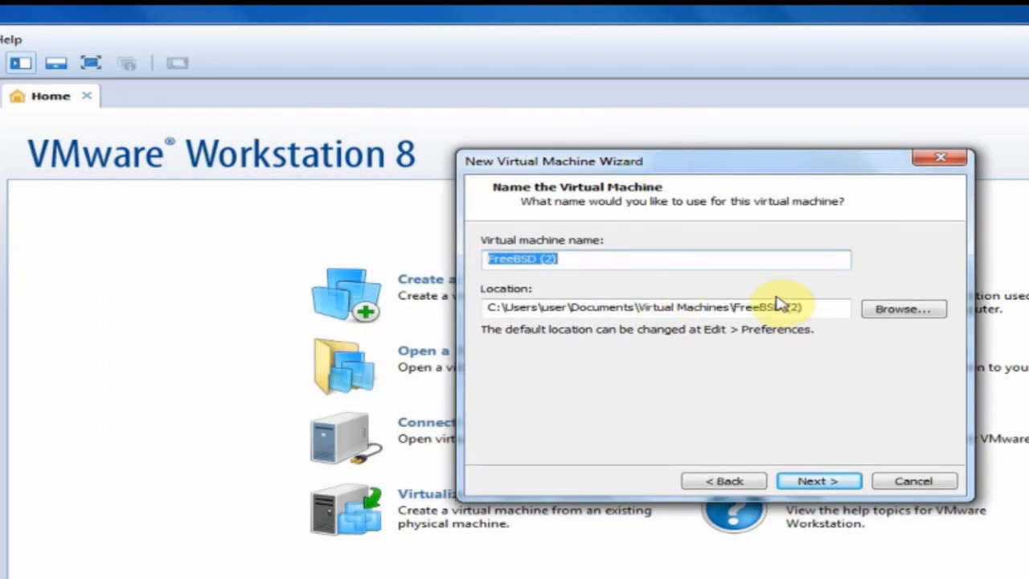
click(827, 483)
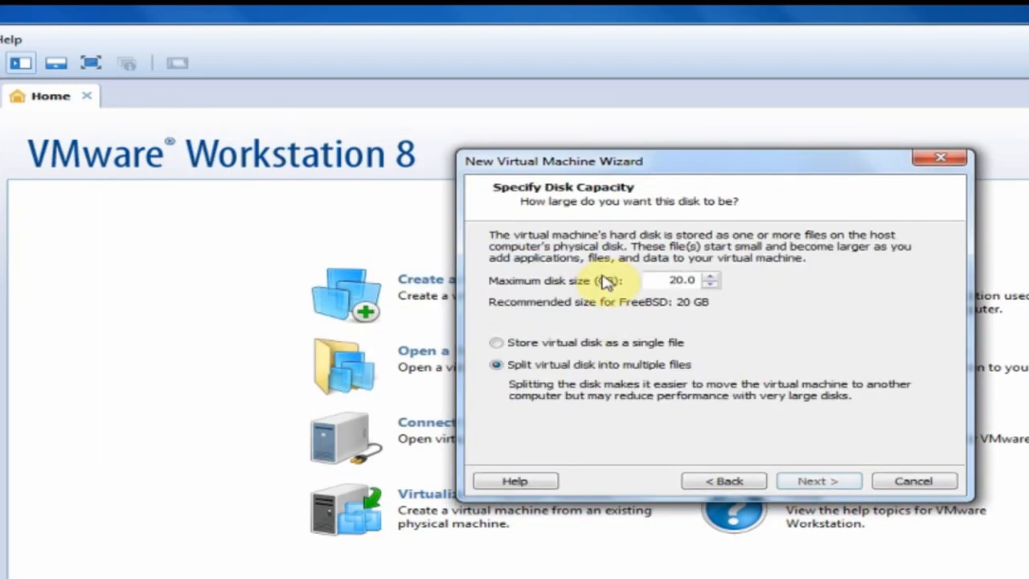
double_click(673, 281)
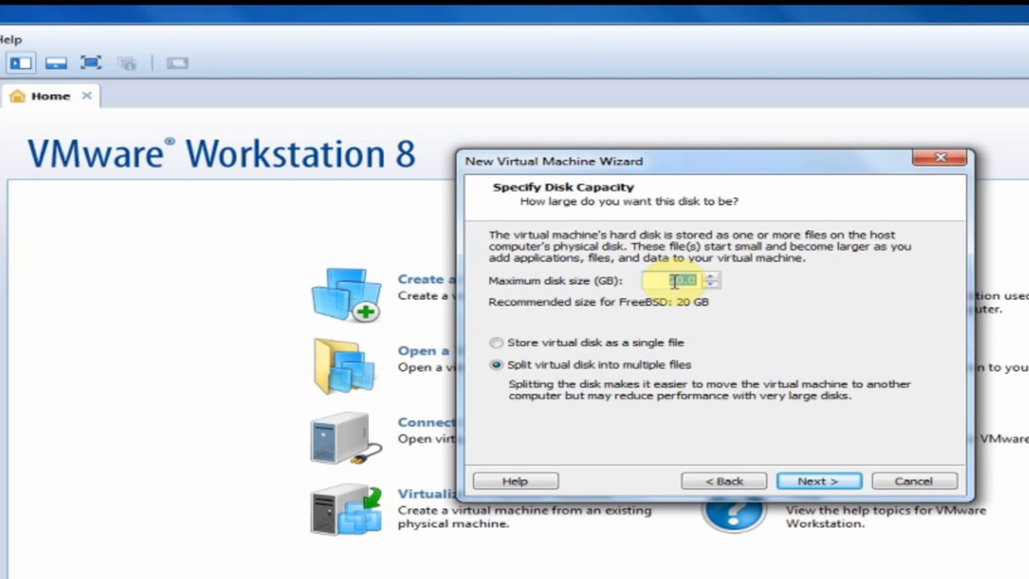
text(5)
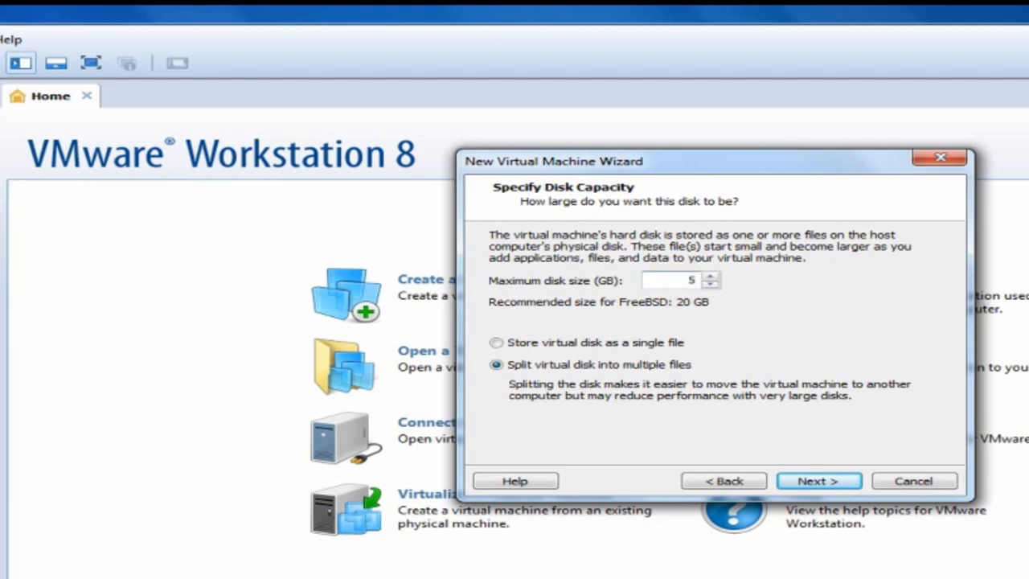
click(800, 479)
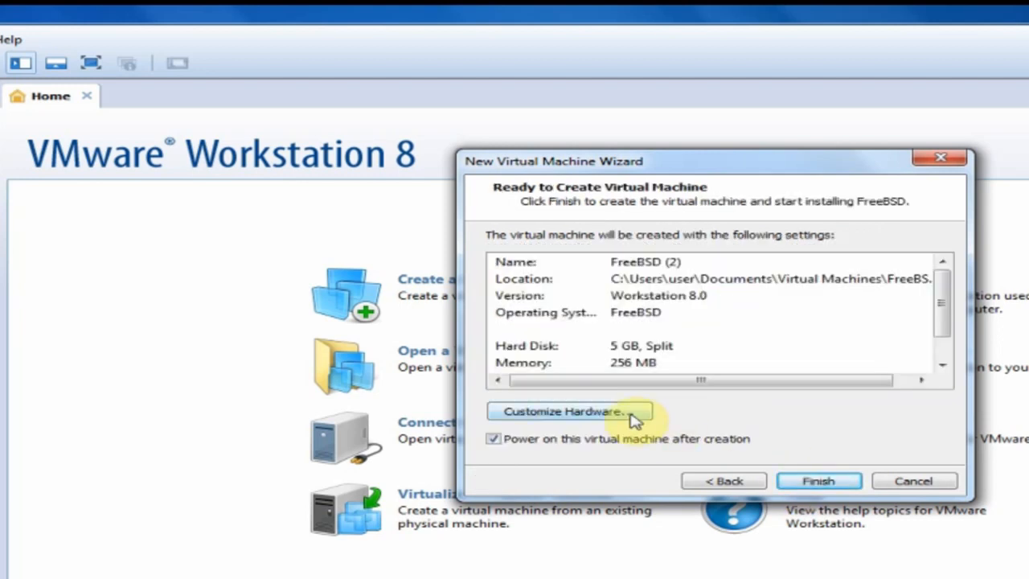
Remove the floppy drive and the NAT network adapter from the new VM's hardware.
click(633, 418)
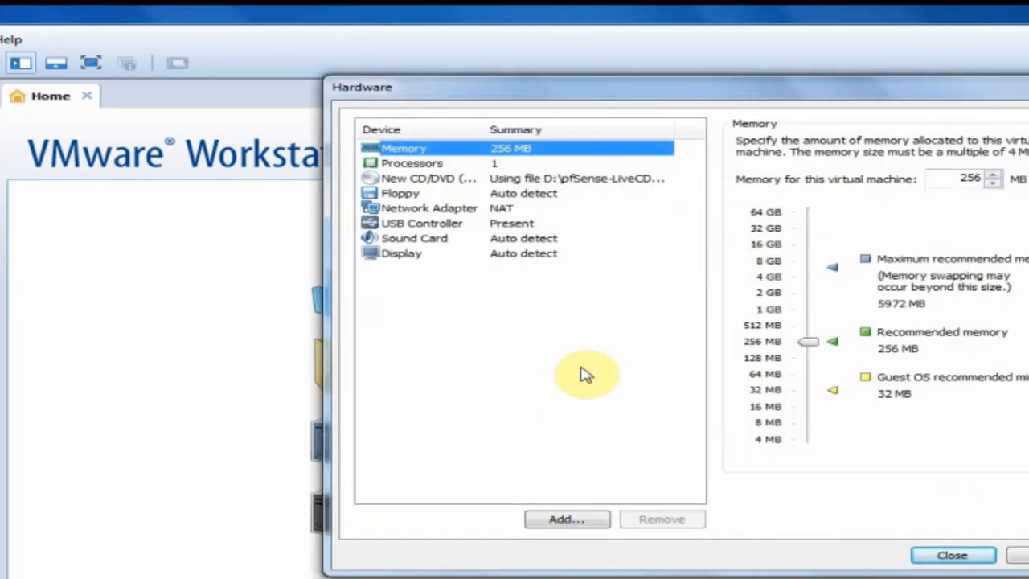
click(389, 195)
click(661, 514)
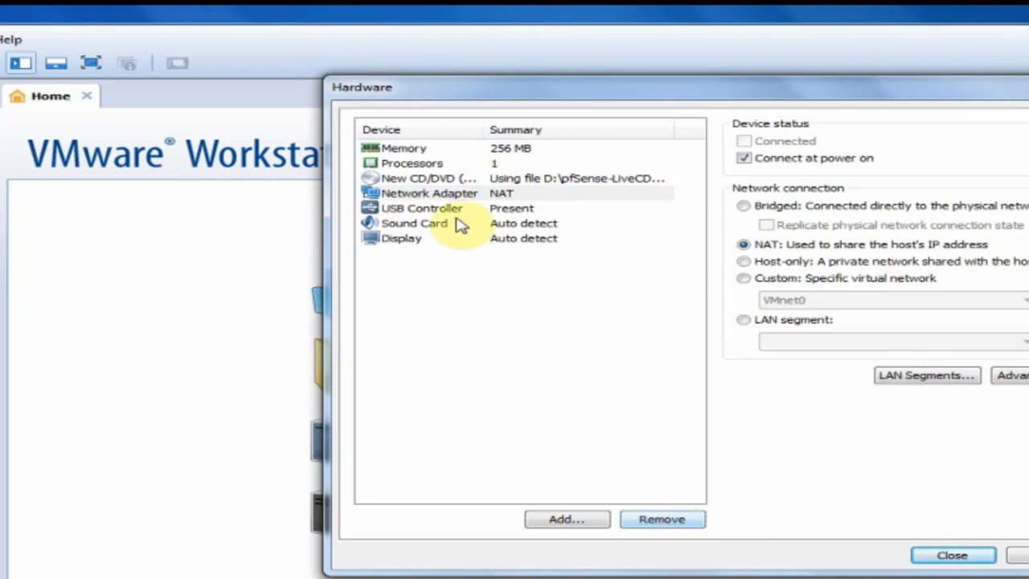
click(442, 194)
click(655, 519)
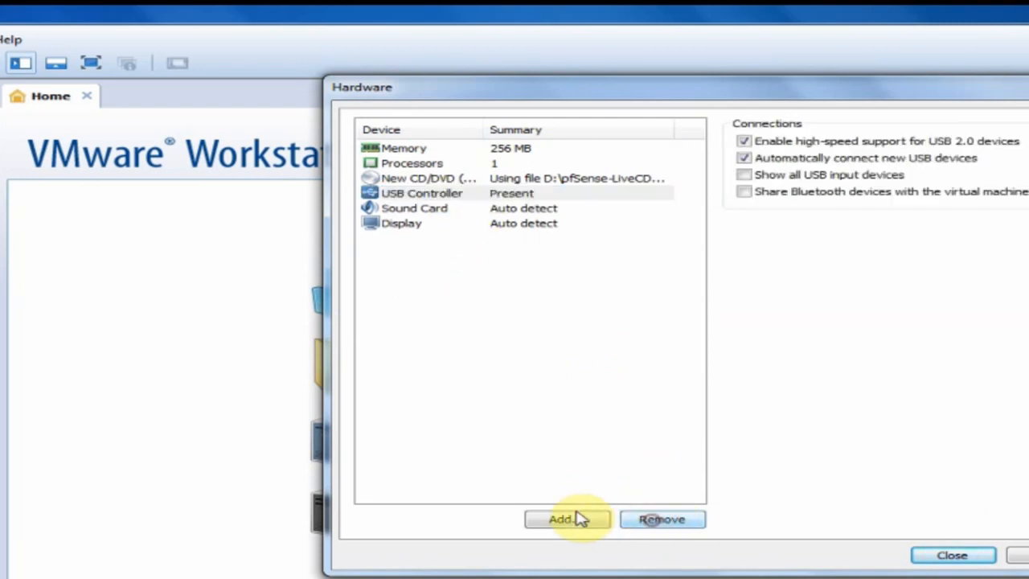
click(570, 519)
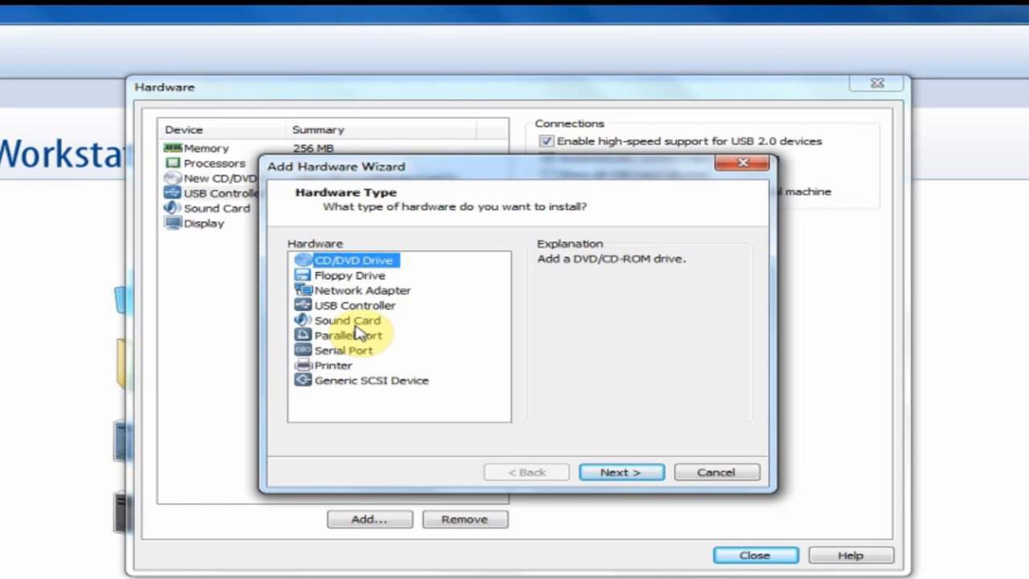
Add a network adapter attached to the custom virtual network VMnet0.
click(362, 291)
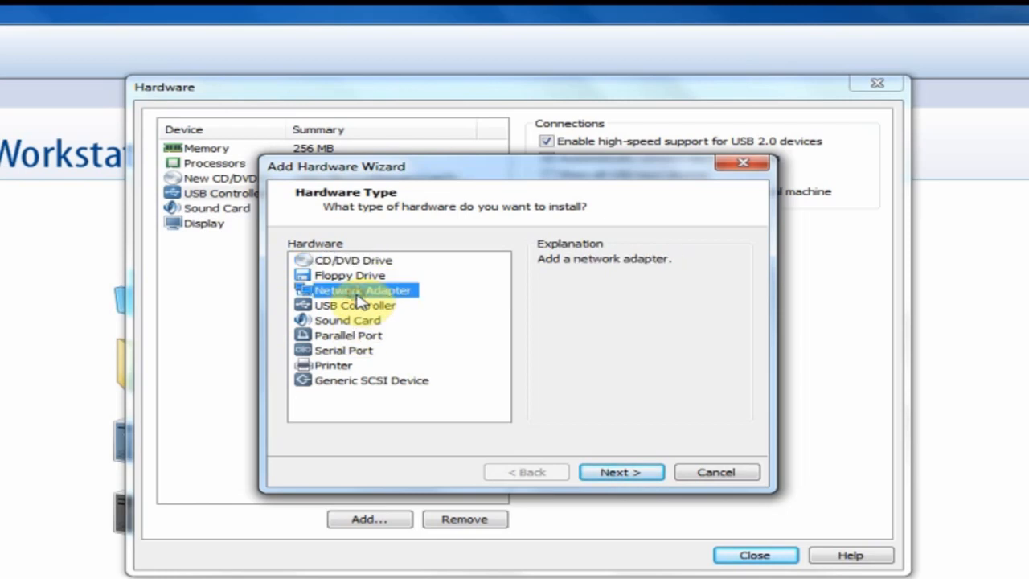
click(624, 474)
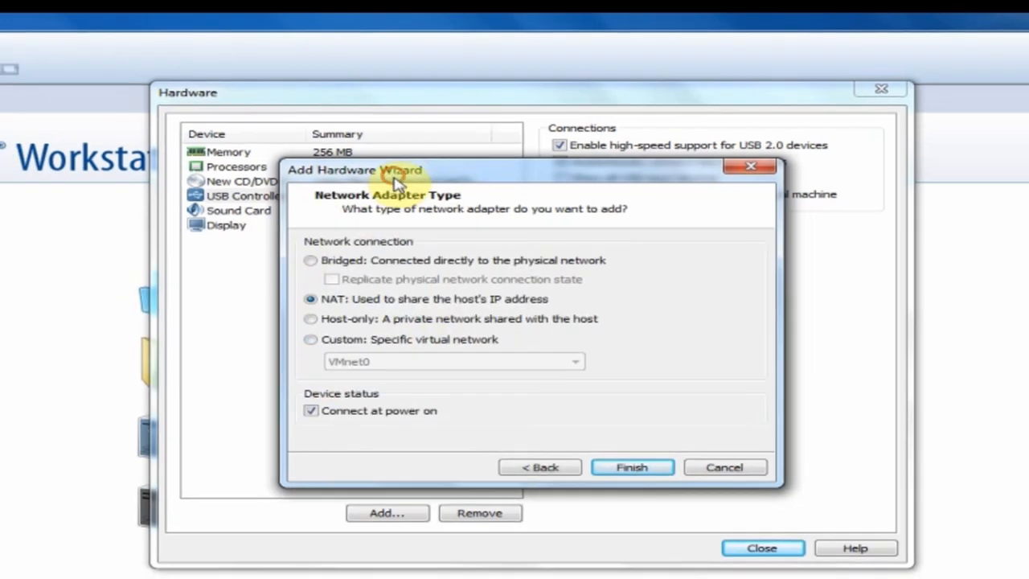
drag(376, 168, 164, 189)
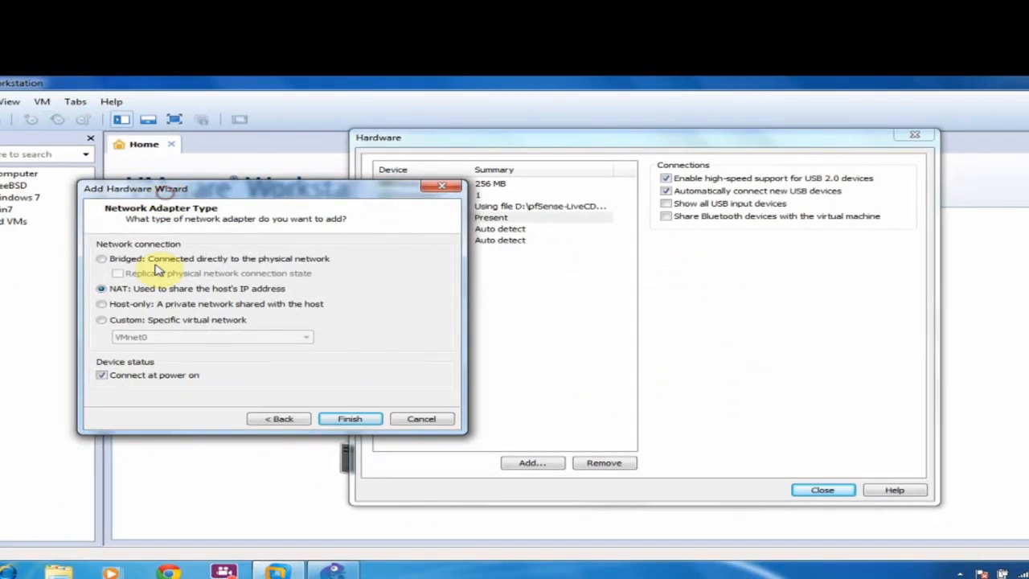
click(166, 323)
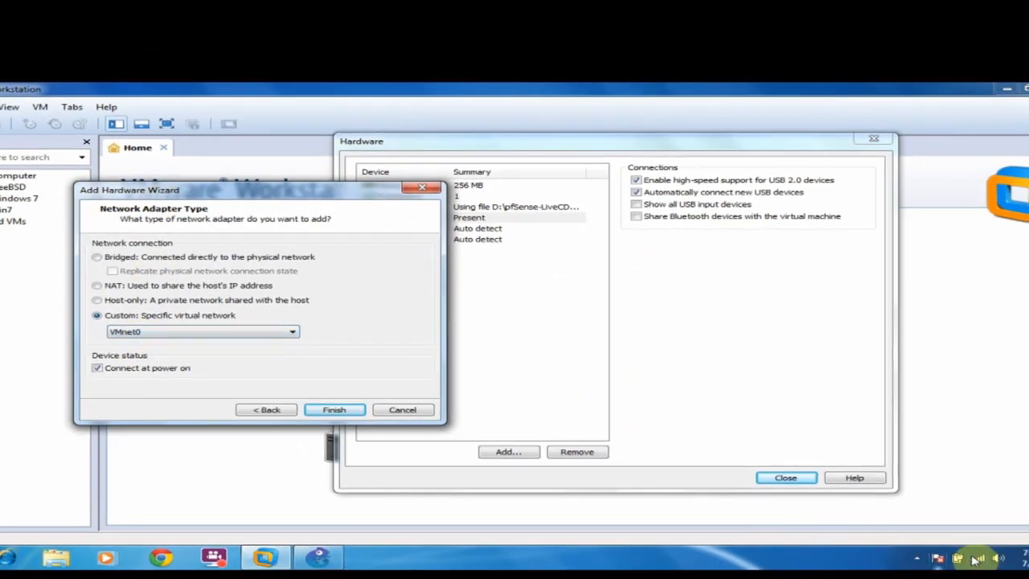
mouse_move(980, 562)
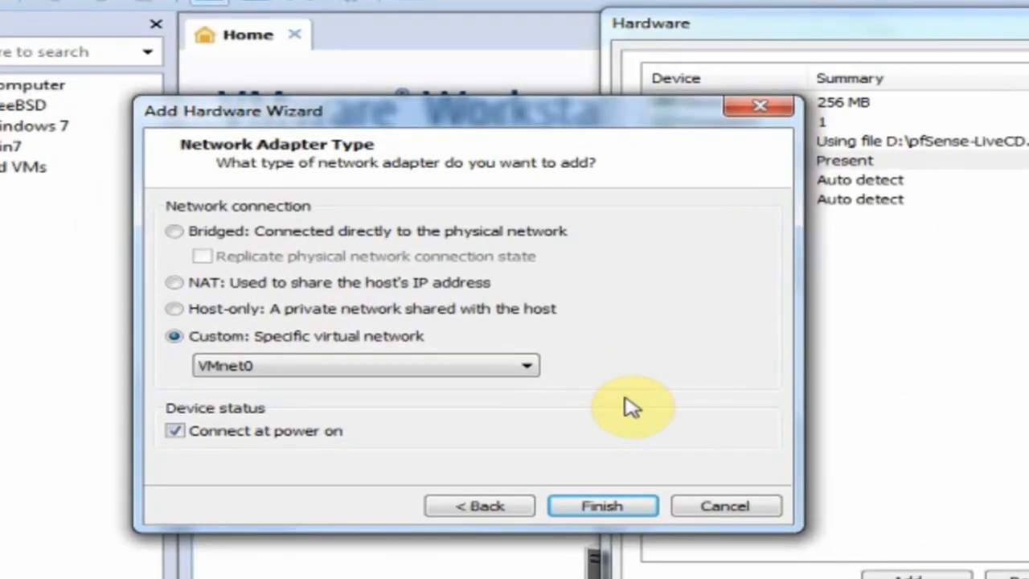
click(603, 504)
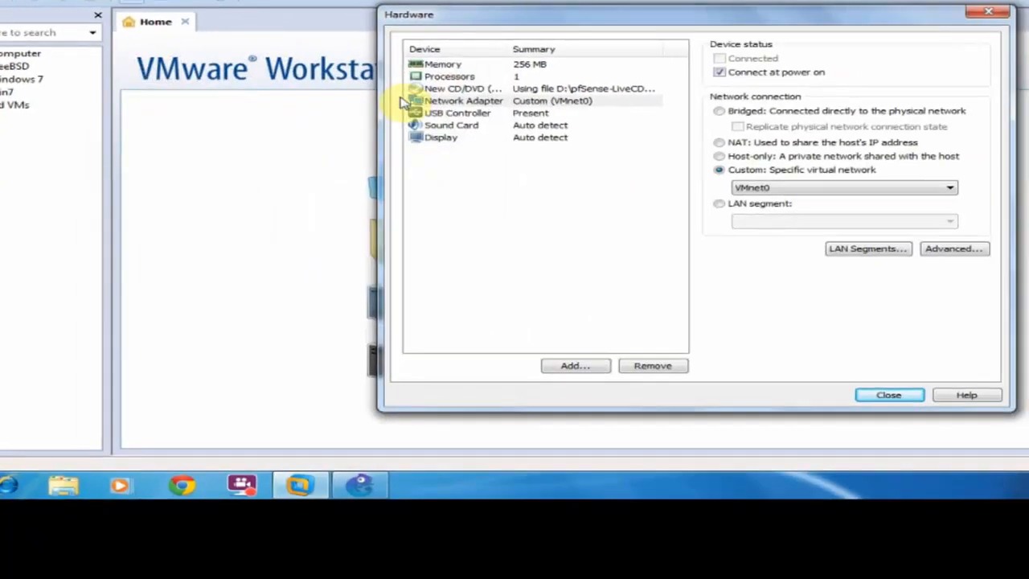
Add a second network adapter on custom network VMnet1 (Host-only).
click(571, 366)
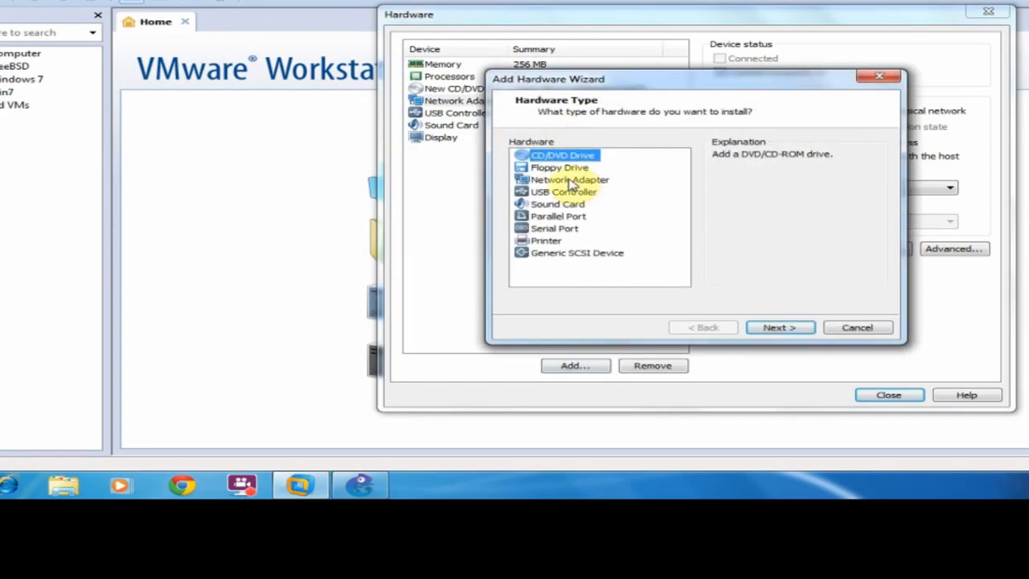
click(569, 180)
click(780, 327)
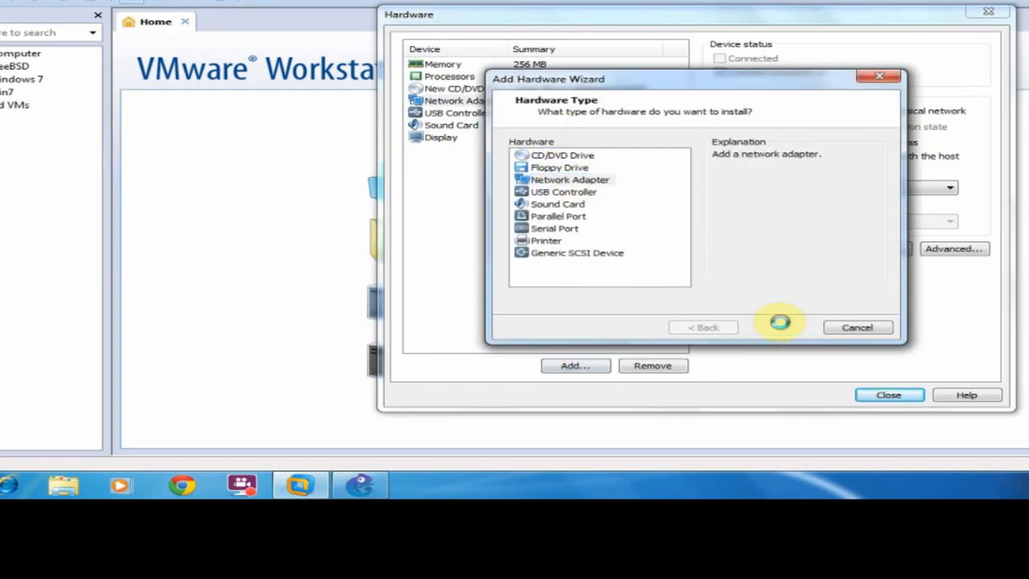
click(548, 220)
click(562, 239)
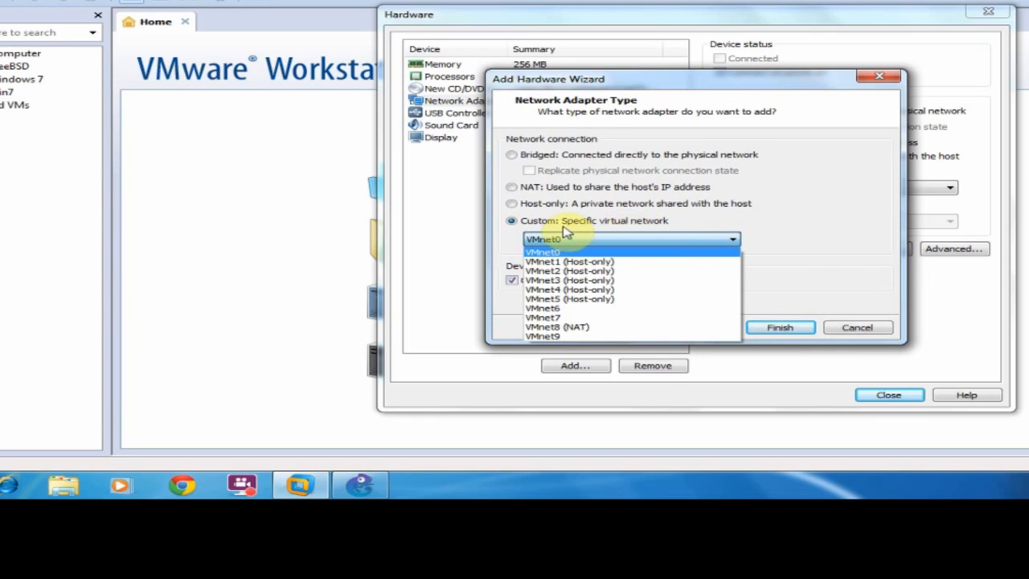
click(659, 263)
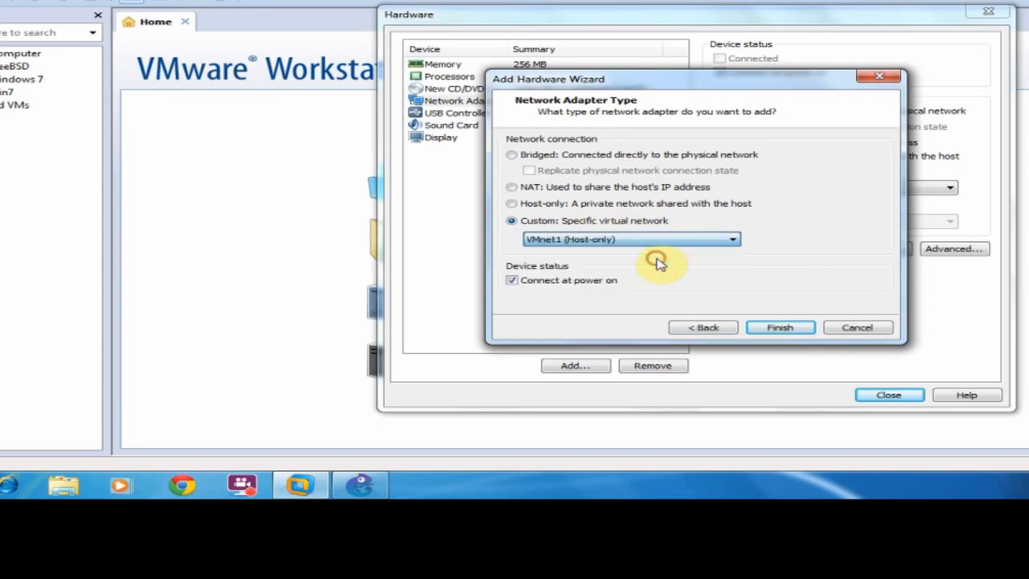
click(783, 329)
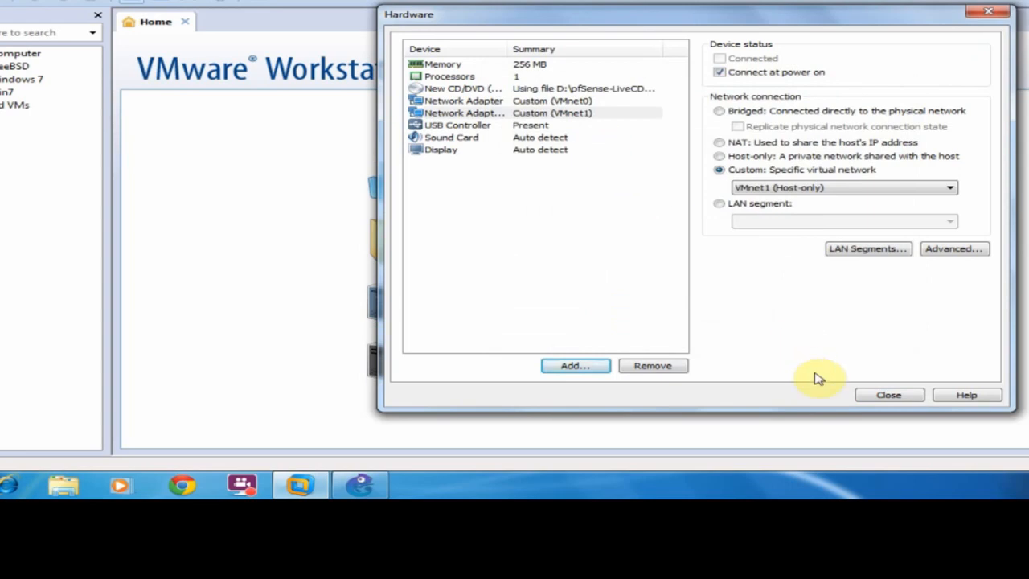
Raise the VM memory to 632 MB and create the FreeBSD (2) virtual machine.
click(447, 66)
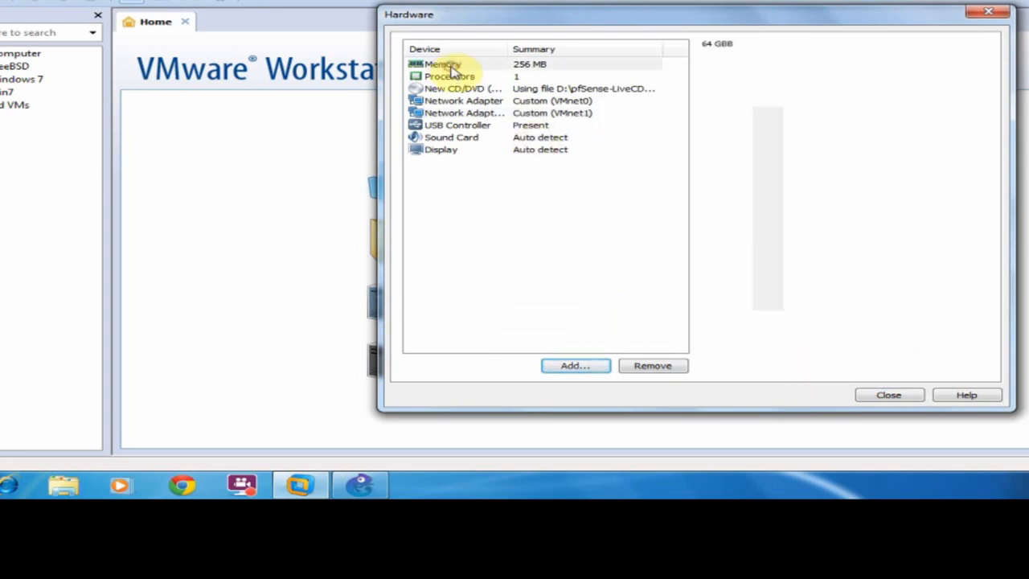
drag(776, 222, 783, 211)
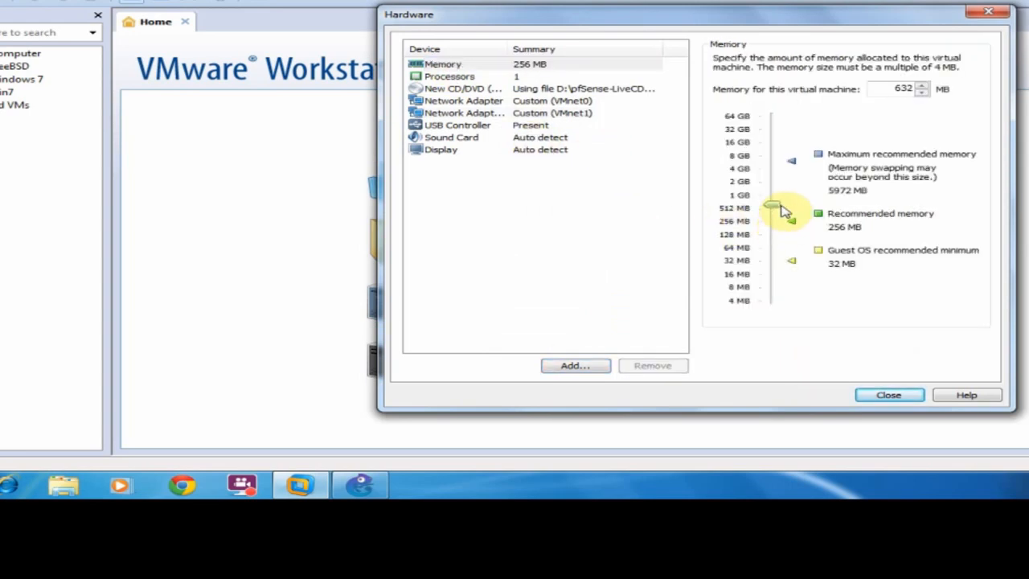
click(883, 397)
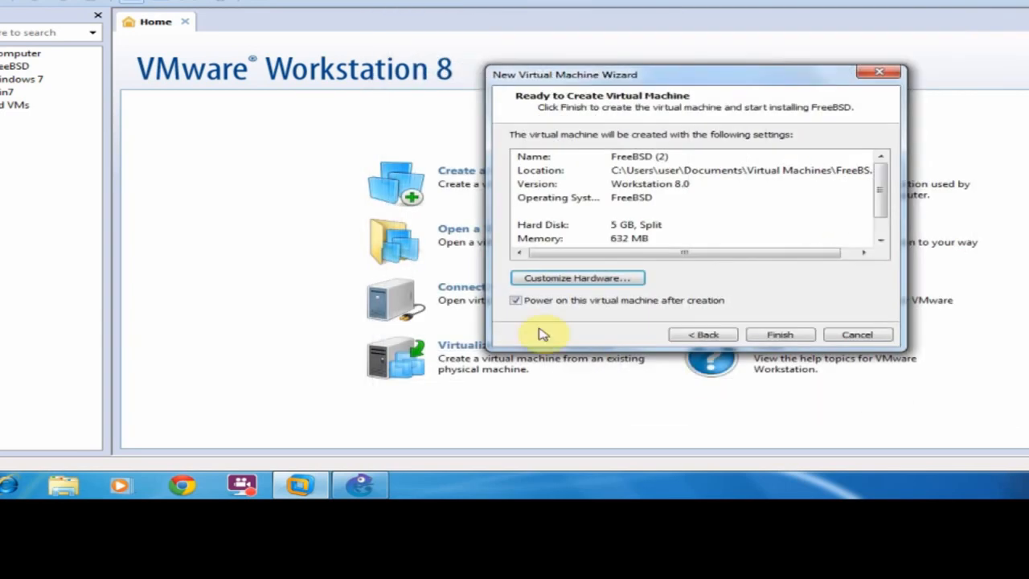
click(781, 335)
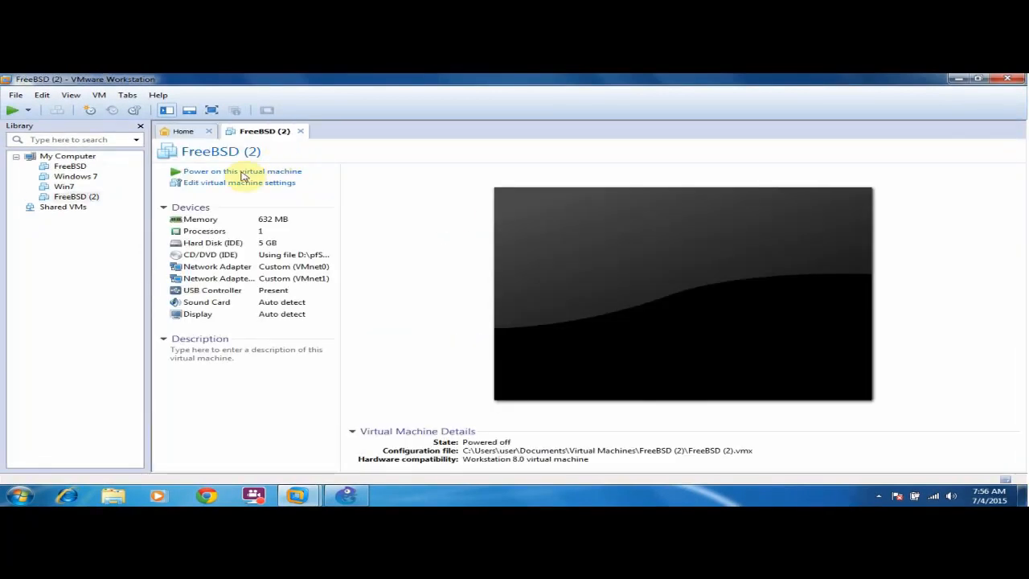
Power on FreeBSD (2), boot the pfSense CD with the default option, and launch the installer.
click(242, 173)
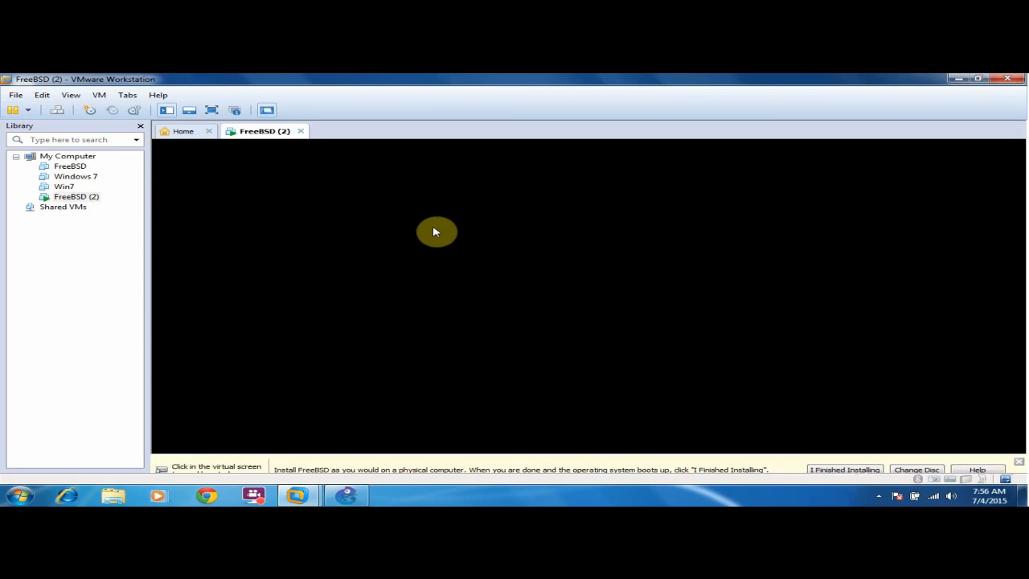
click(1019, 452)
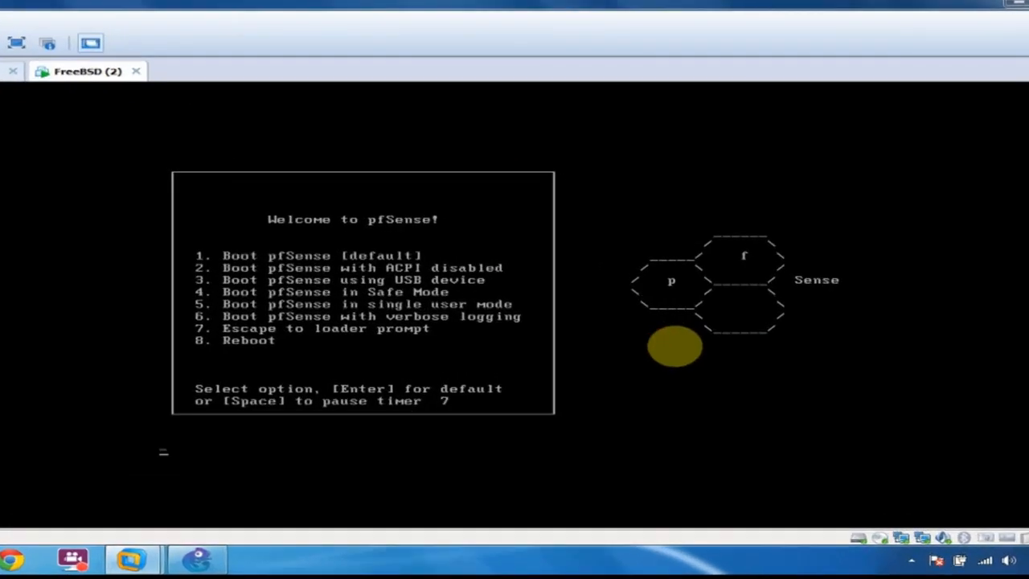
key(Return)
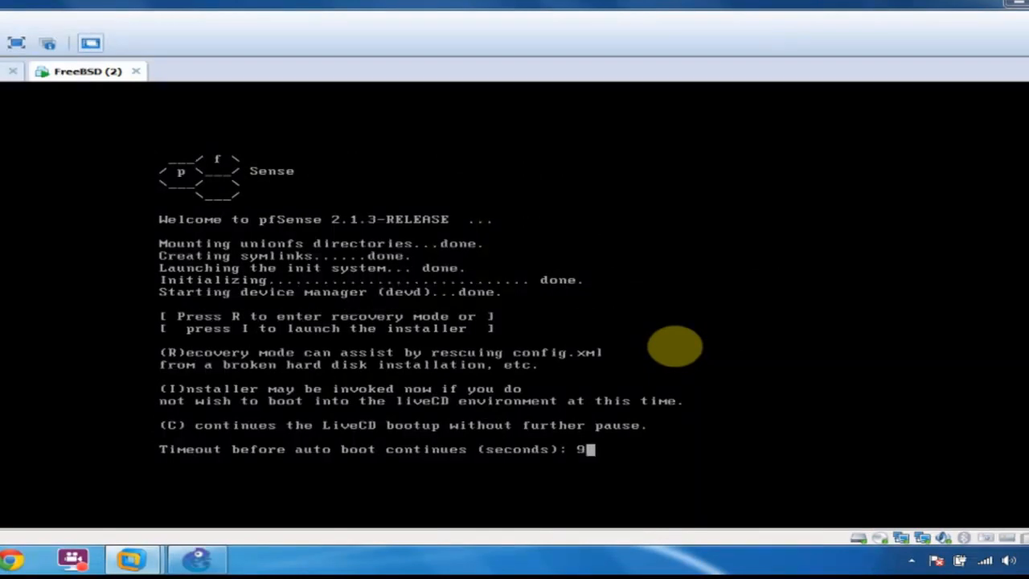
key(i)
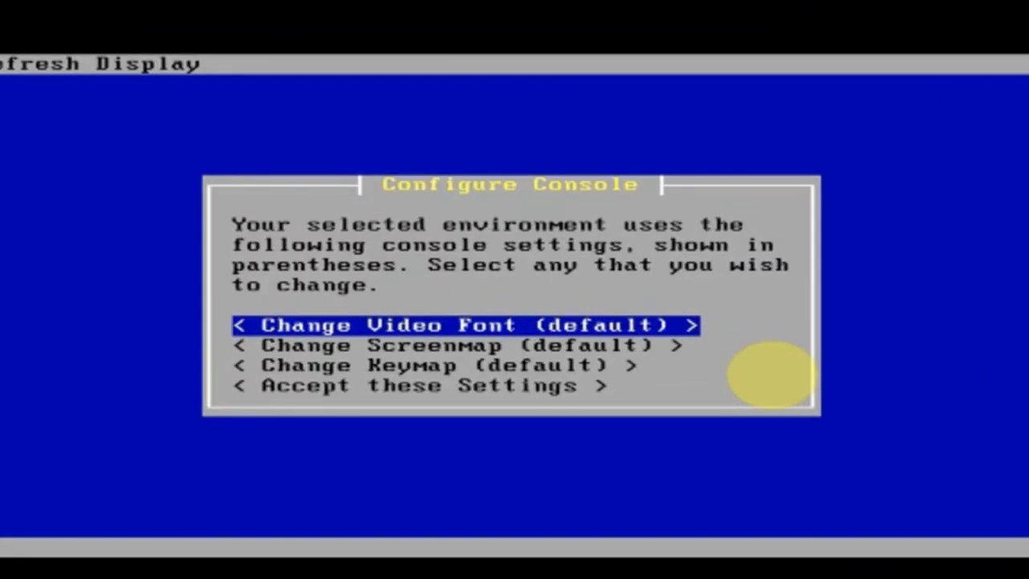
Accept the console settings, run Quick/Easy Install with the Standard Kernel, and reboot.
key(Down)
key(Down)
key(Down)
key(Return)
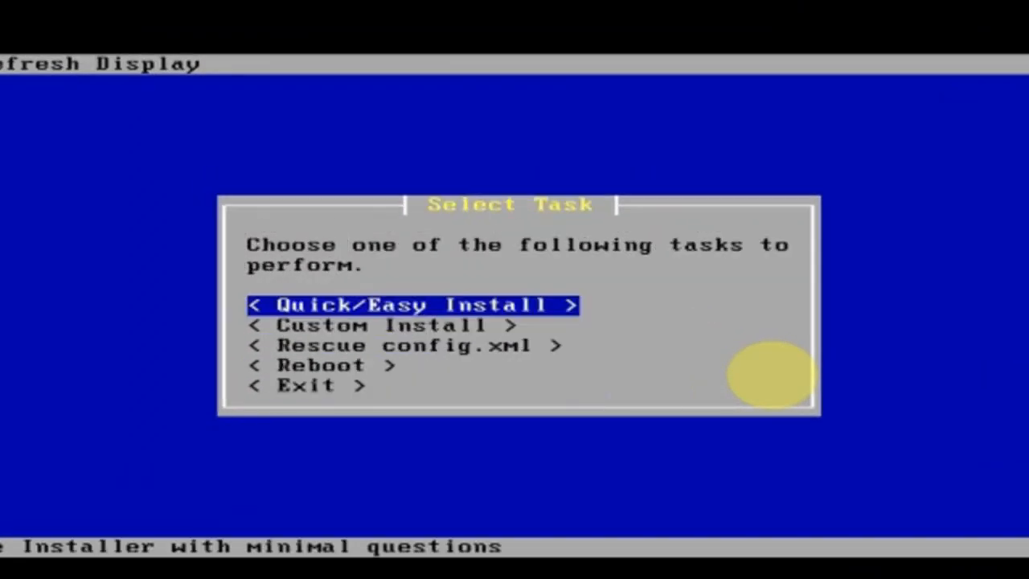
key(Return)
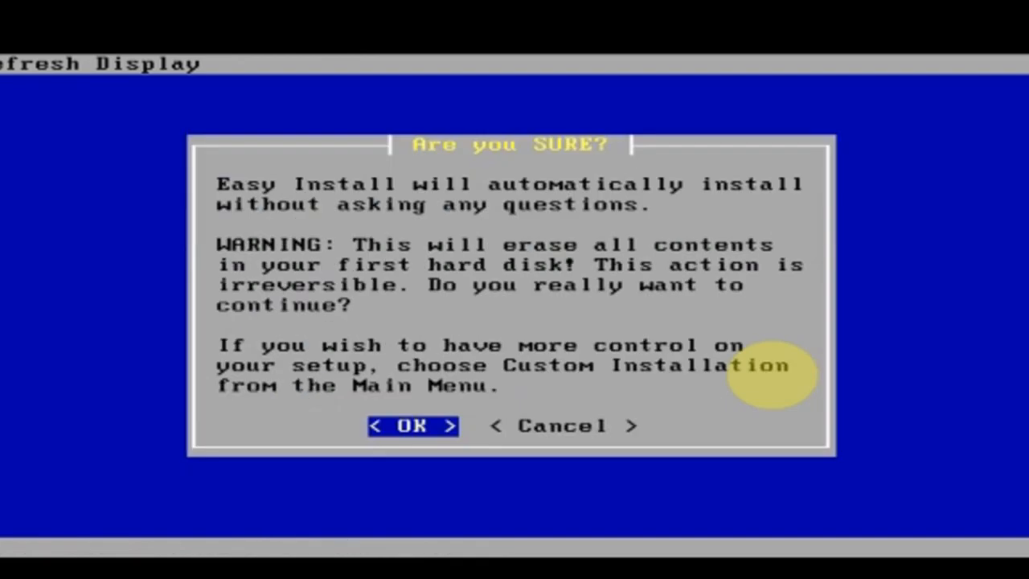
key(Return)
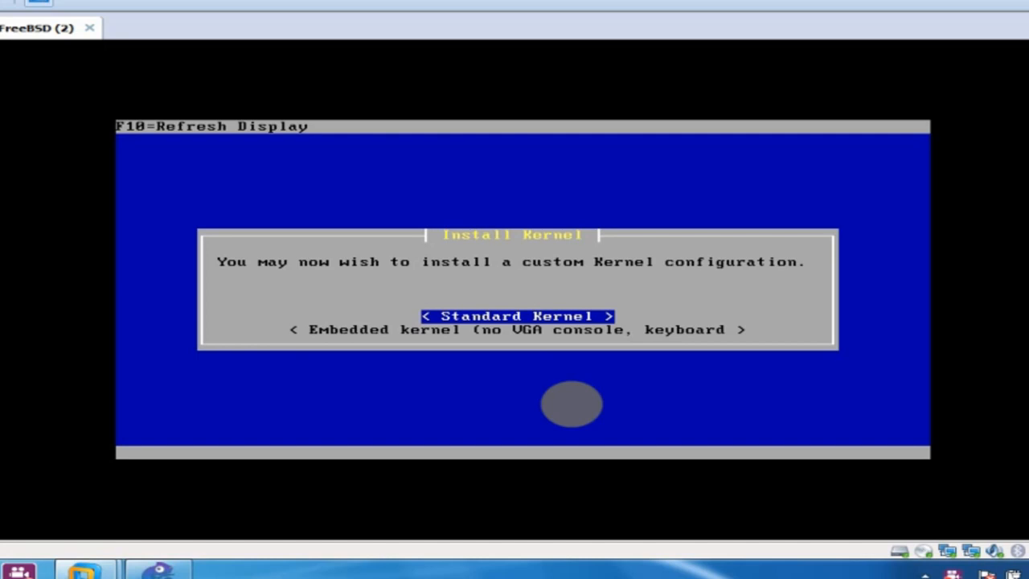
key(Return)
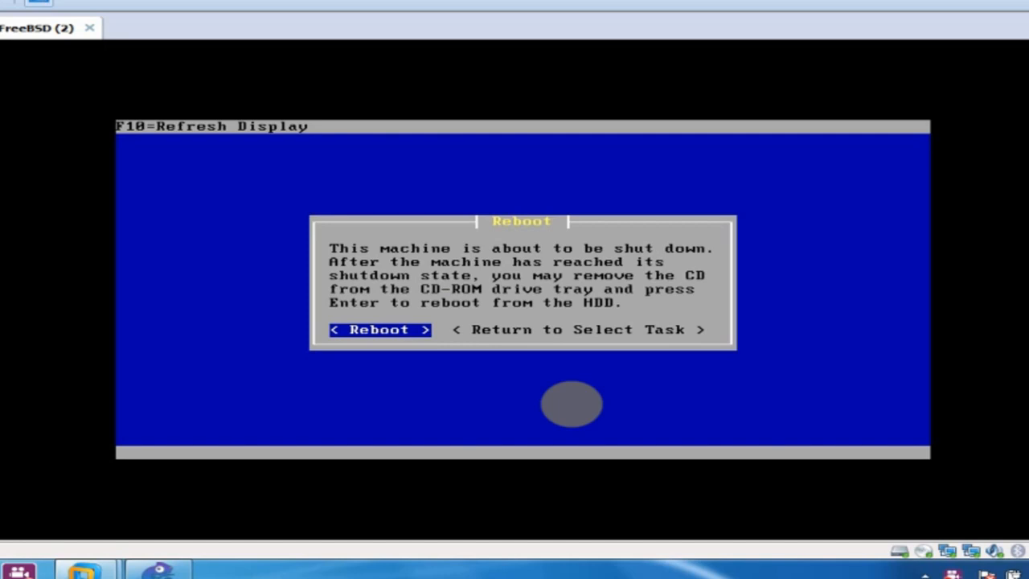
key(Return)
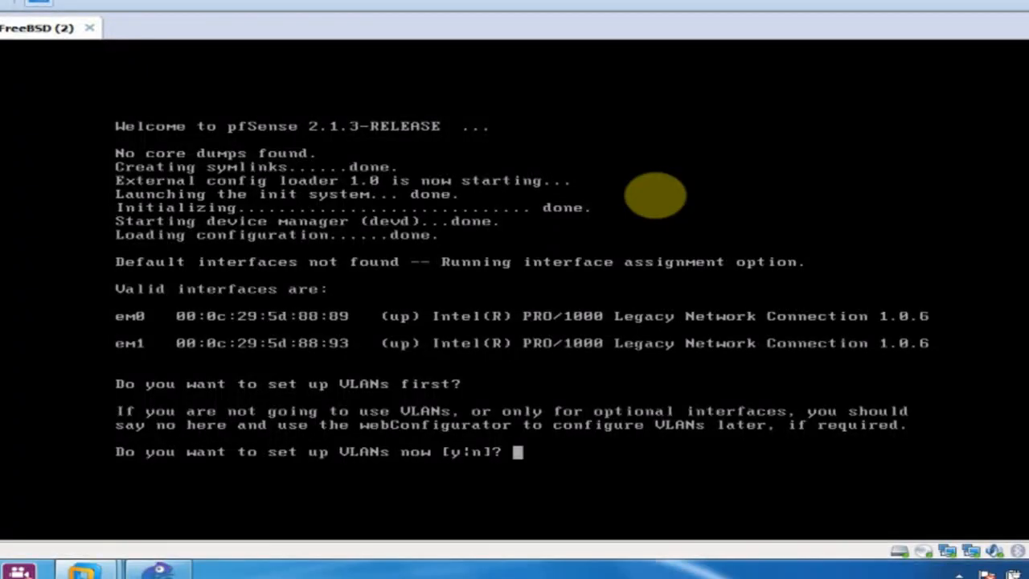
Answer n at the pfSense VLAN prompt to skip VLAN setup.
text(n)
key(Return)
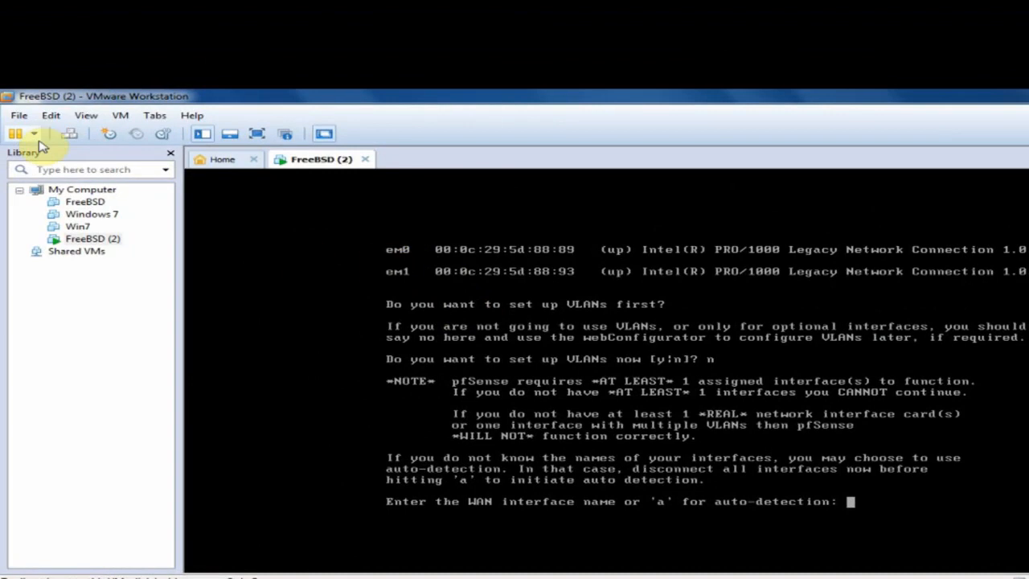
right_click(323, 160)
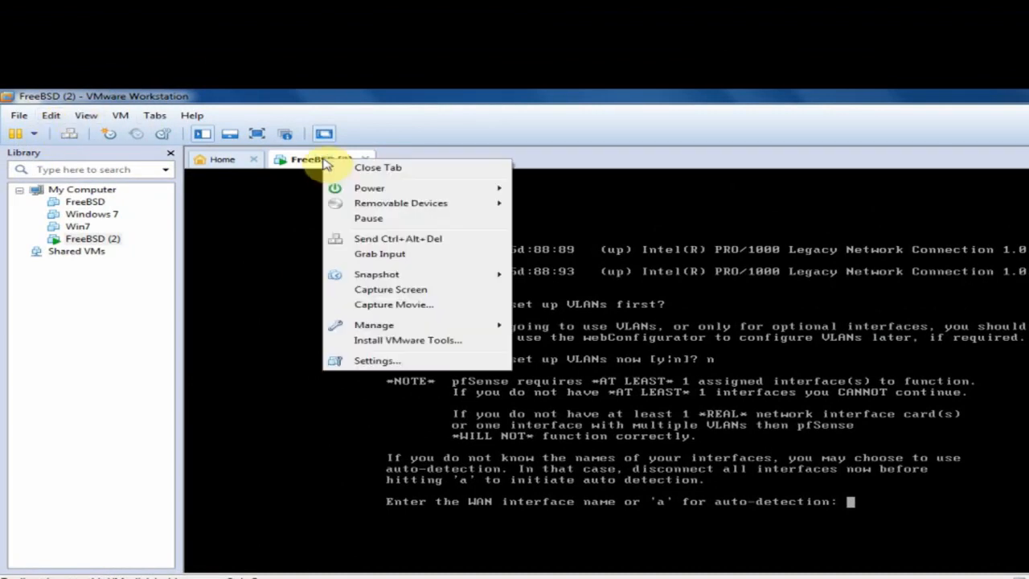
click(407, 360)
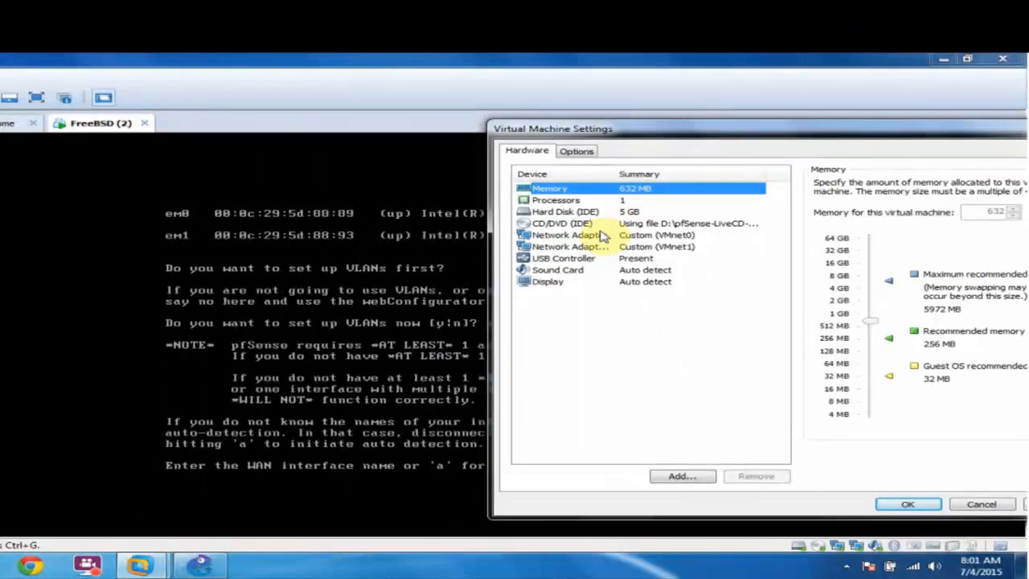
click(603, 235)
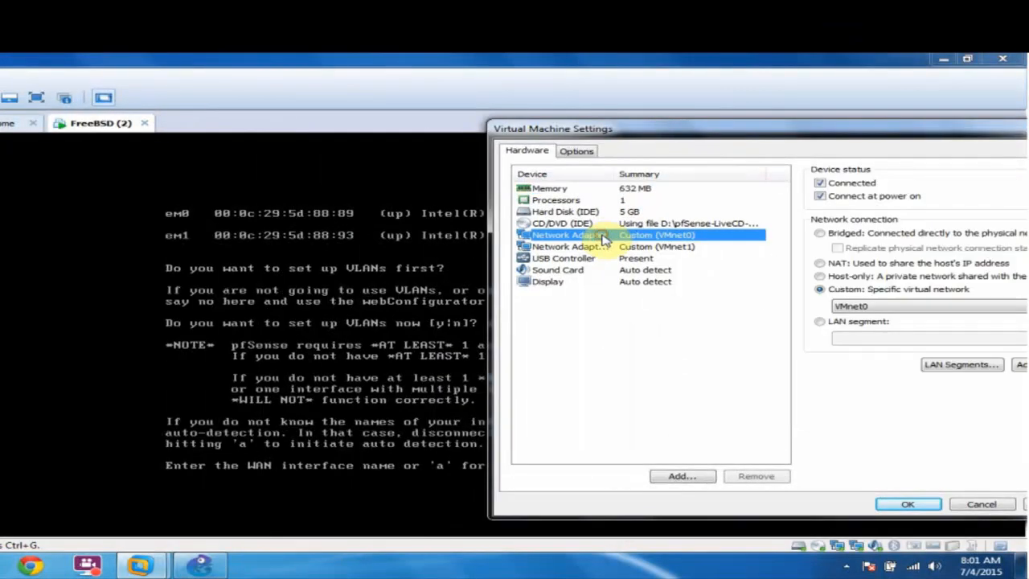
drag(748, 131, 639, 94)
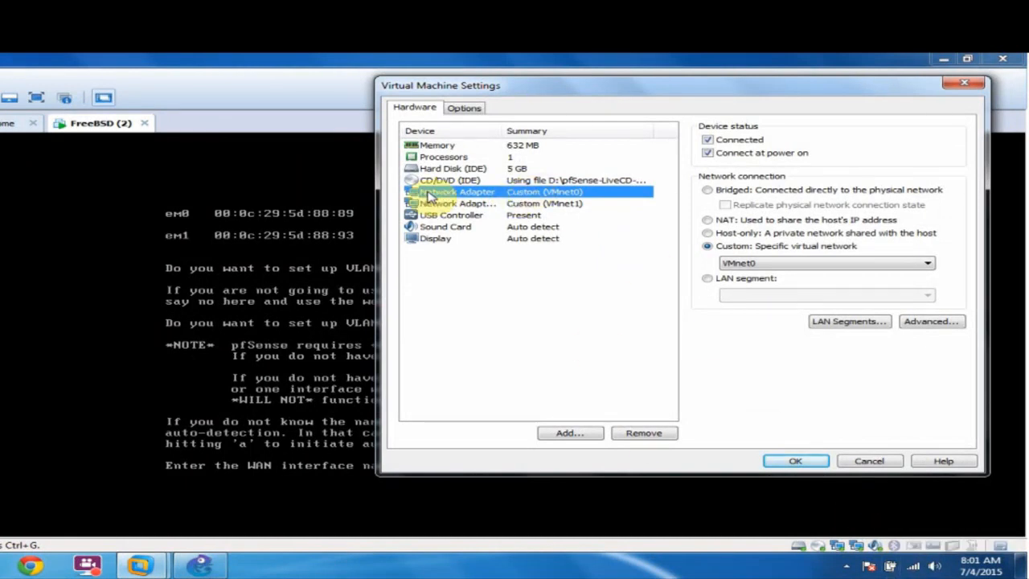
click(923, 323)
drag(670, 352, 574, 352)
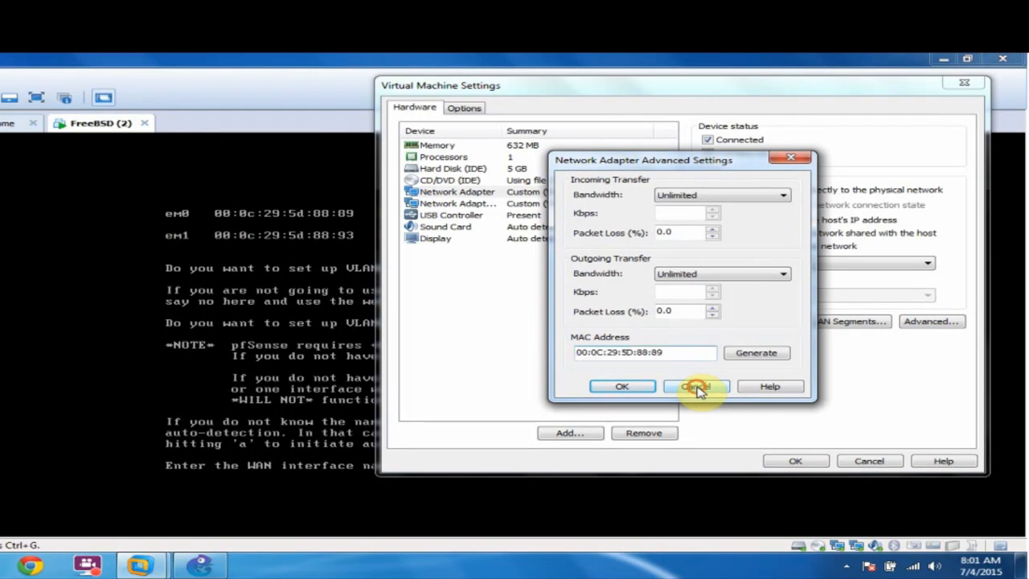
click(696, 387)
click(858, 460)
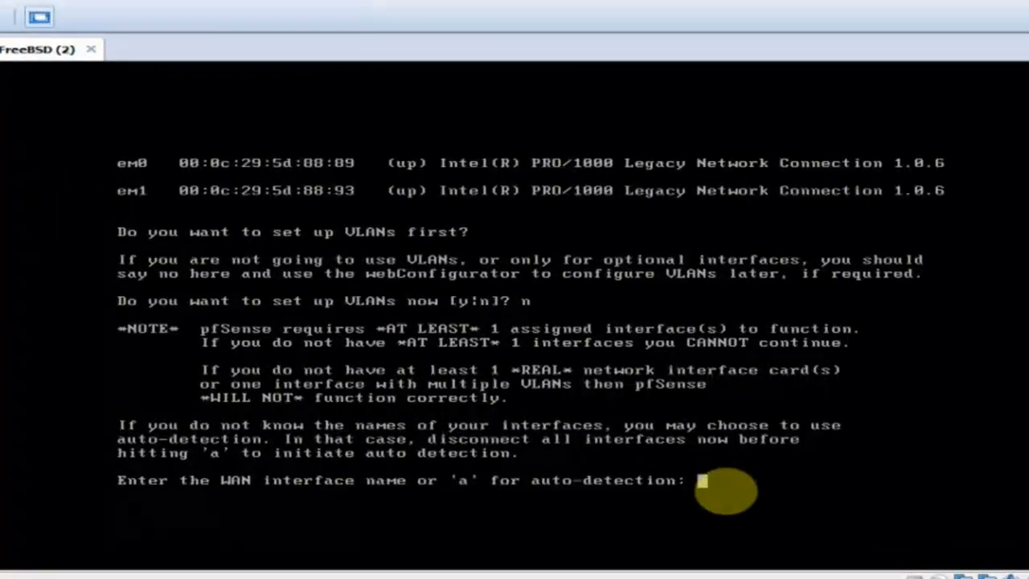
Assign em0 as WAN and em1 as LAN, skip the optional interface, and confirm with y.
text(em0)
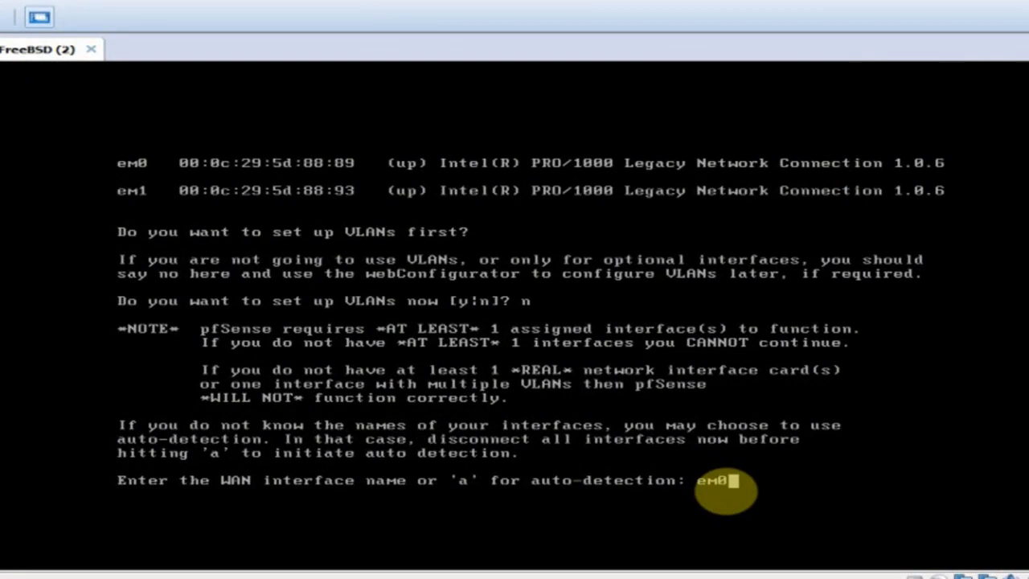
key(Return)
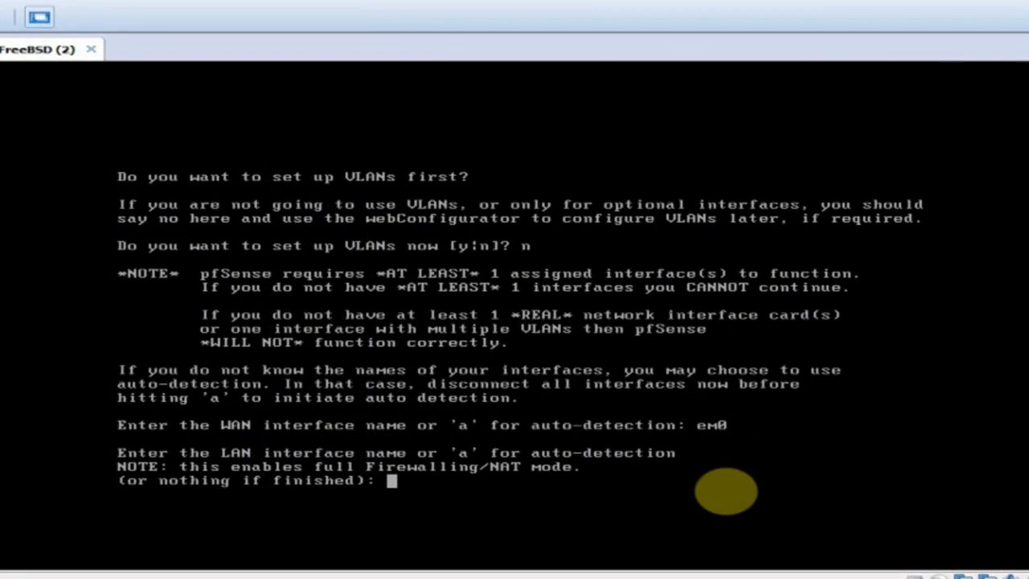
text(em1)
key(Return)
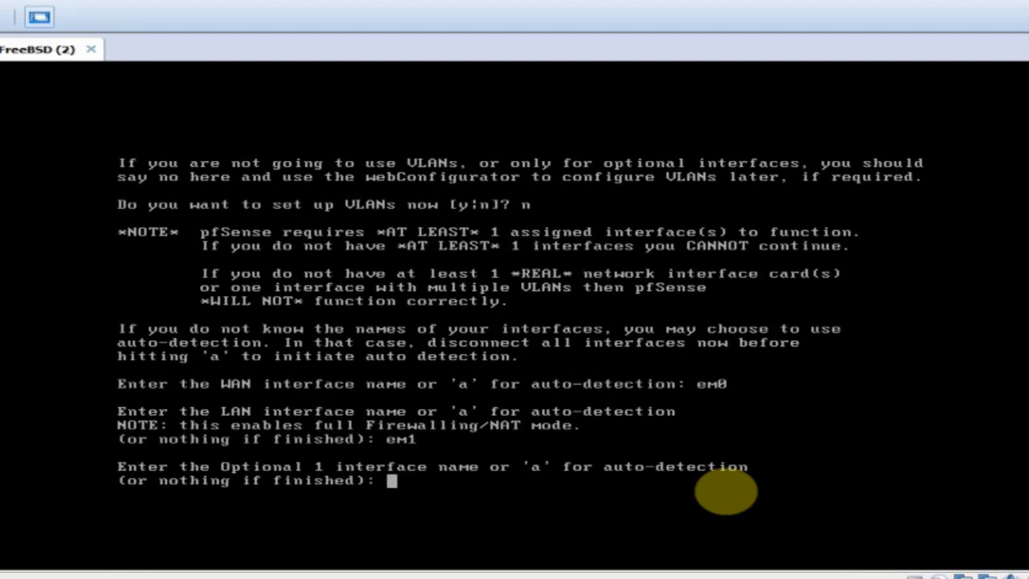
key(Return)
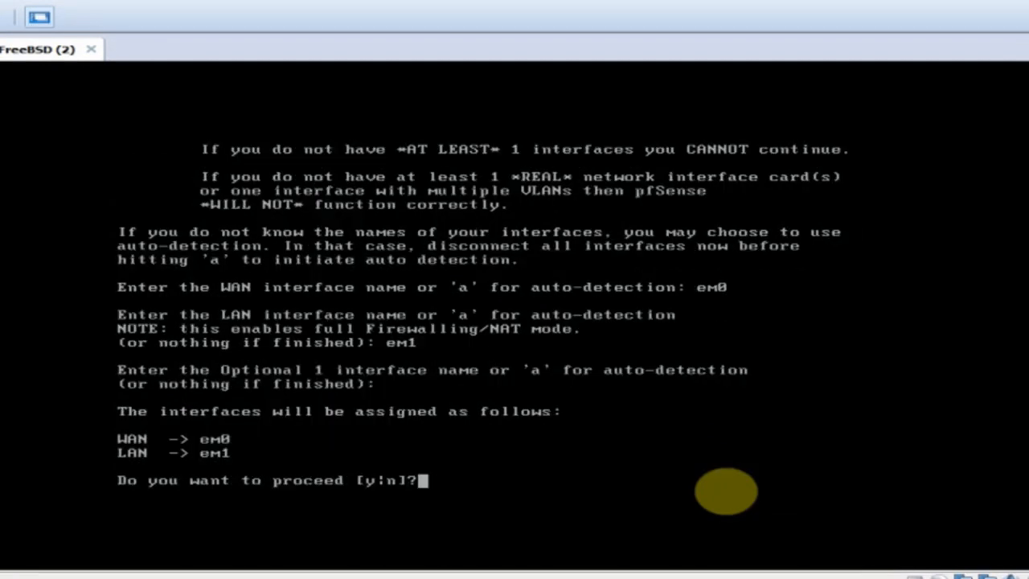
text(y)
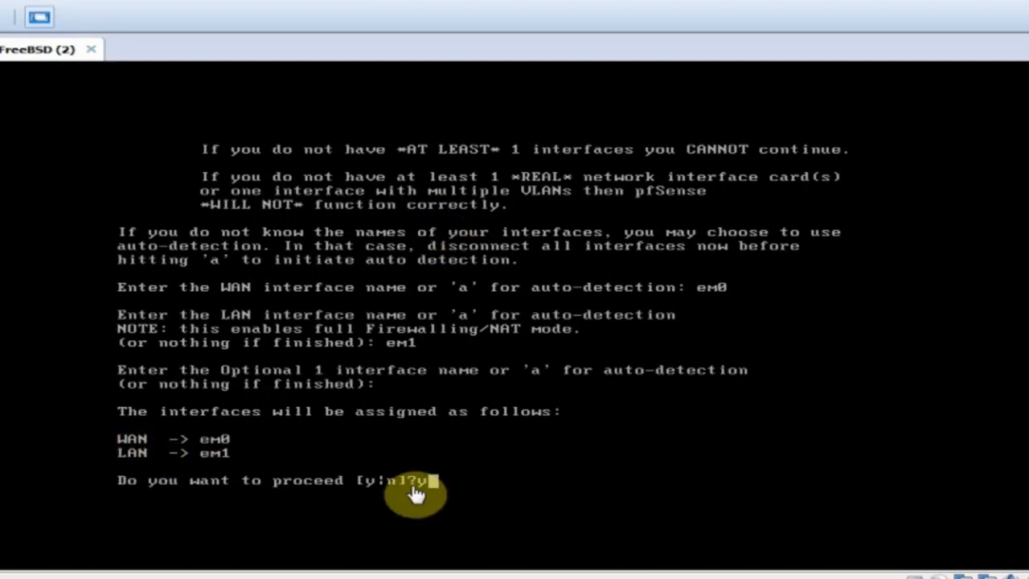
key(Return)
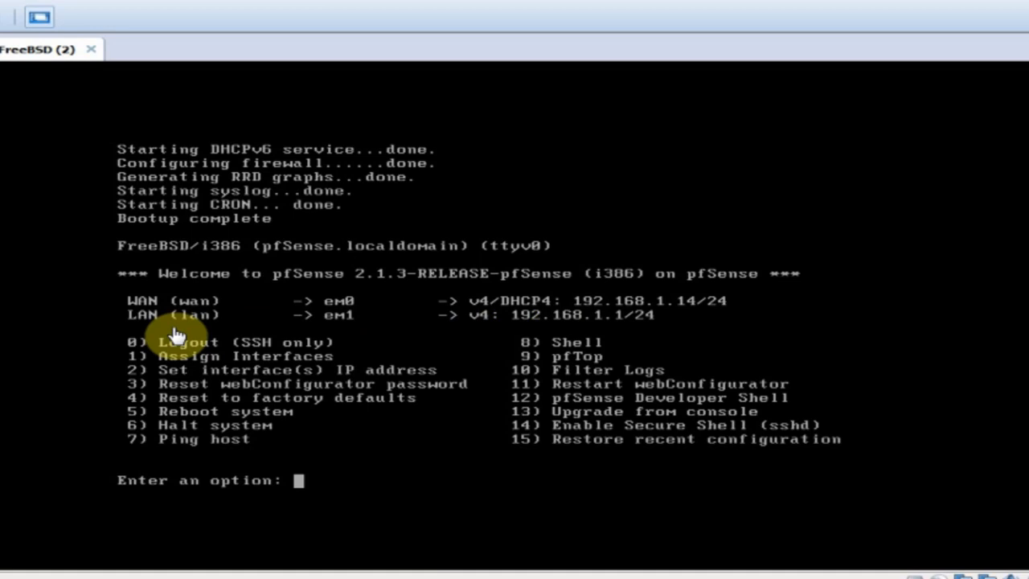
Set the LAN interface (option 2, interface 2) to 172.16.100.1 with a 24-bit mask.
click(314, 485)
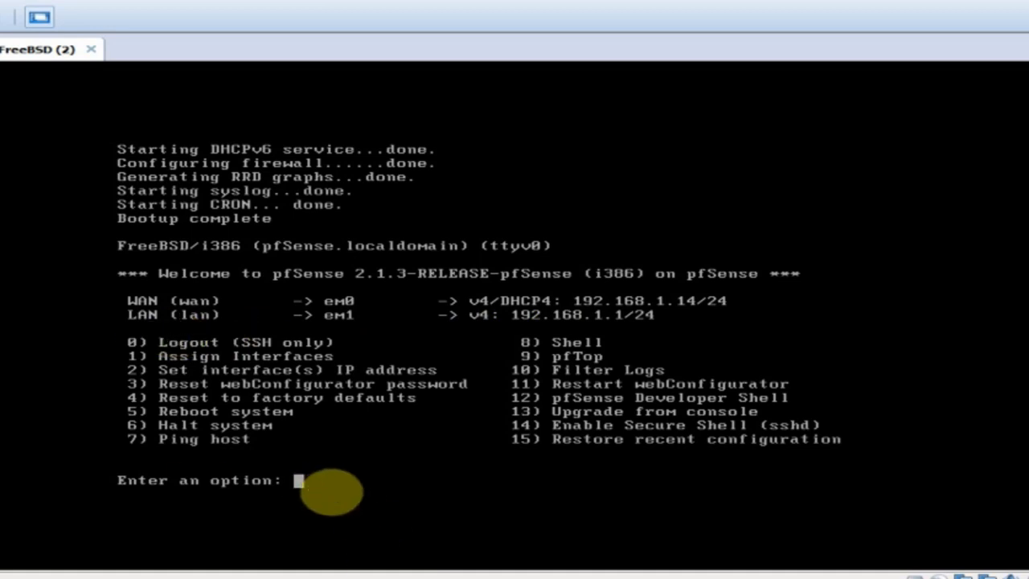
text(2)
key(Return)
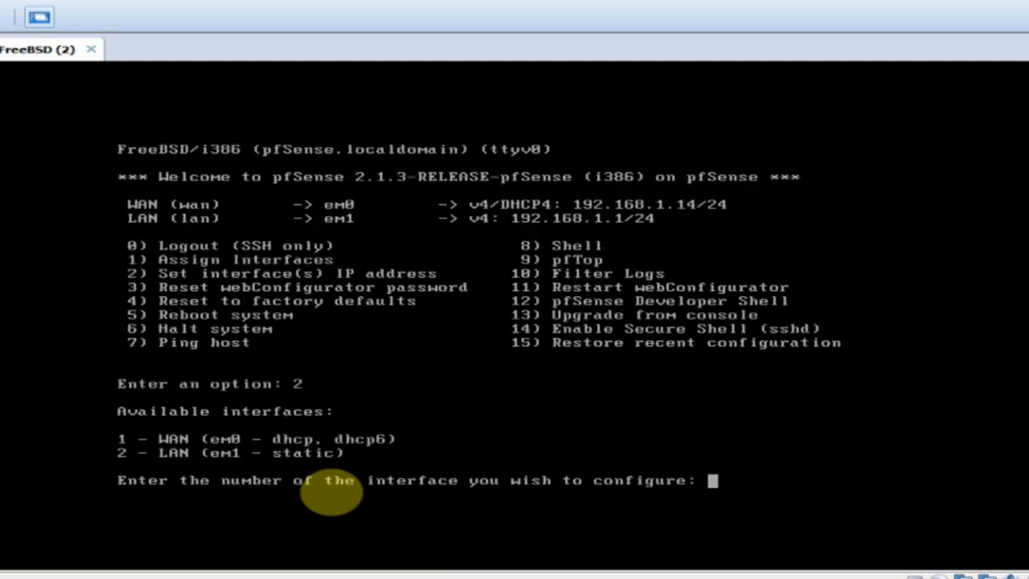
text(2)
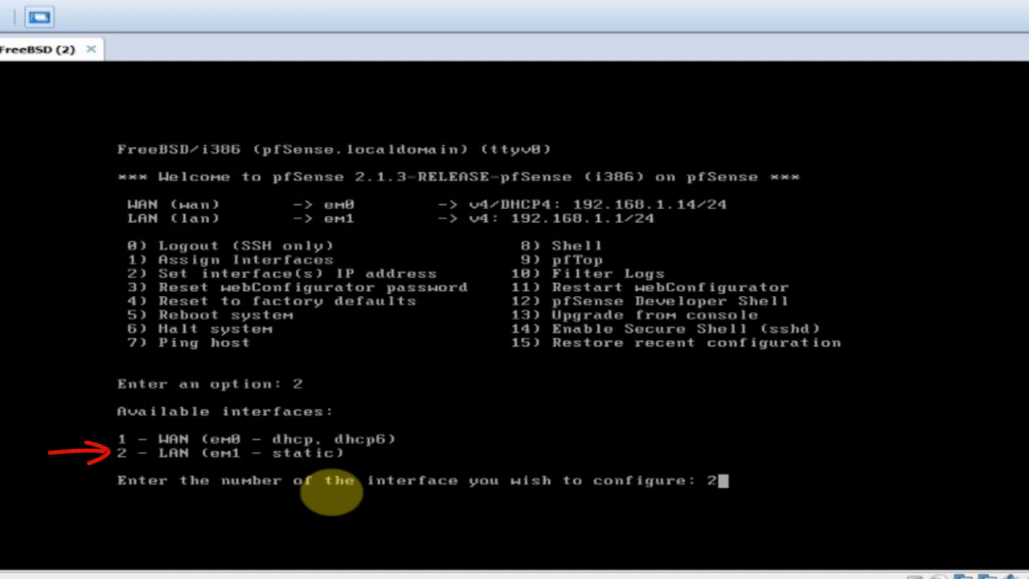
key(Return)
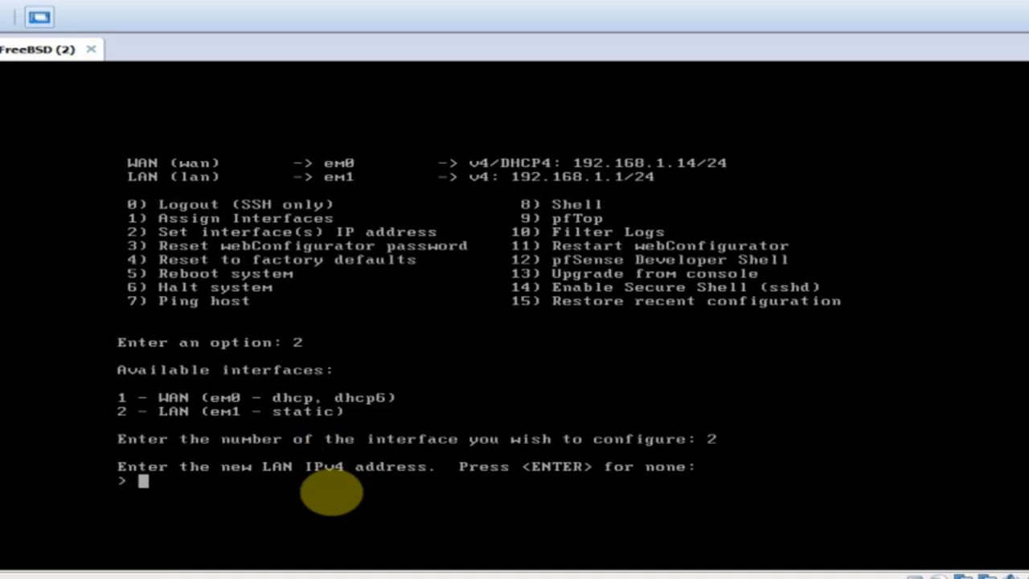
text(172.16)
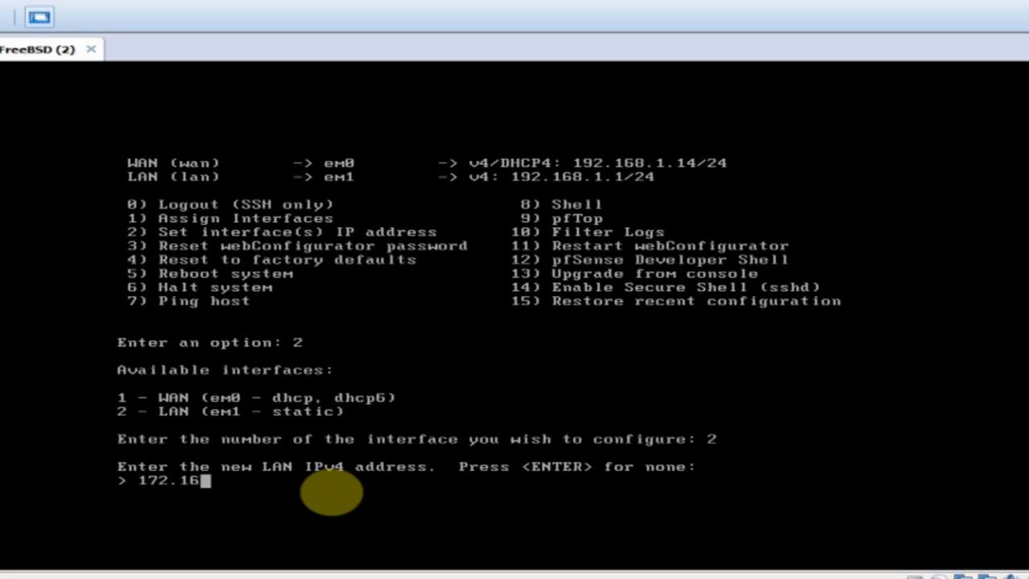
text(.100.1)
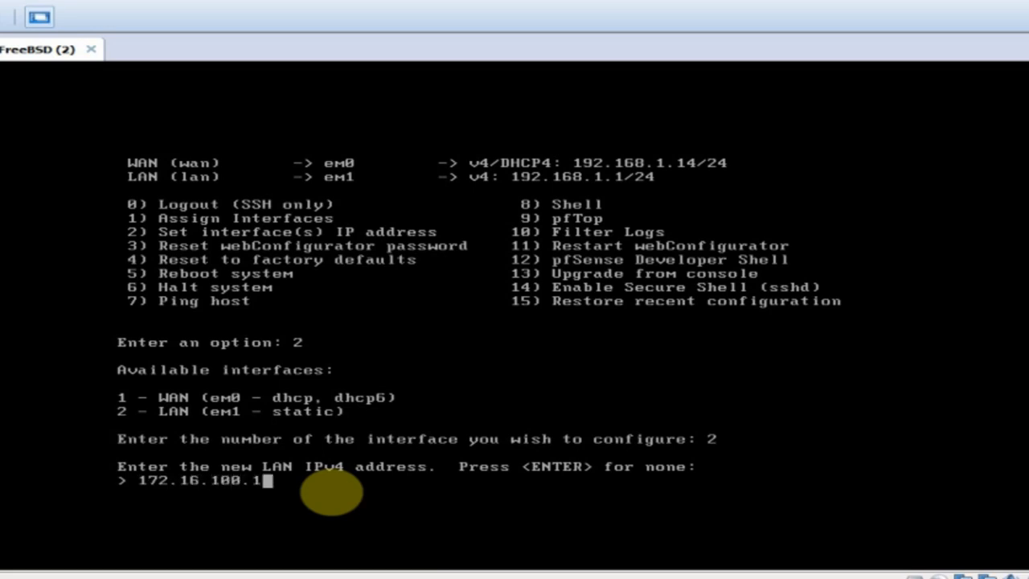
key(Return)
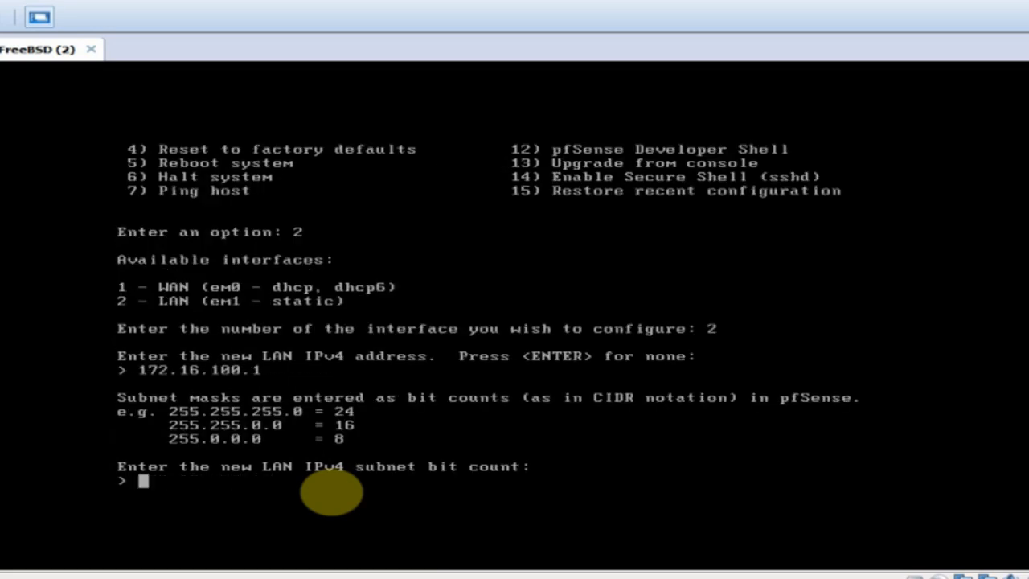
text(24)
key(Return)
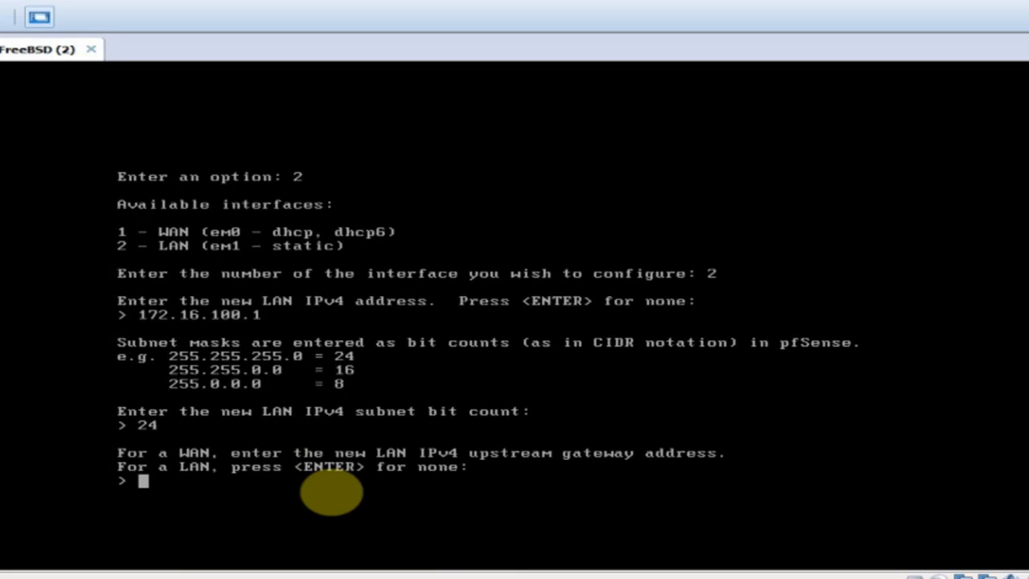
Give LAN gateway 172.16.100.1 and no IPv6, disable its DHCP server, and keep HTTPS.
text(172.1)
text(6.100.1)
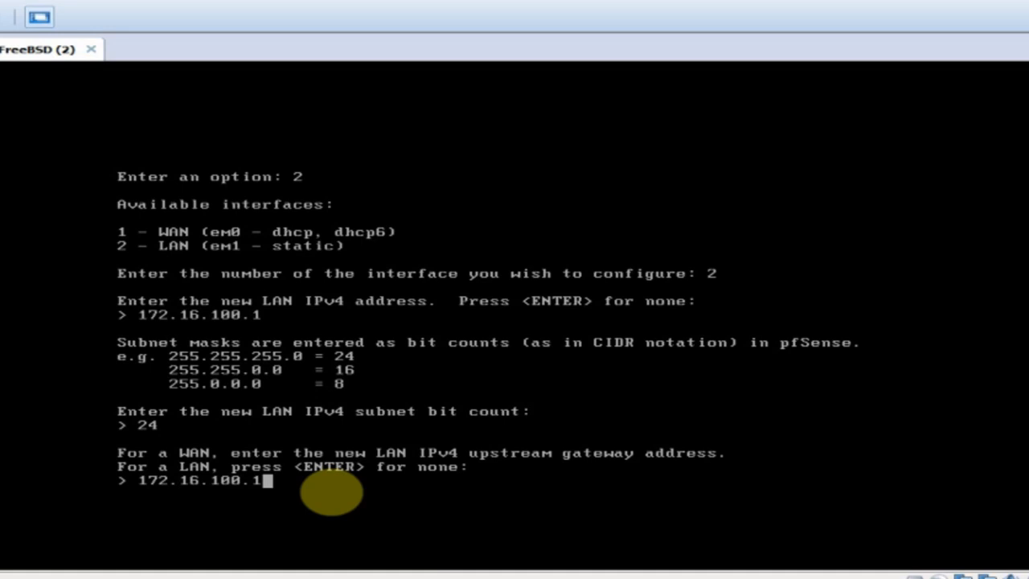
key(Return)
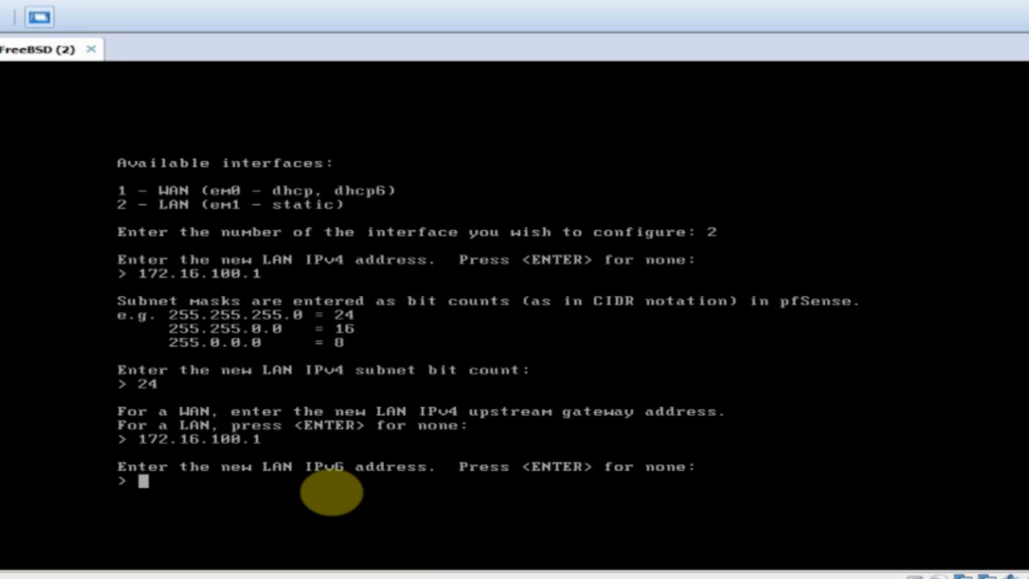
key(Return)
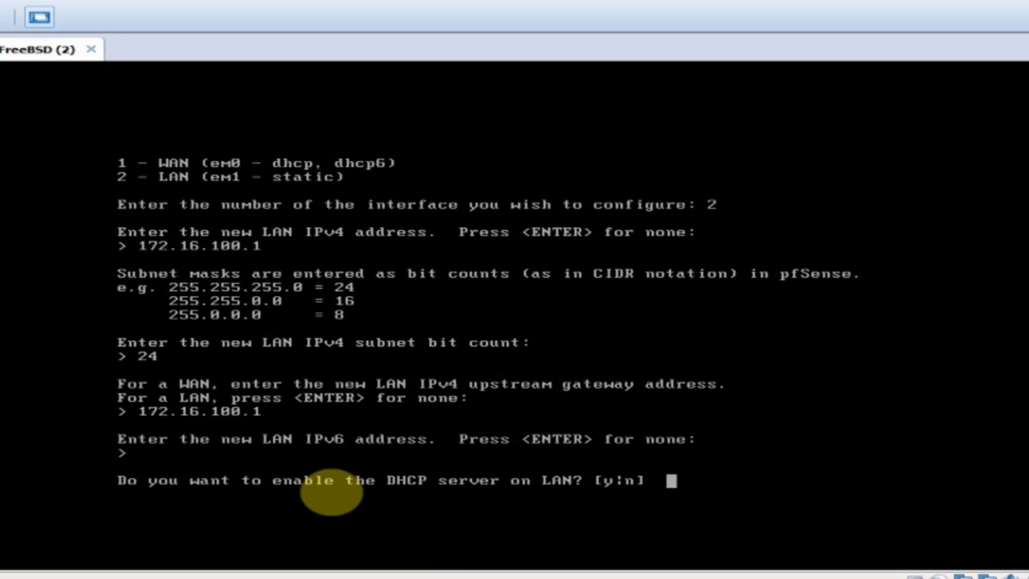
text(n)
key(Return)
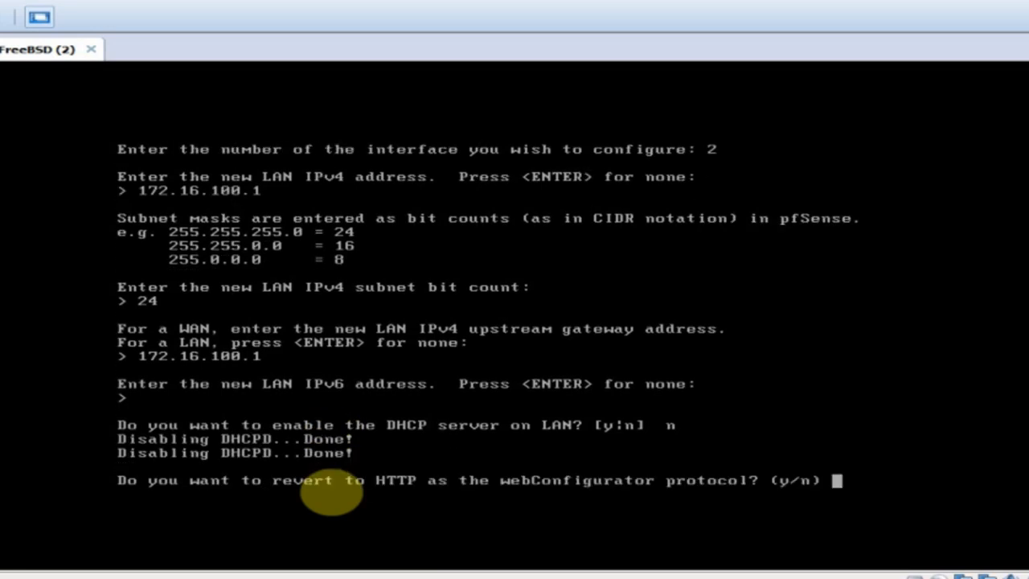
text(n)
key(Return)
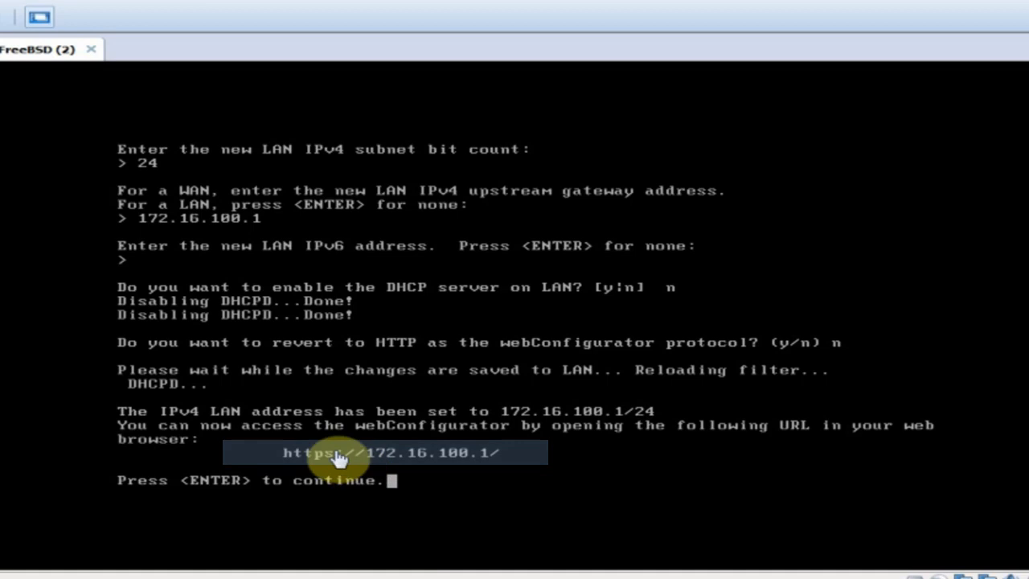
key(Return)
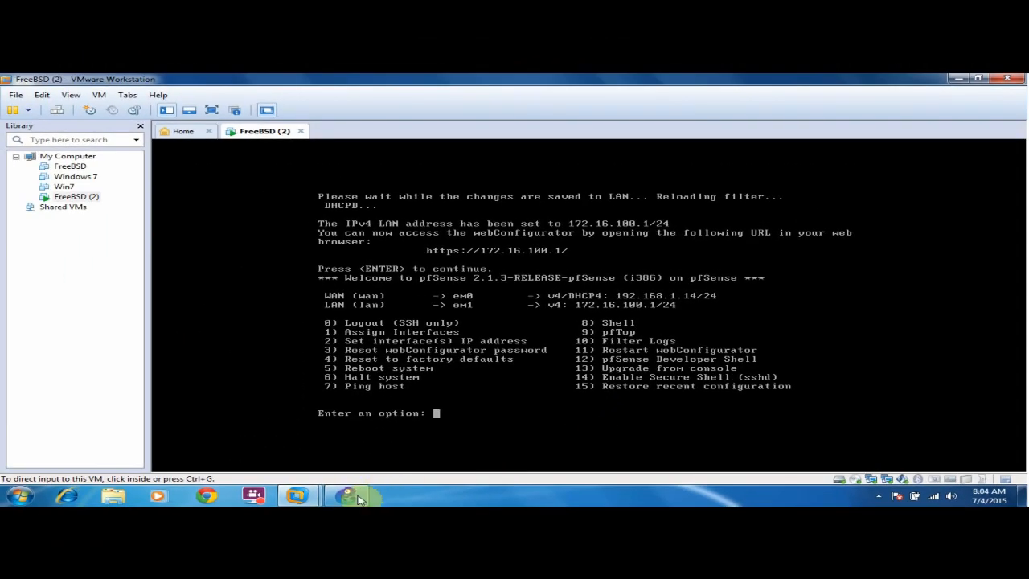
In GNS3, place a Cloud node, a Host node and an Ethernet switch on the canvas.
click(359, 498)
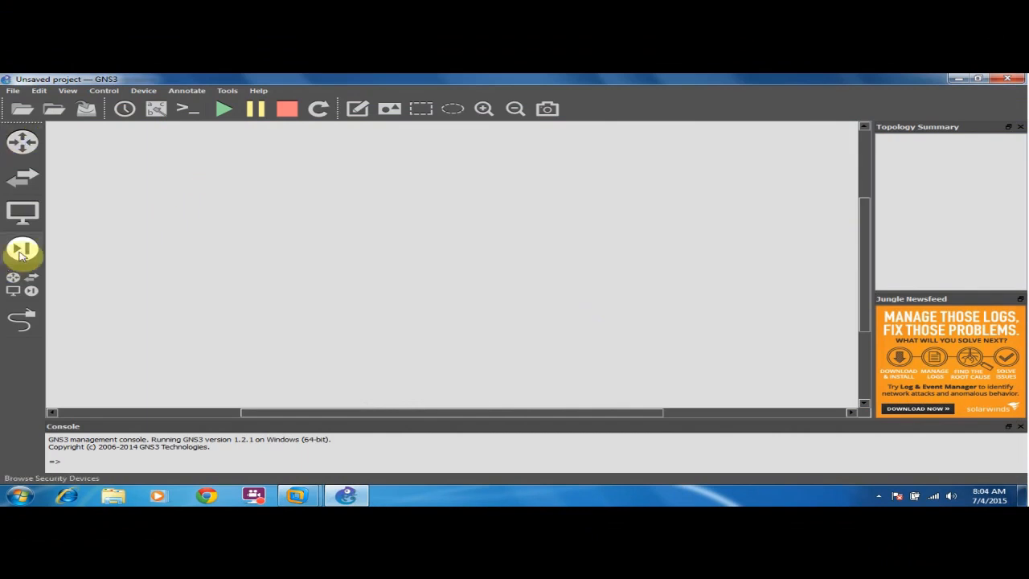
click(21, 283)
drag(80, 161, 679, 191)
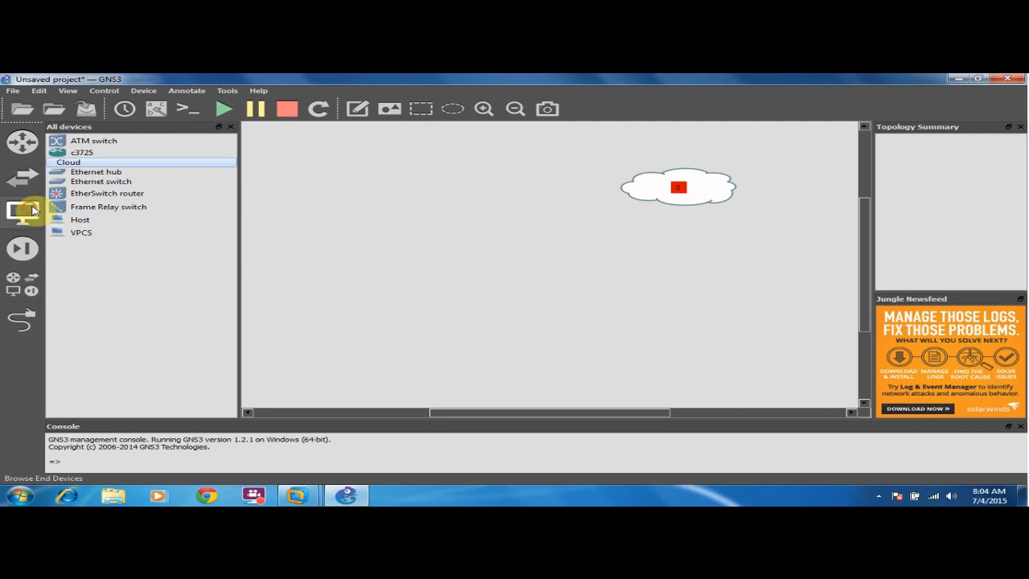
click(335, 180)
click(425, 161)
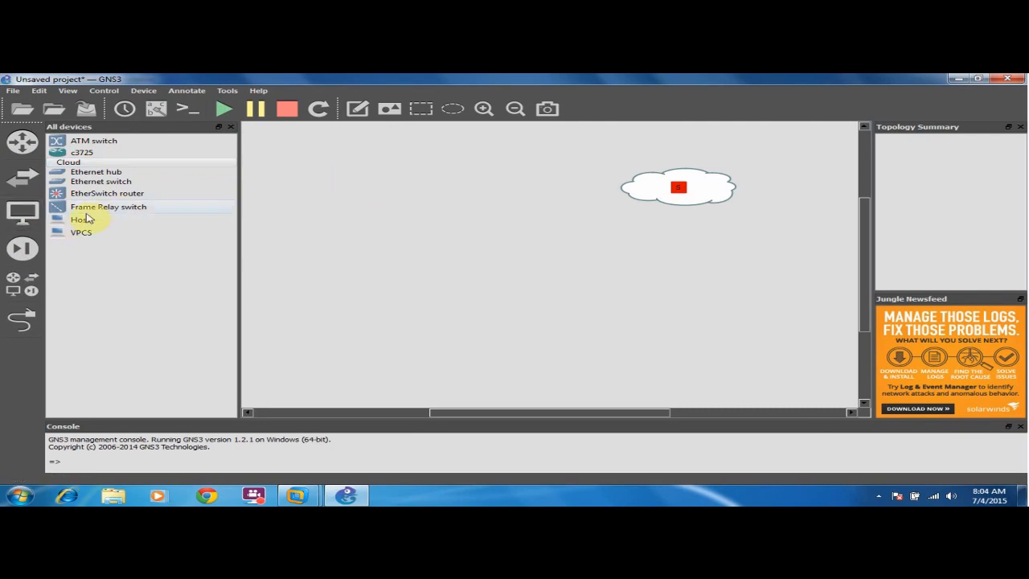
drag(88, 219, 452, 185)
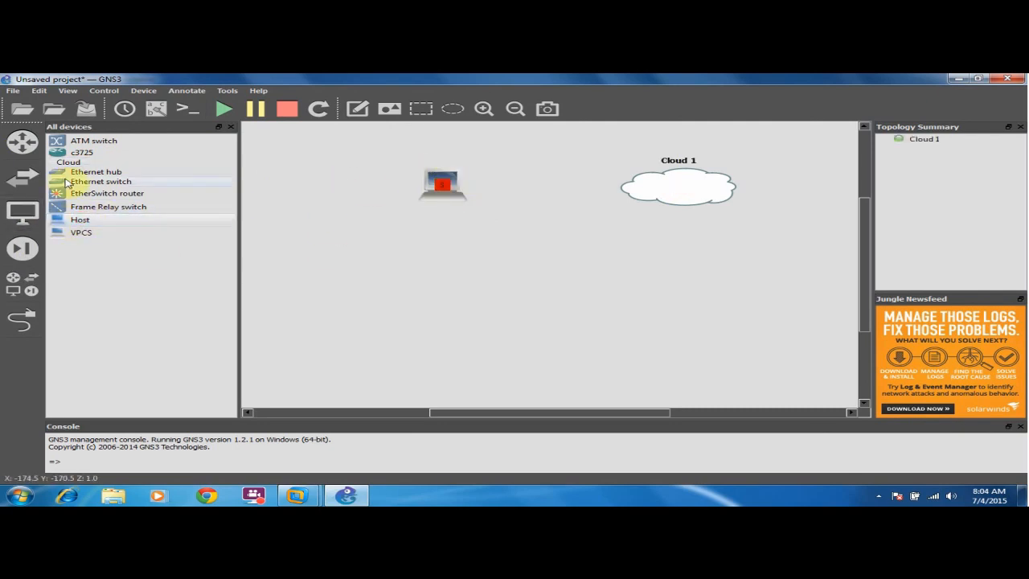
drag(77, 181, 560, 246)
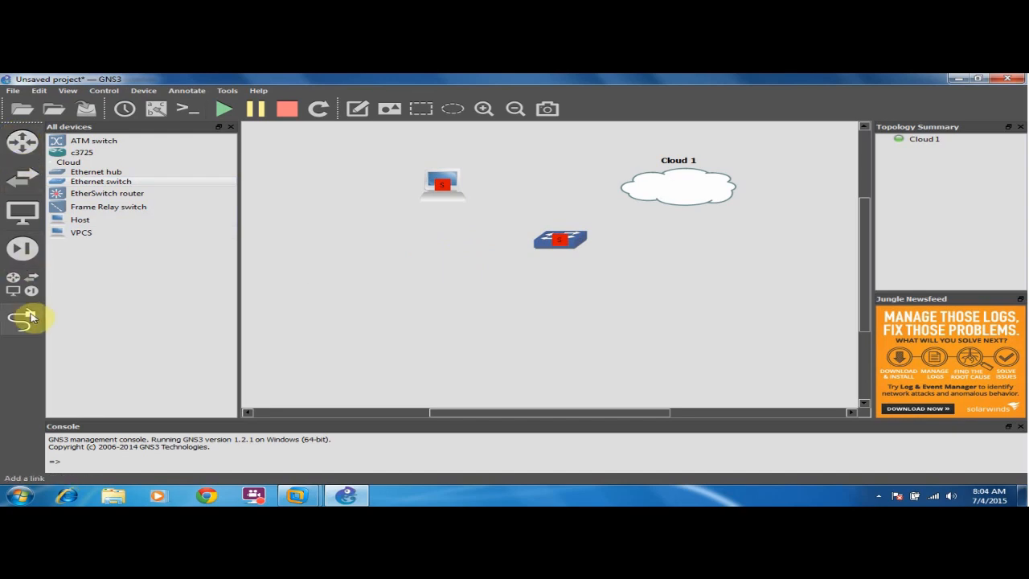
click(23, 288)
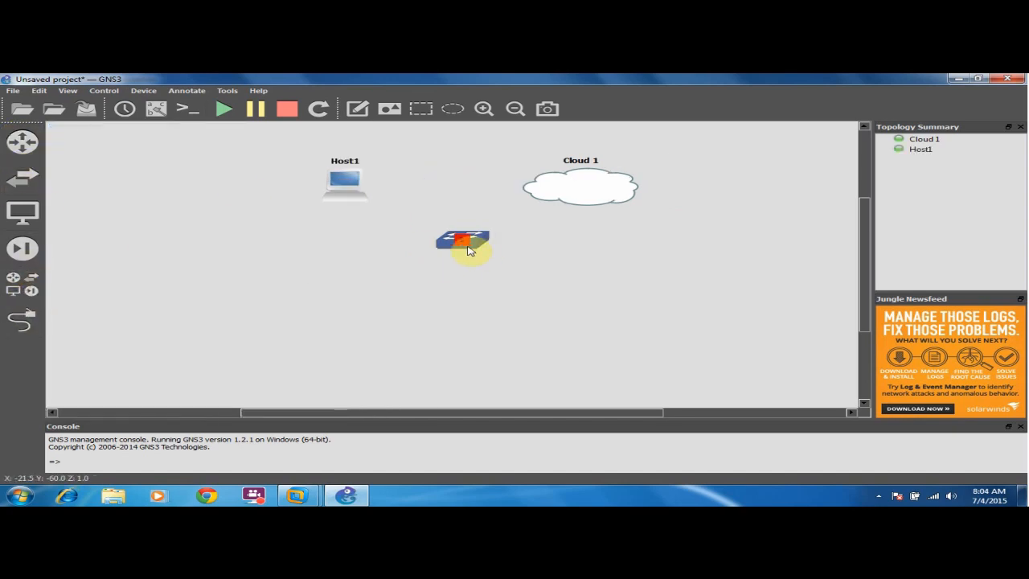
Open Cloud 1's node configurator and move it aside to reveal Host1 and Cloud 1.
right_click(561, 181)
click(593, 186)
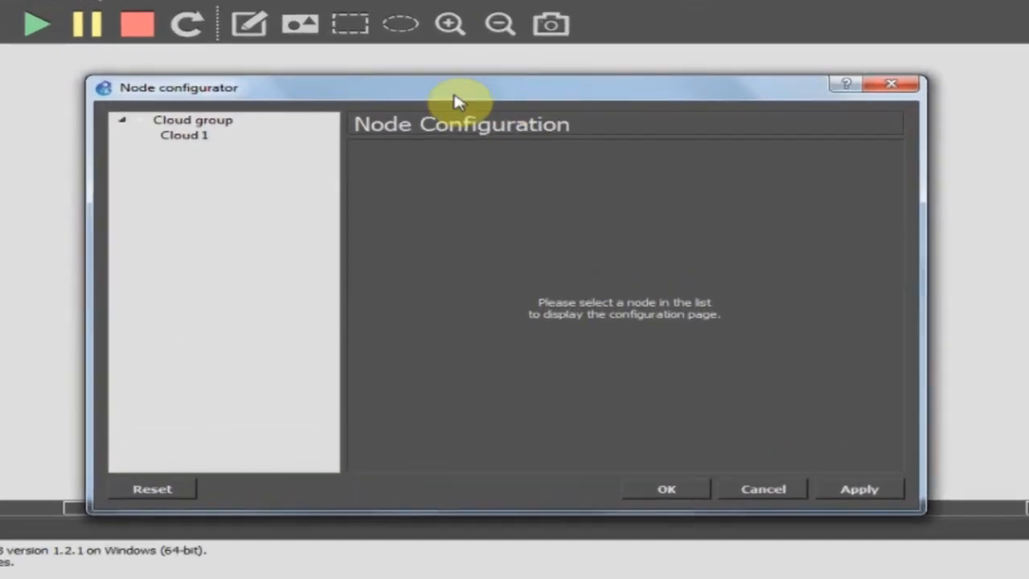
drag(475, 137, 686, 200)
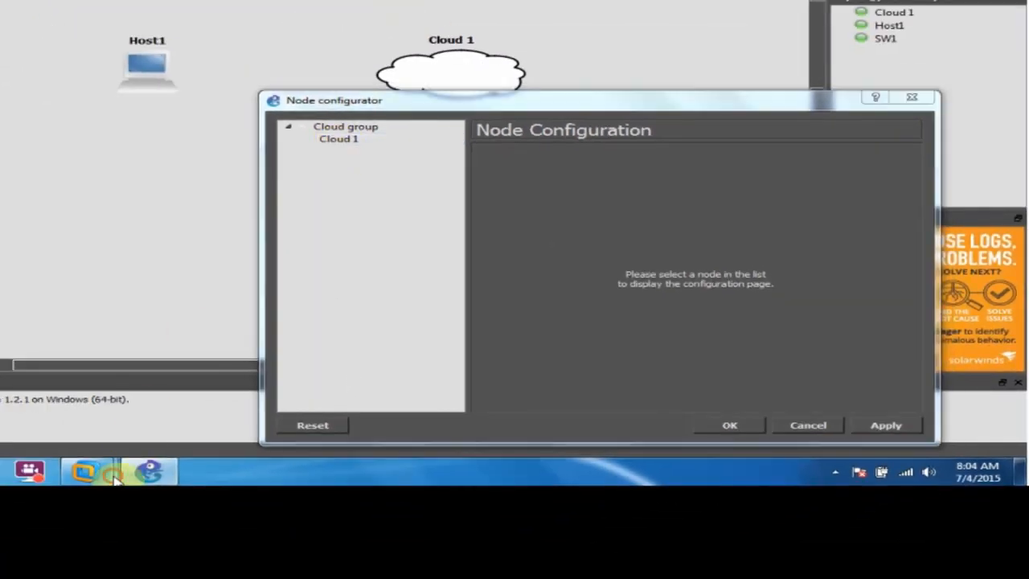
Bring the pfSense (FreeBSD (2)) console forward and open that VM's settings.
mouse_move(85, 471)
click(137, 396)
right_click(48, 5)
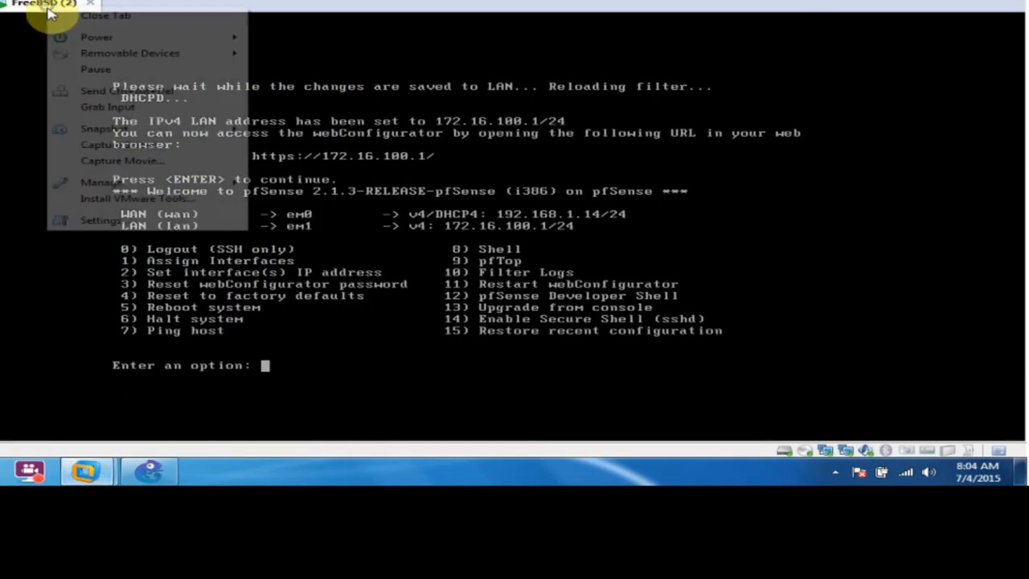
click(126, 226)
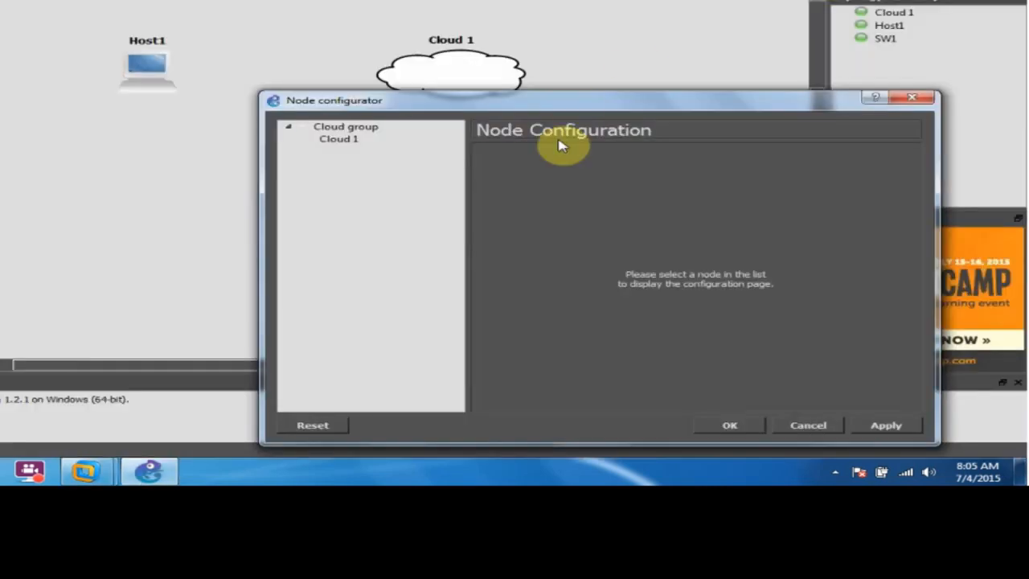
Add VMnet1 as Cloud 1's generic Ethernet NIO, apply, and close the configurator.
click(338, 140)
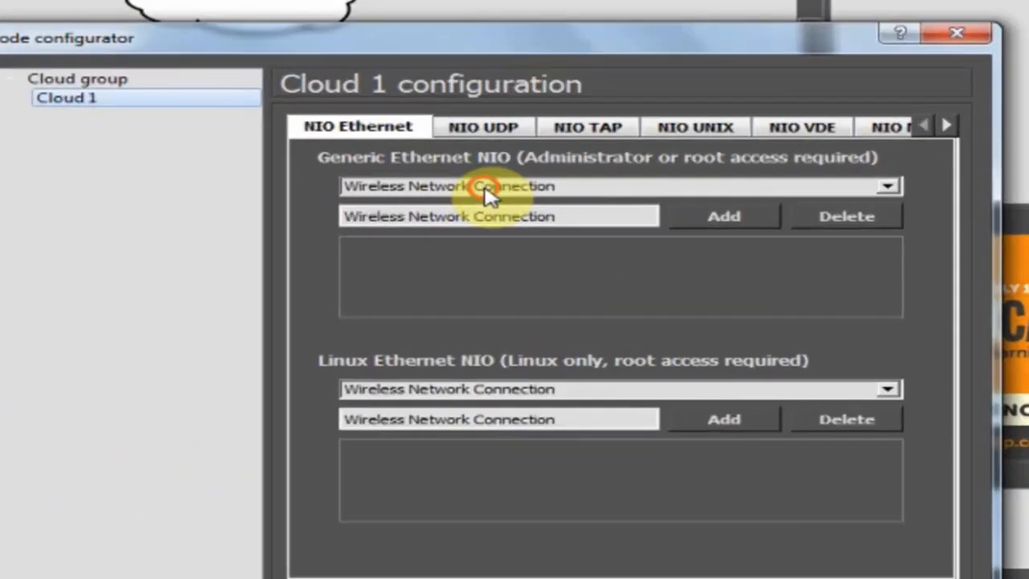
click(486, 191)
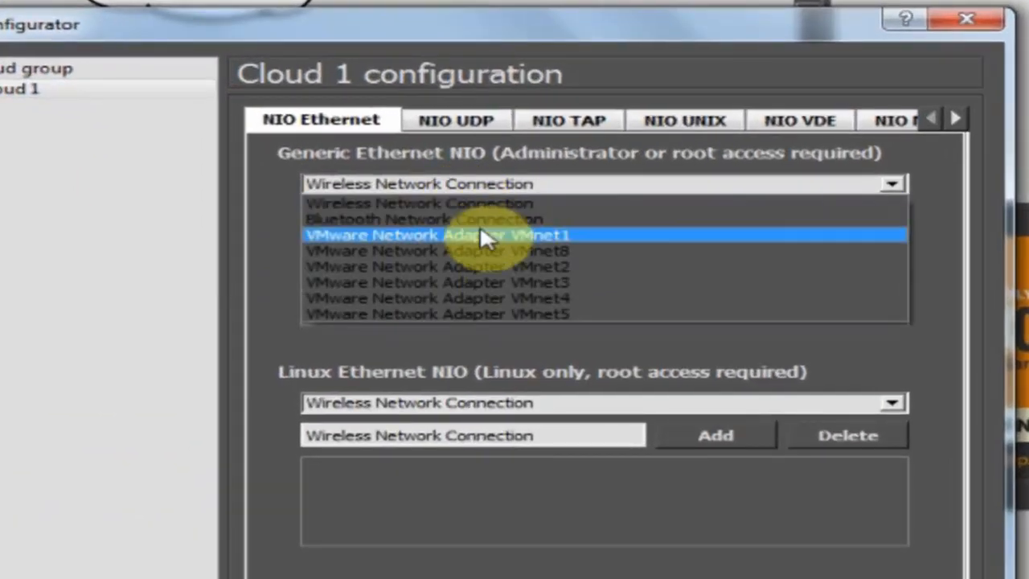
click(508, 233)
click(760, 220)
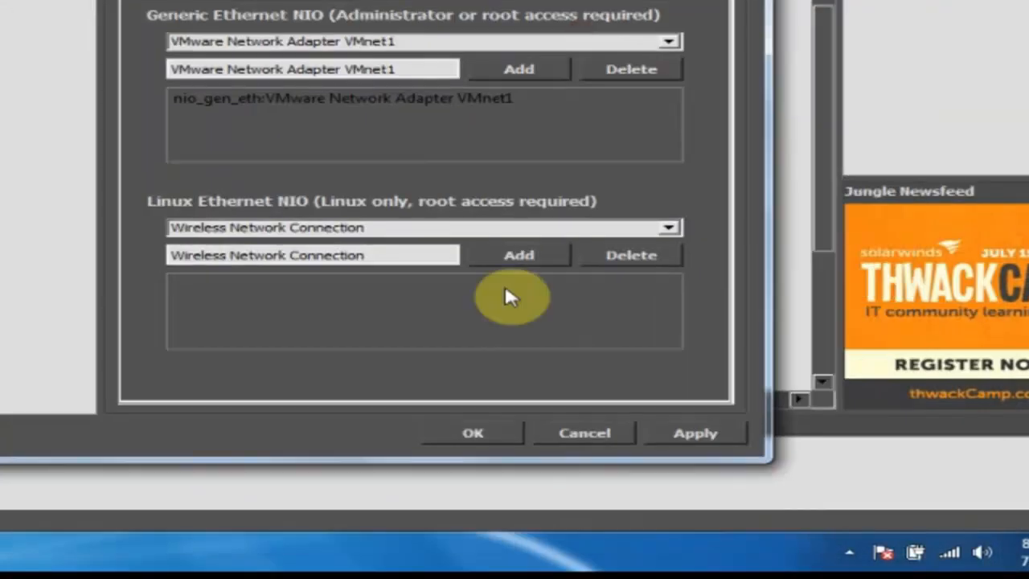
click(695, 432)
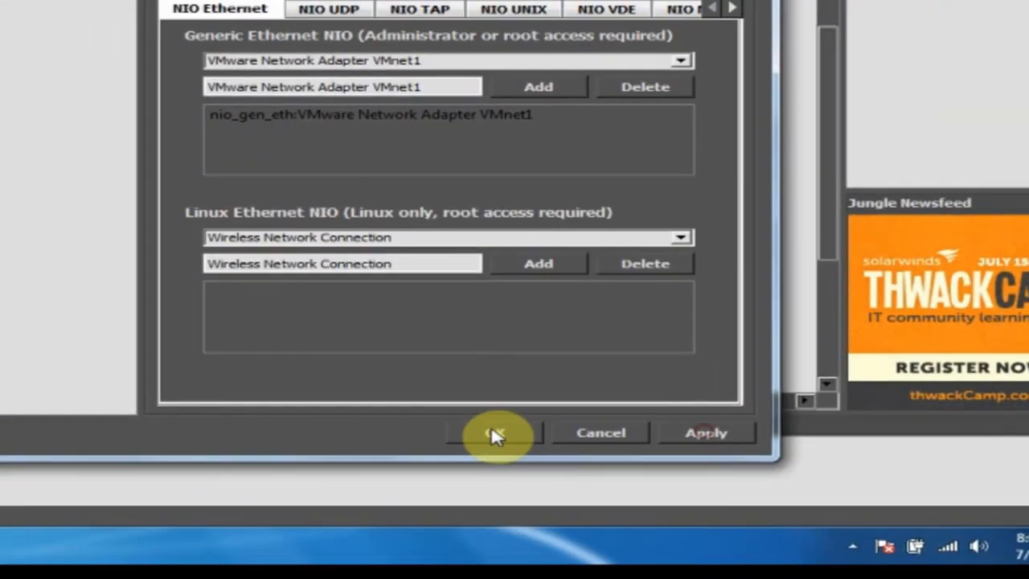
click(481, 432)
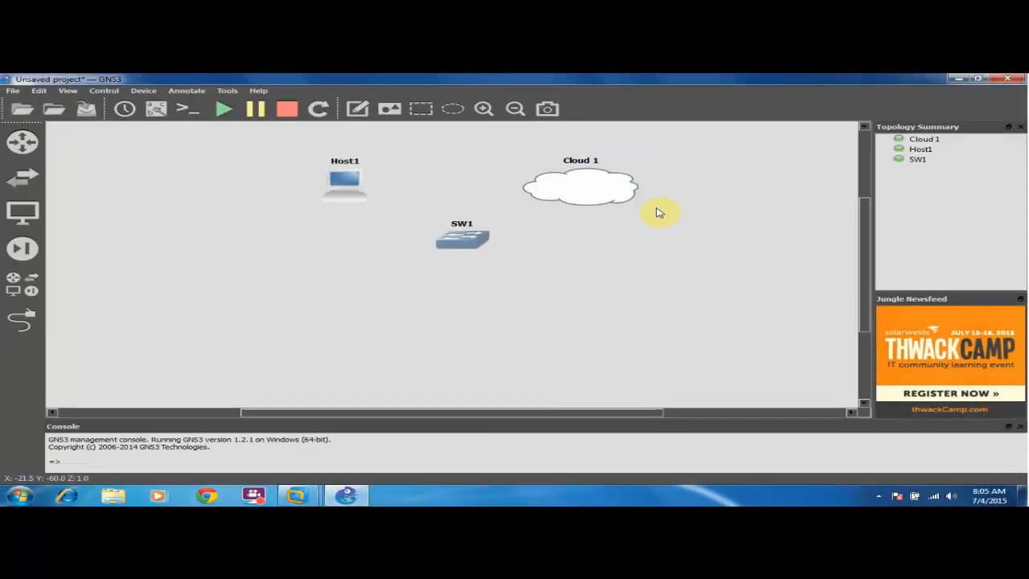
Link Cloud 1's VMnet1 interface to switch SW1 port 1.
click(24, 319)
click(534, 196)
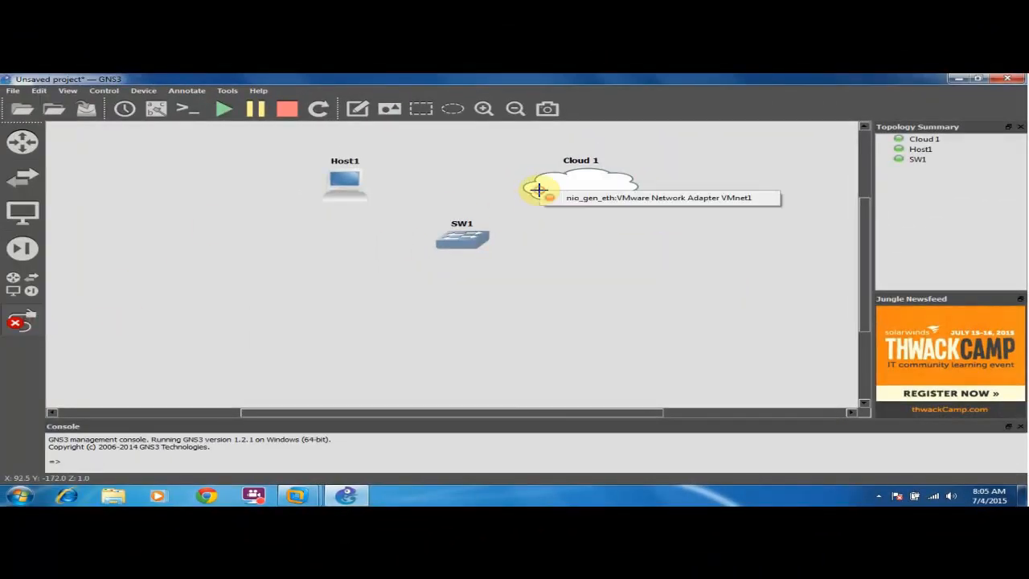
click(586, 200)
click(457, 238)
click(473, 249)
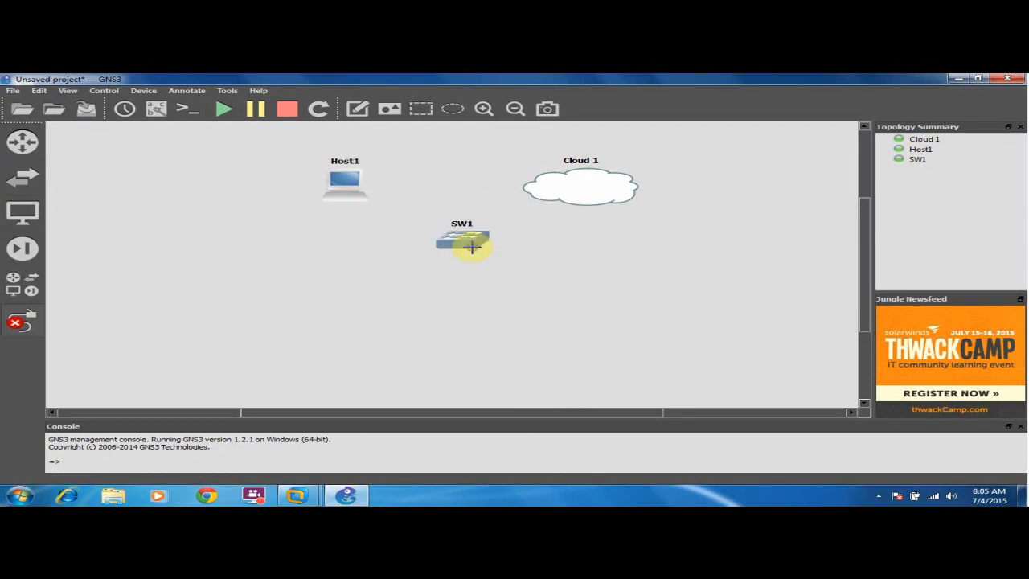
key(Escape)
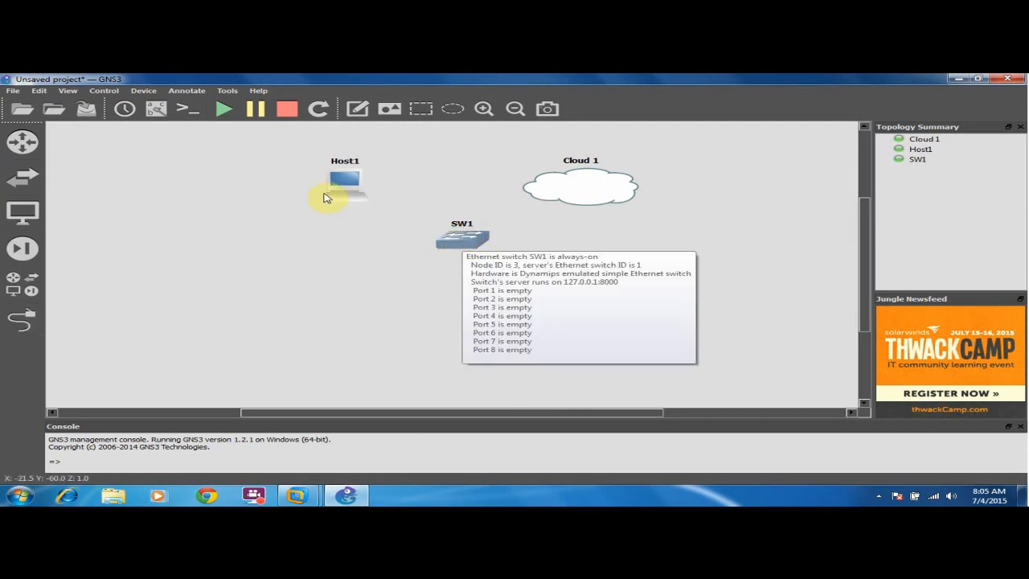
Select the Windows 7 VM in VMware Workstation's library to view its summary.
mouse_move(299, 496)
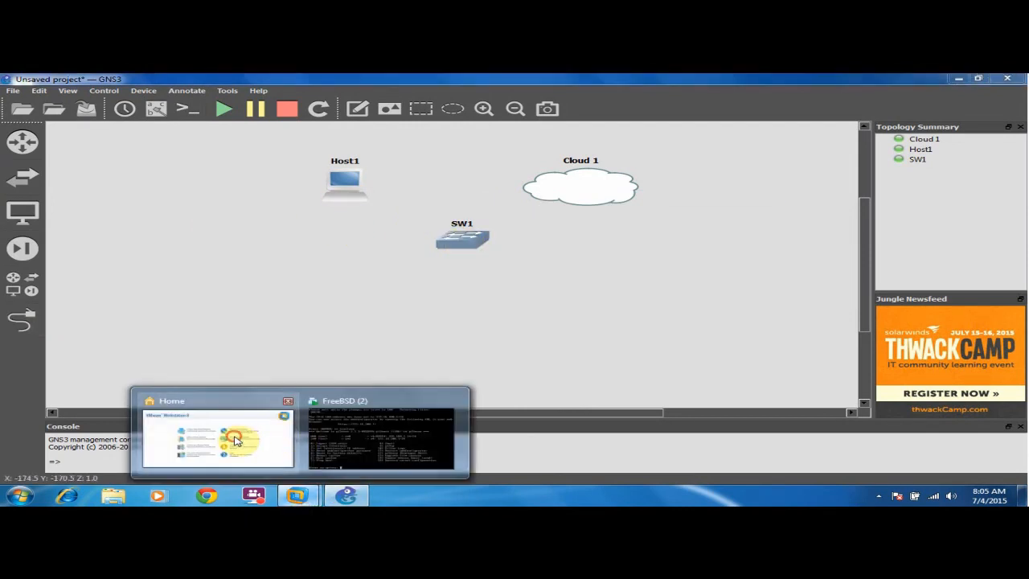
click(285, 450)
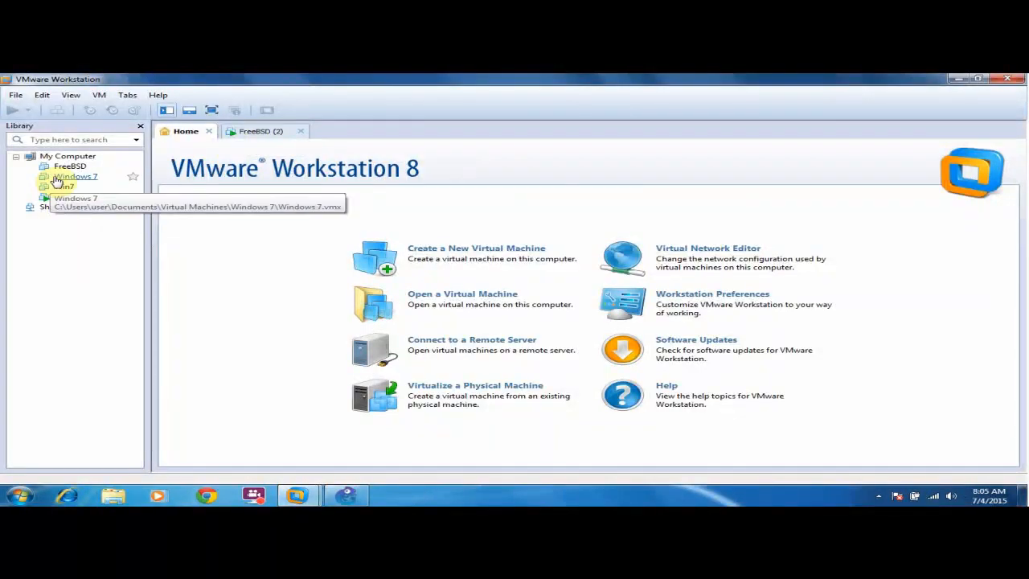
click(77, 177)
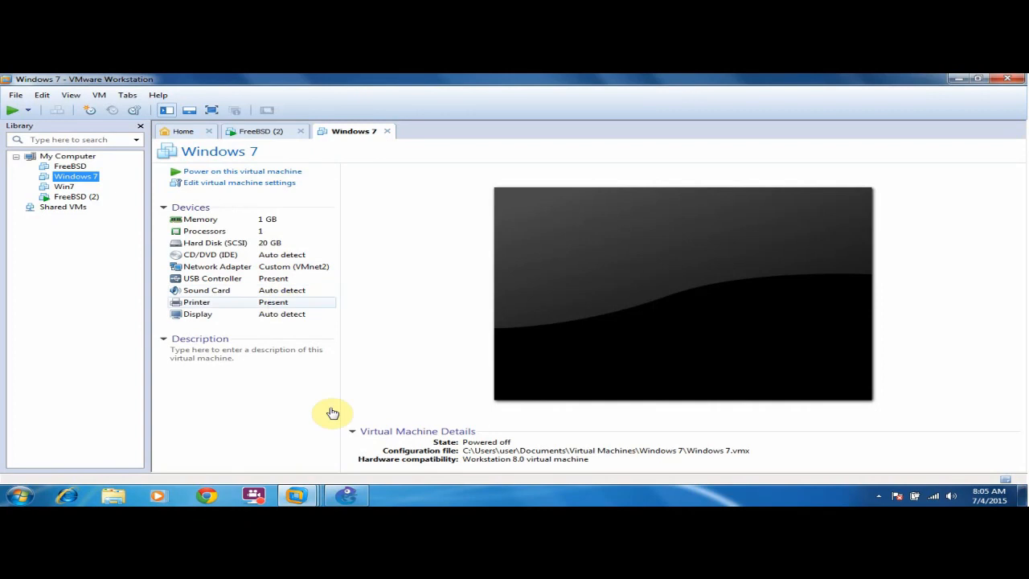
Return to GNS3 and pick the Add a link tool.
mouse_move(357, 498)
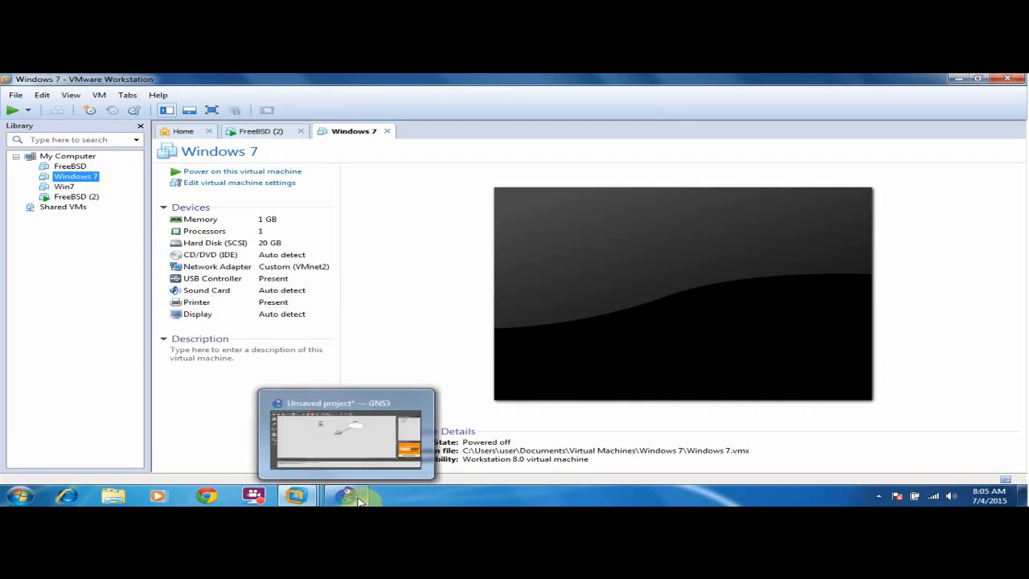
click(352, 496)
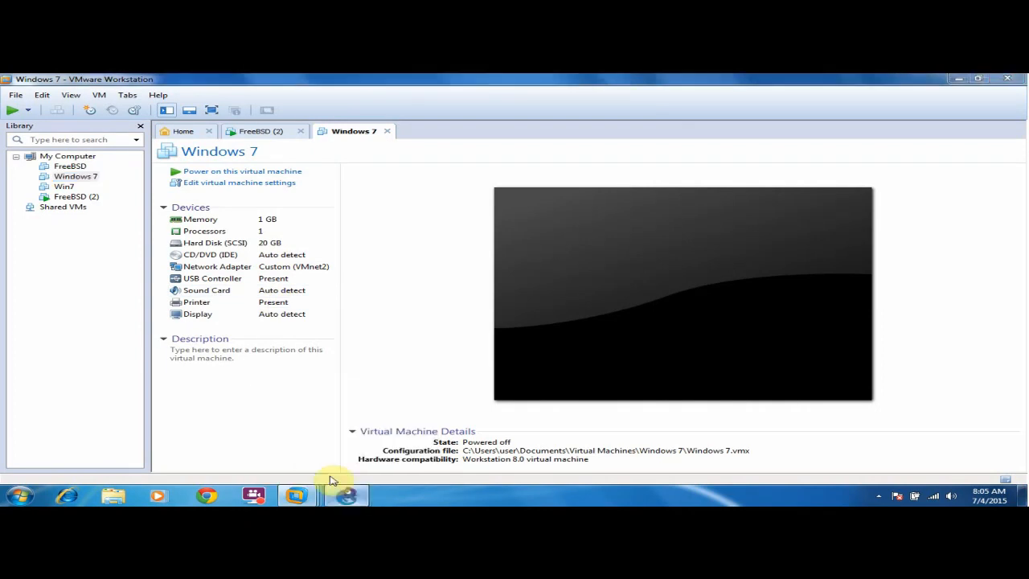
click(21, 320)
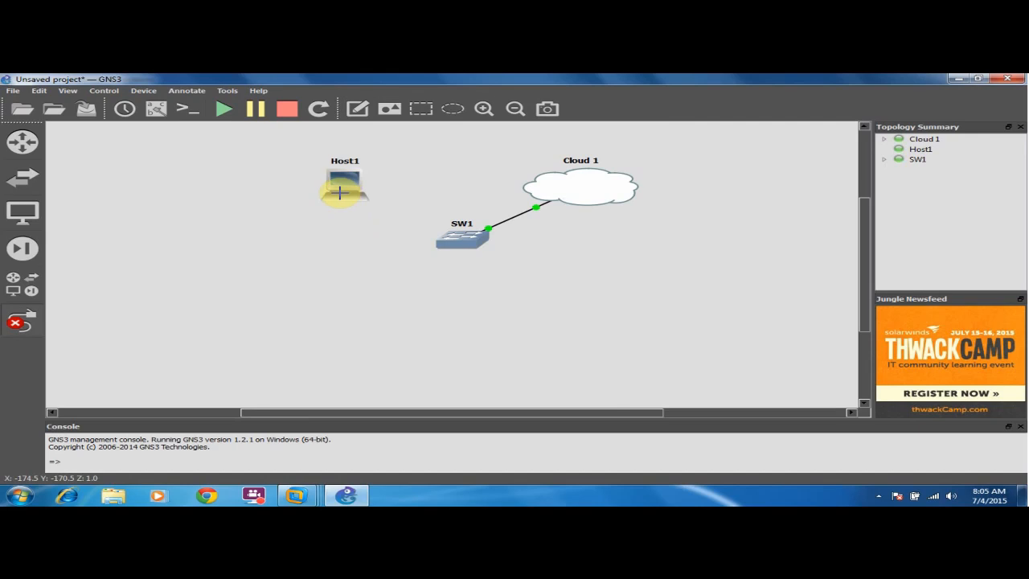
Link Host1's VMnet2 interface to switch SW1 port 2, then leave link mode.
click(338, 178)
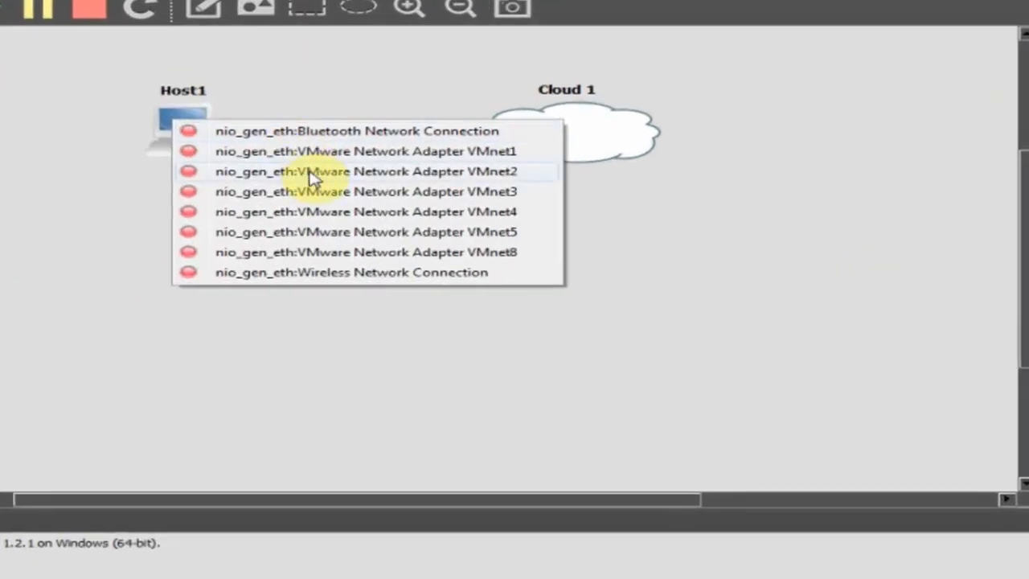
click(414, 208)
click(372, 222)
click(447, 256)
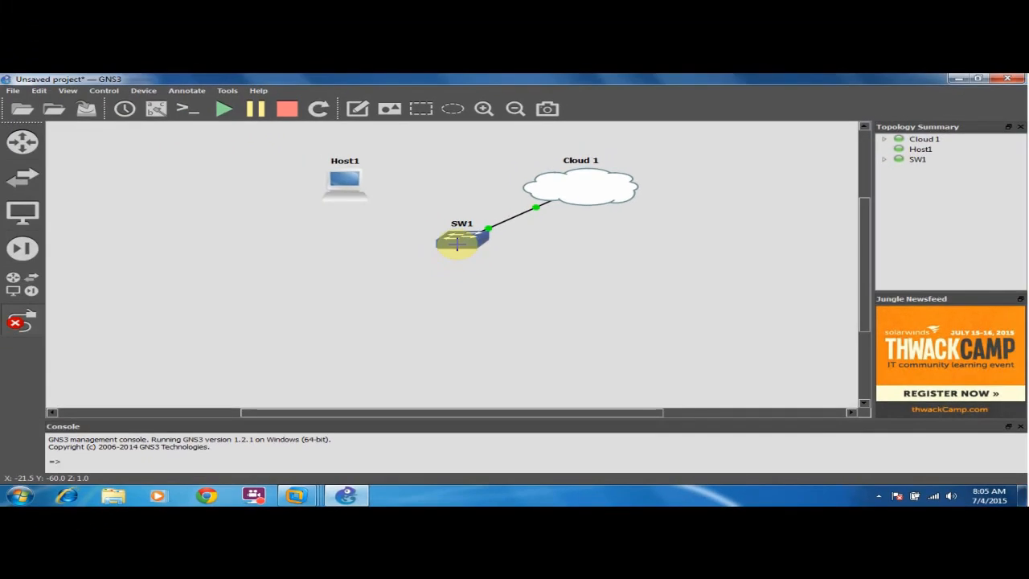
mouse_move(456, 244)
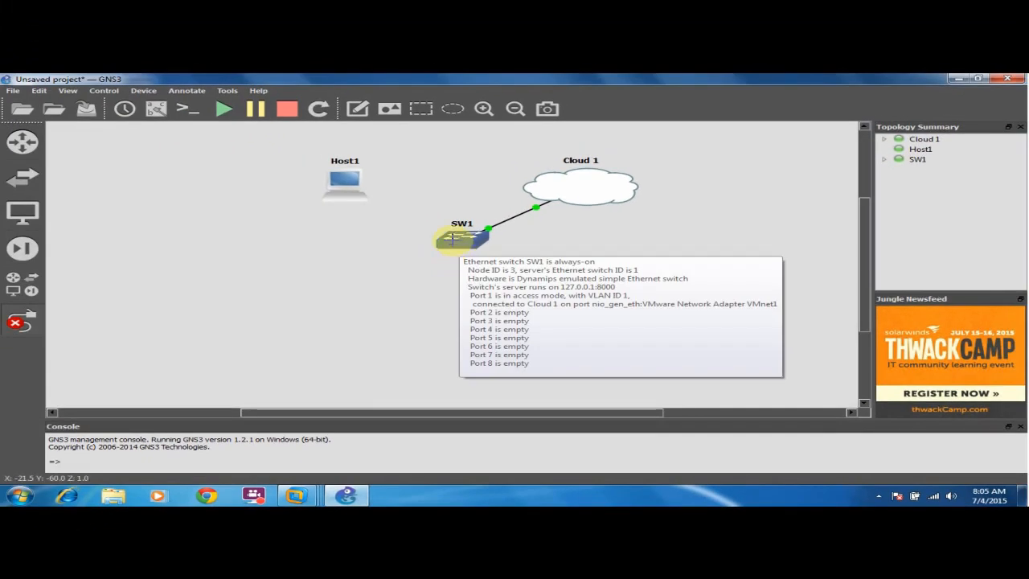
key(Escape)
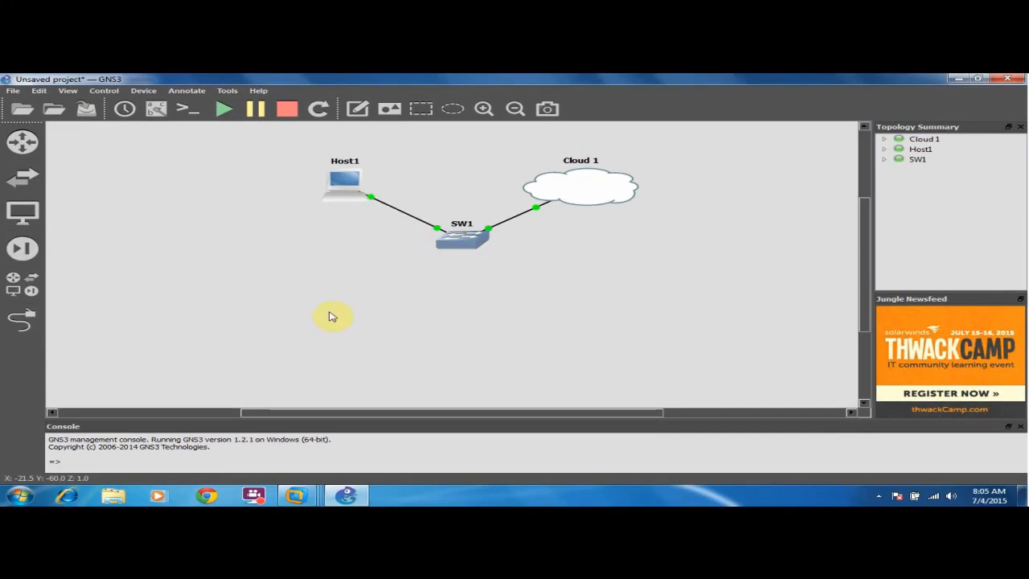
Power on the Windows 7 VM, checking the pfSense console while it boots.
mouse_move(310, 500)
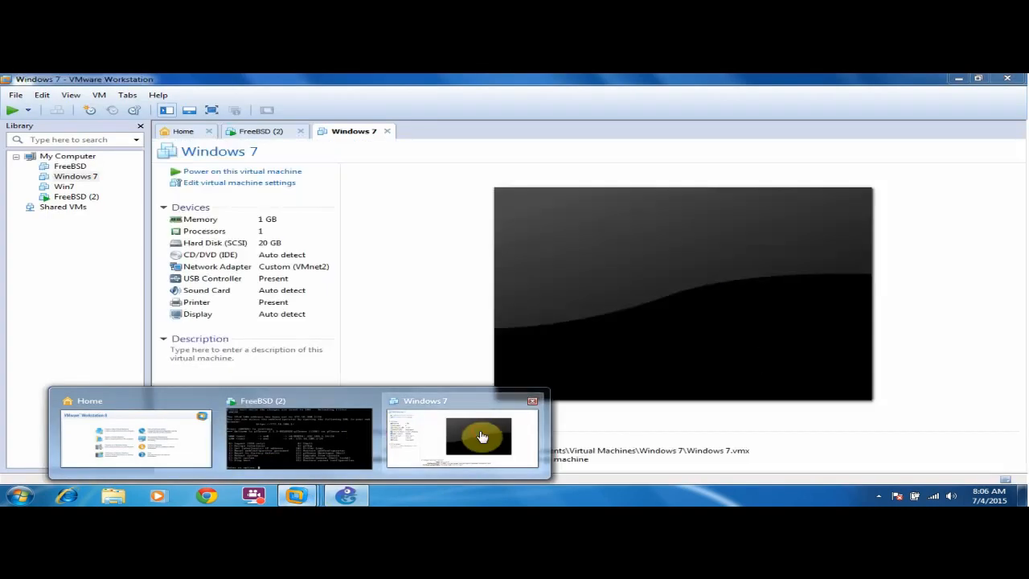
click(482, 436)
click(253, 172)
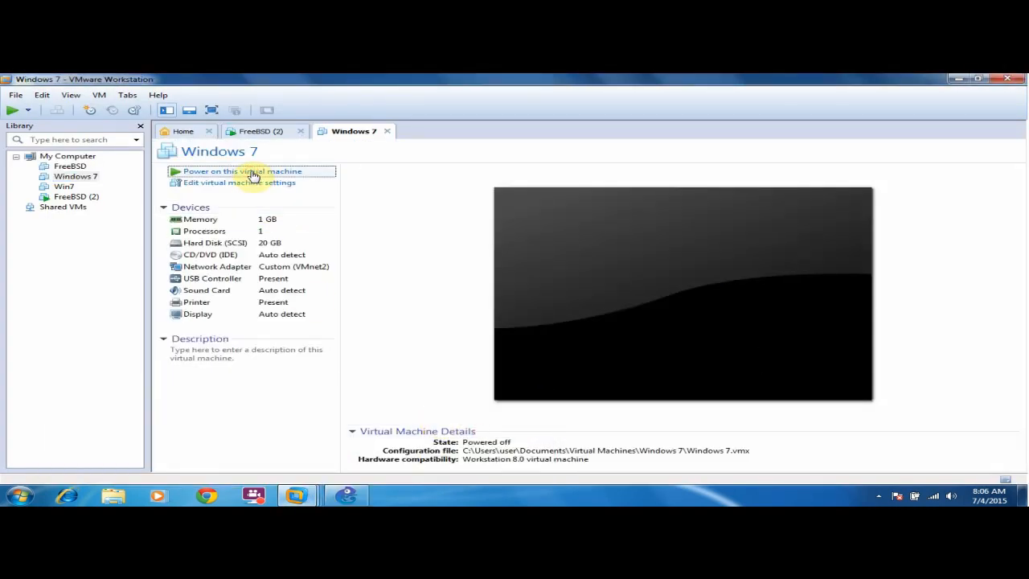
click(542, 266)
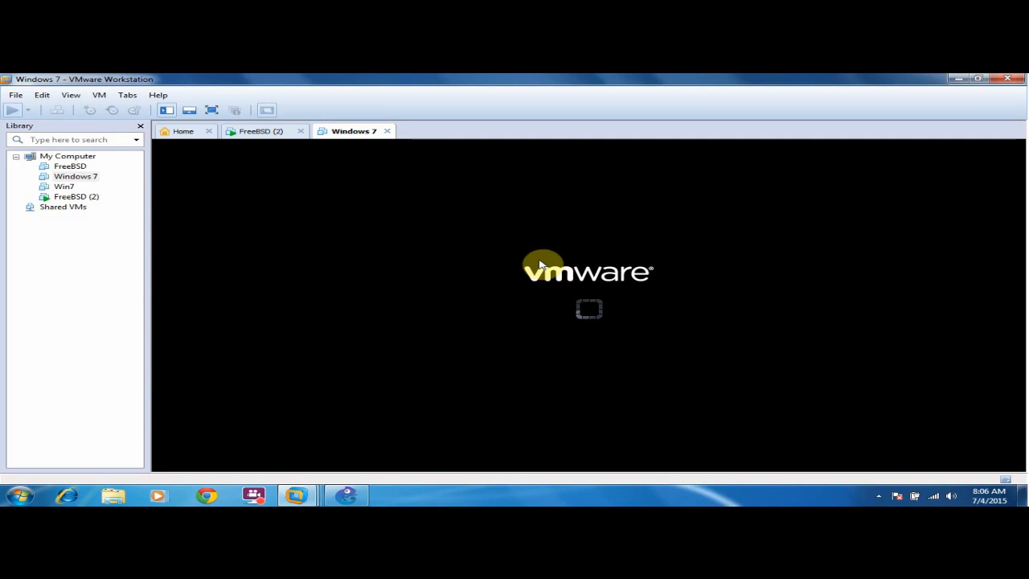
click(263, 131)
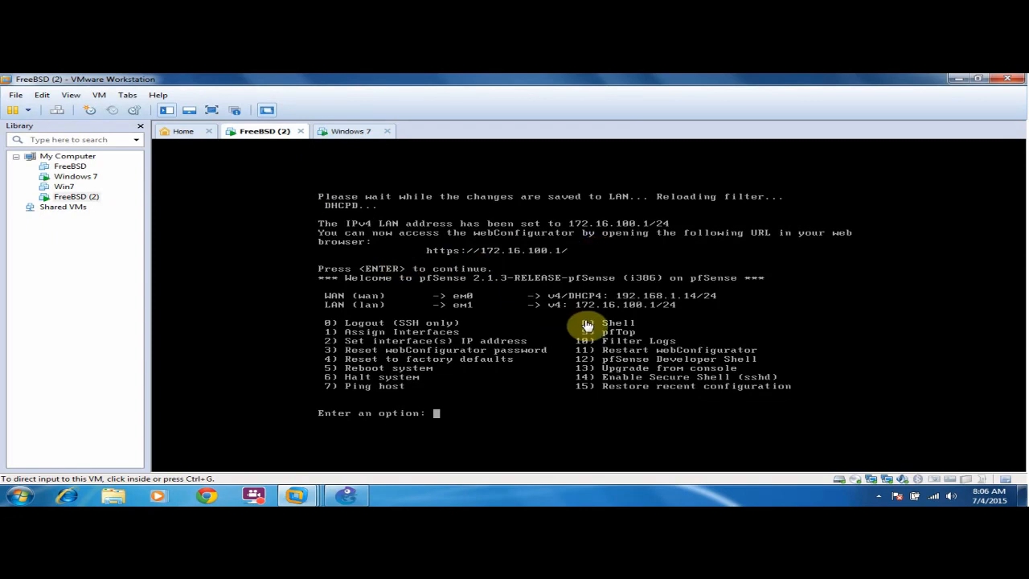
click(342, 134)
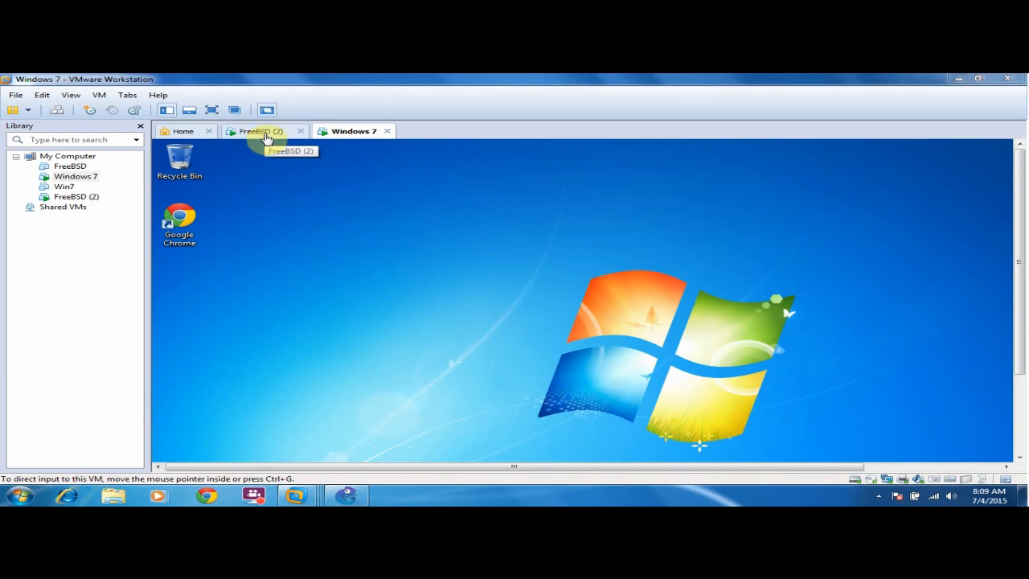
In the Windows 7 guest, open Network and Sharing Center and review the Local Area Connection details.
click(345, 495)
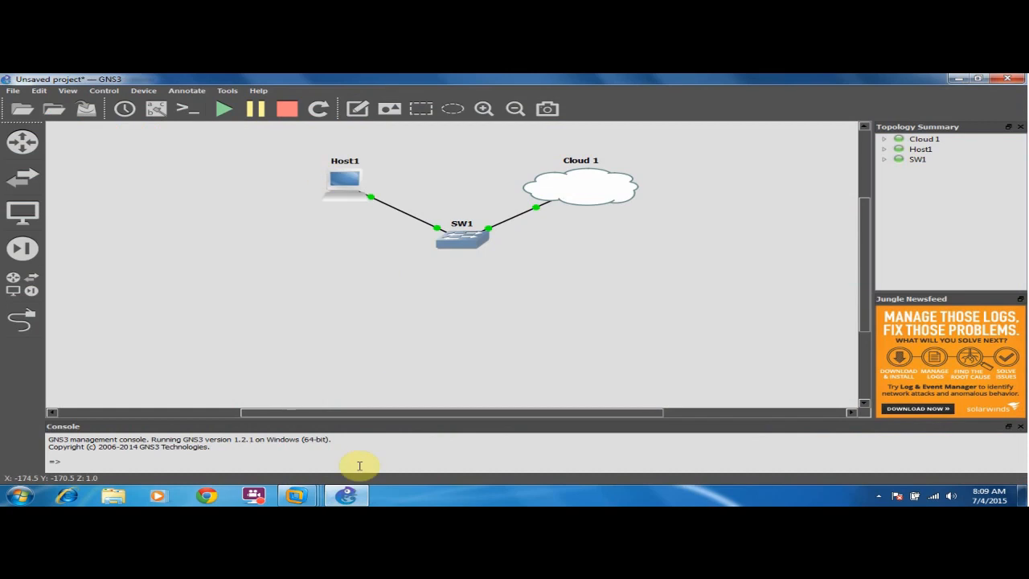
click(346, 494)
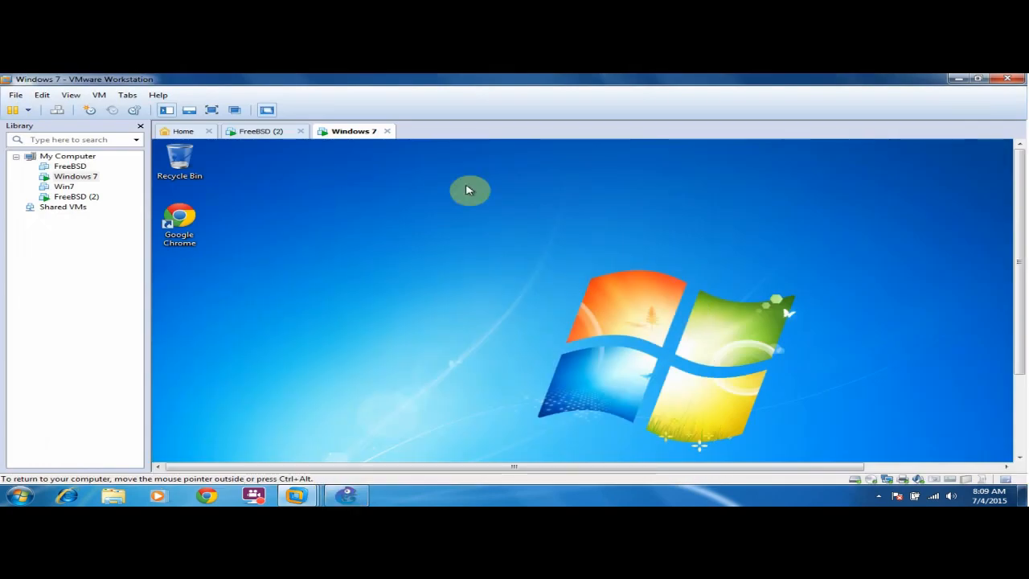
drag(1015, 269, 1017, 361)
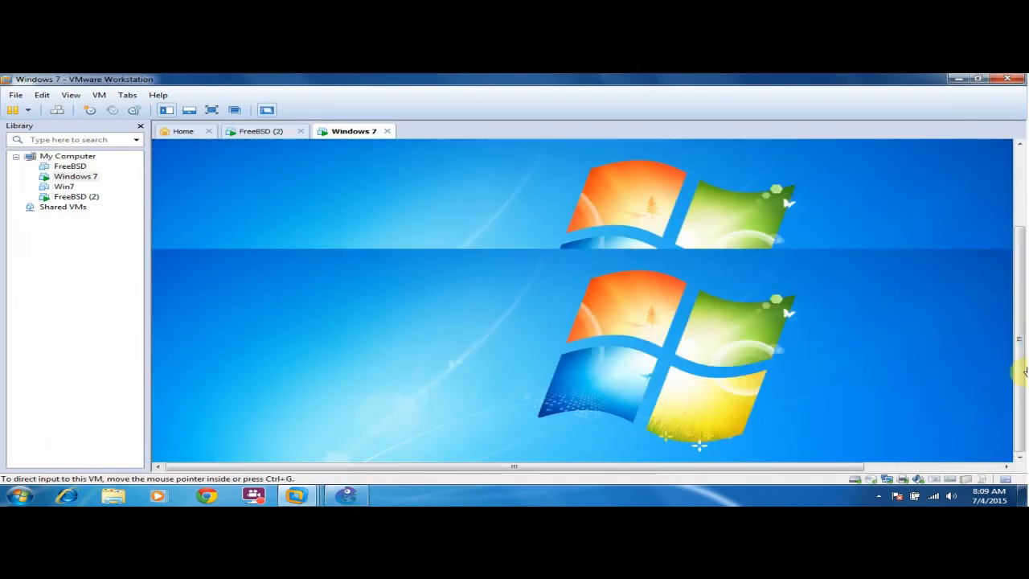
drag(532, 471, 728, 473)
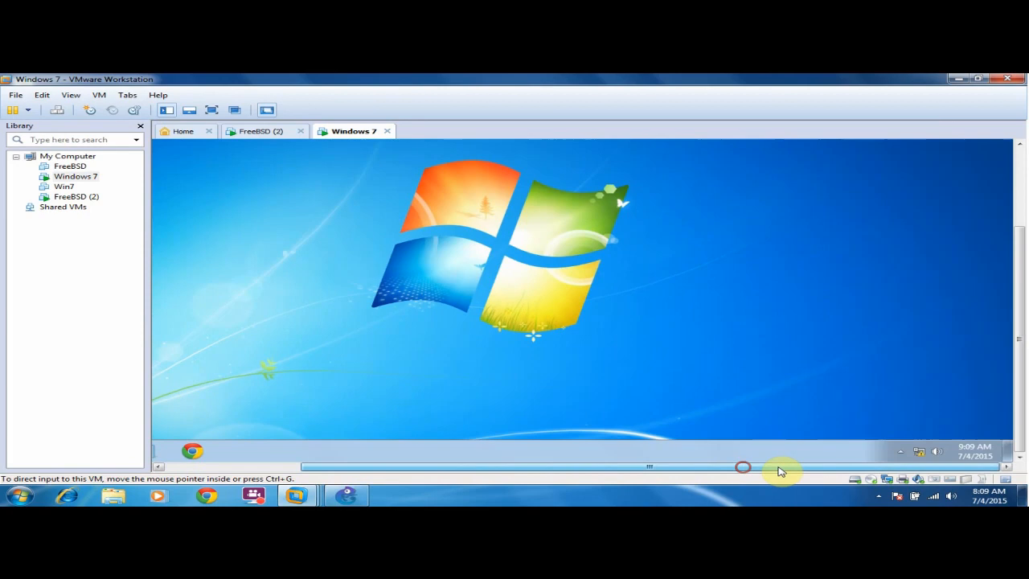
click(916, 451)
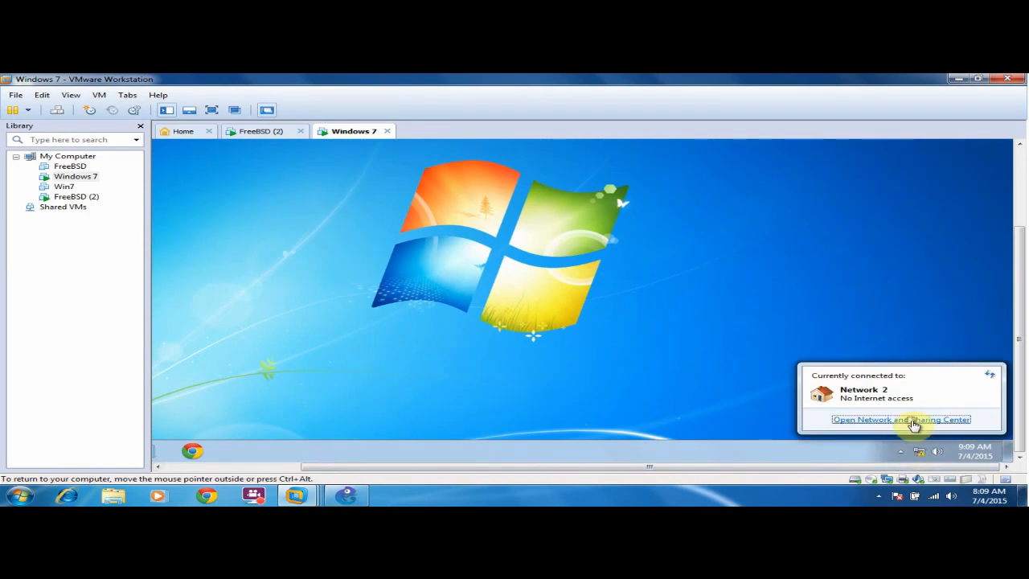
click(909, 421)
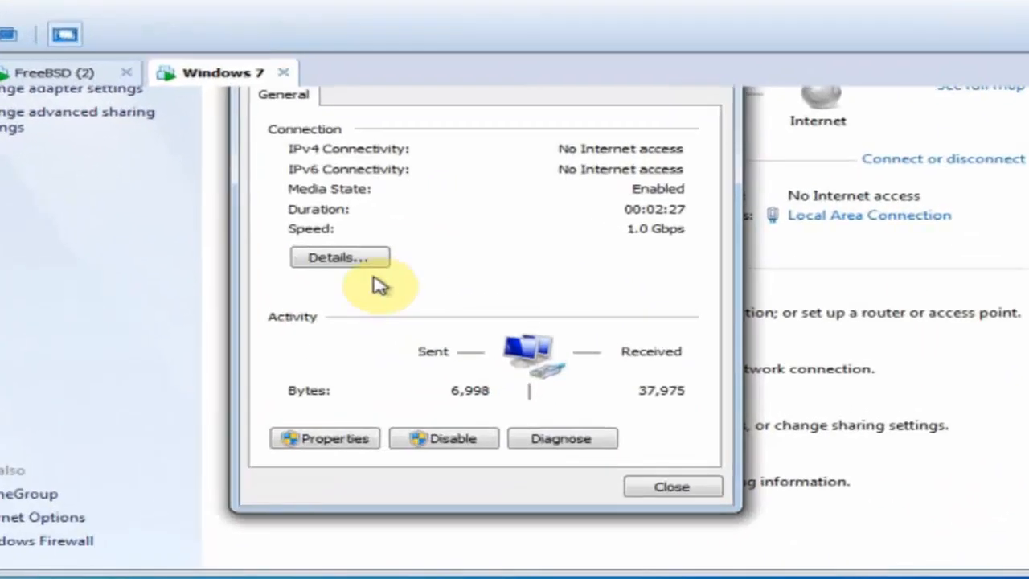
click(402, 231)
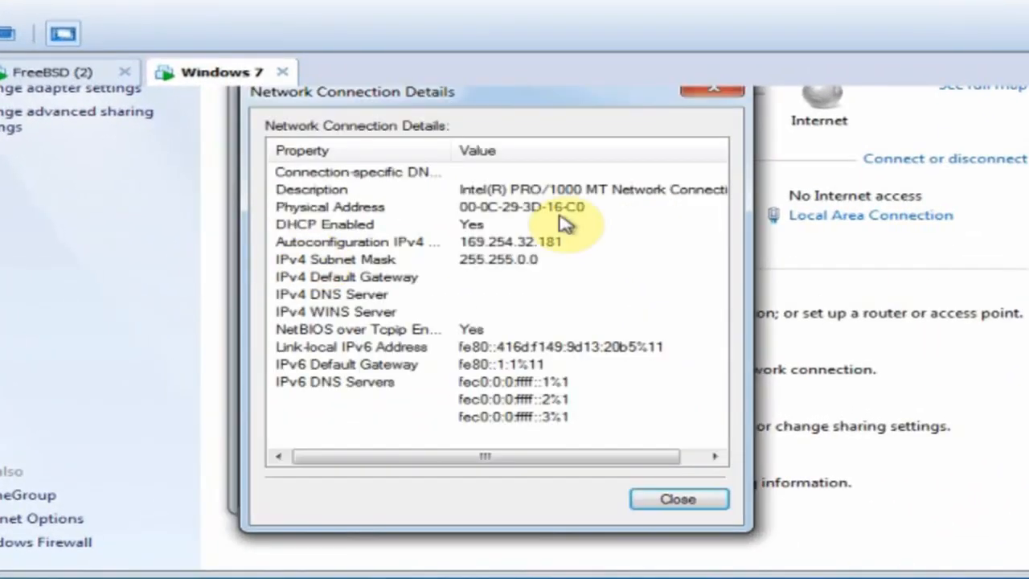
click(649, 504)
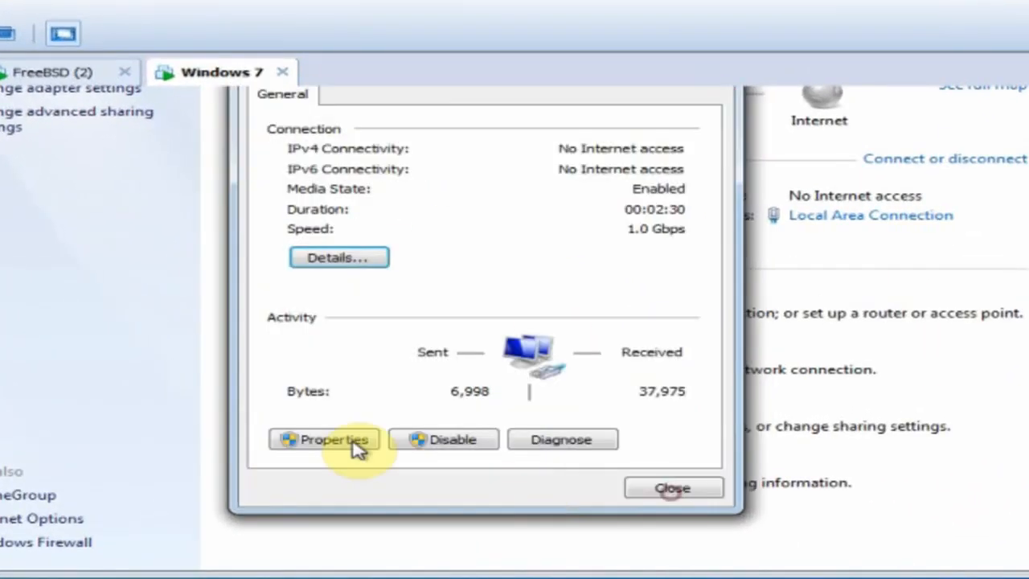
Set the connection's IPv4 to static 172.16.100.2 with mask 255.255.255.0.
click(356, 443)
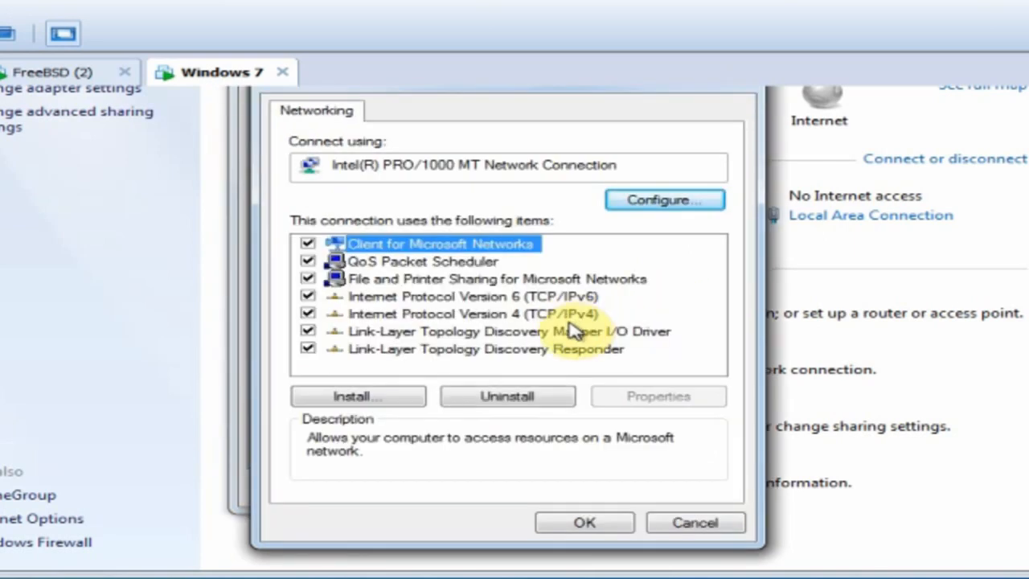
click(563, 315)
click(684, 396)
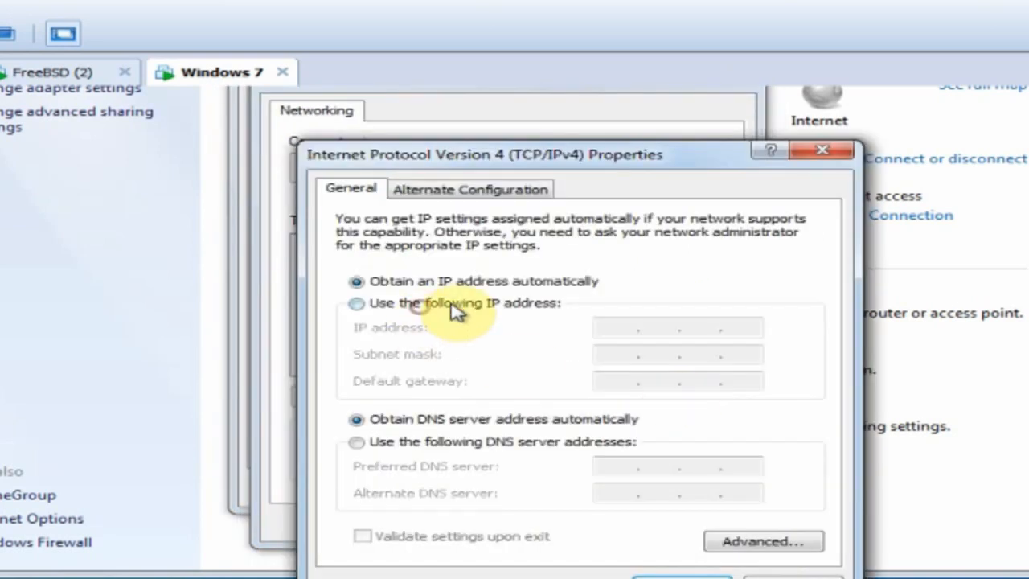
click(375, 304)
click(616, 330)
text(172 . 16 . 100 . 2)
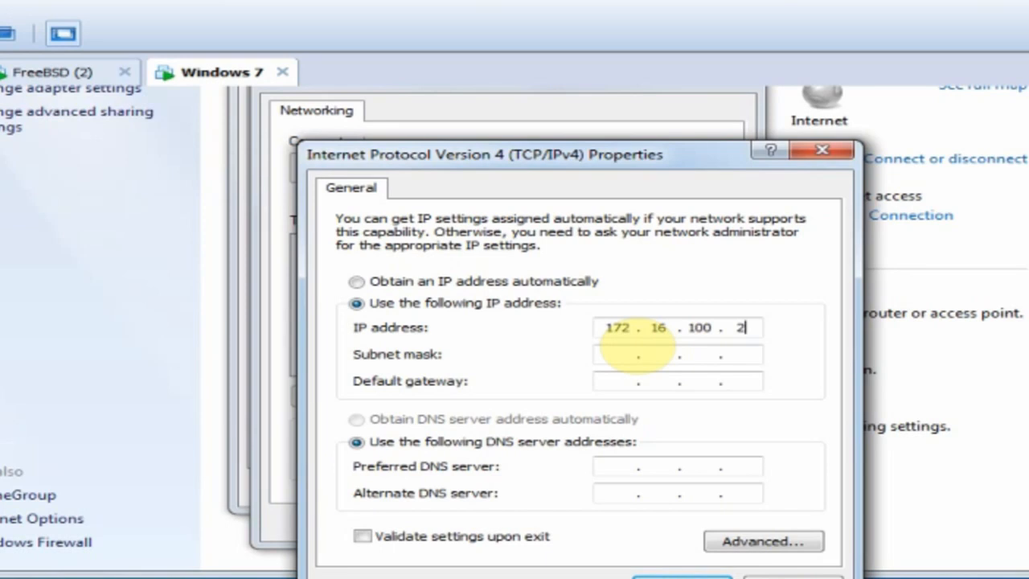
click(635, 353)
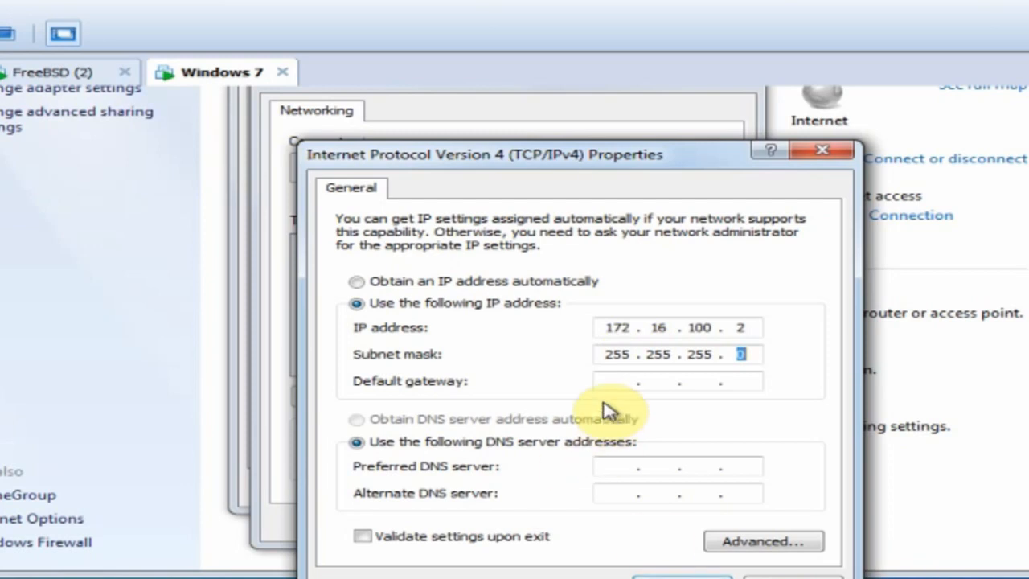
click(653, 573)
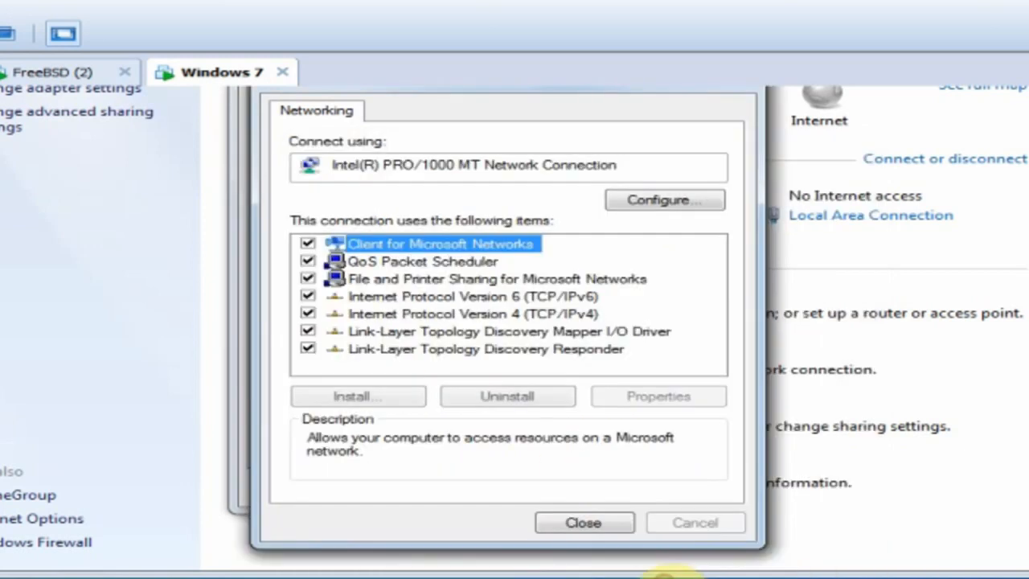
click(562, 522)
click(647, 489)
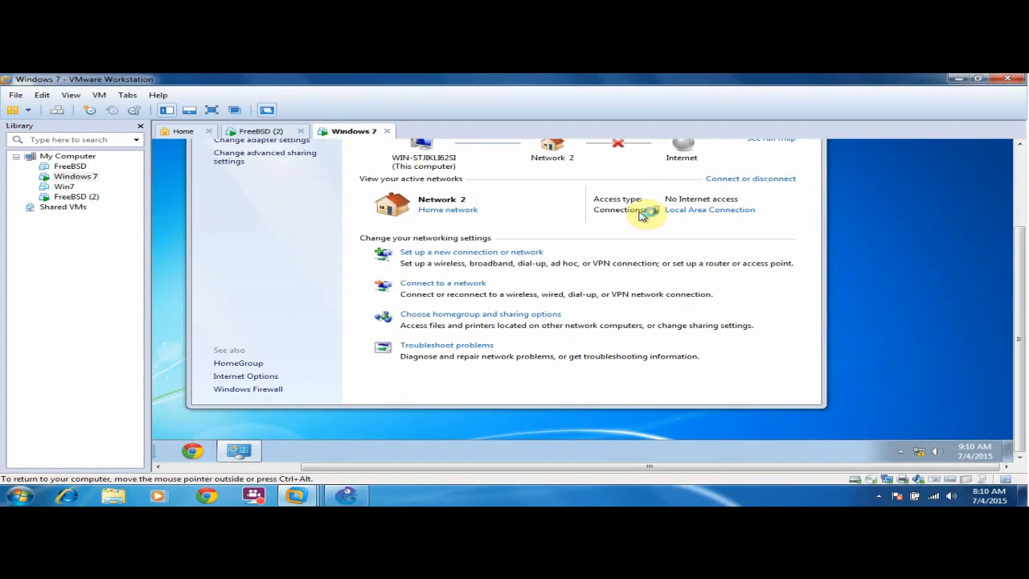
drag(1018, 260, 1018, 185)
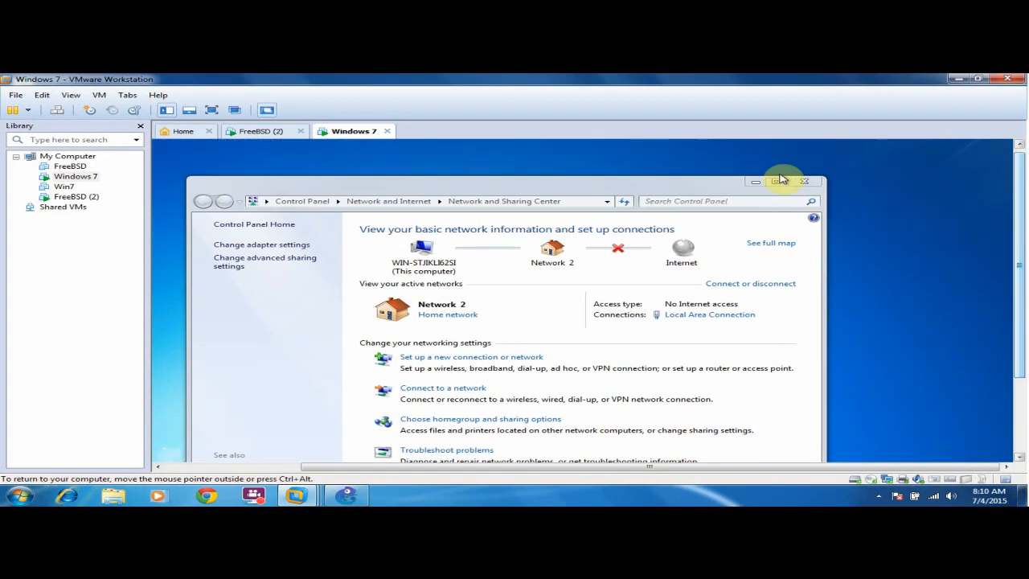
click(803, 181)
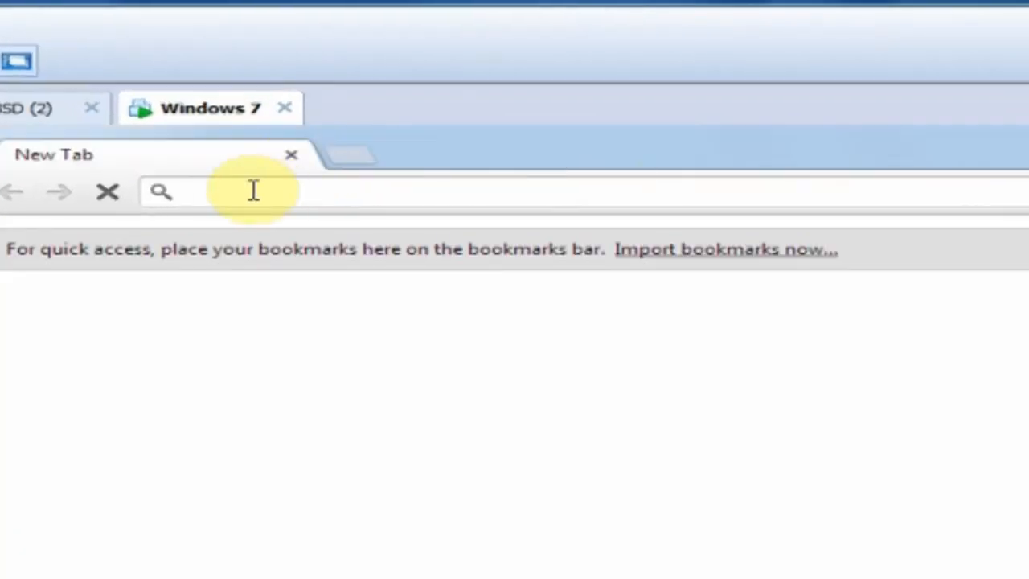
text(htt)
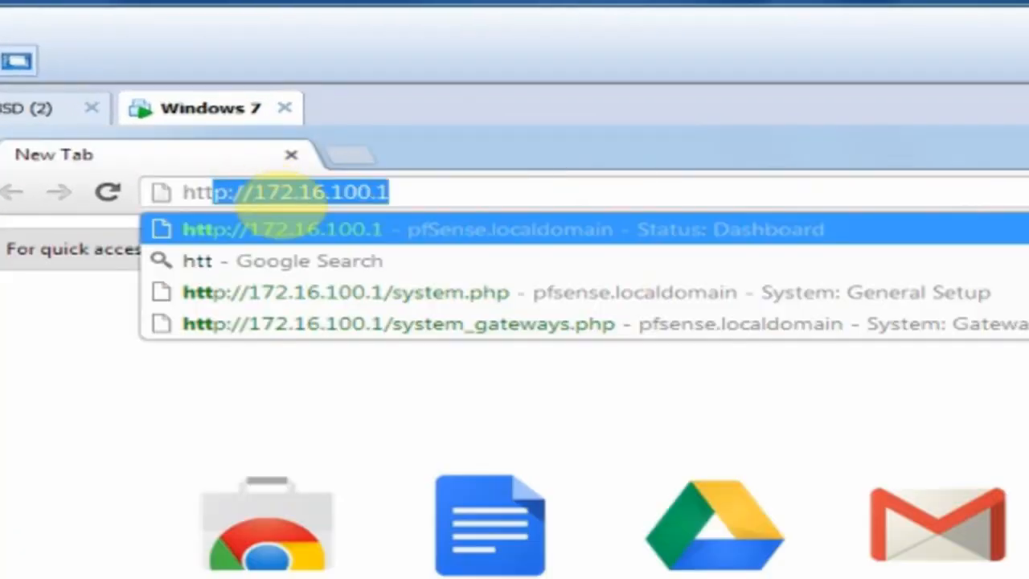
text(pa)
key(BackSpace)
text(s)
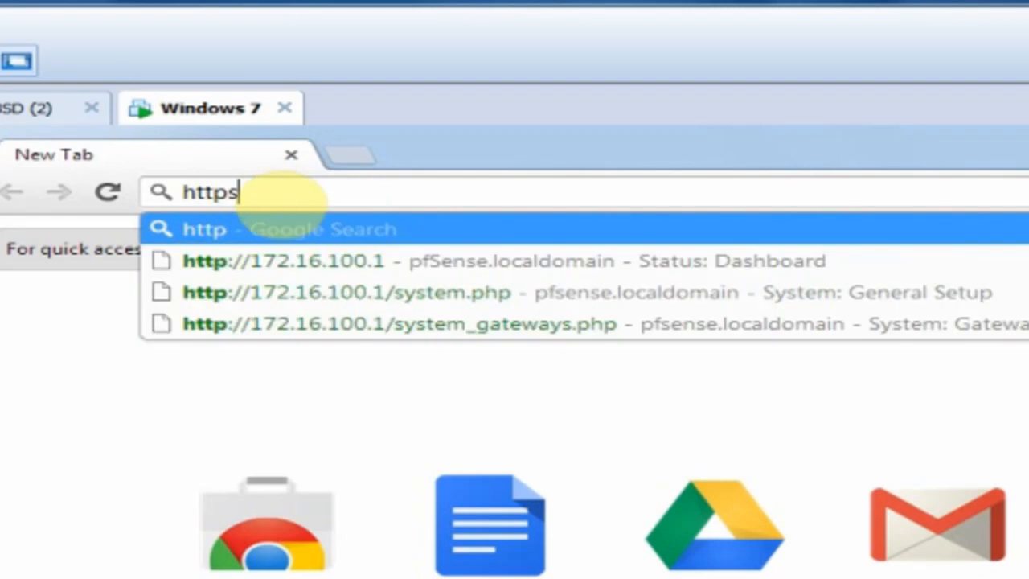
text(:)
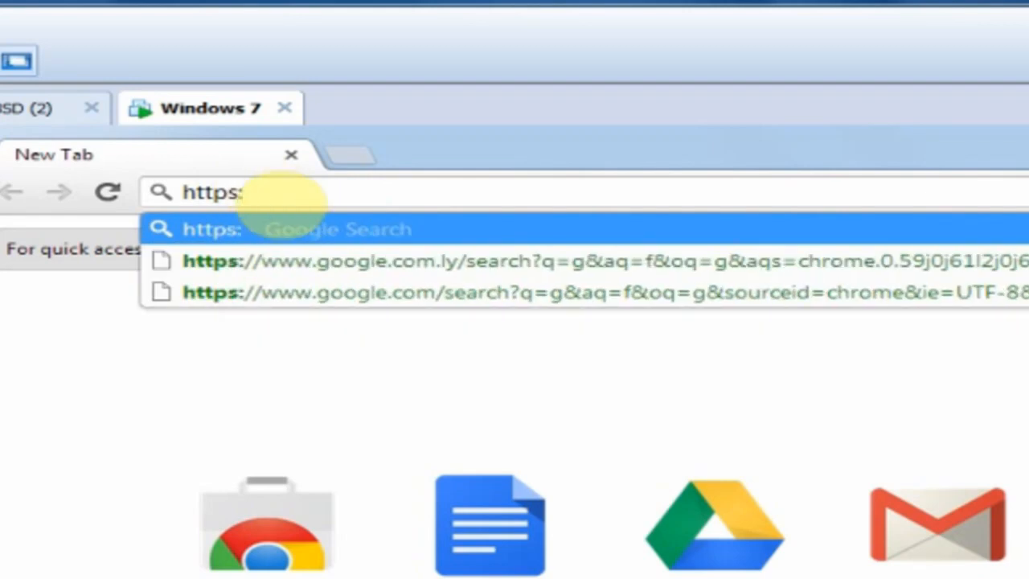
text(172)
key(BackSpace)
key(BackSpace)
key(BackSpace)
text(//)
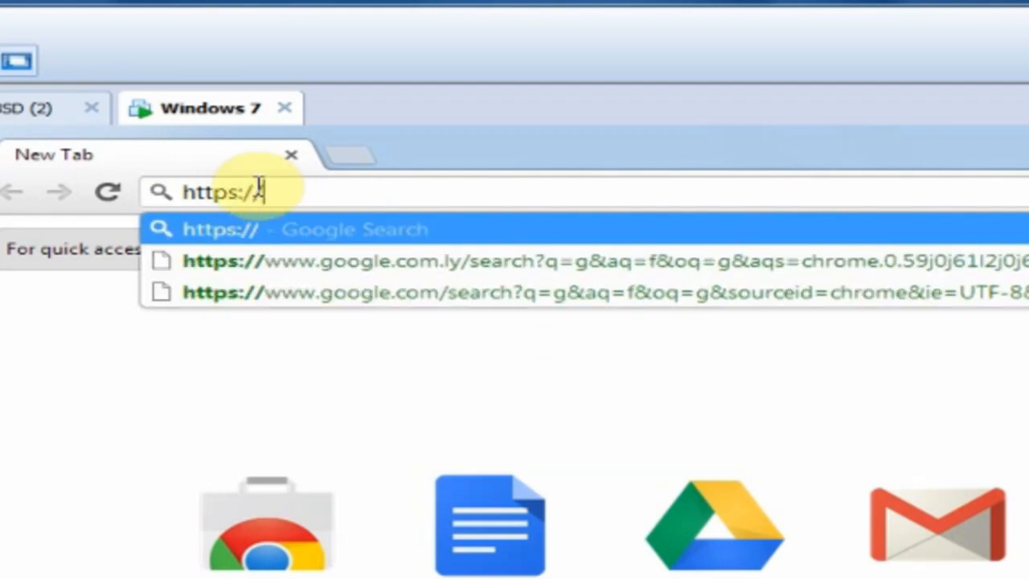
text(172)
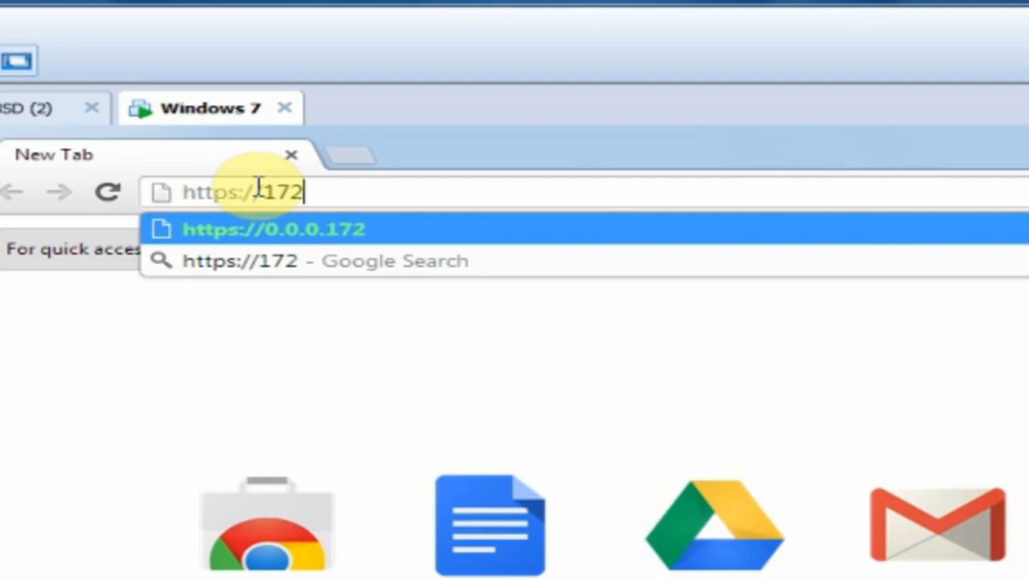
text(.16.1)
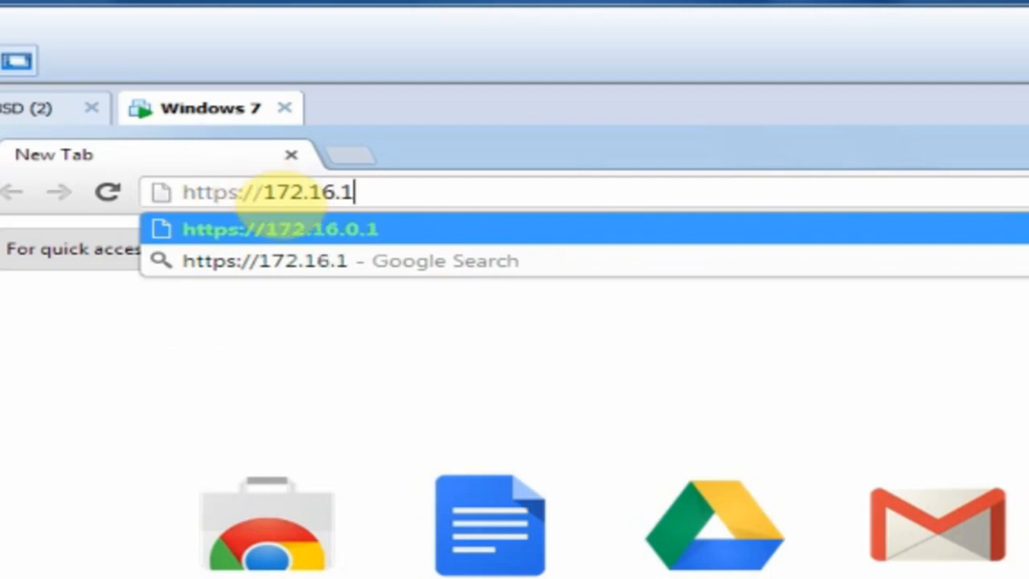
text(00.1)
key(Return)
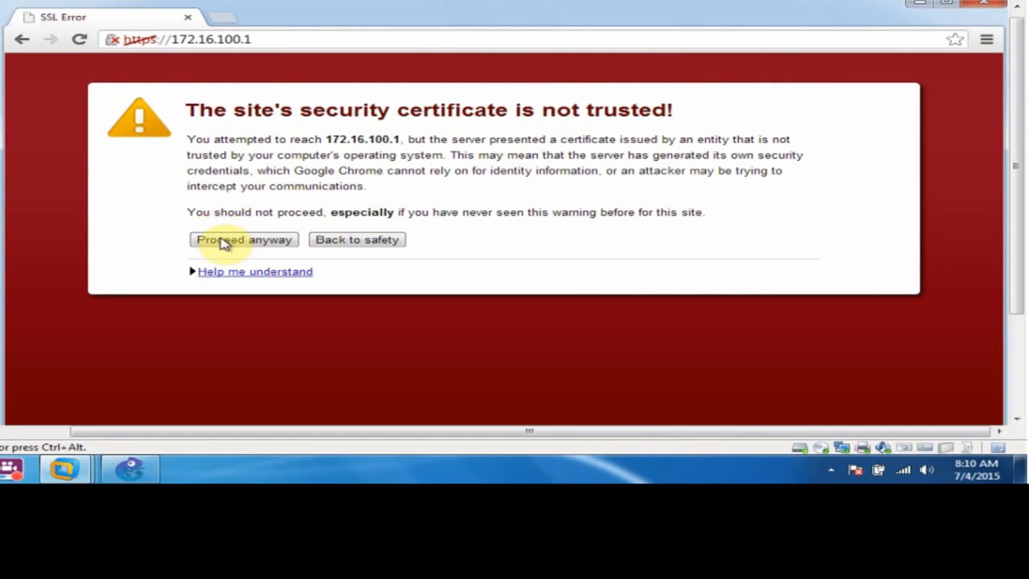
click(224, 244)
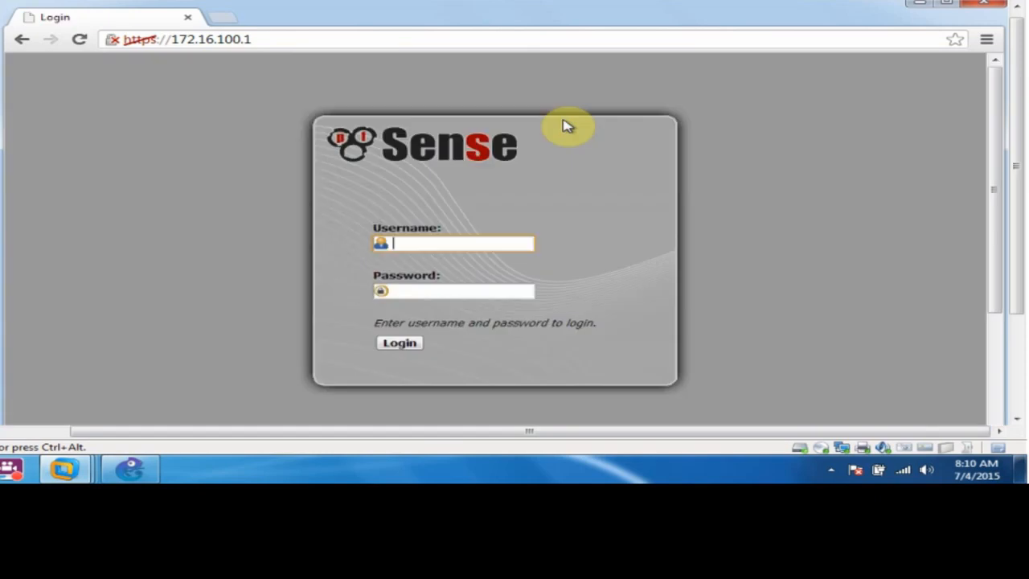
Log in to the pfSense webConfigurator as admin with the default password.
click(468, 245)
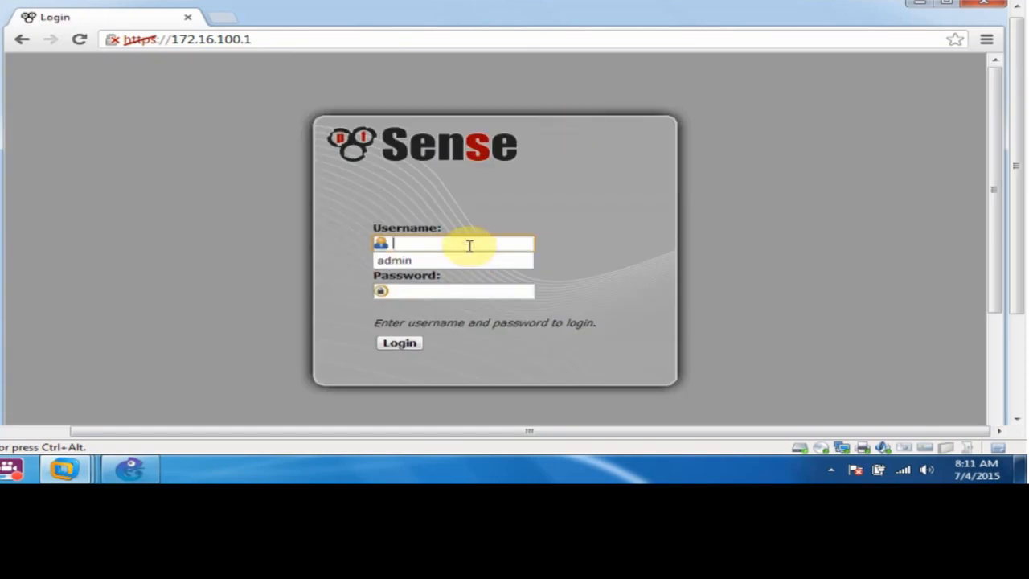
text(a)
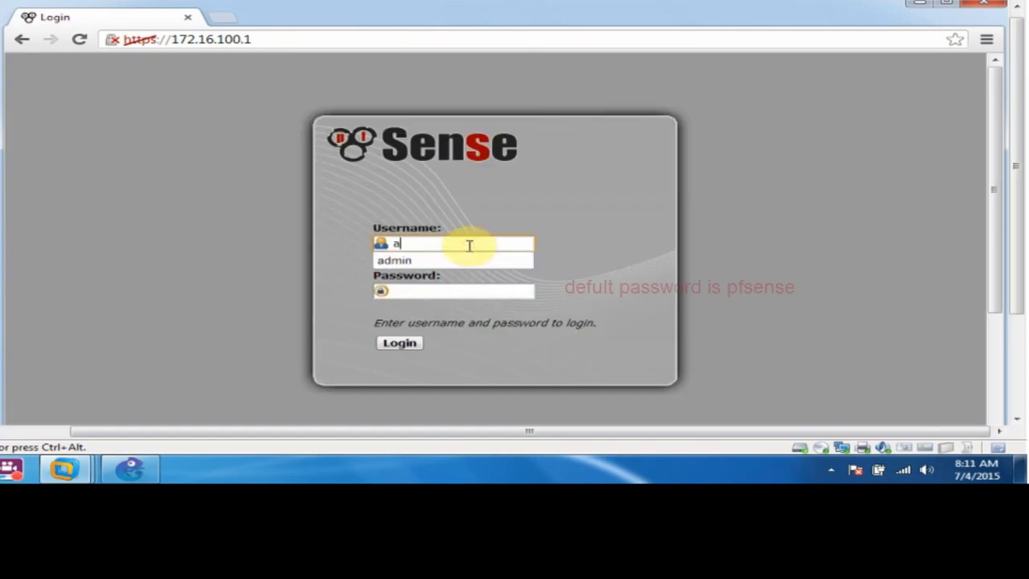
text(dmin)
key(Tab)
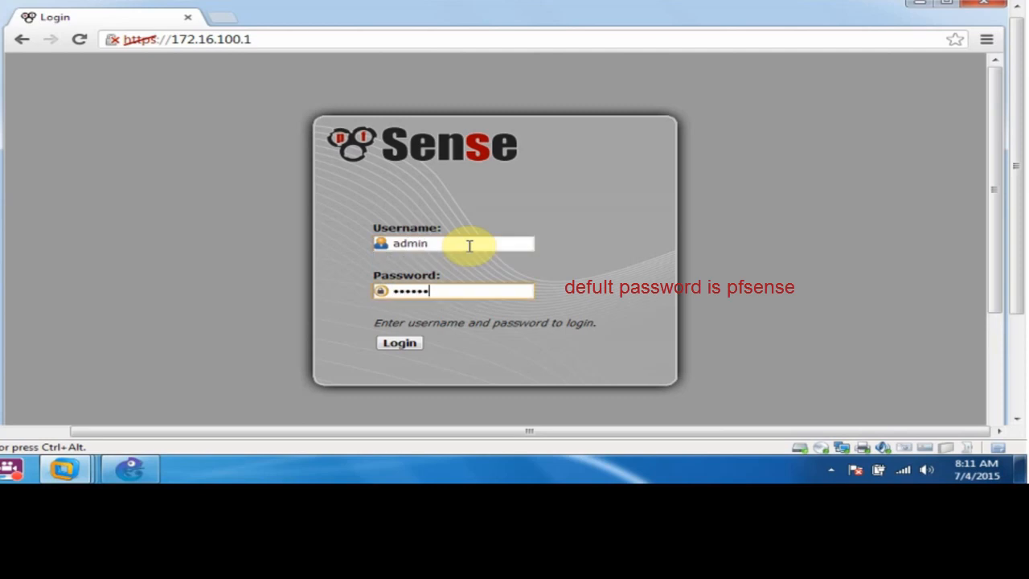
text(pfsense)
key(Return)
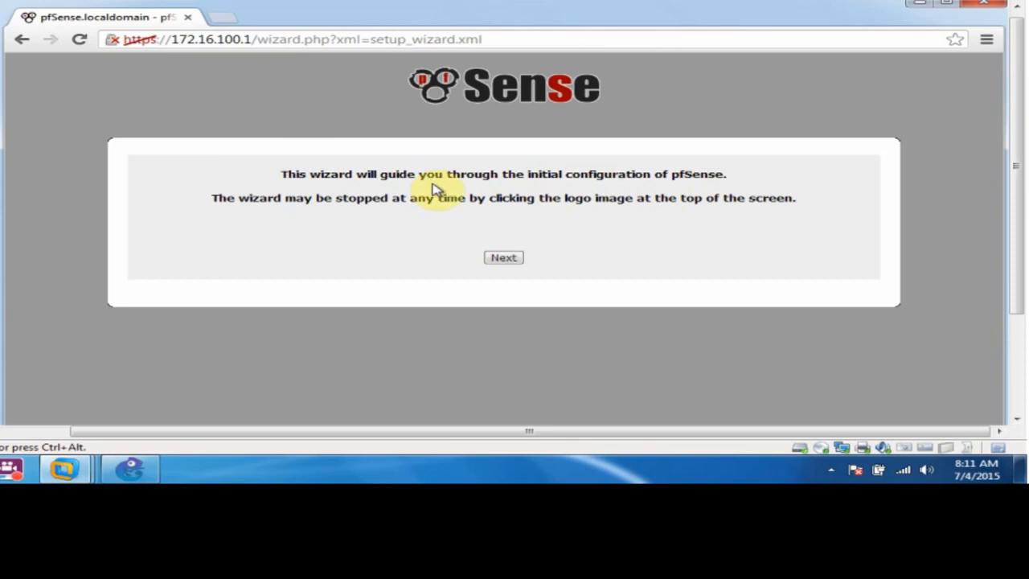
Pass the wizard's welcome, General Information and Time Server pages, keeping 0.pfsense.pool.ntp.org and Etc/UTC.
click(490, 260)
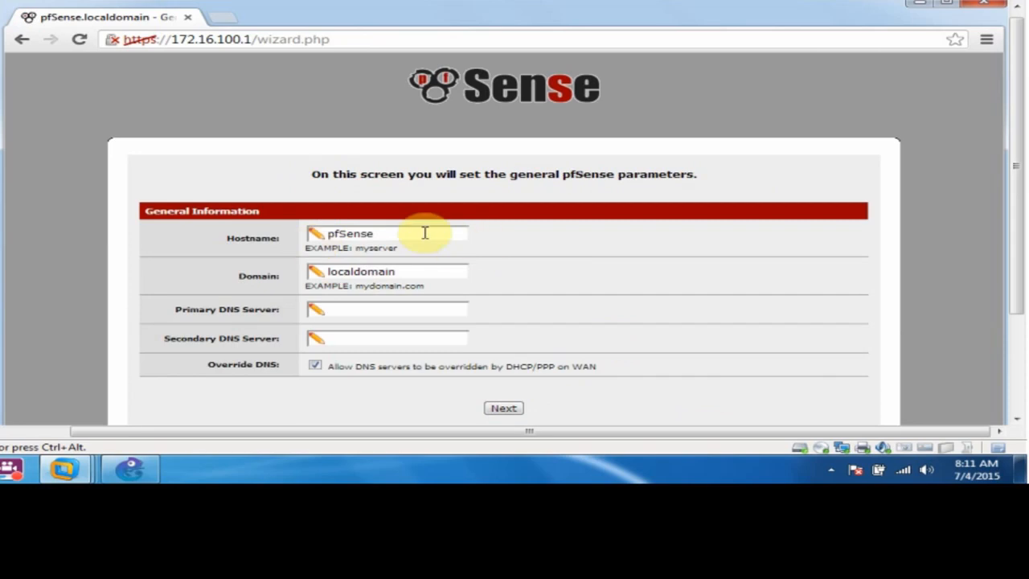
click(503, 410)
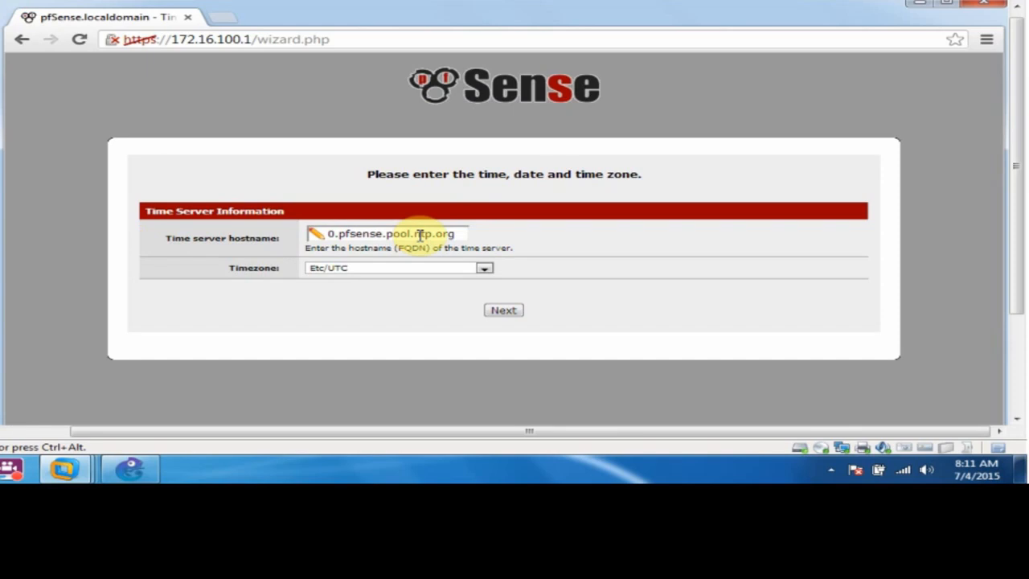
click(503, 310)
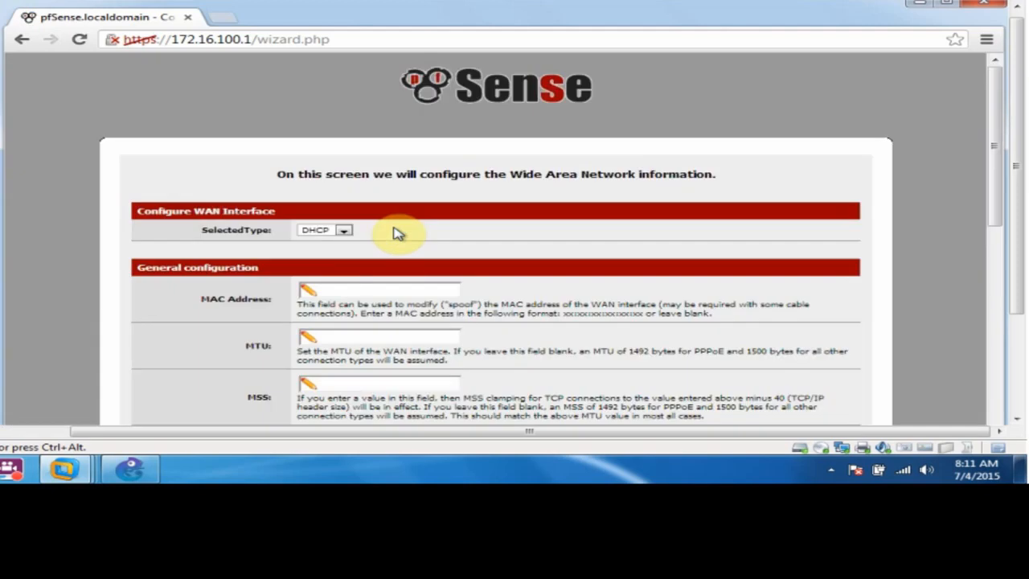
Keep WAN type DHCP with RFC1918 and bogon blocking checked, then continue to the LAN page.
click(343, 231)
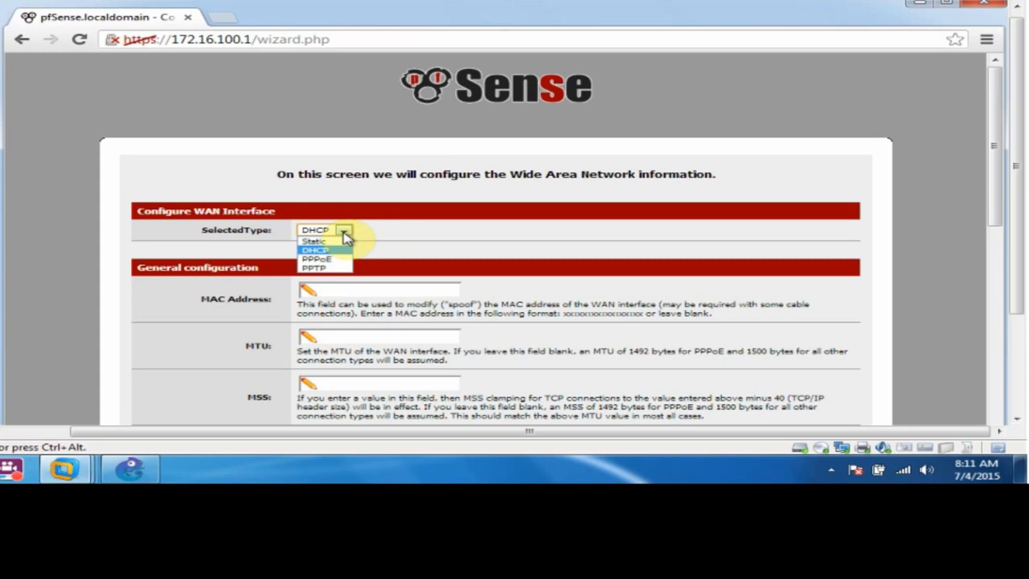
click(342, 231)
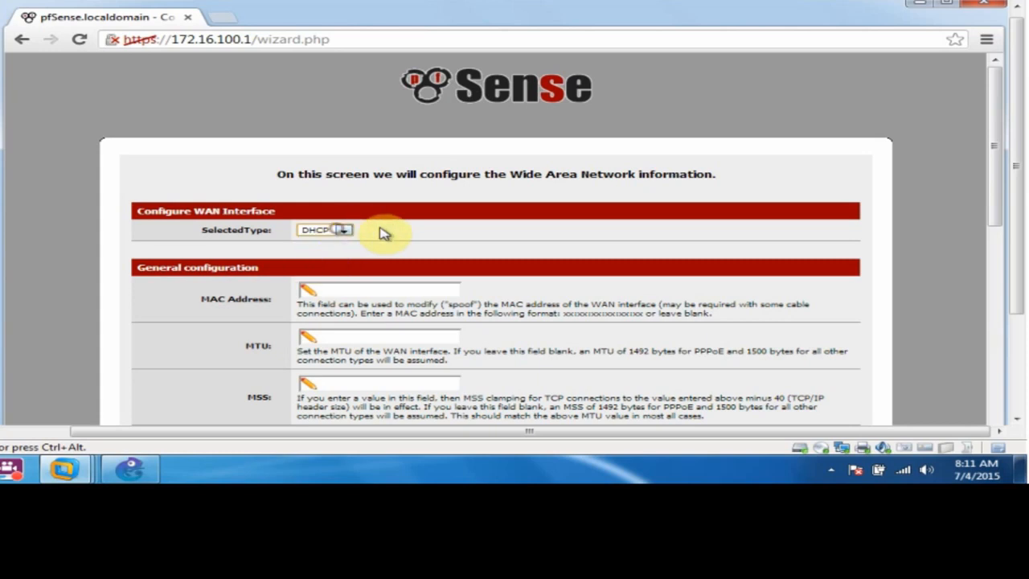
scroll(700, 268, down, 5)
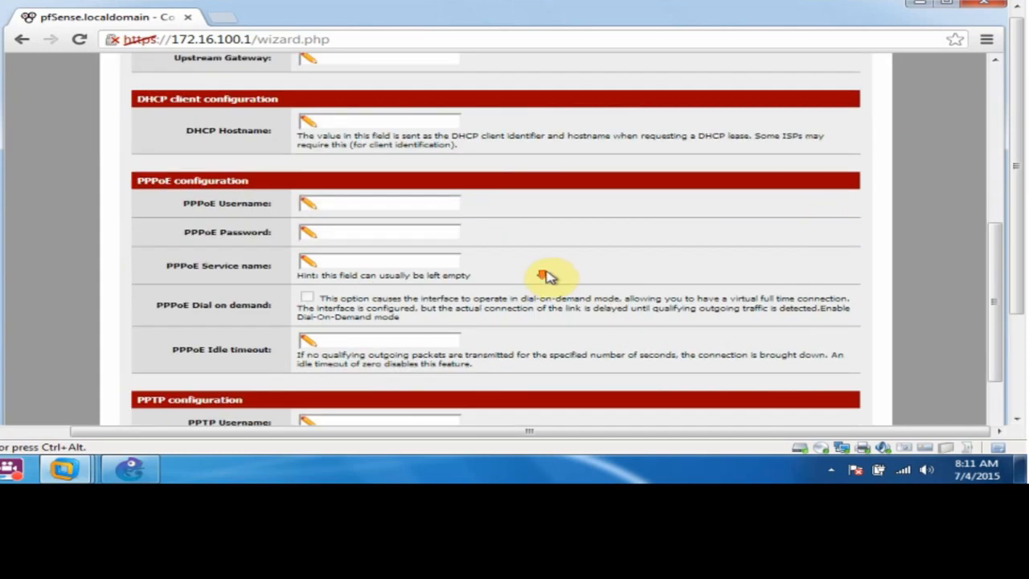
scroll(547, 277, down, 4)
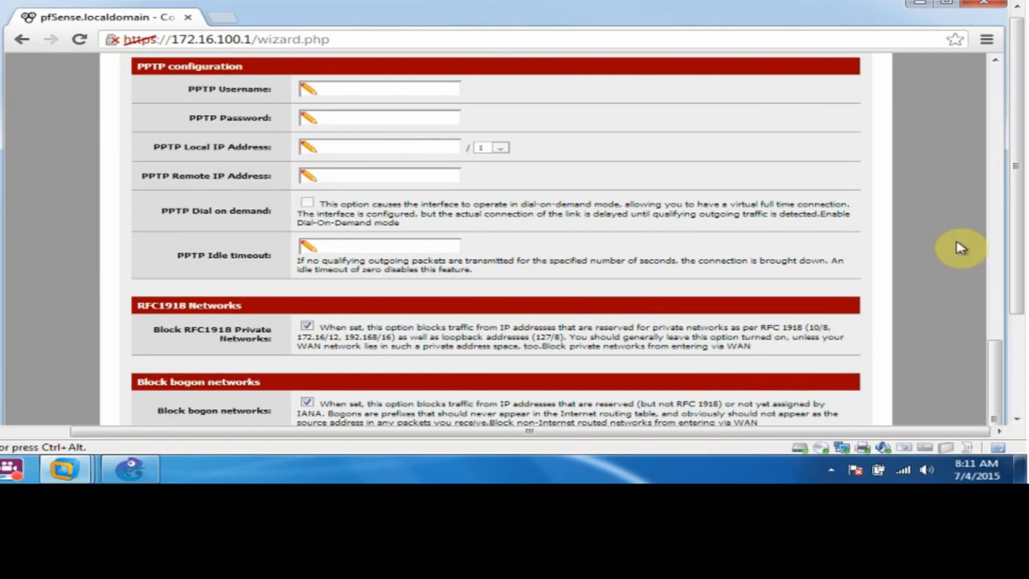
drag(1017, 239, 1009, 297)
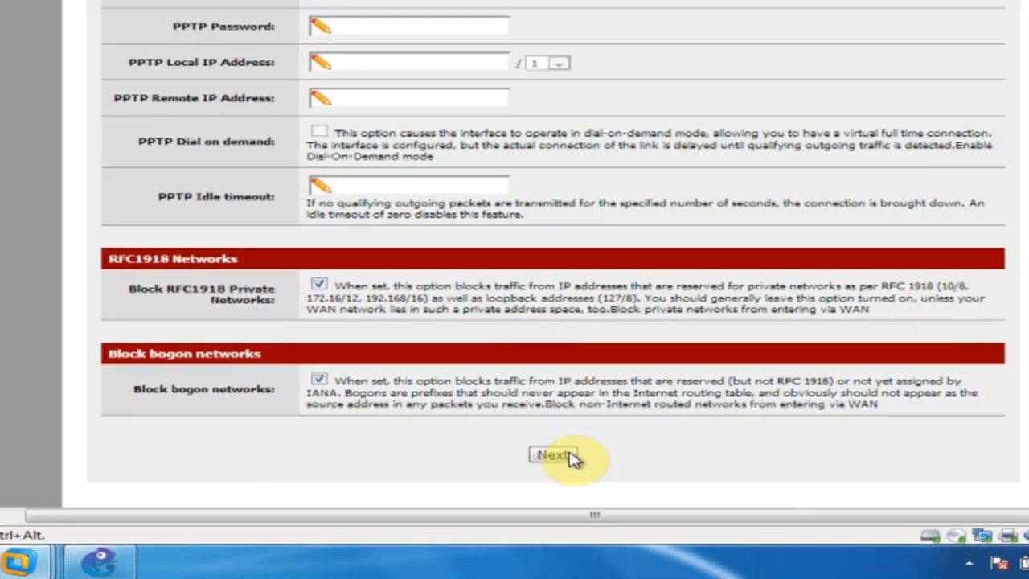
click(572, 457)
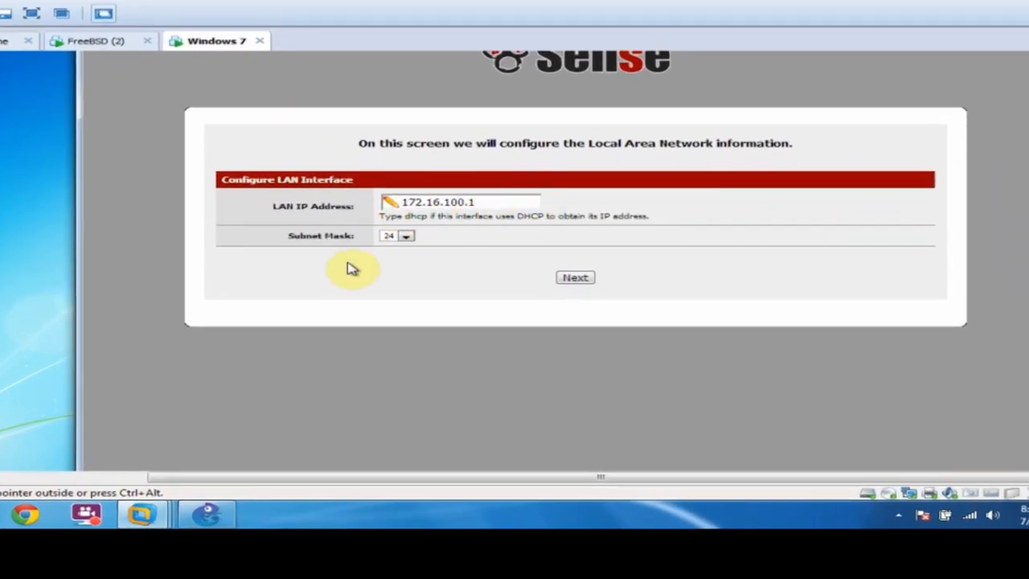
Accept LAN address 172.16.100.1/24, maximize Chrome, and reload pfSense to apply the configuration.
click(574, 277)
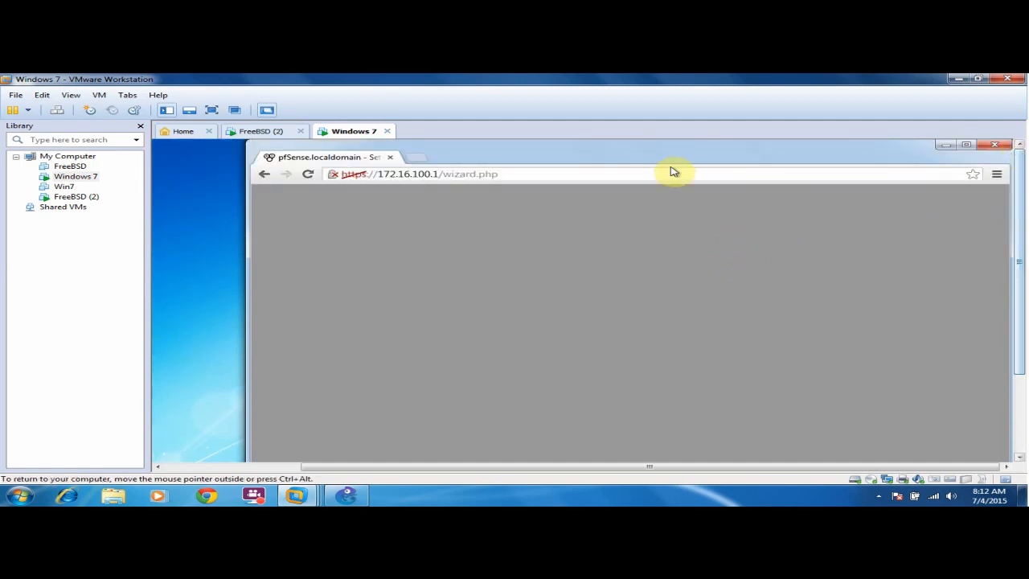
double_click(859, 152)
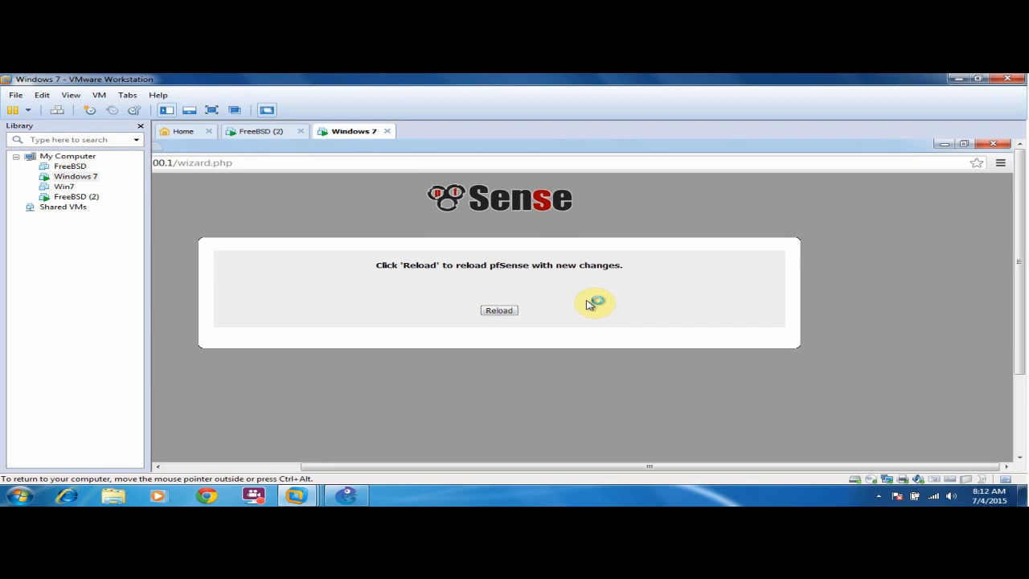
click(261, 131)
click(510, 371)
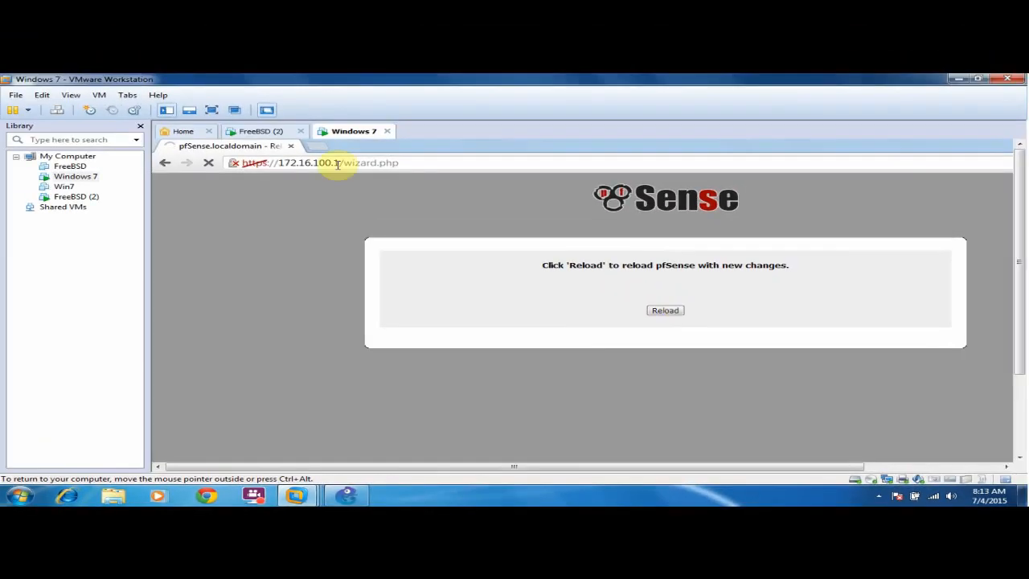
Switch to the FreeBSD (2) pfSense console and redisplay its menu.
click(276, 131)
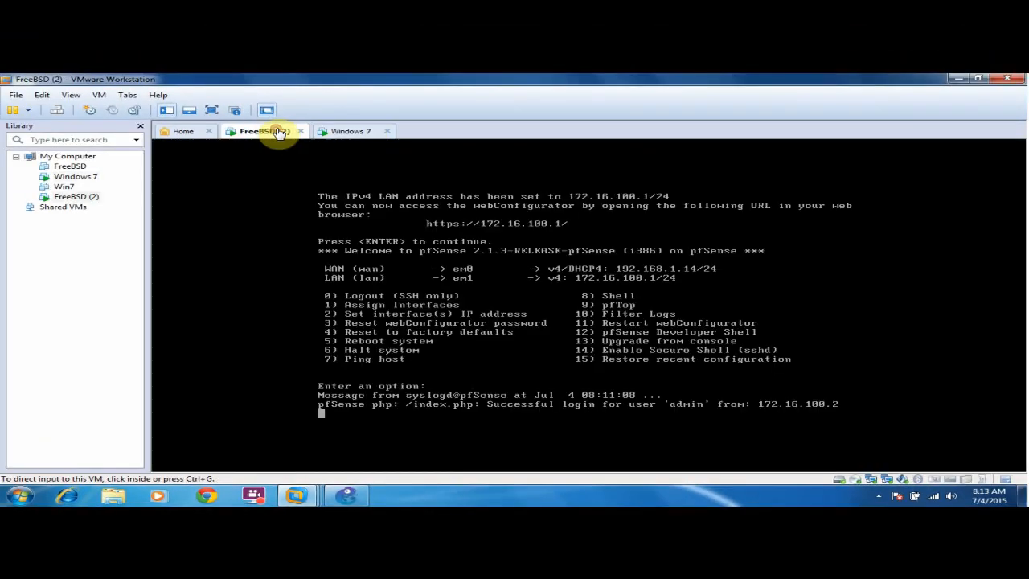
click(347, 132)
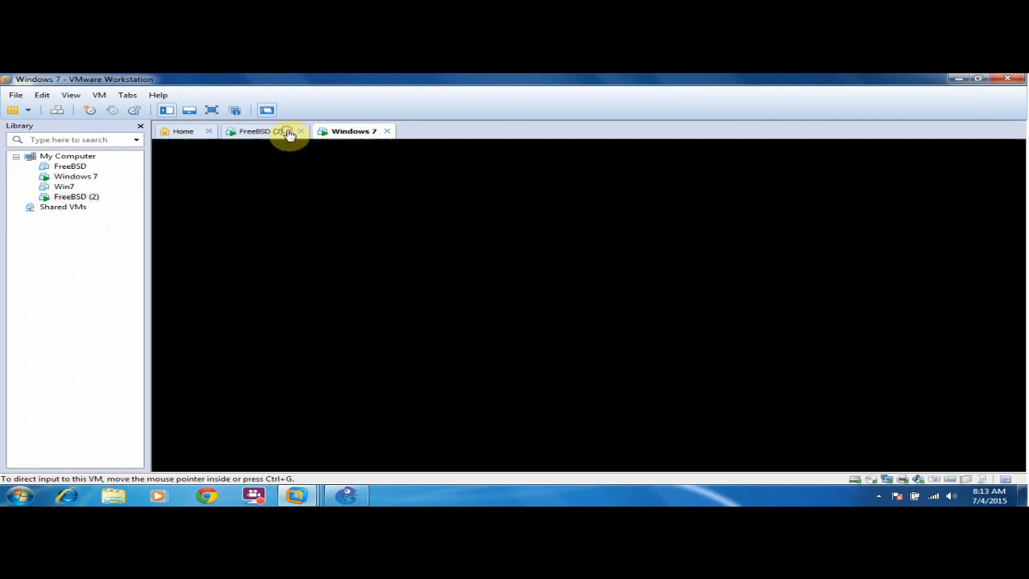
click(278, 131)
click(423, 309)
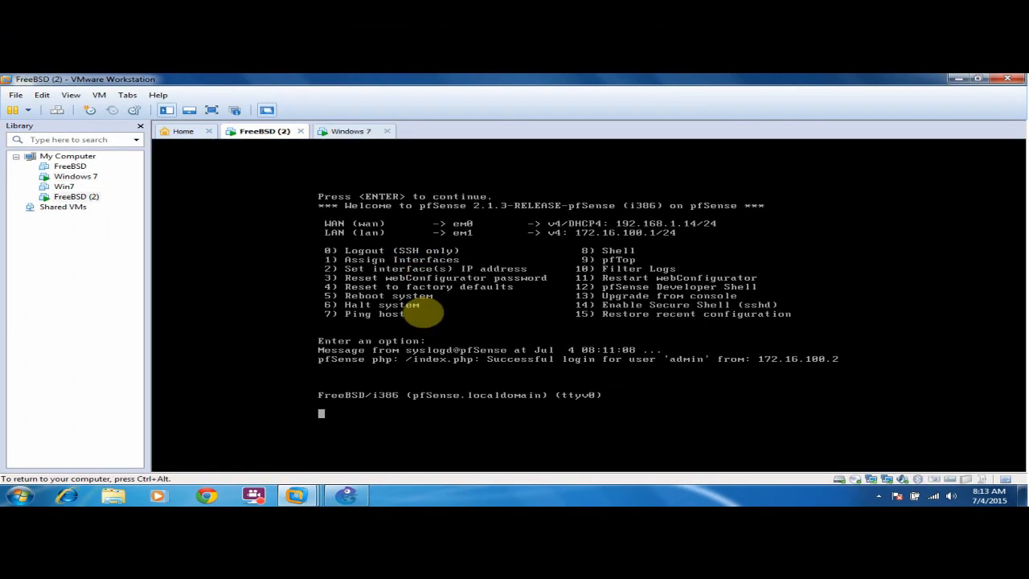
key(Return)
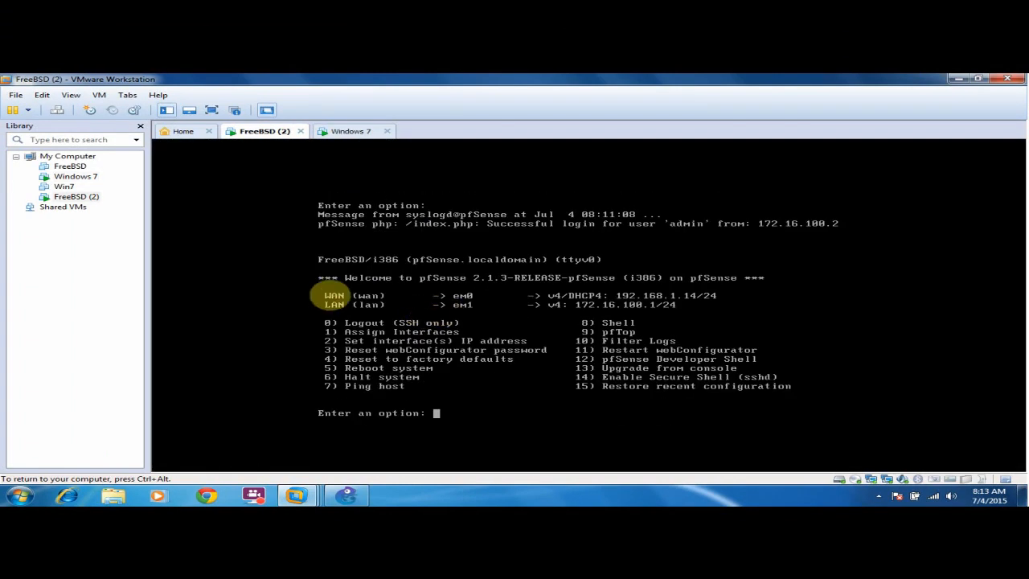
key(Return)
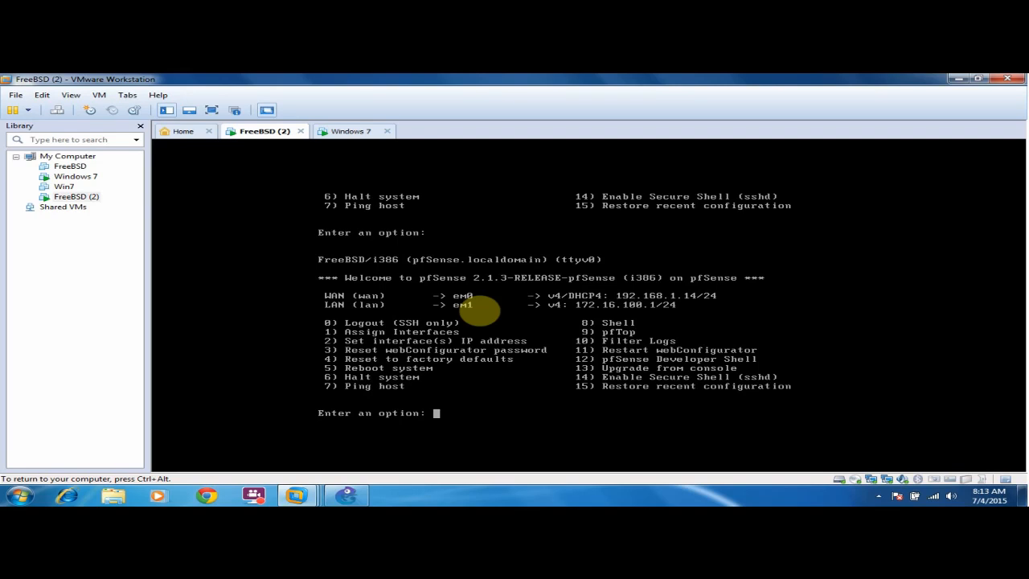
Ping google.com via option 7, getting 100% packet loss, then return to Windows 7.
text(7)
key(Return)
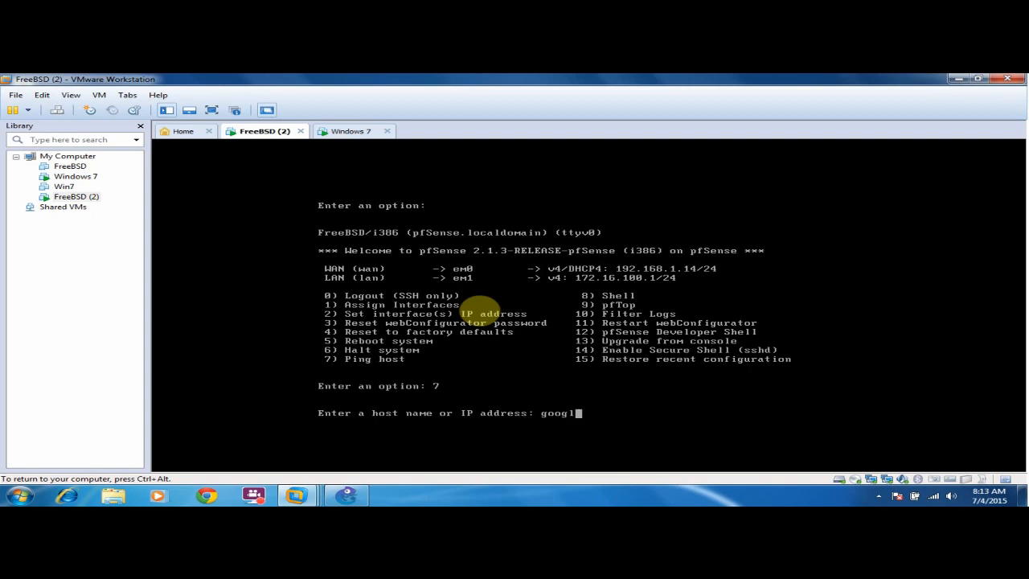
text(google.com)
key(Return)
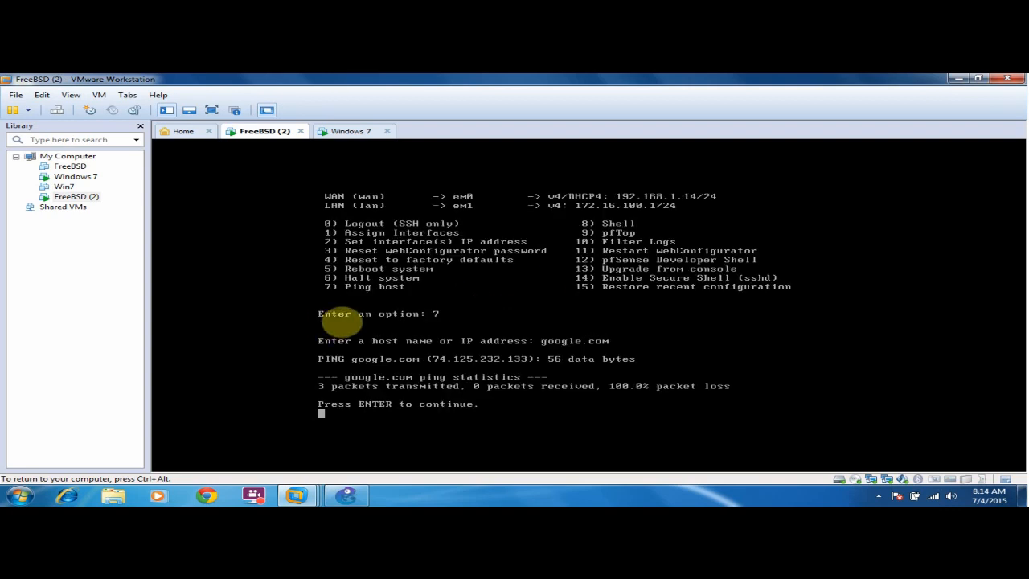
key(ctrl+alt)
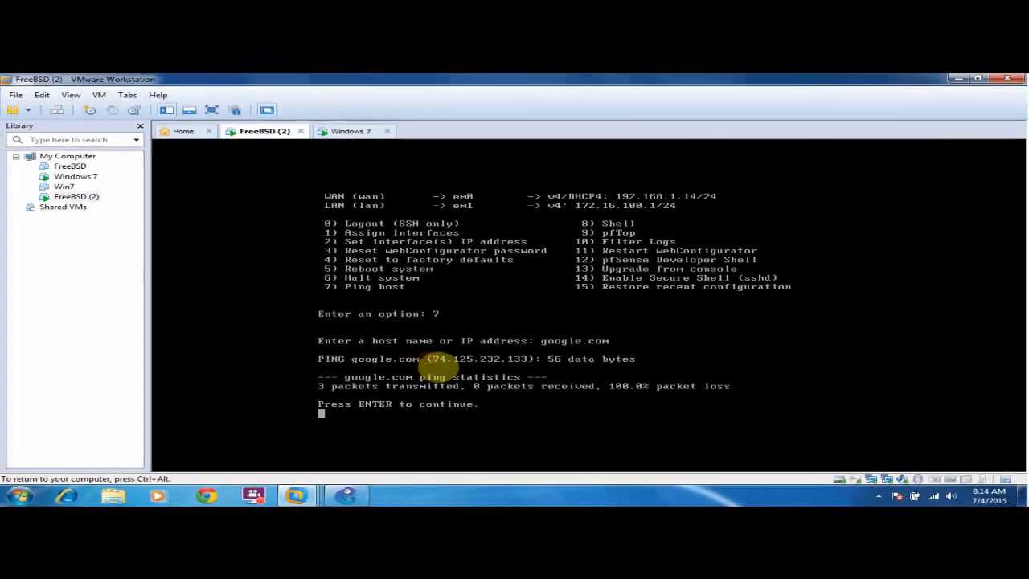
key(Return)
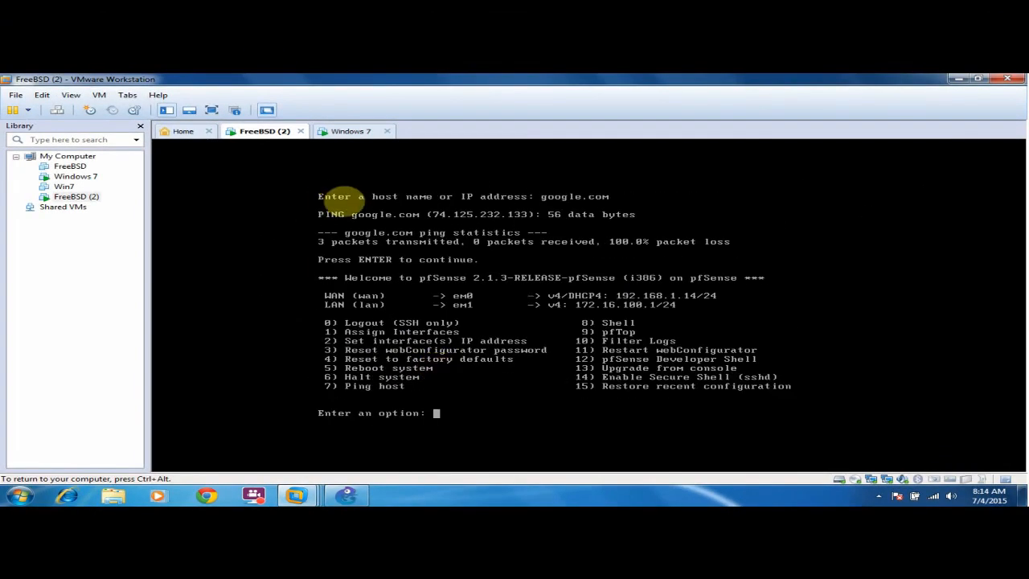
click(345, 131)
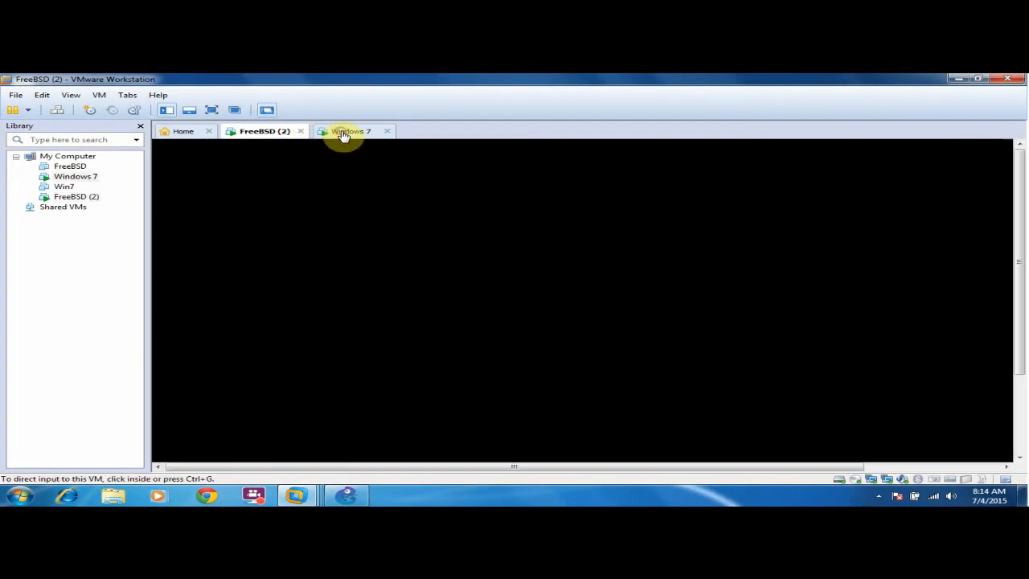
Log in to the webConfigurator and review the Interfaces > LAN settings (Static IPv4, enabled).
click(587, 394)
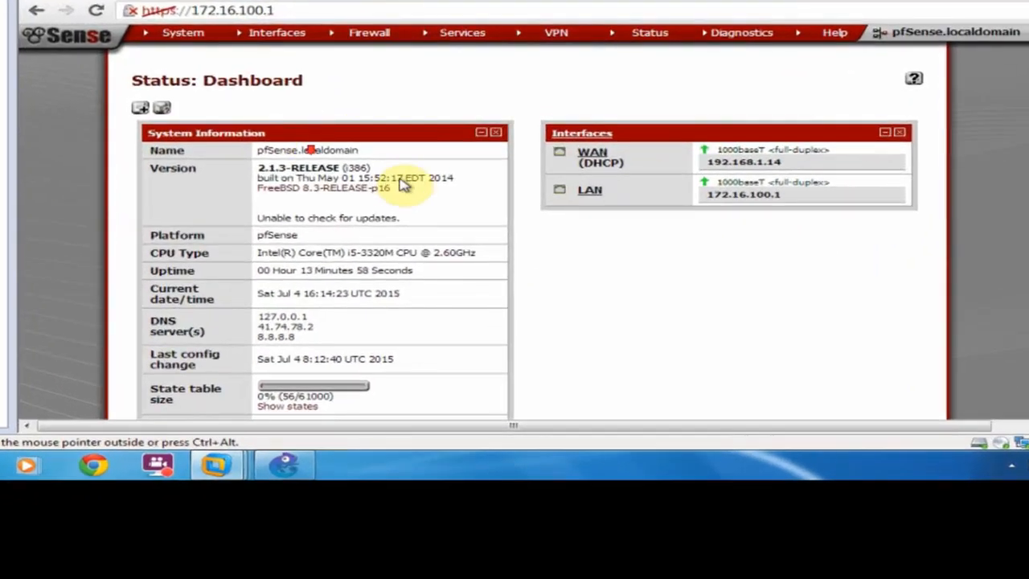
scroll(405, 198, down, 3)
scroll(361, 181, up, 3)
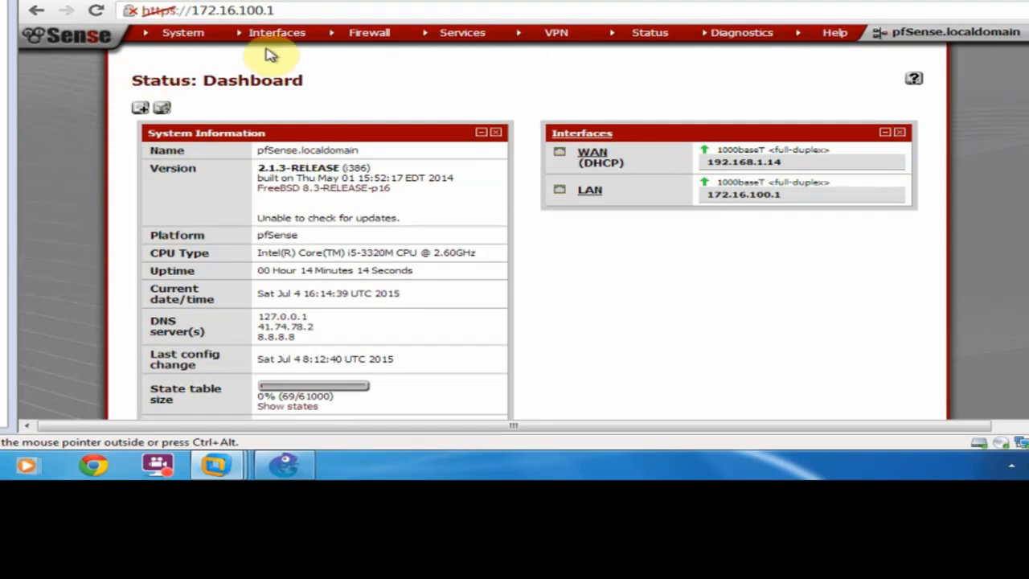
mouse_move(286, 47)
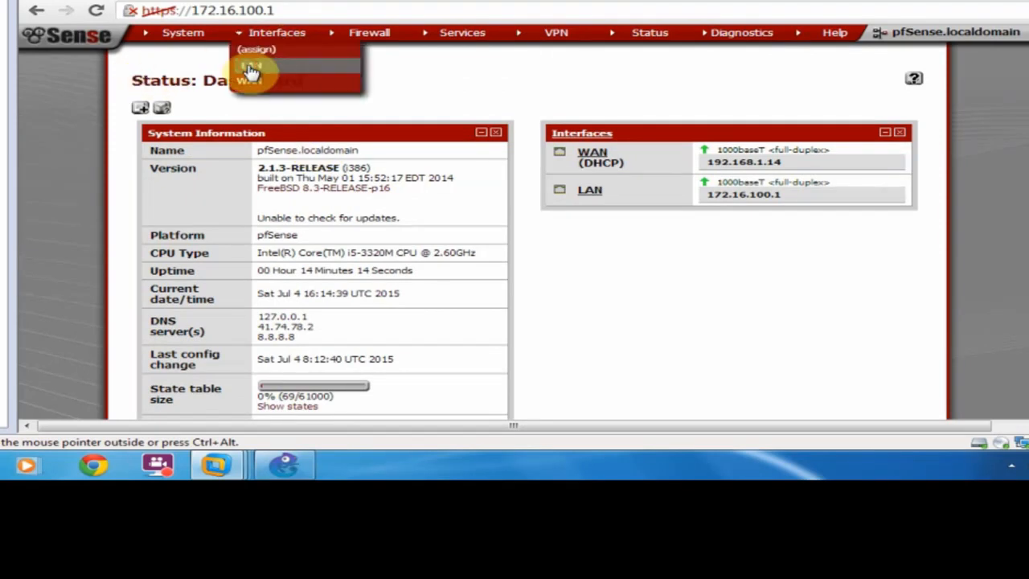
click(250, 69)
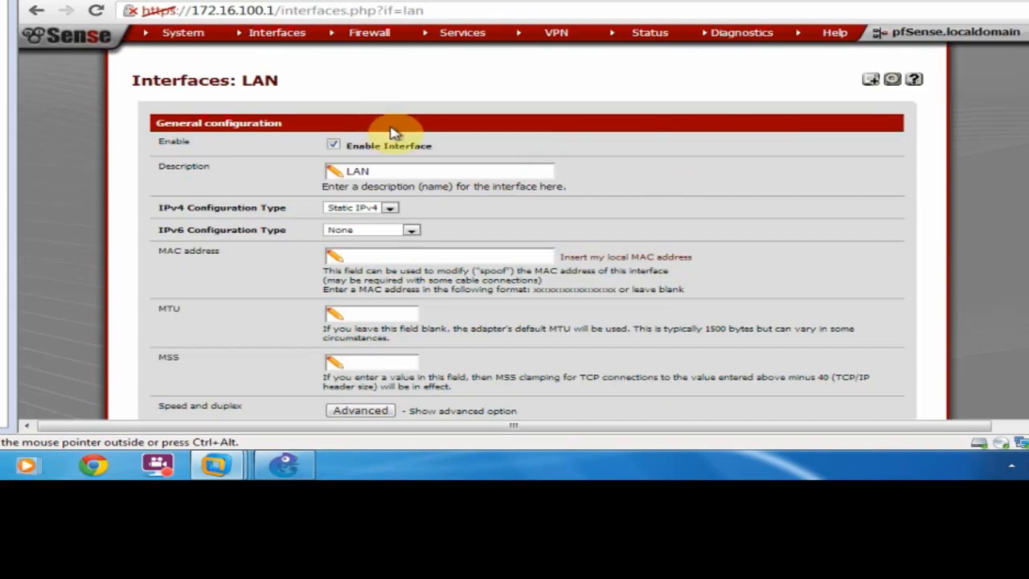
mouse_move(454, 40)
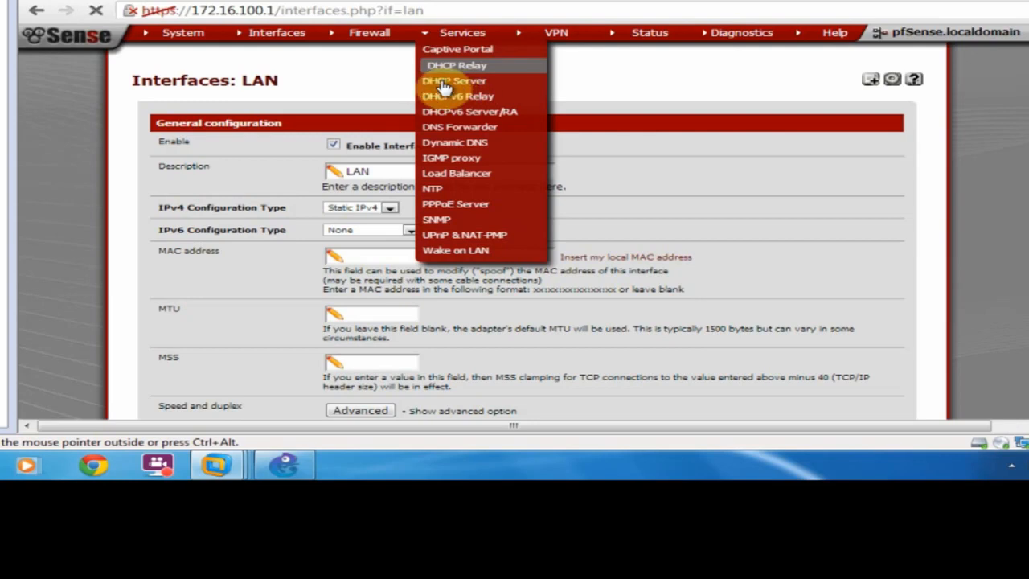
Enable the LAN DHCP server with range 172.16.100.2 to 172.16.100.200.
click(444, 84)
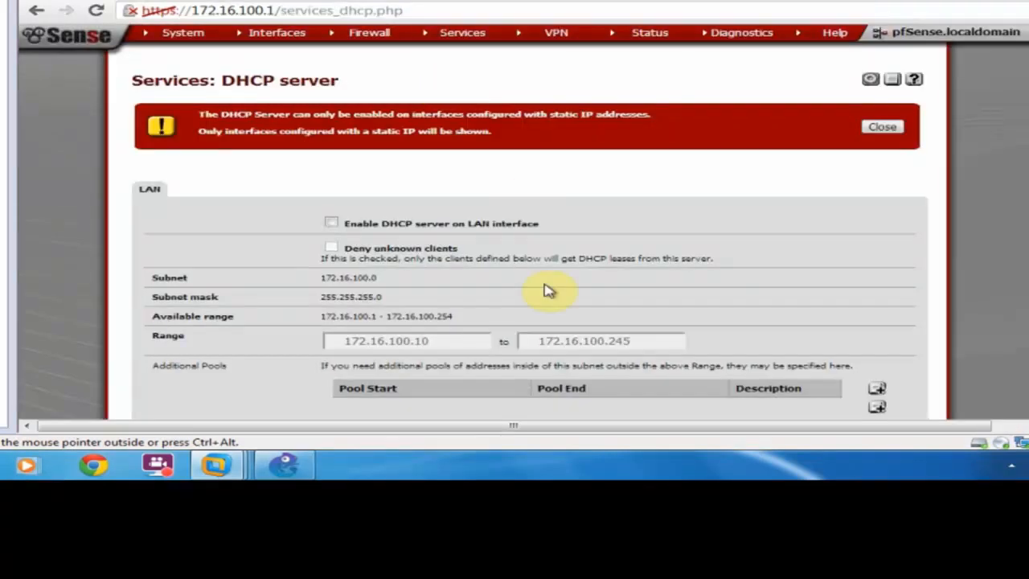
scroll(371, 249, down, 1)
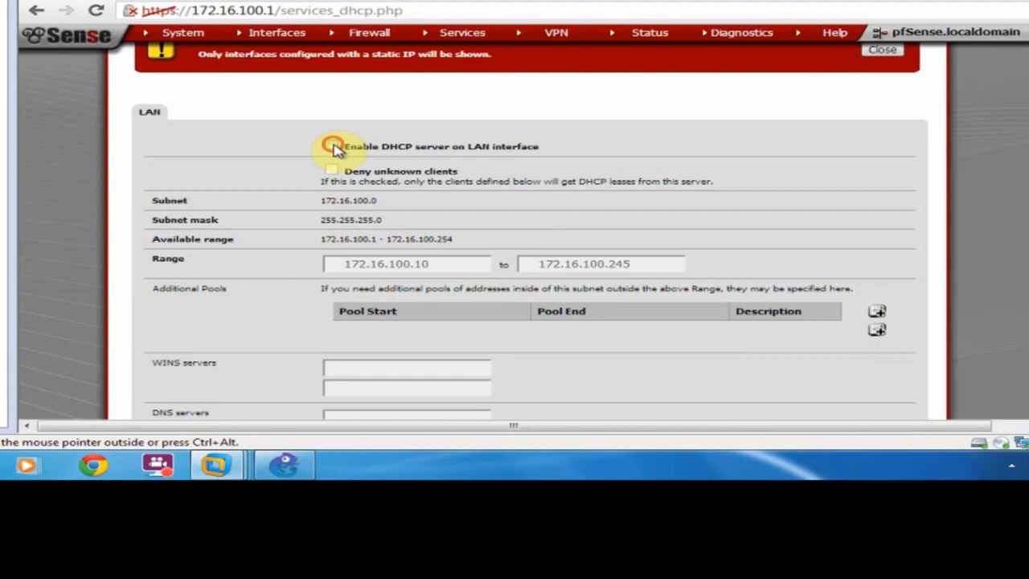
click(331, 146)
double_click(420, 264)
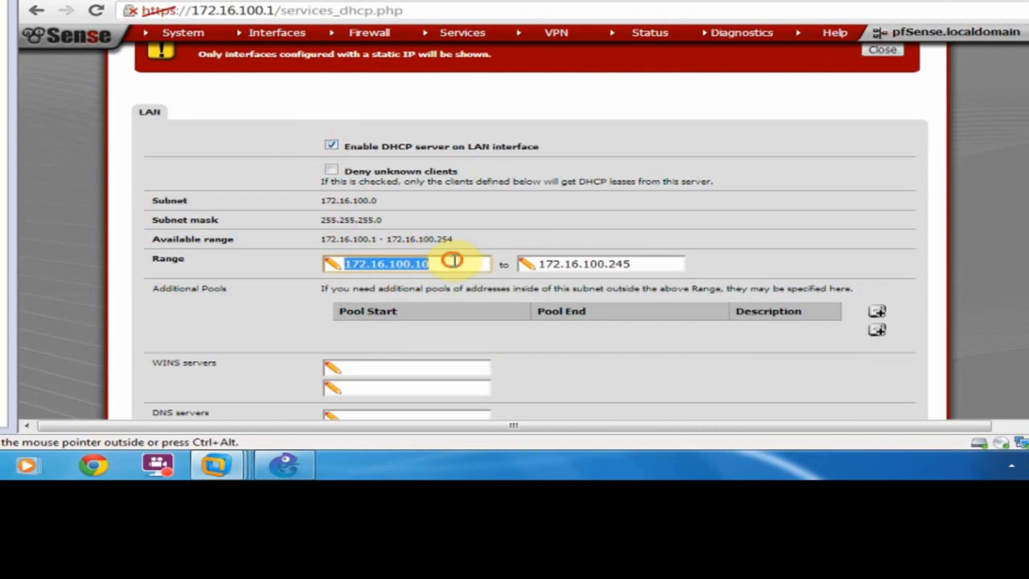
click(419, 264)
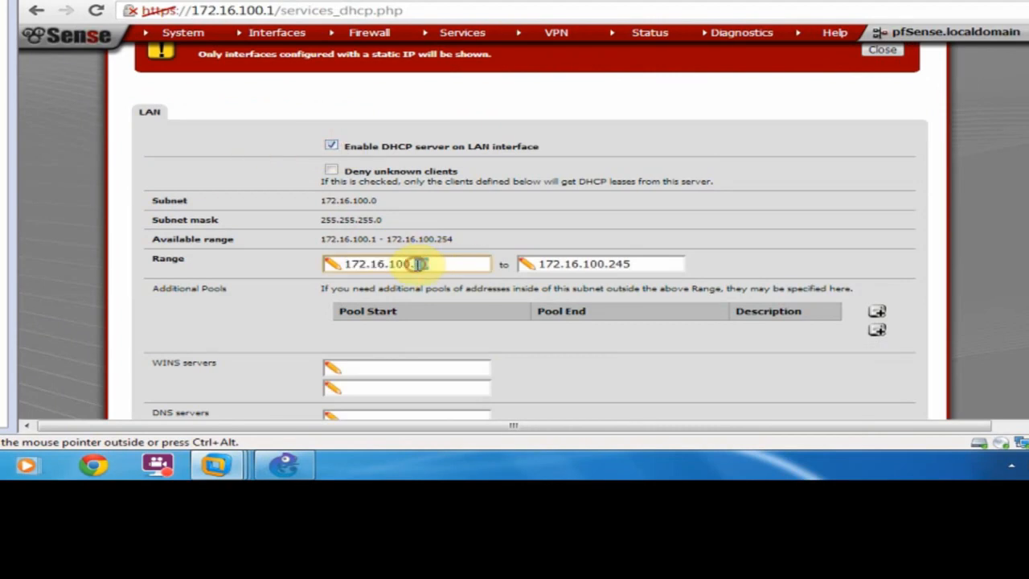
drag(416, 264, 470, 304)
text(2)
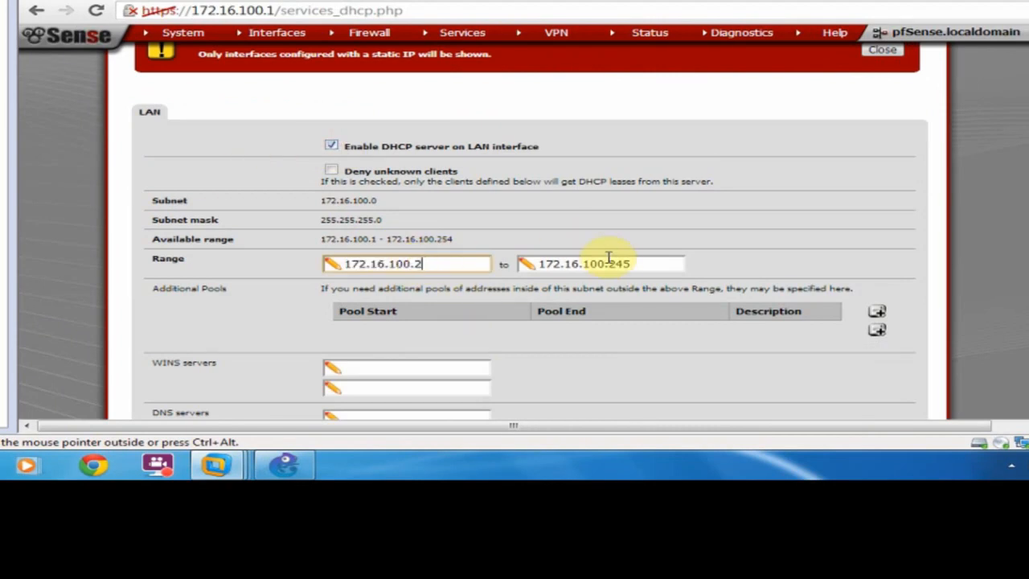
drag(612, 263, 652, 265)
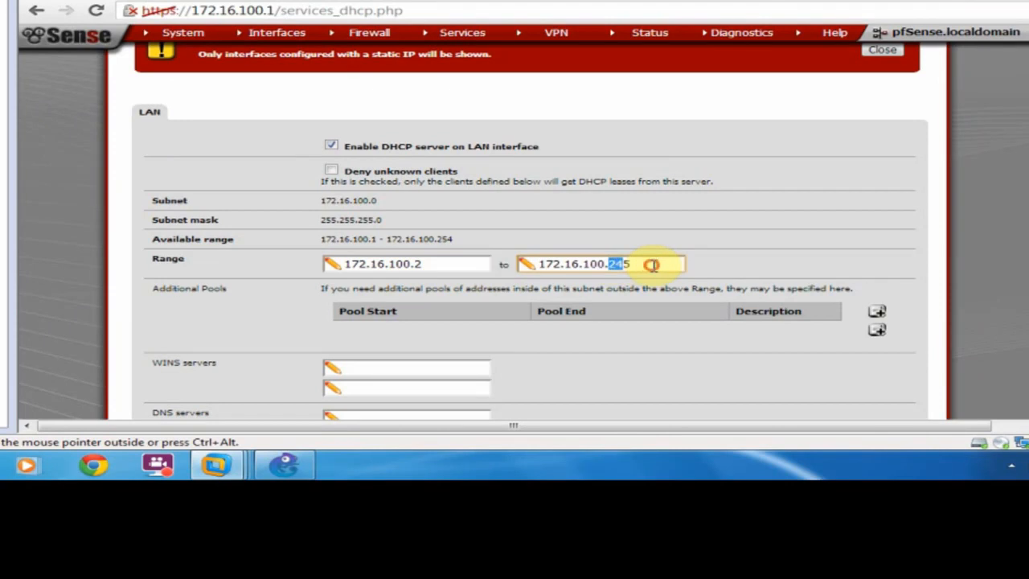
click(652, 265)
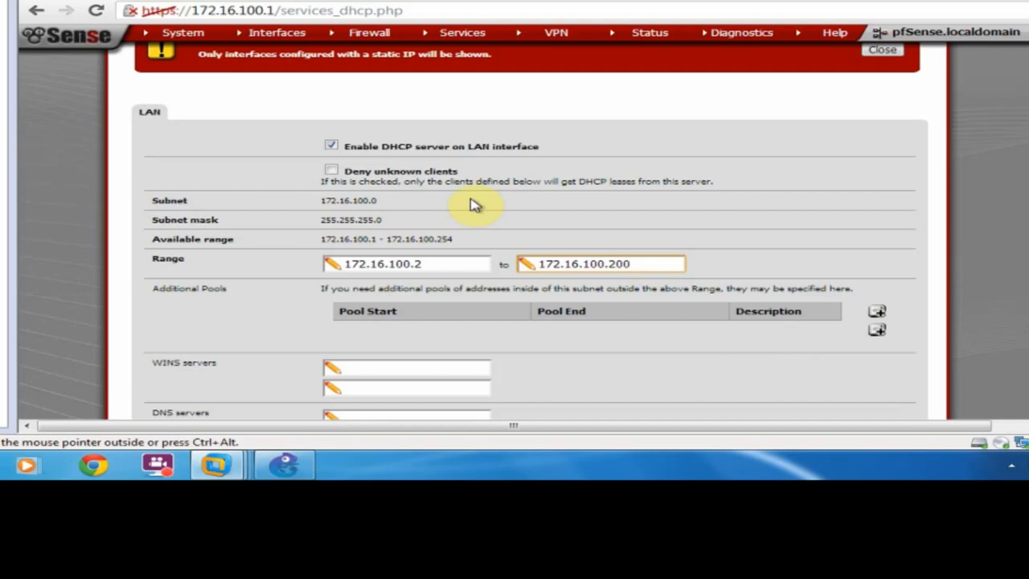
Visit the DNS servers field and save the DHCP server settings.
scroll(480, 184, down, 5)
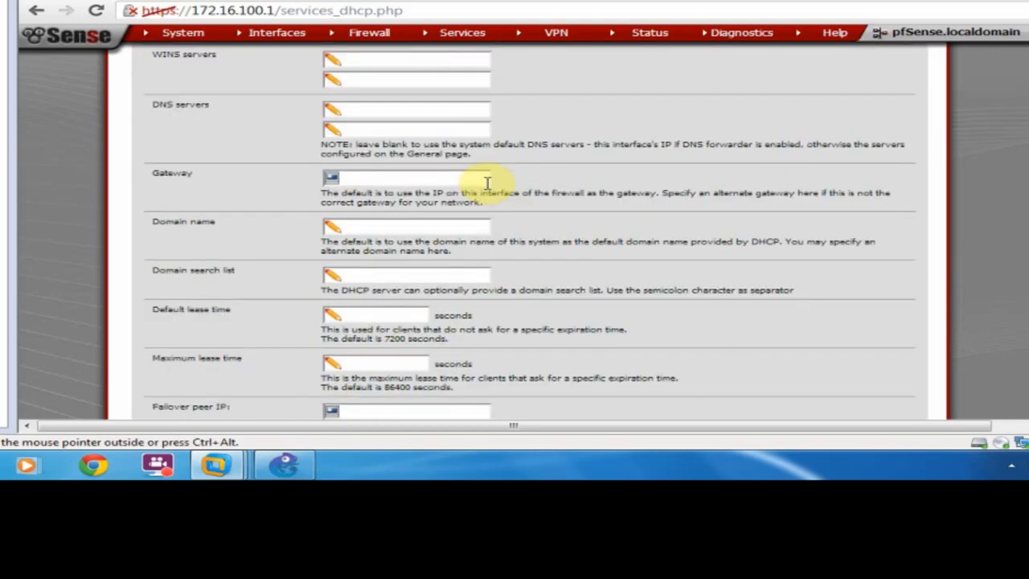
scroll(560, 256, up, 3)
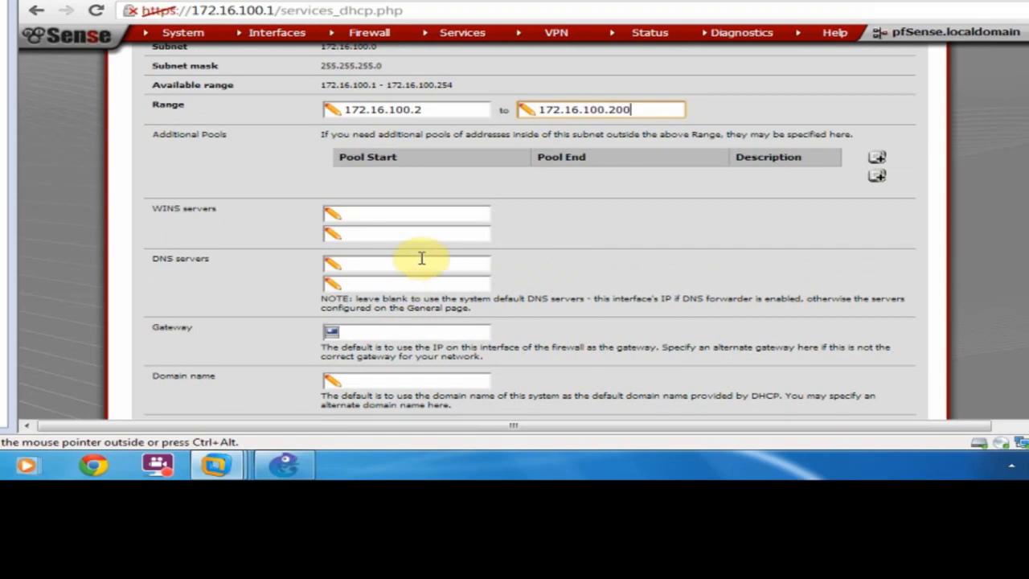
click(382, 266)
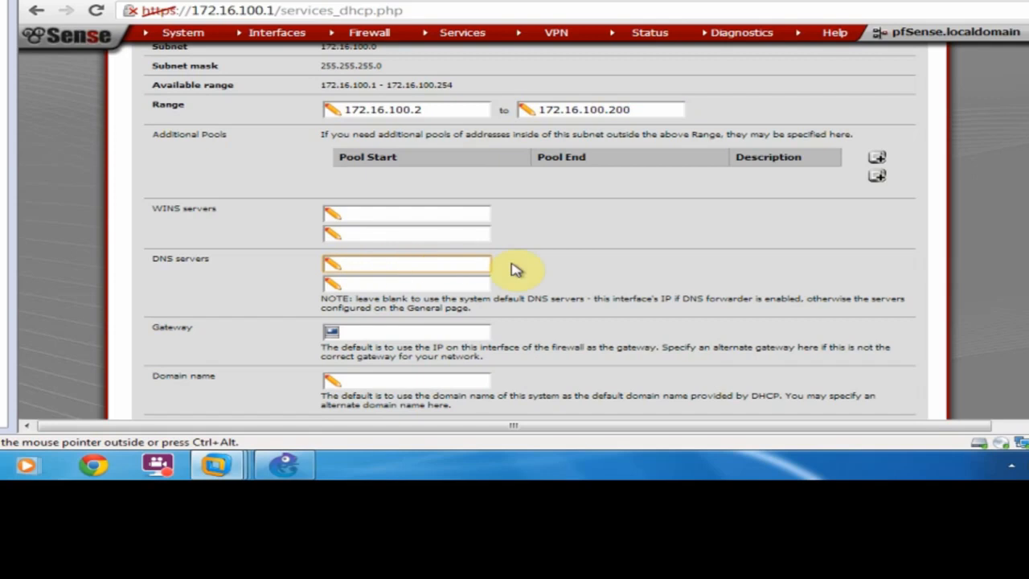
scroll(558, 255, down, 4)
scroll(562, 255, down, 5)
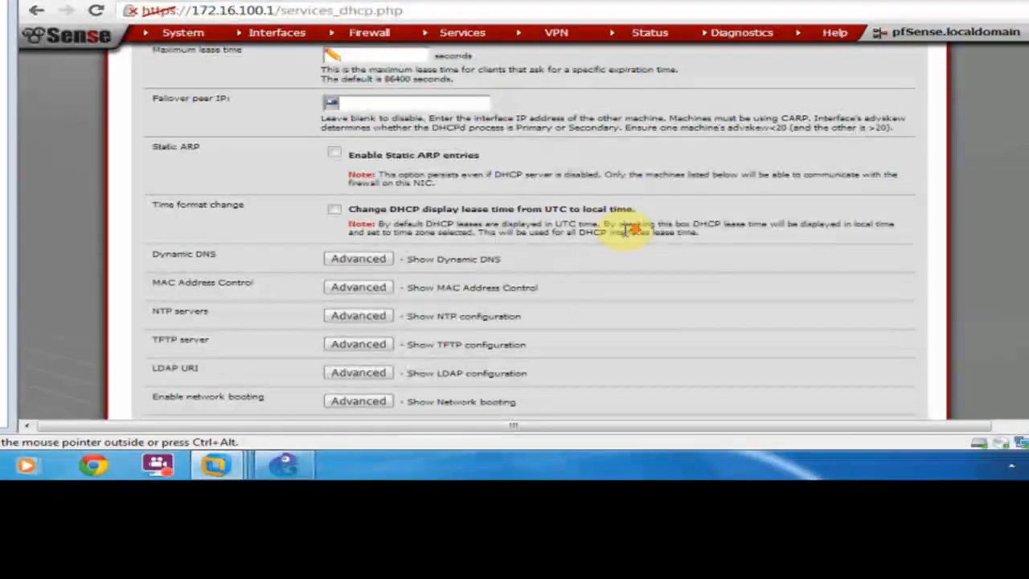
click(353, 224)
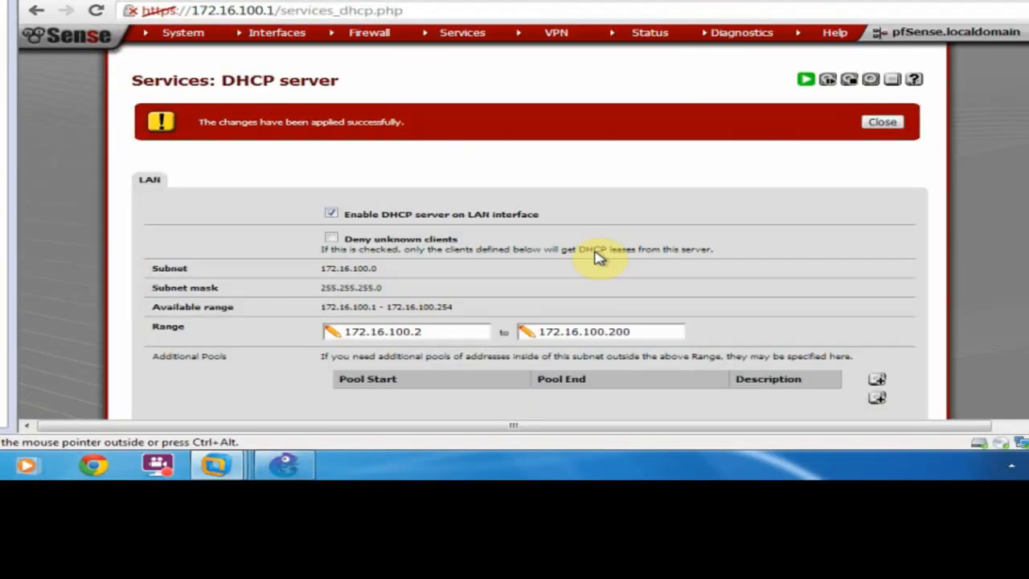
Close the success banner and browse the top menus toward Status > Services.
click(881, 122)
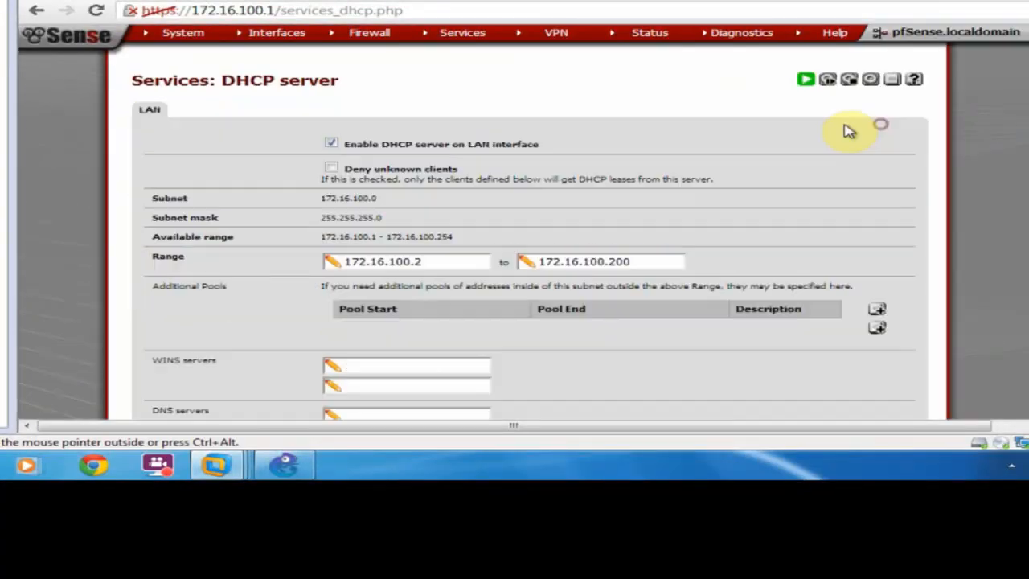
mouse_move(265, 40)
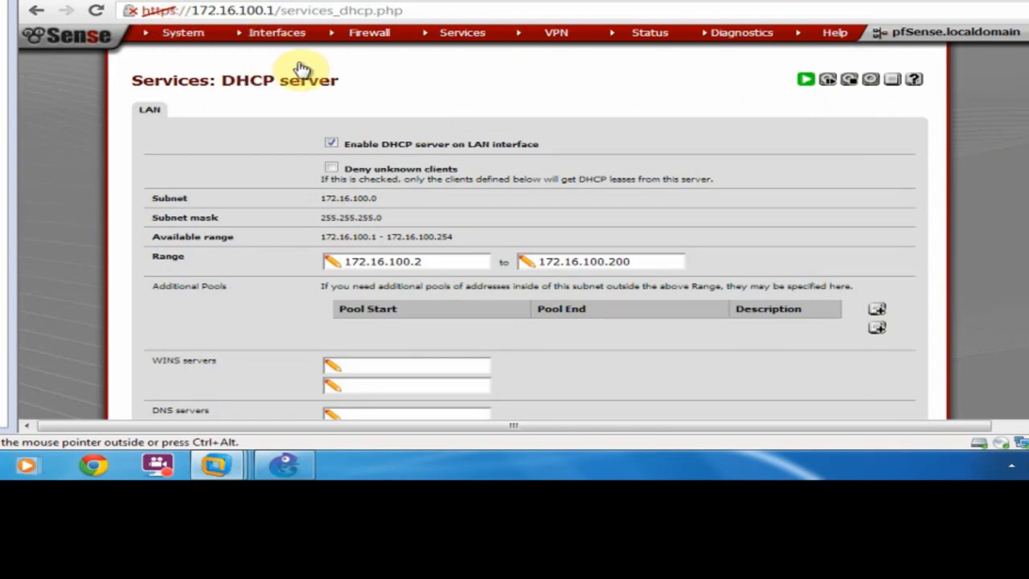
mouse_move(365, 43)
mouse_move(191, 40)
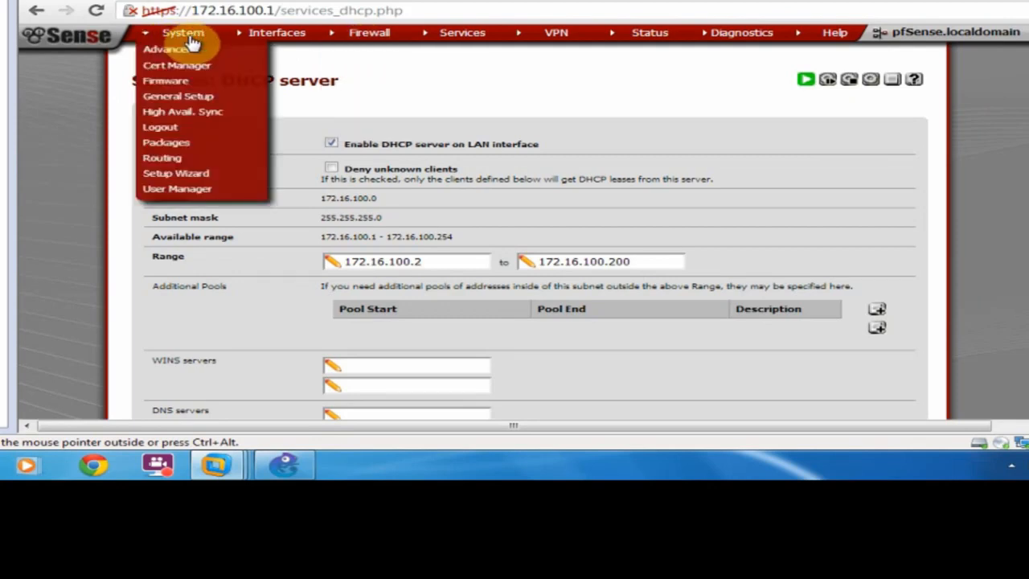
mouse_move(671, 47)
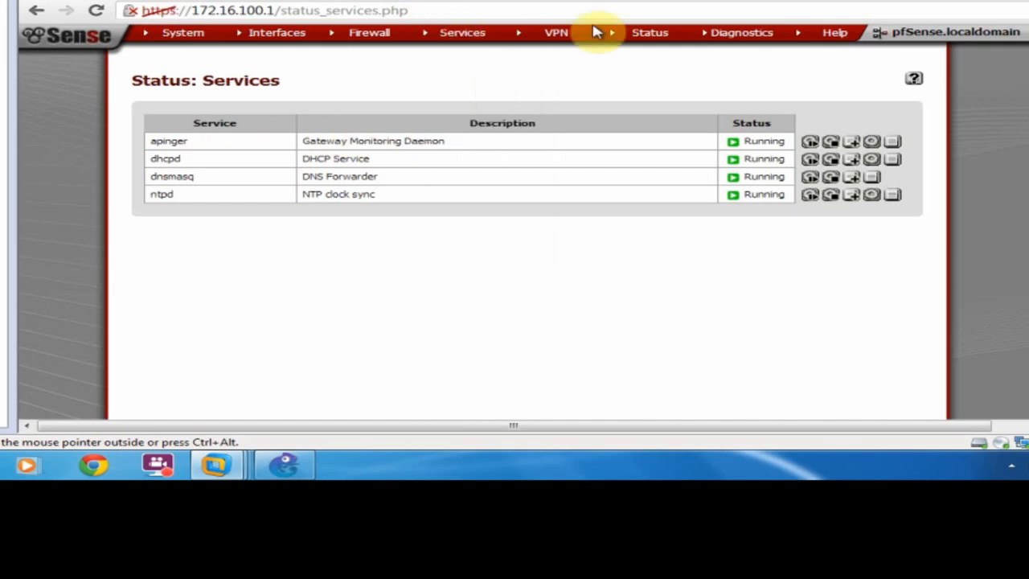
Review interface status: WAN at 192.168.1.14 with gateway 192.168.1.1, LAN at 172.16.100.1.
mouse_move(726, 39)
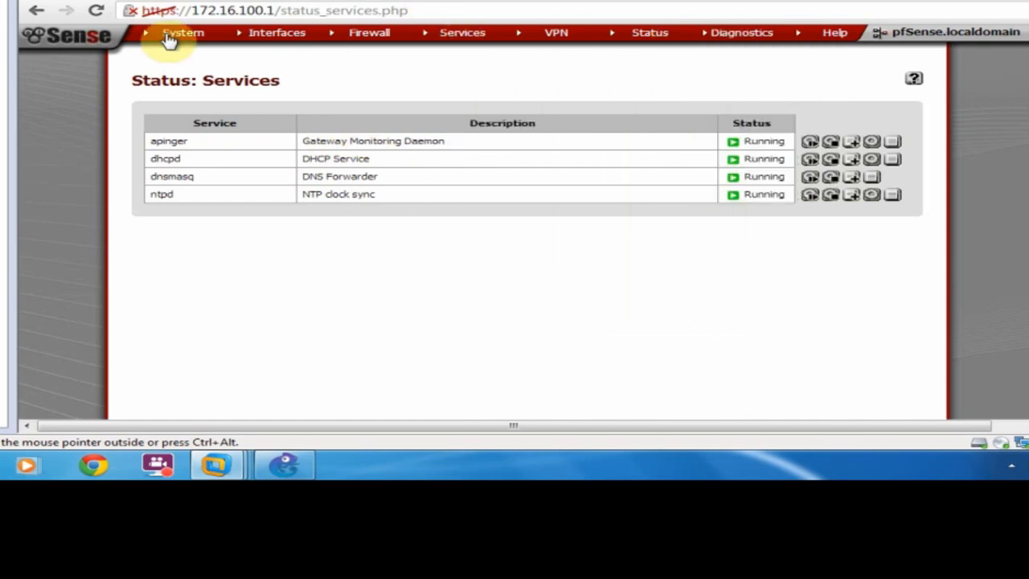
mouse_move(852, 40)
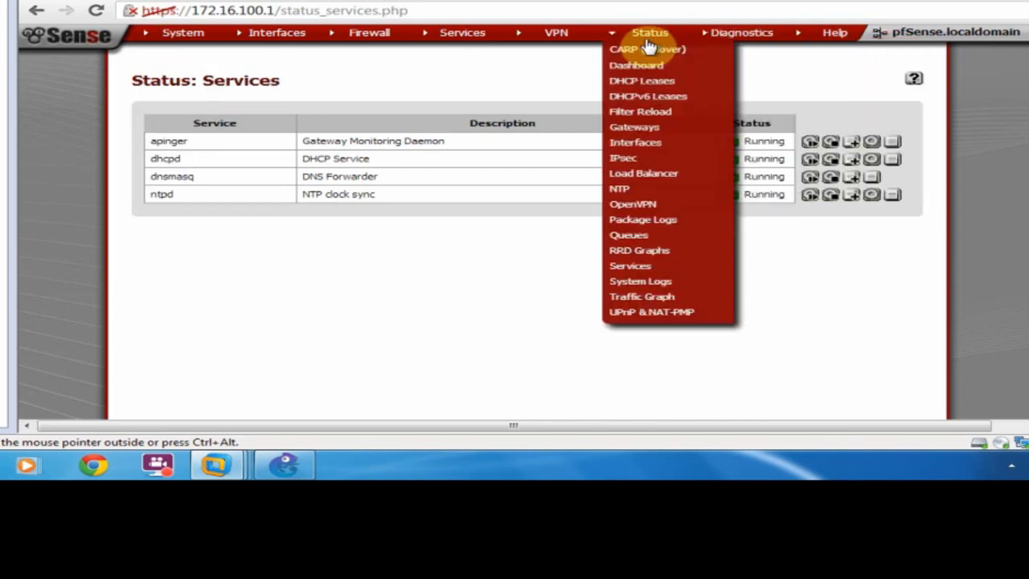
click(645, 72)
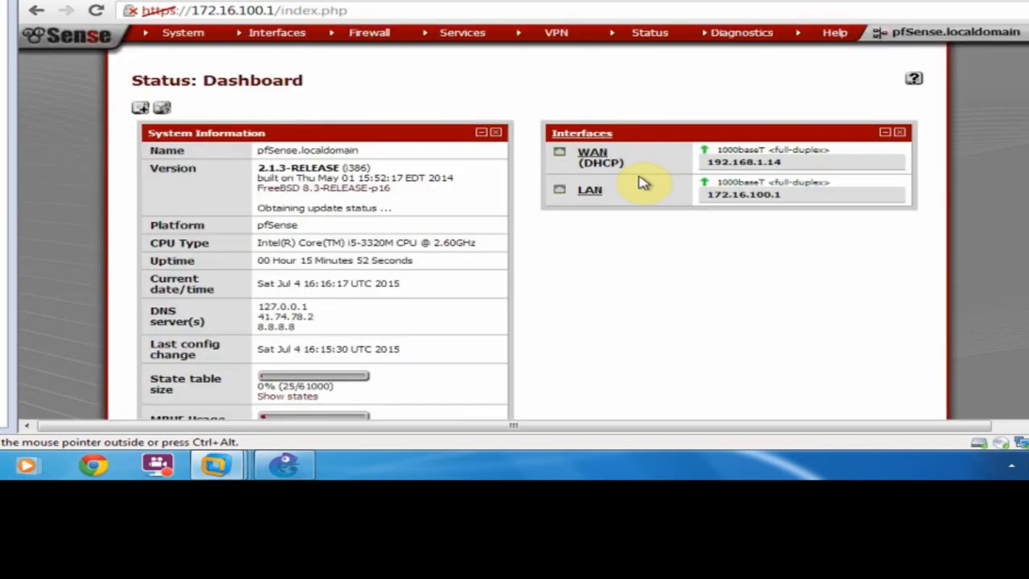
click(588, 139)
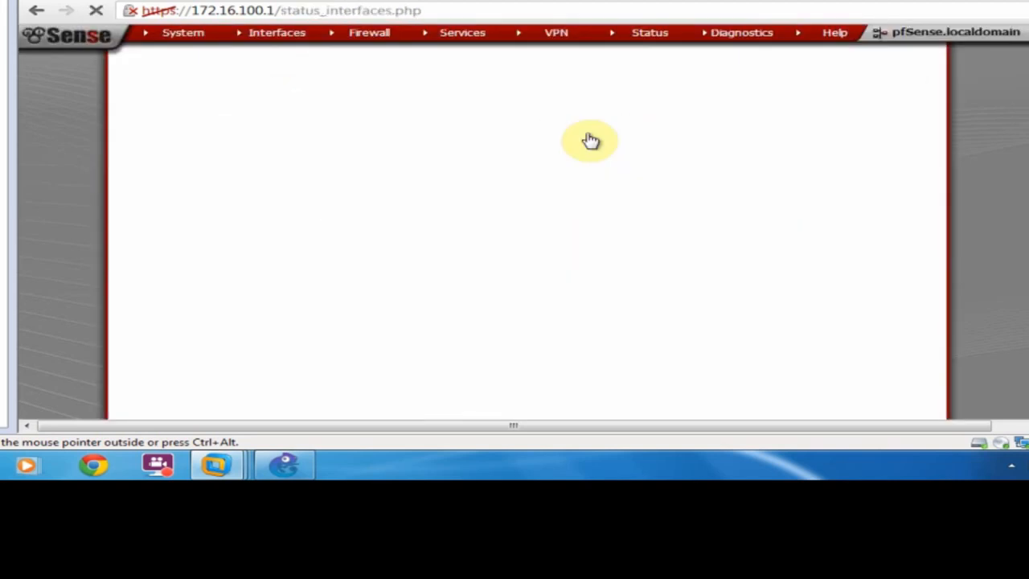
scroll(498, 205, down, 3)
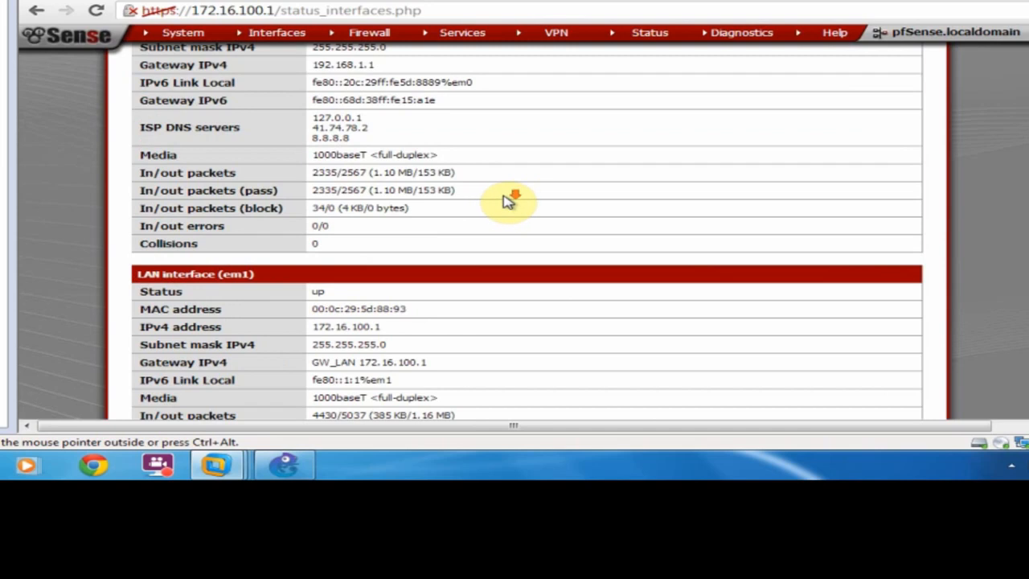
scroll(508, 201, down, 3)
scroll(507, 199, up, 5)
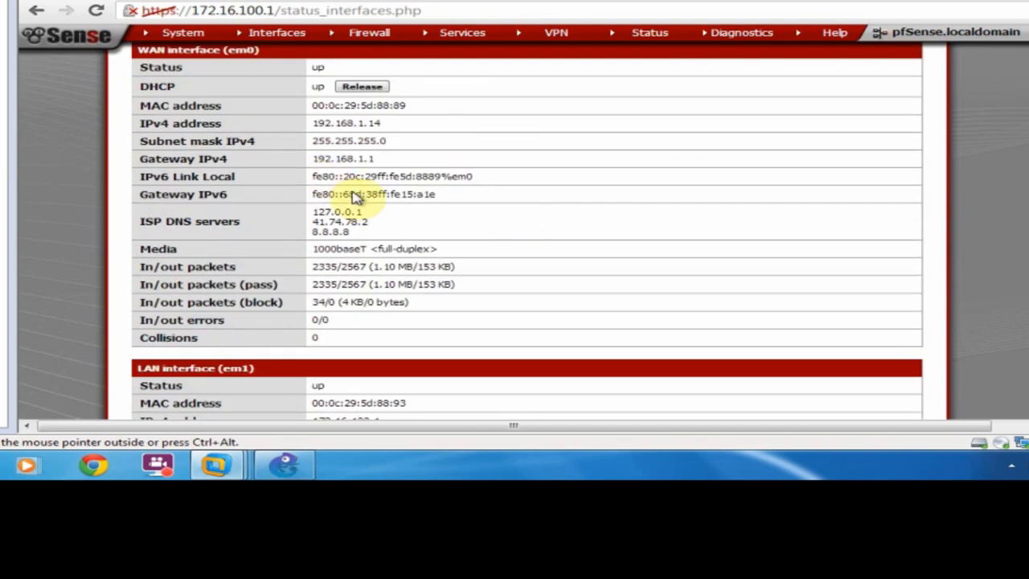
scroll(176, 156, up, 1)
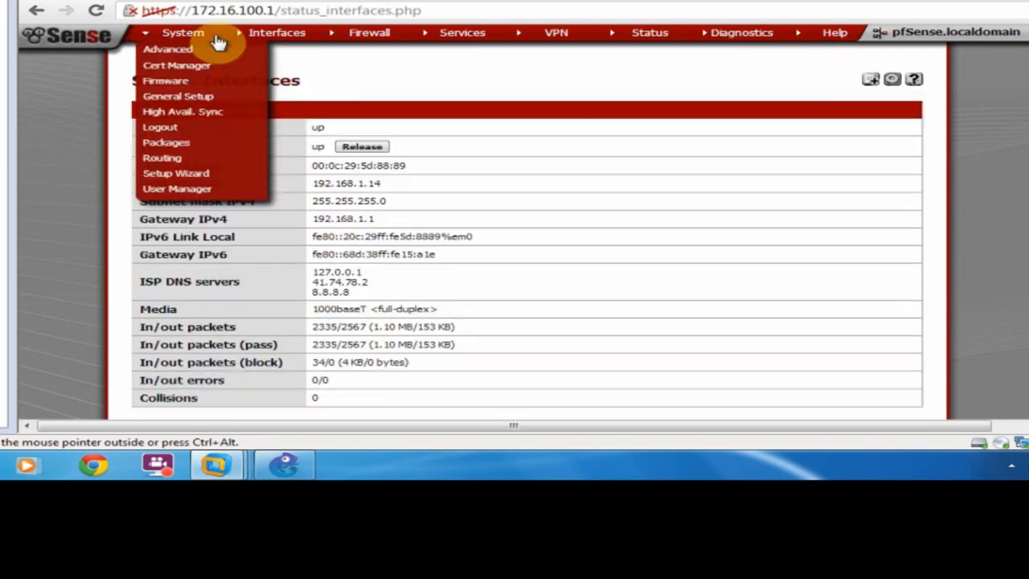
After checking Advanced > Networking, delete the GW_LAN gateway and apply the change.
click(172, 51)
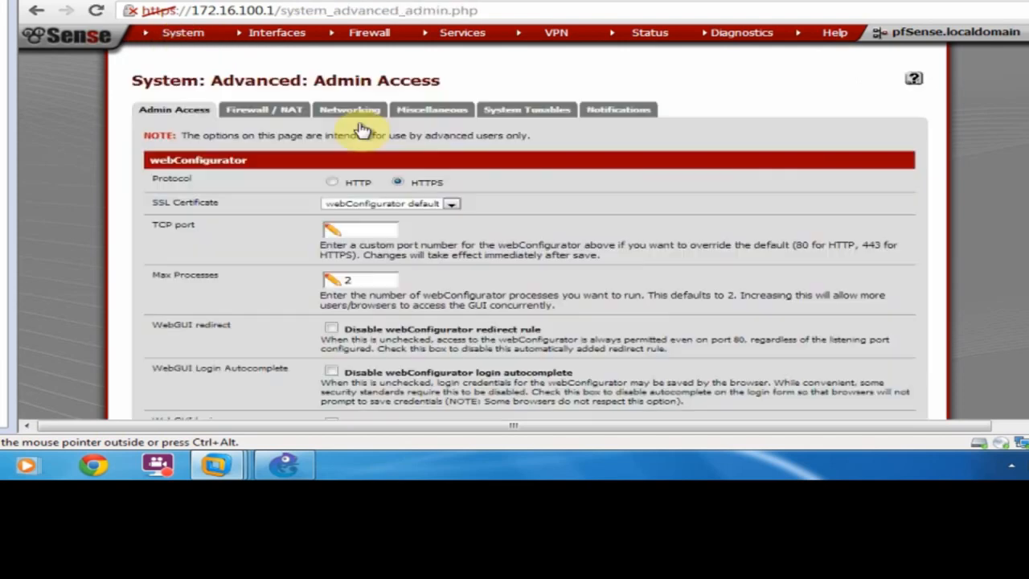
click(356, 111)
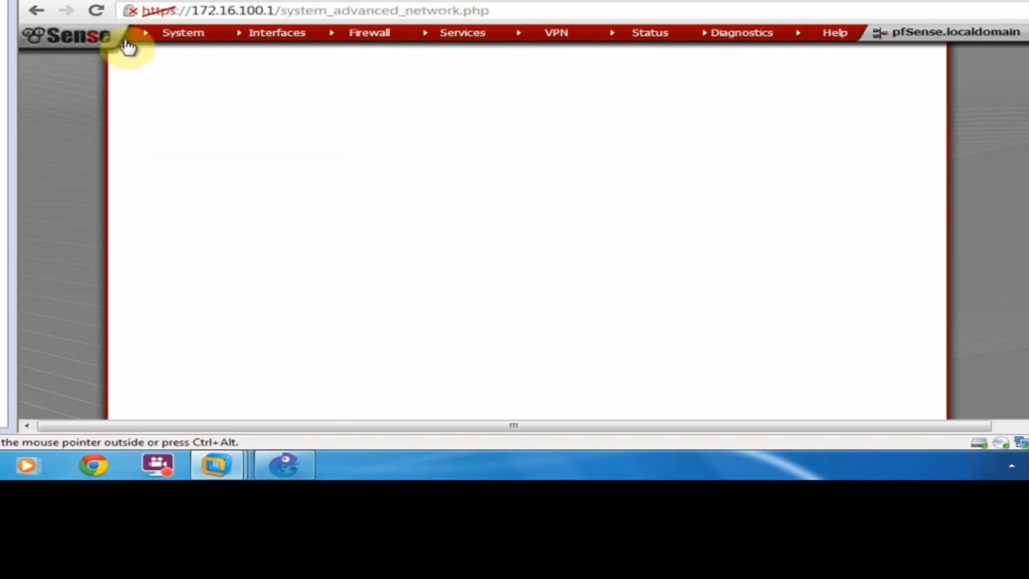
mouse_move(183, 34)
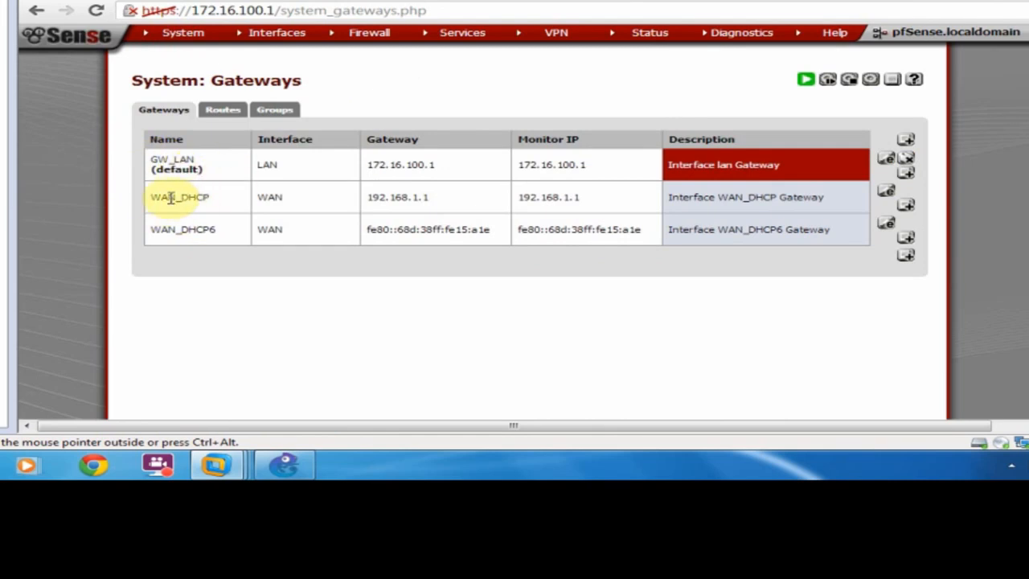
click(906, 158)
click(747, 283)
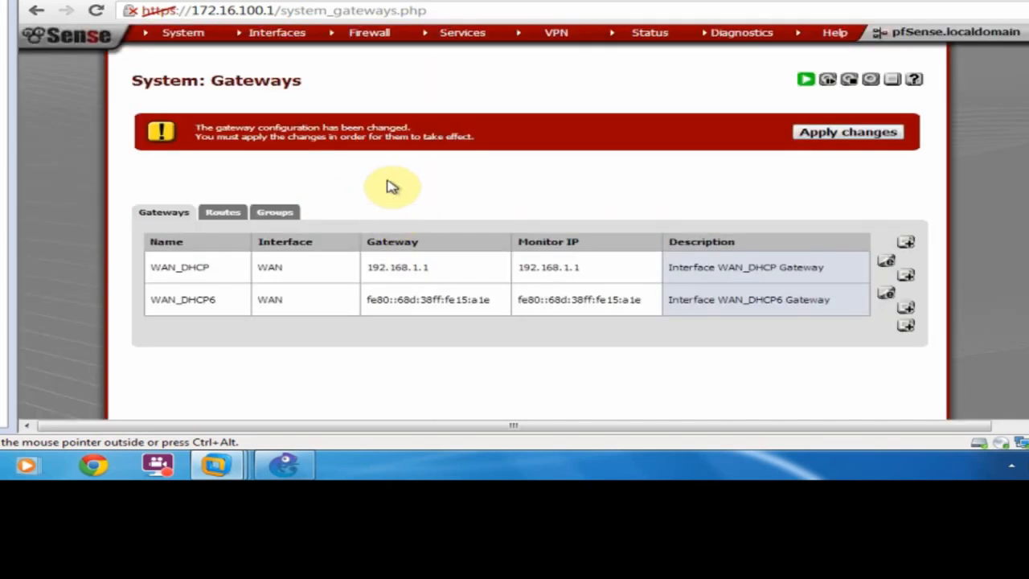
click(883, 132)
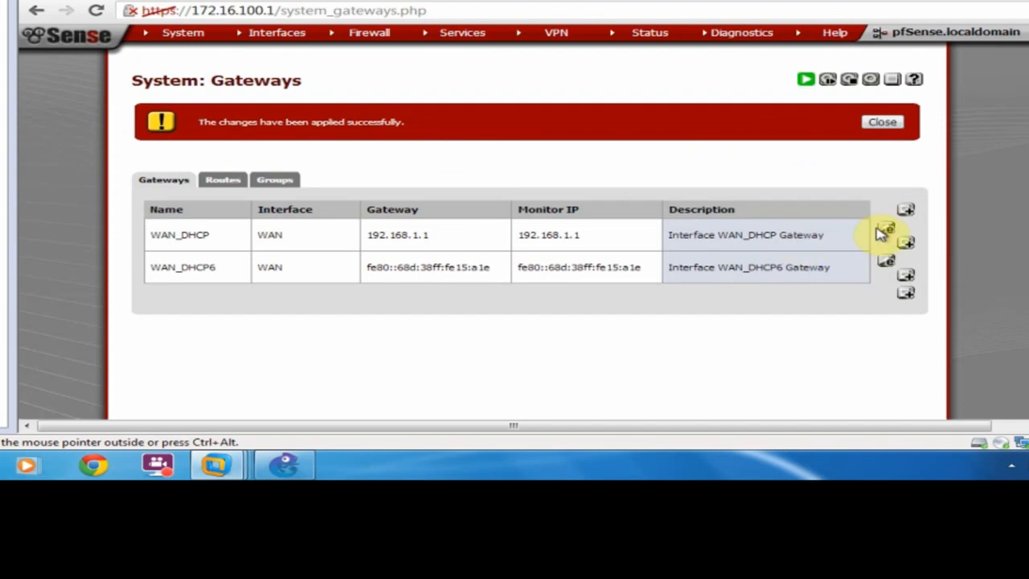
Save WAN_DHCP (192.168.1.1) as the default gateway.
click(888, 229)
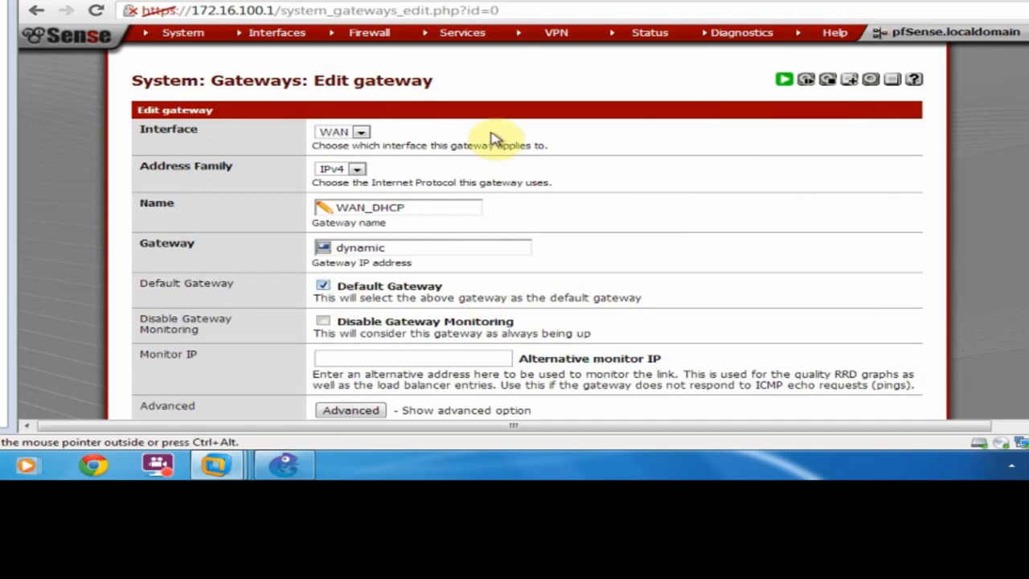
scroll(518, 219, down, 3)
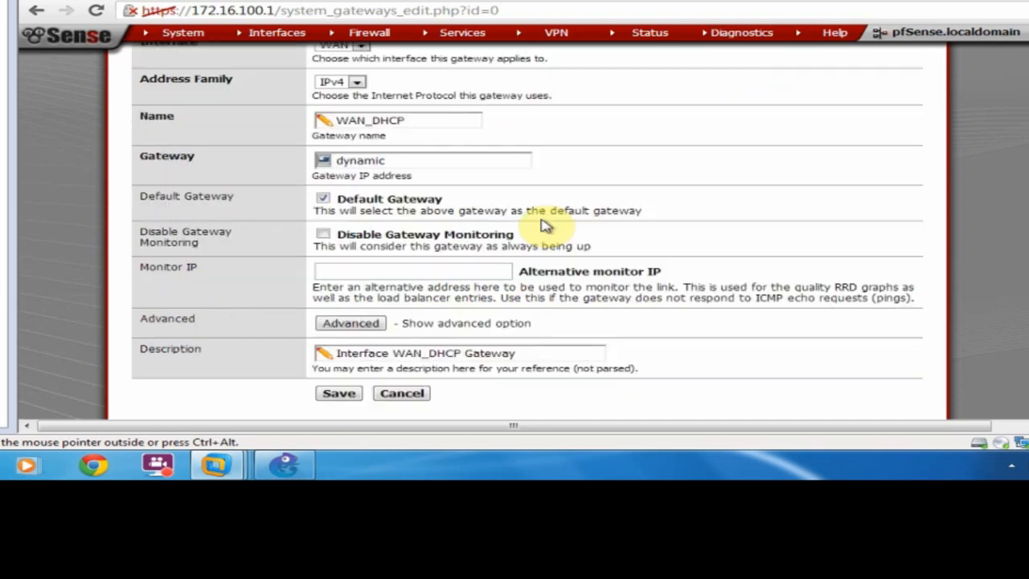
click(341, 394)
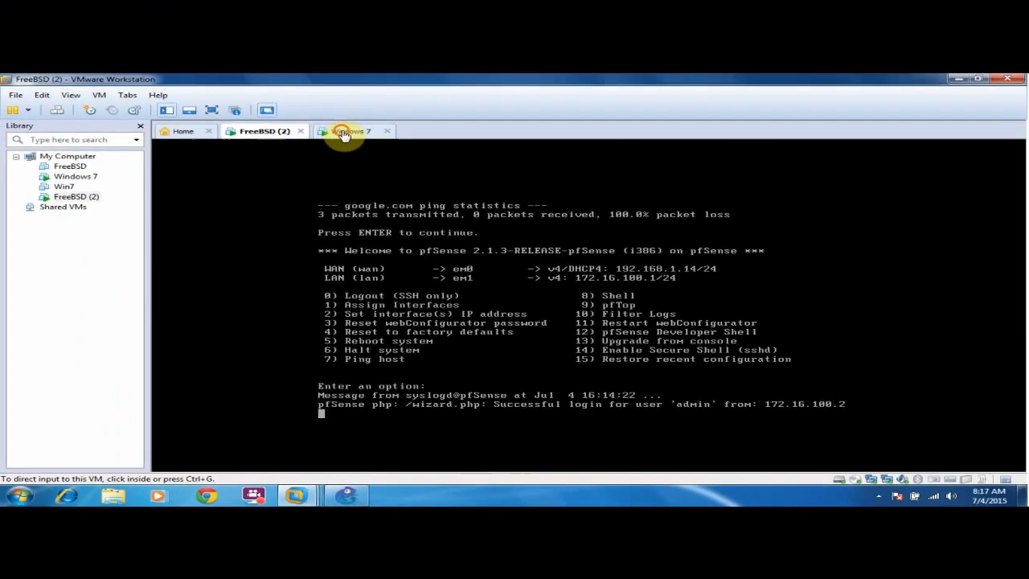
Switch to Windows 7, minimize the pfSense browser, and open Network and Sharing Center.
click(350, 134)
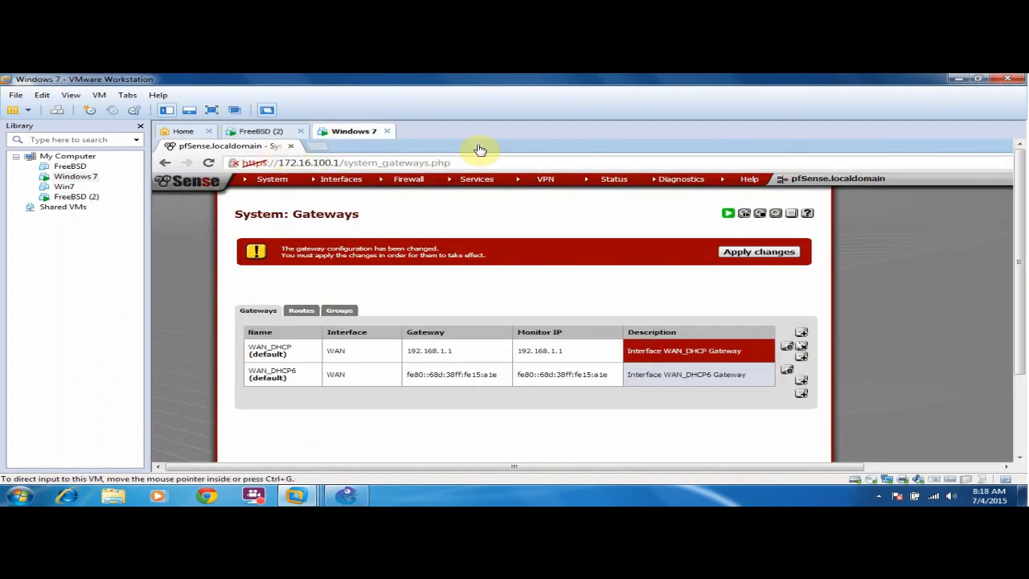
double_click(880, 146)
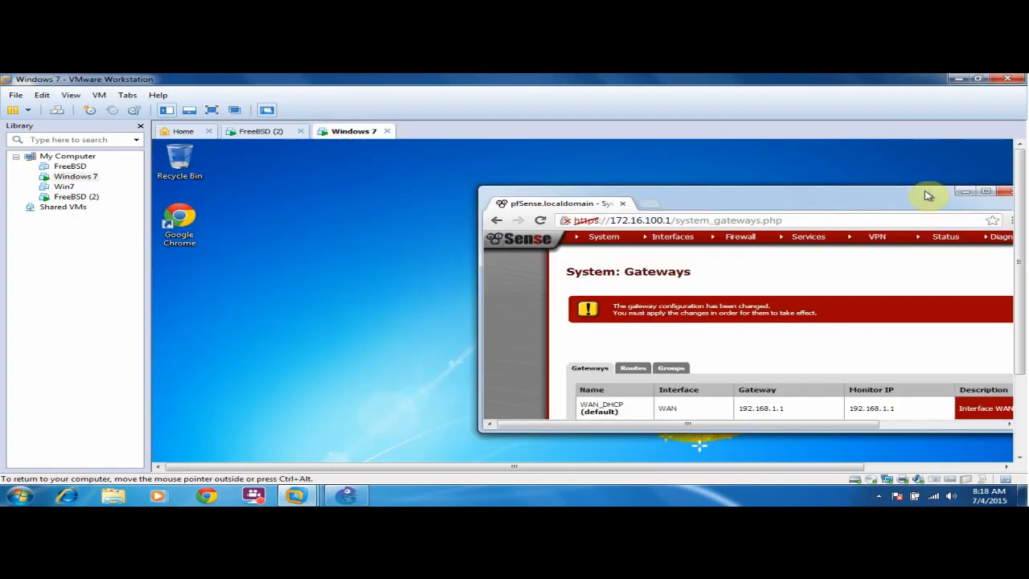
click(962, 193)
drag(1020, 287, 1019, 378)
drag(620, 465, 776, 468)
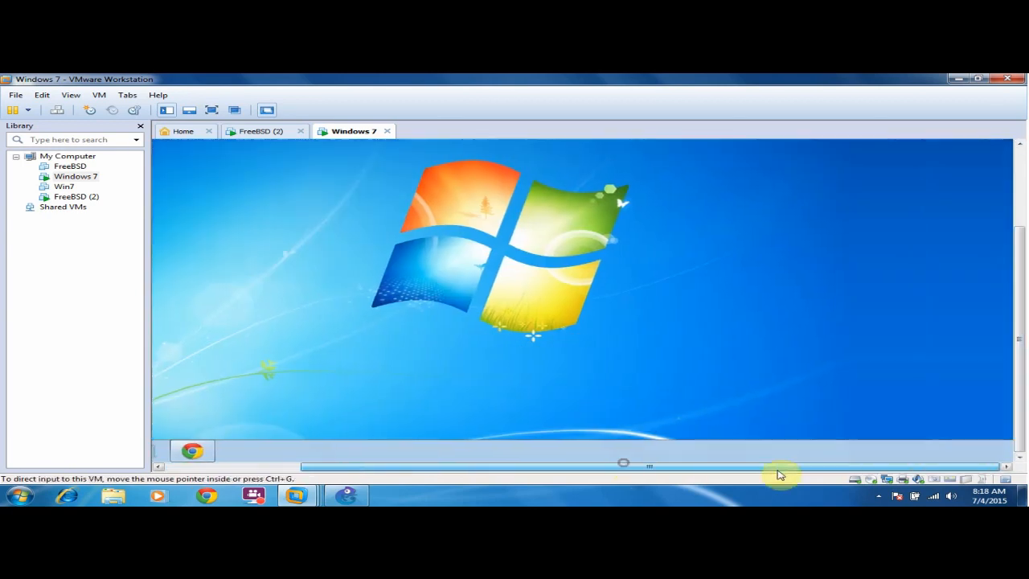
click(920, 450)
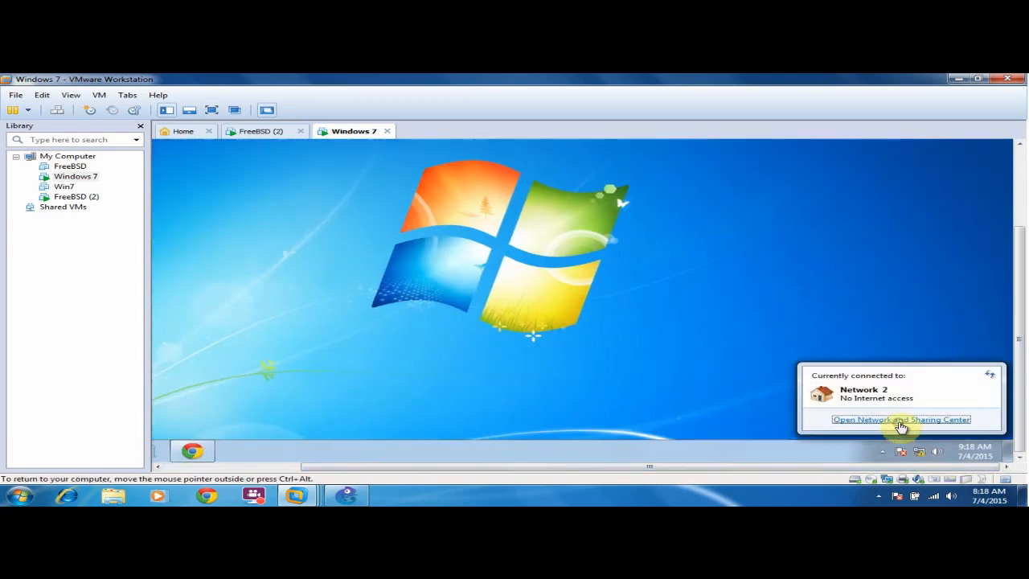
click(901, 419)
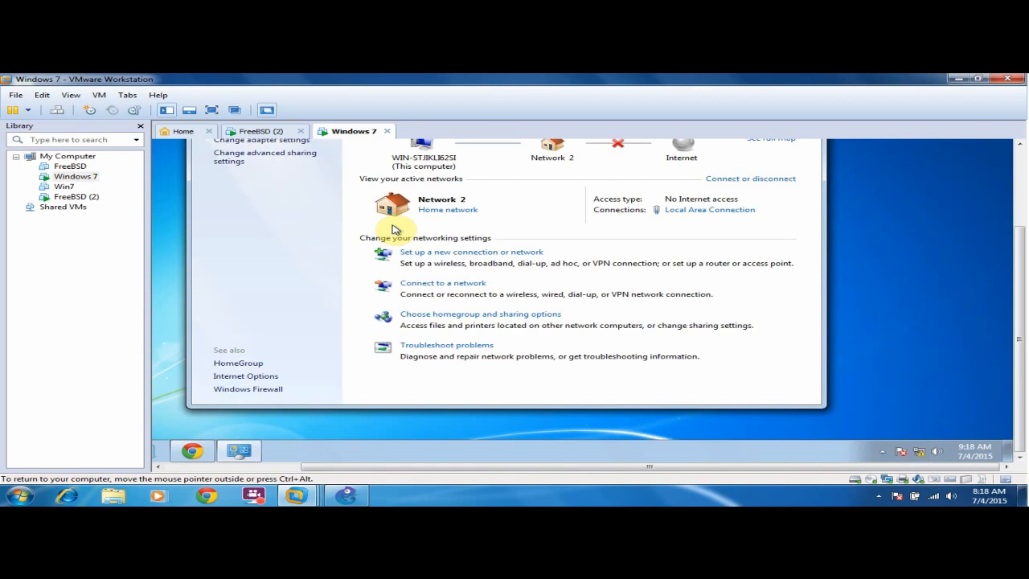
Set the Local Area Connection's IPv4 to obtain IP and DNS addresses automatically.
click(699, 210)
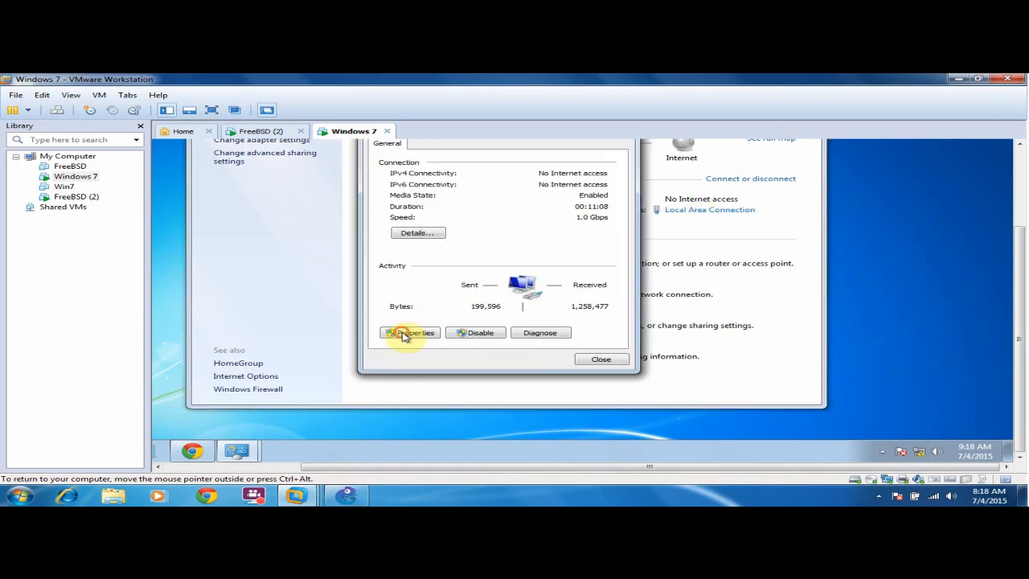
click(409, 333)
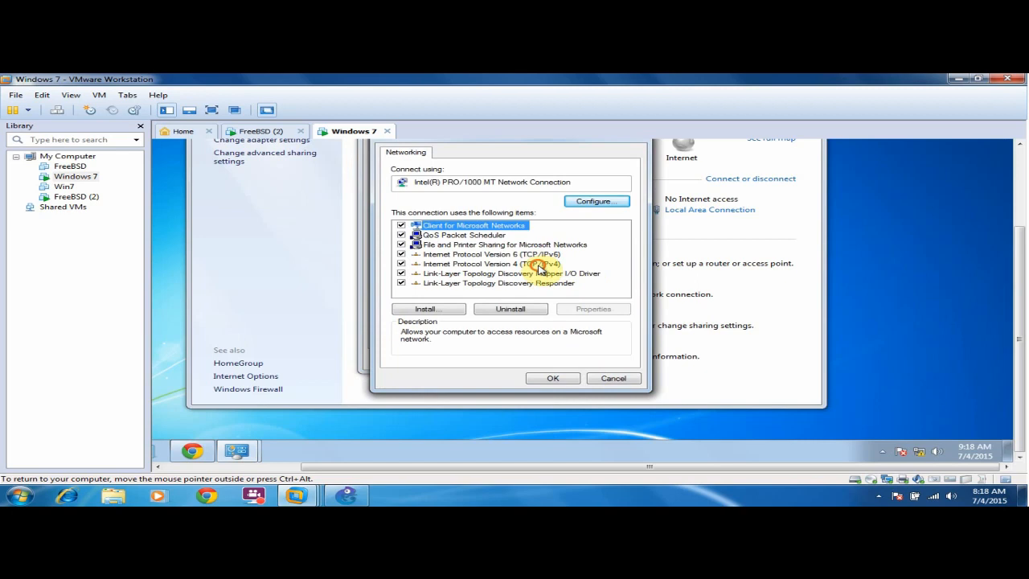
click(538, 265)
click(593, 309)
click(449, 246)
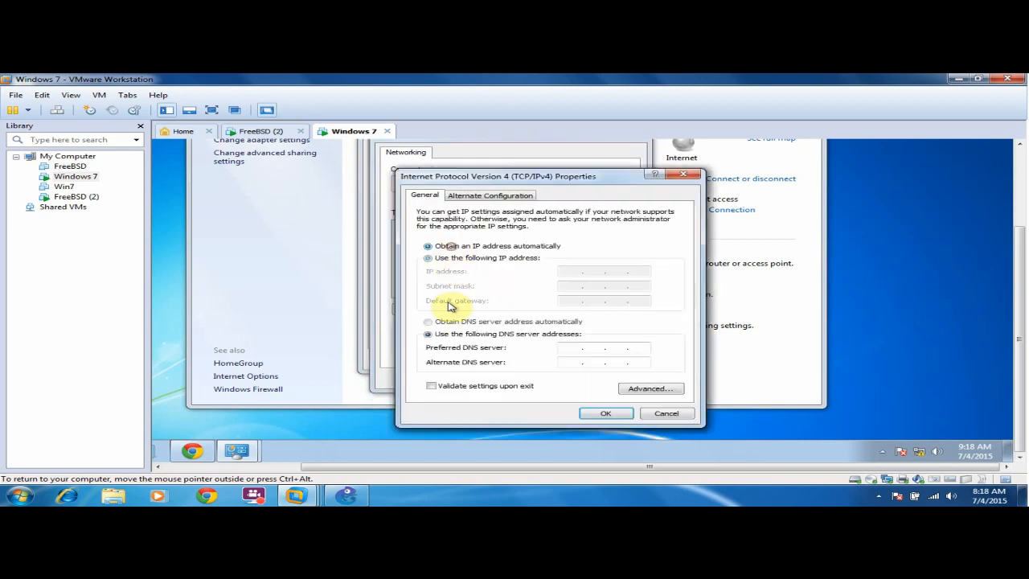
click(451, 322)
click(605, 413)
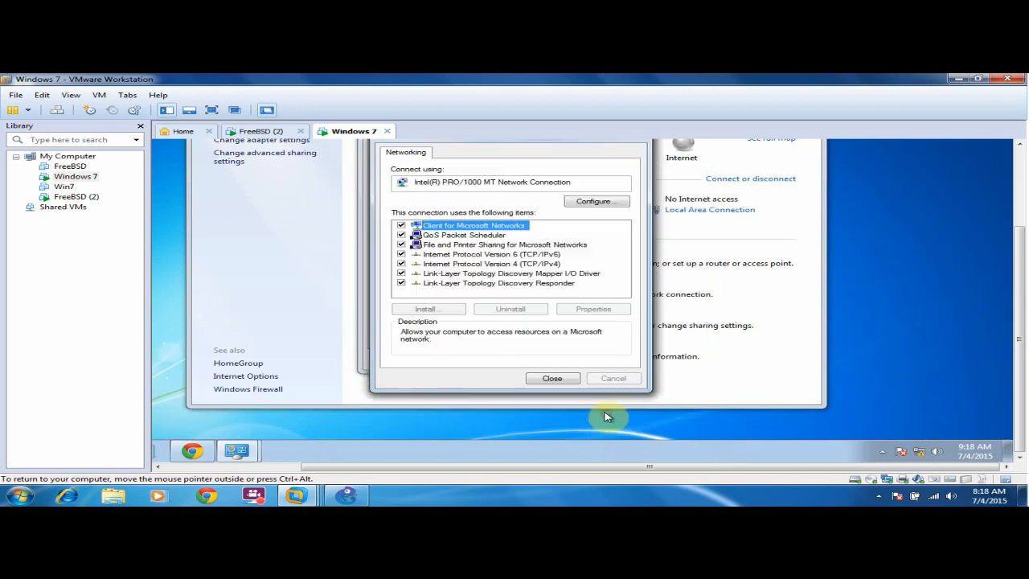
click(554, 377)
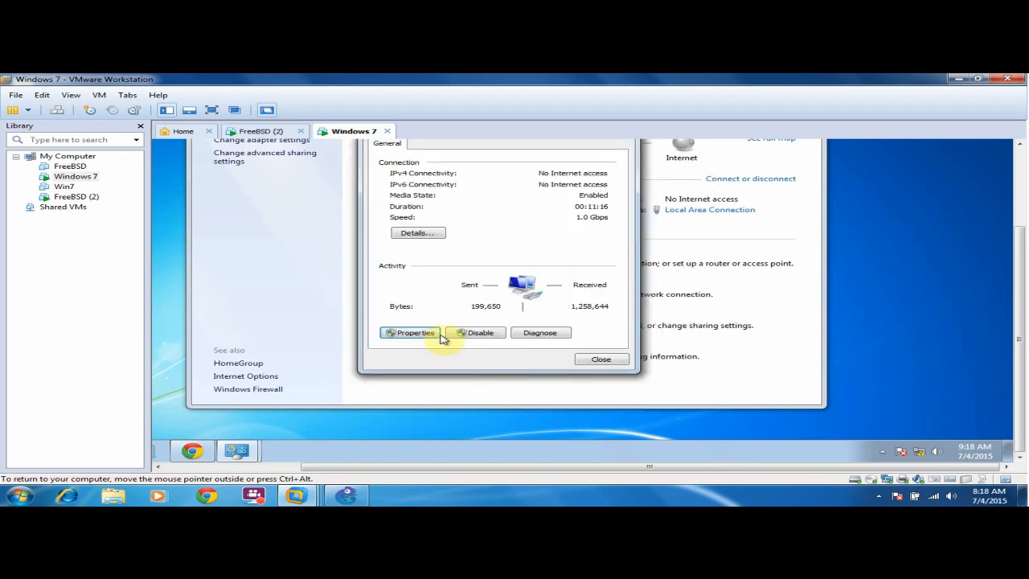
Check the connection details, confirming lease 172.16.100.10 with gateway 172.16.100.1.
click(425, 234)
click(593, 366)
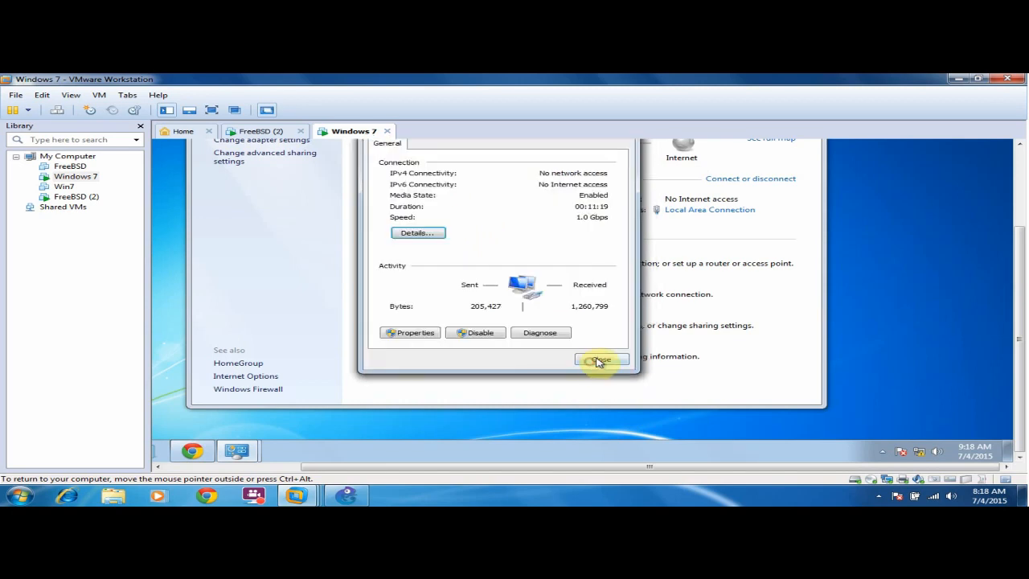
click(595, 362)
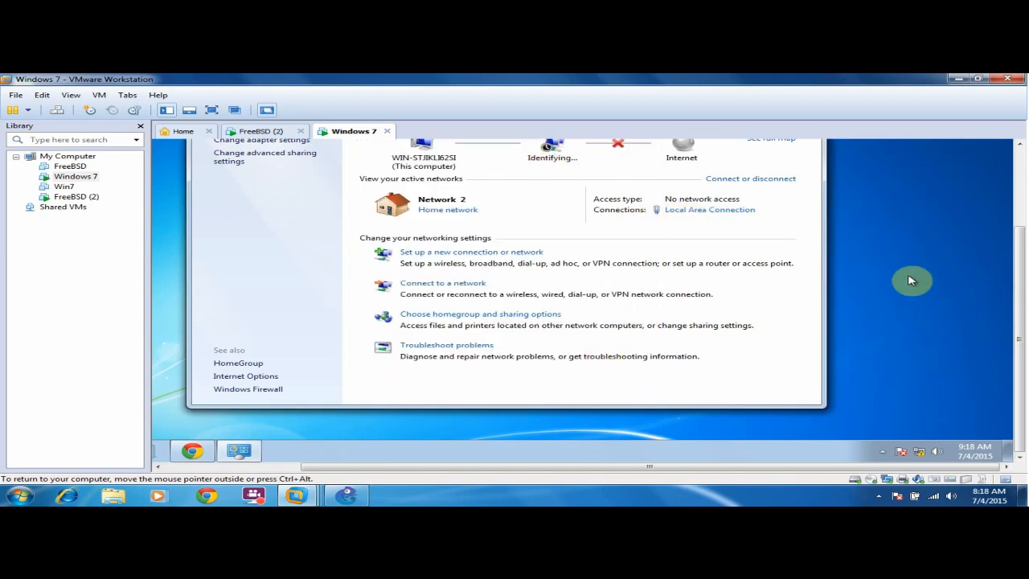
scroll(1023, 292, up, 3)
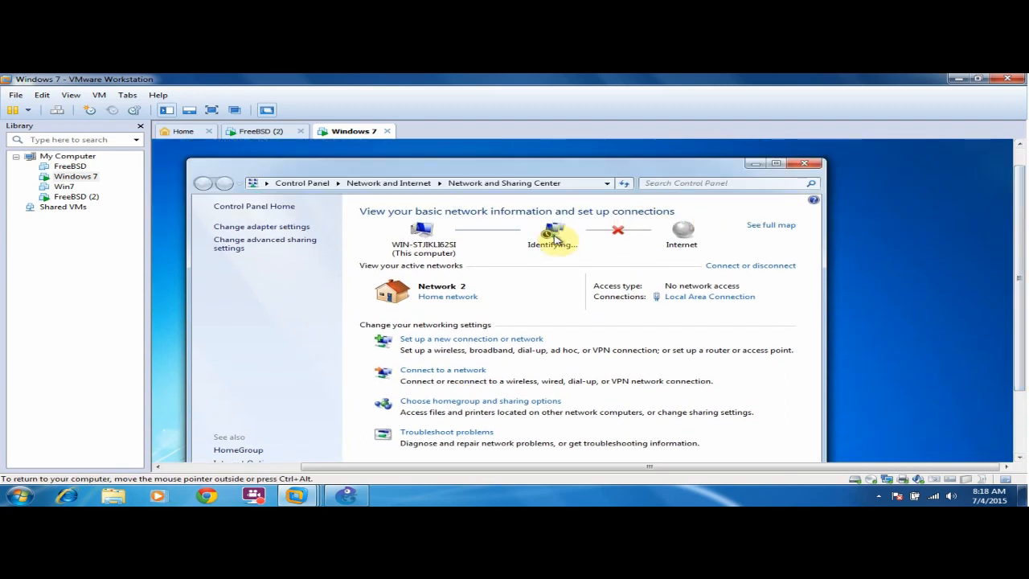
click(704, 297)
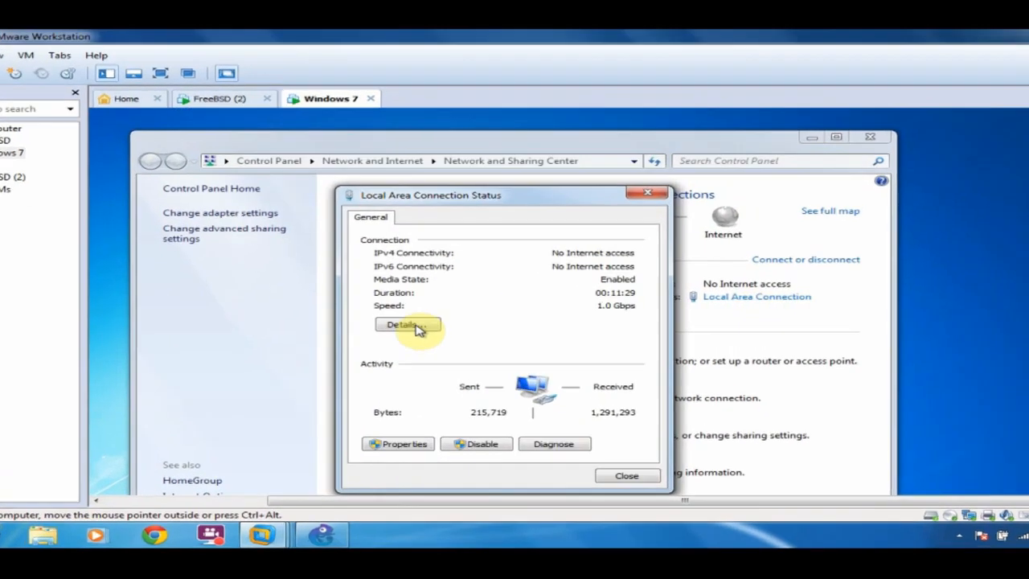
click(417, 319)
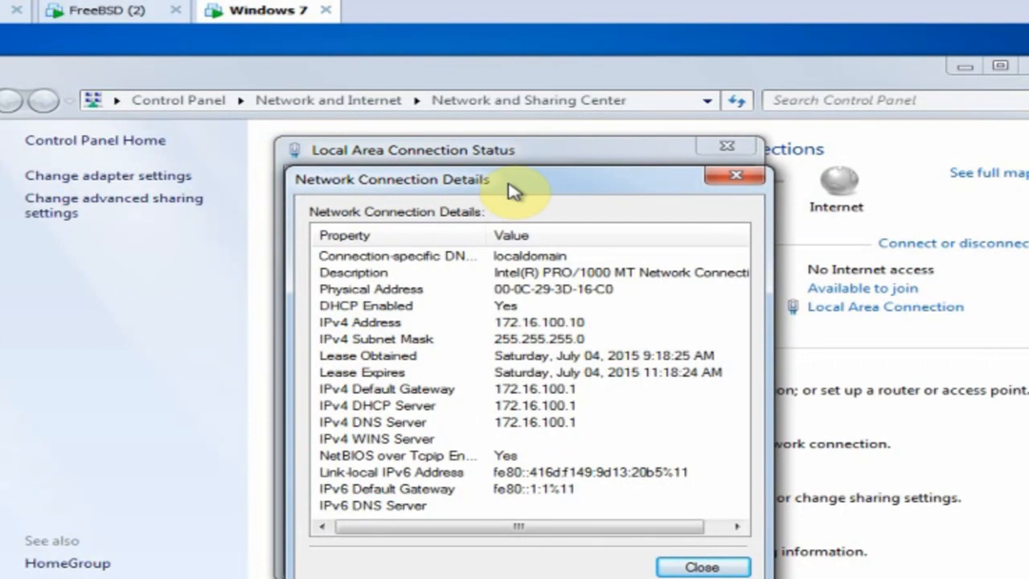
drag(514, 190, 268, 125)
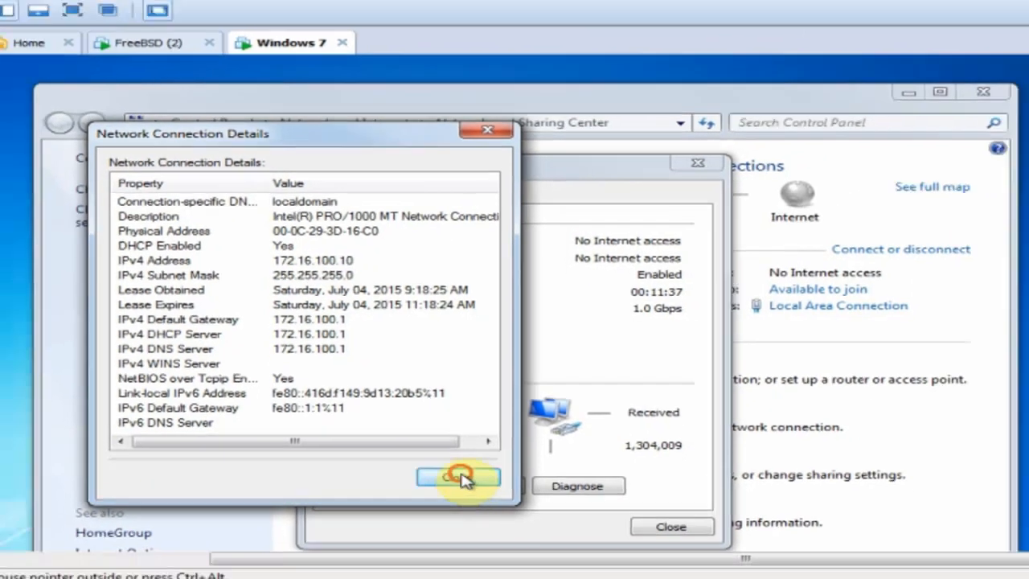
click(455, 500)
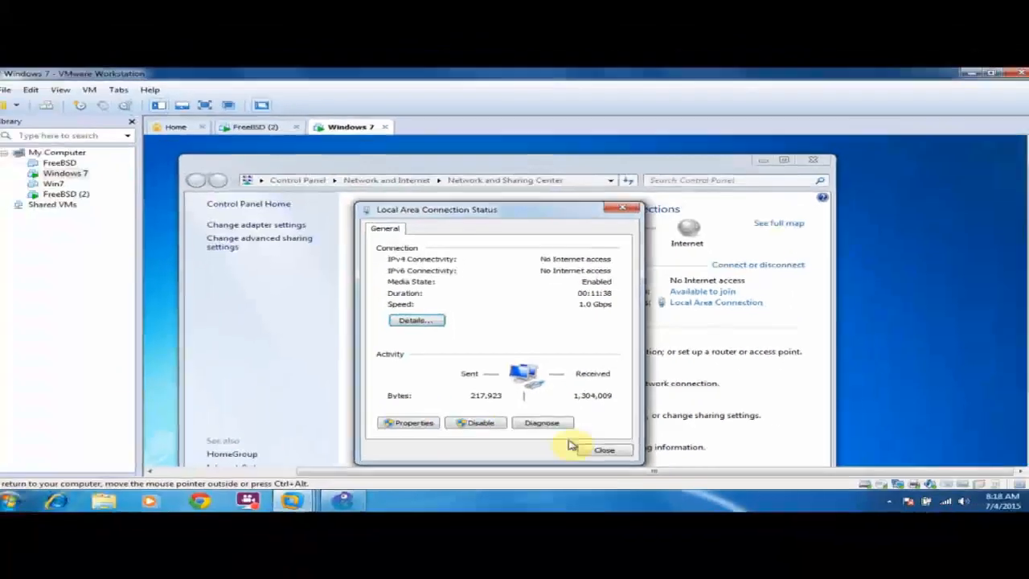
click(696, 556)
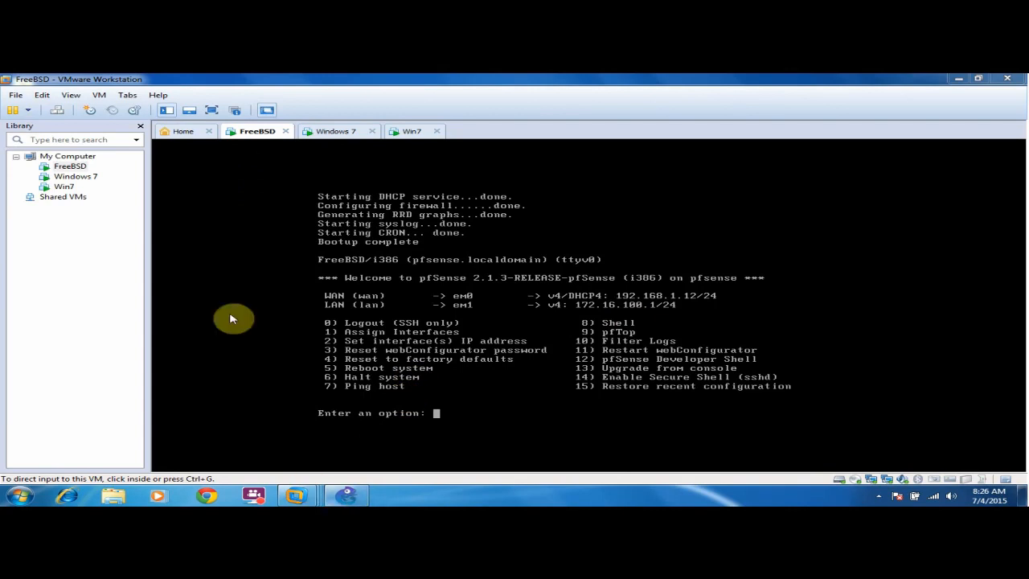
Bring the GNS3 window with the Host1–SW1–Cloud 1 topology back to the front.
click(345, 495)
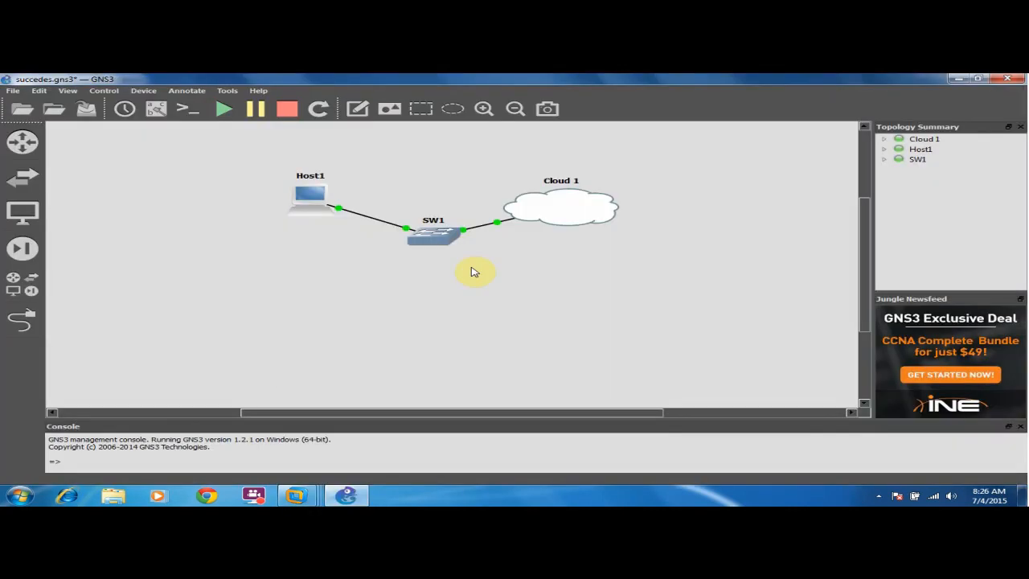
Check the details of Cloud 1, Host1 and the Host1–SW1 link, then switch to the Windows 7 VM.
mouse_move(551, 209)
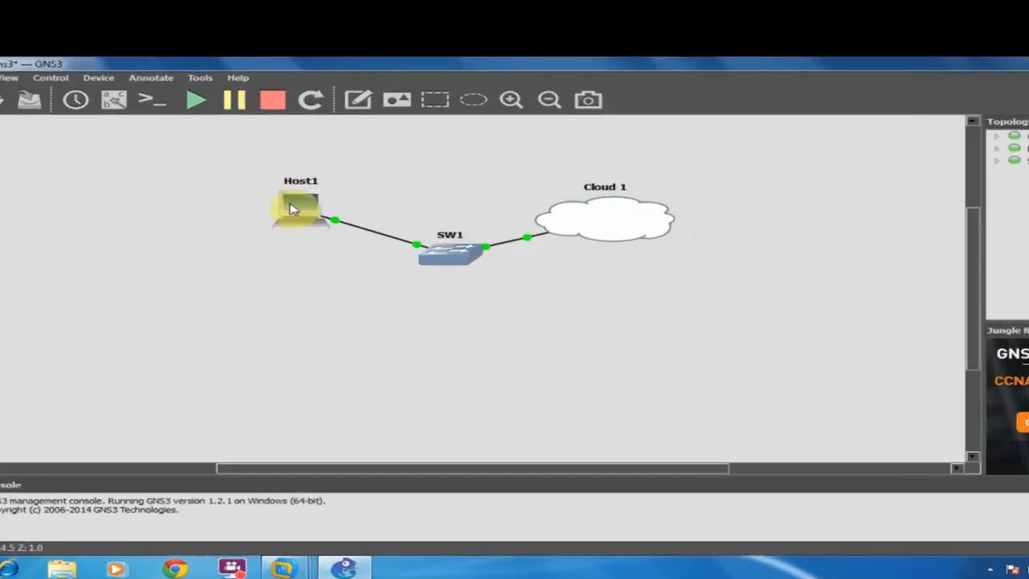
mouse_move(304, 199)
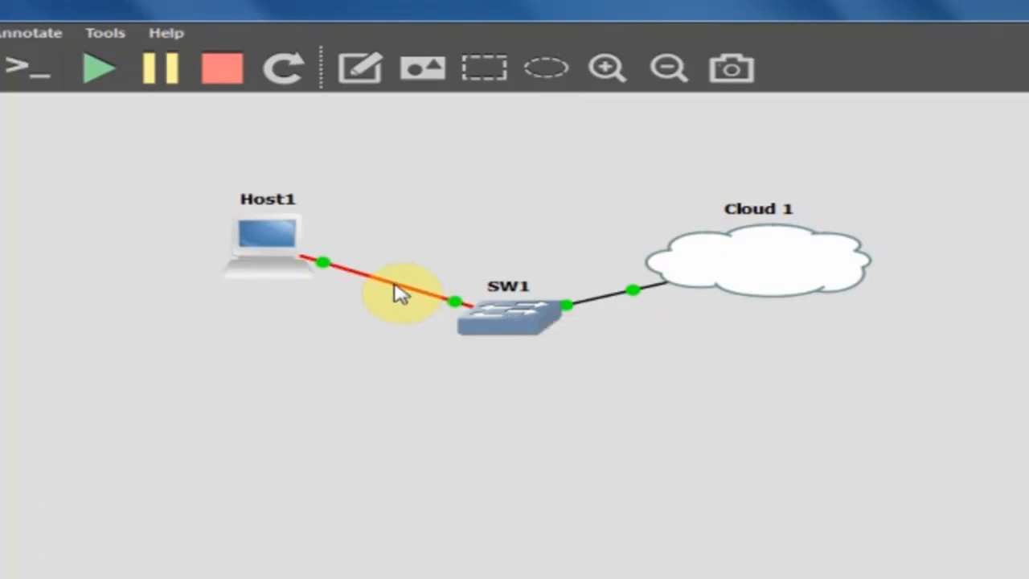
mouse_move(399, 294)
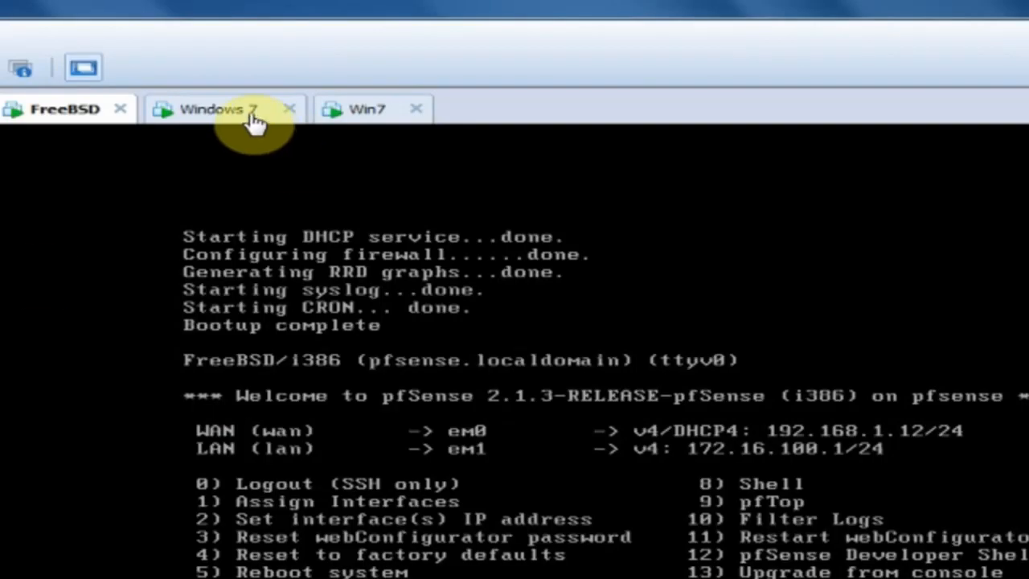
click(252, 113)
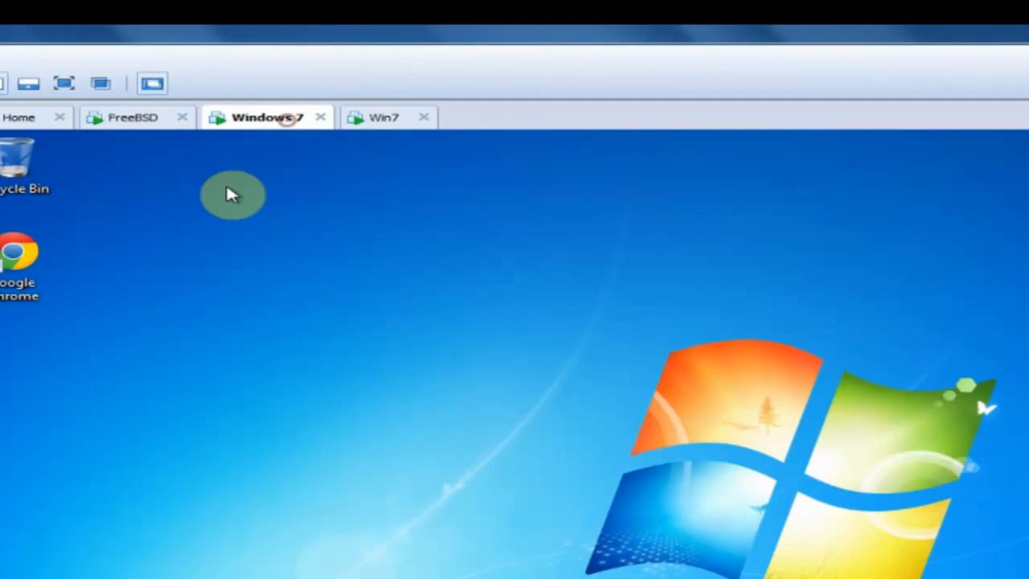
Open the Windows 7 VM's hardware settings and cancel them without changes.
right_click(259, 117)
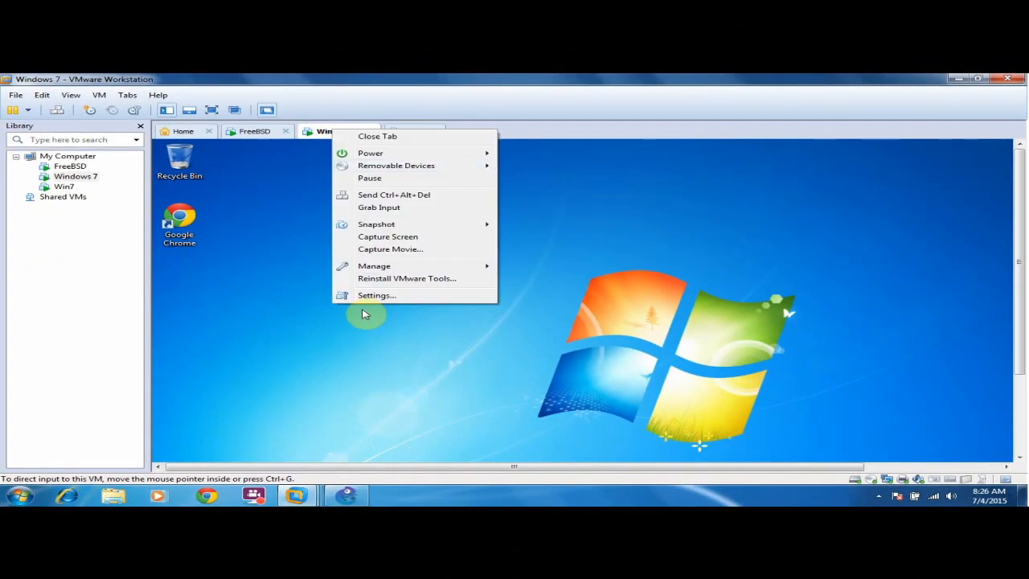
click(364, 314)
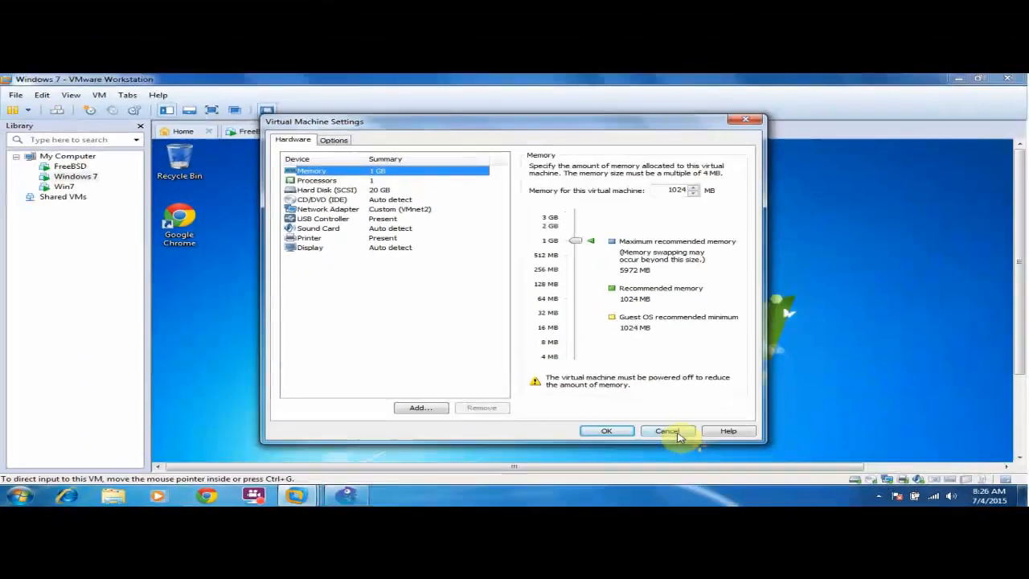
click(677, 433)
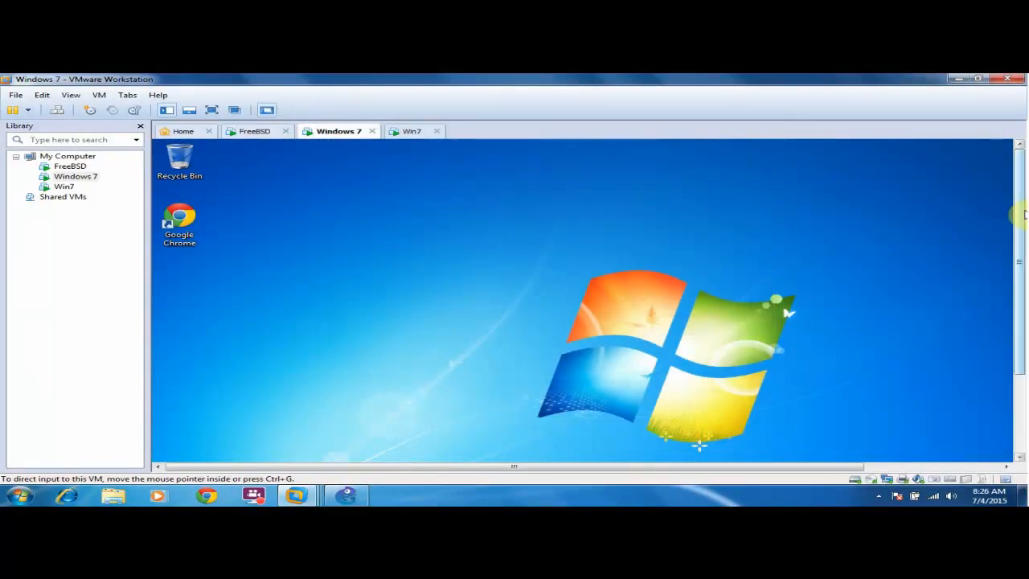
drag(1020, 212, 1020, 337)
drag(673, 468, 891, 471)
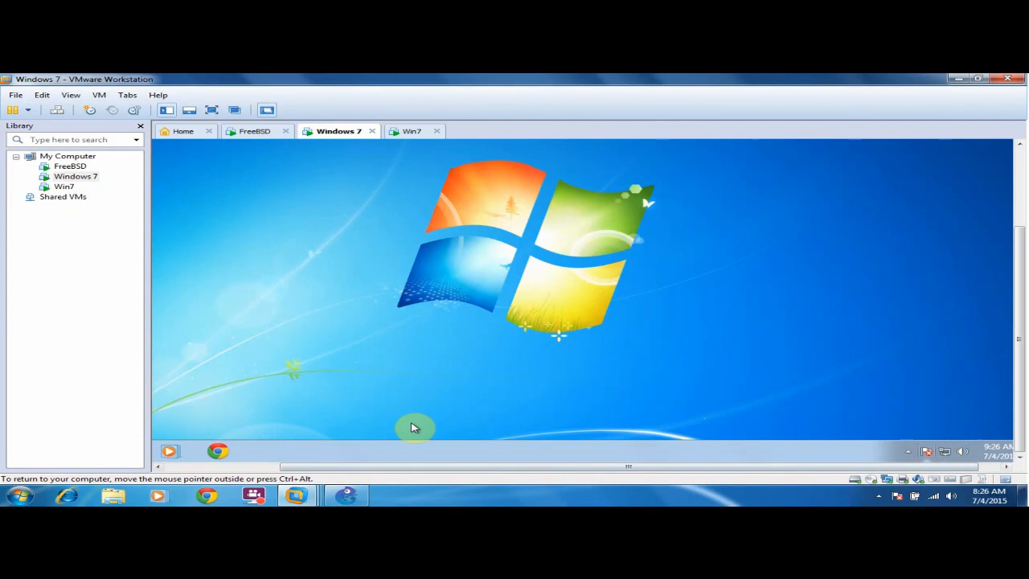
drag(420, 469, 300, 469)
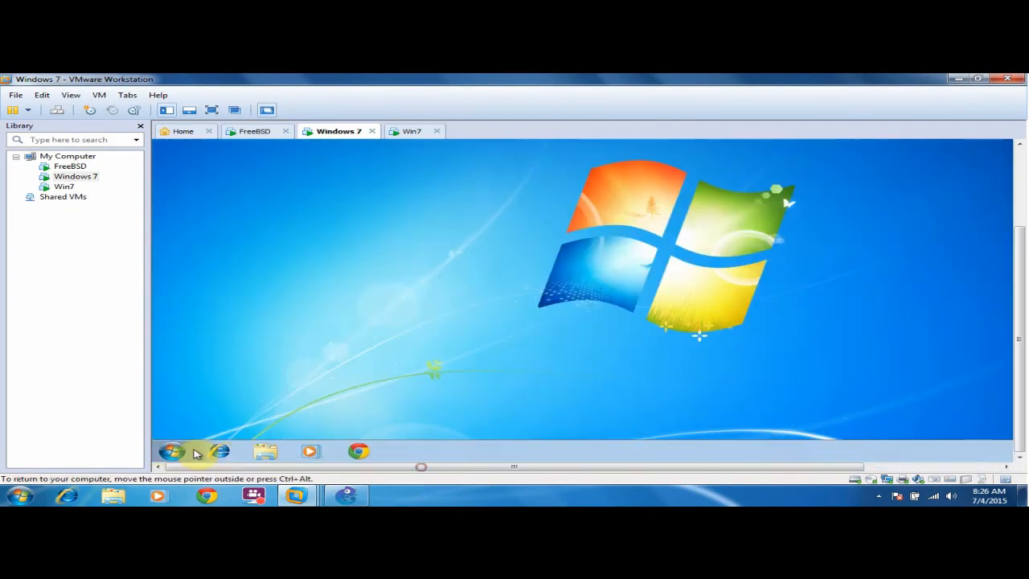
Open a cmd prompt in the Windows 7 guest and ping 8.8.8.8.
click(170, 450)
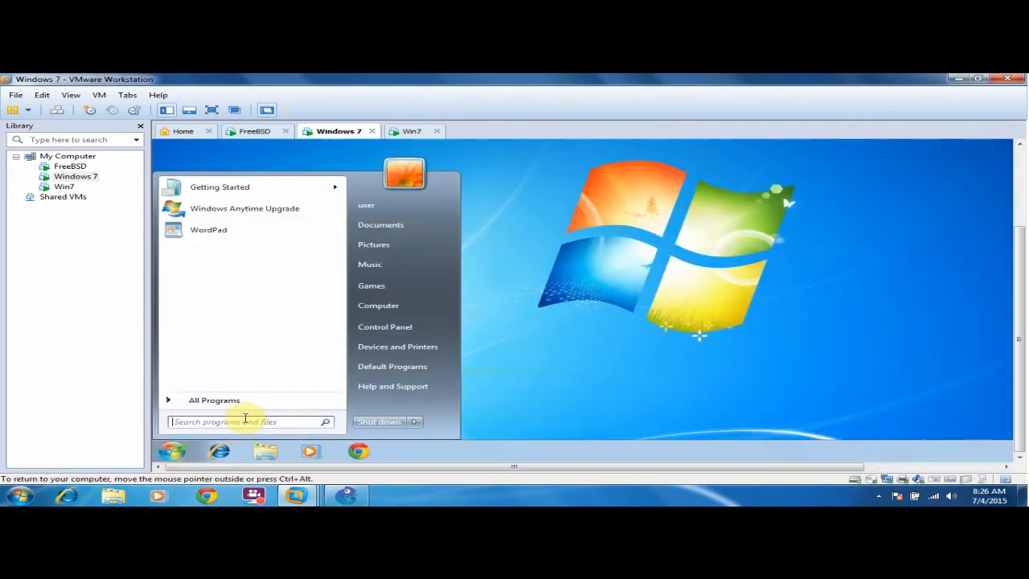
text(cmd)
key(Return)
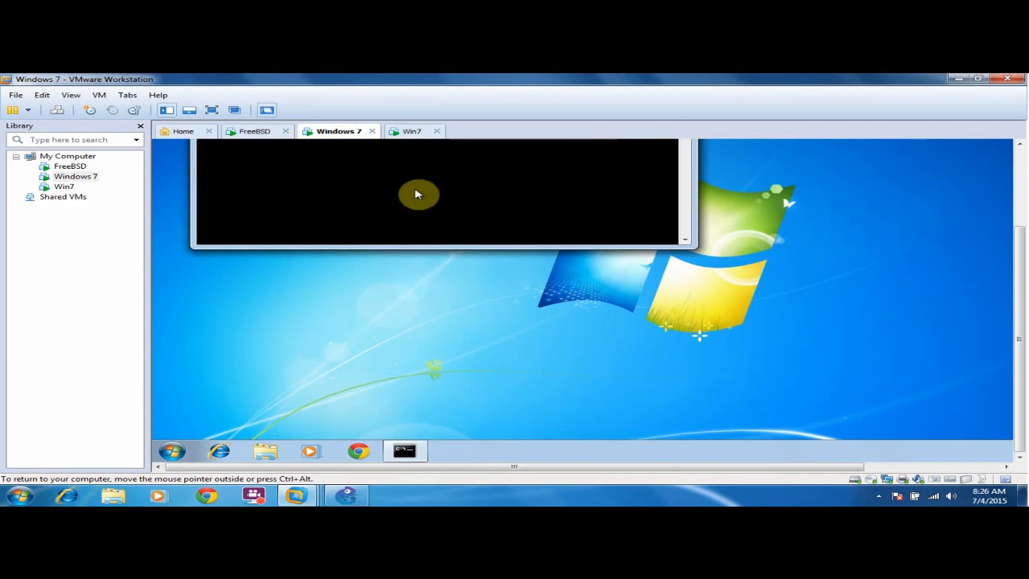
drag(1019, 253, 1019, 214)
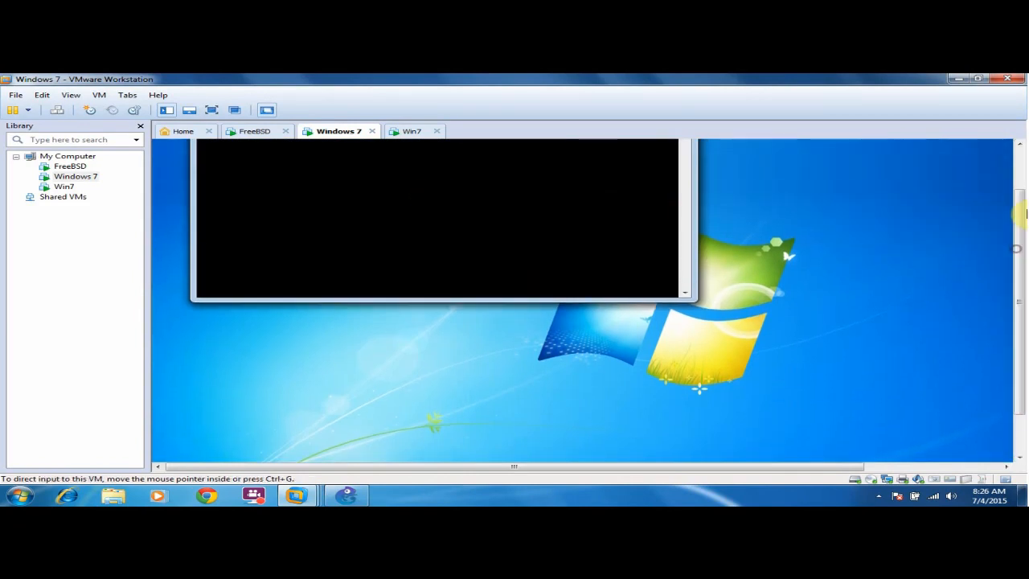
text(ping 8.8.8.8)
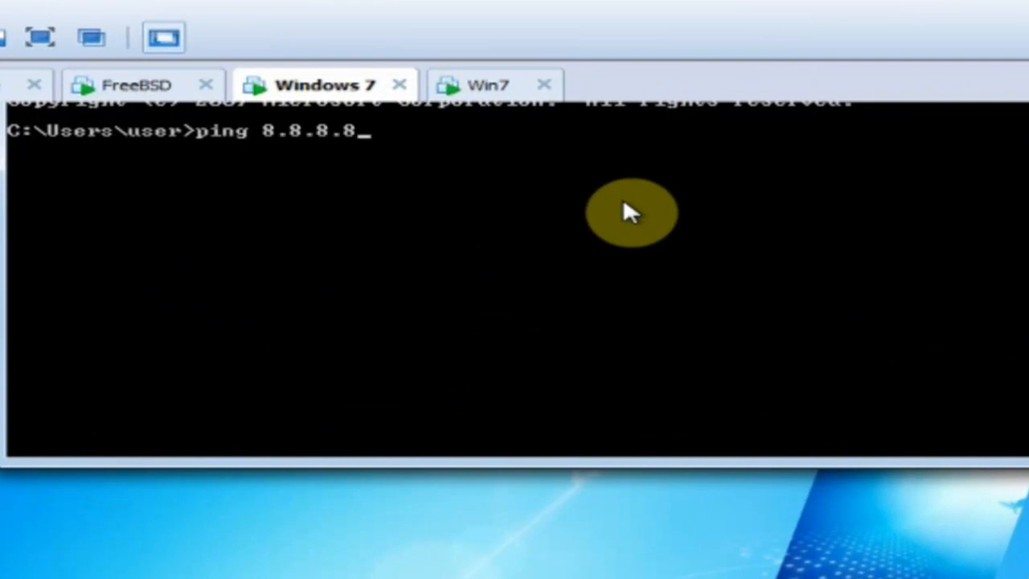
key(Return)
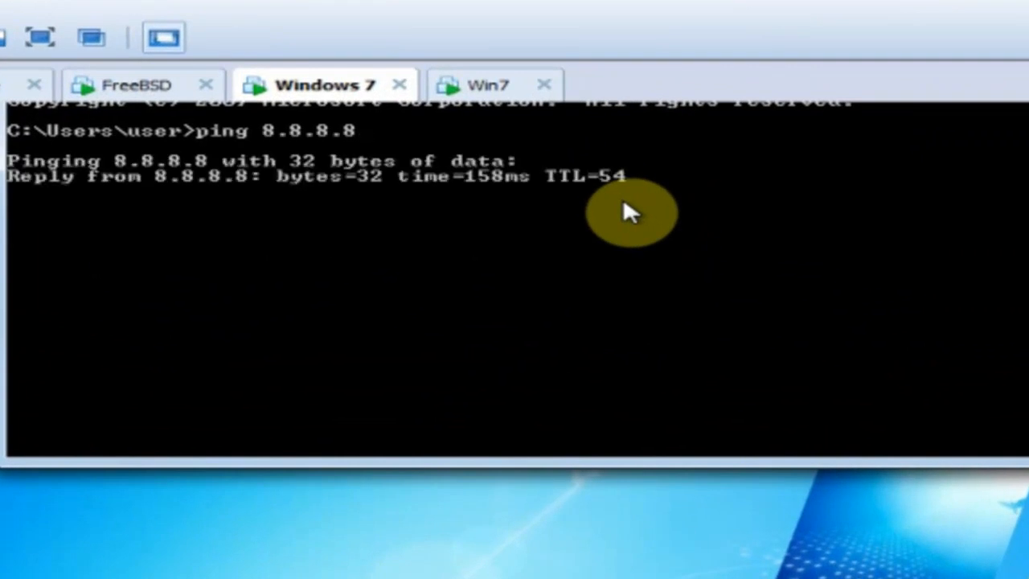
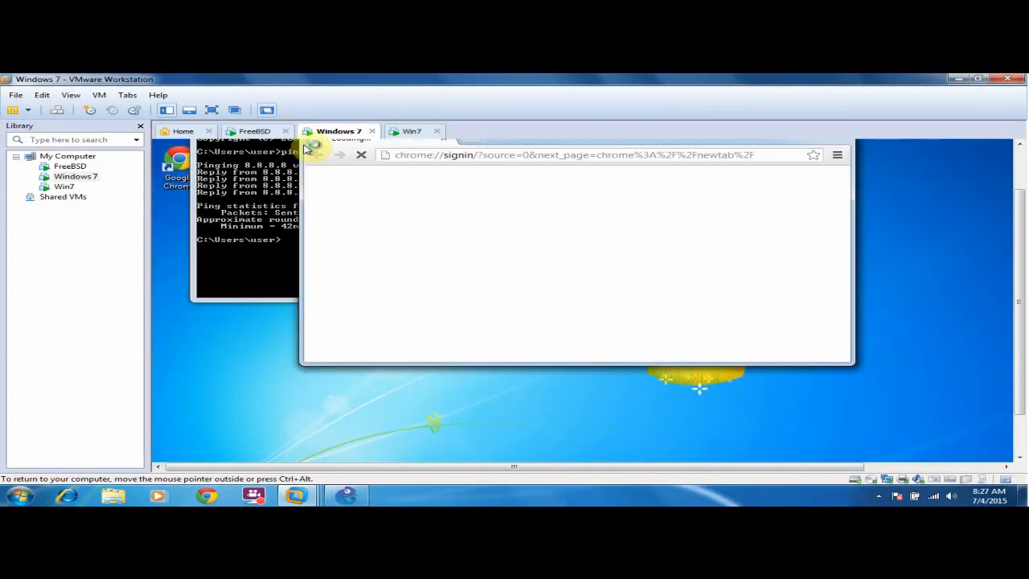
In the Win7 guest's Chrome, search Google for 'google' and then for 'gns3'.
click(471, 141)
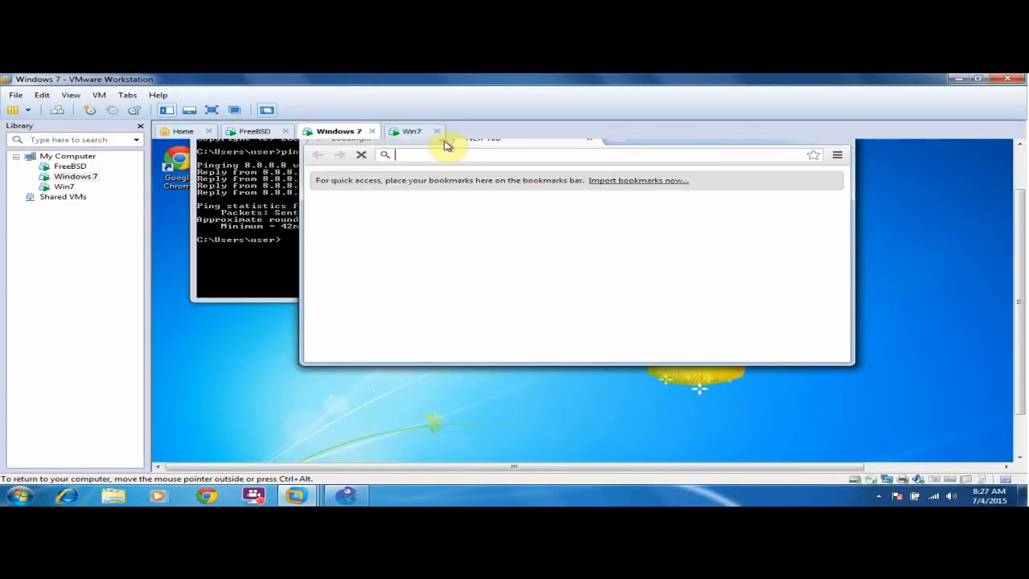
click(444, 140)
text(google)
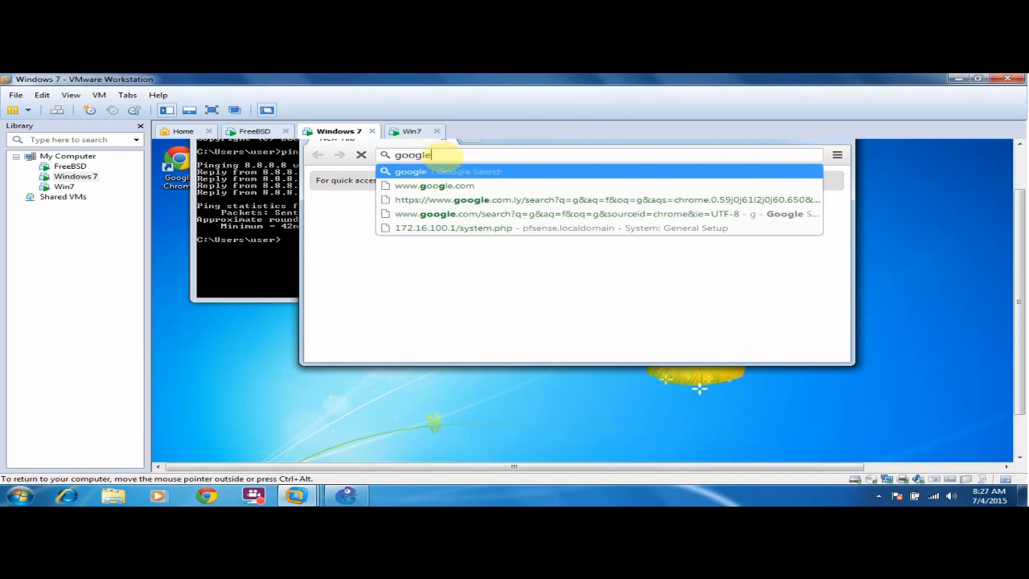
key(Return)
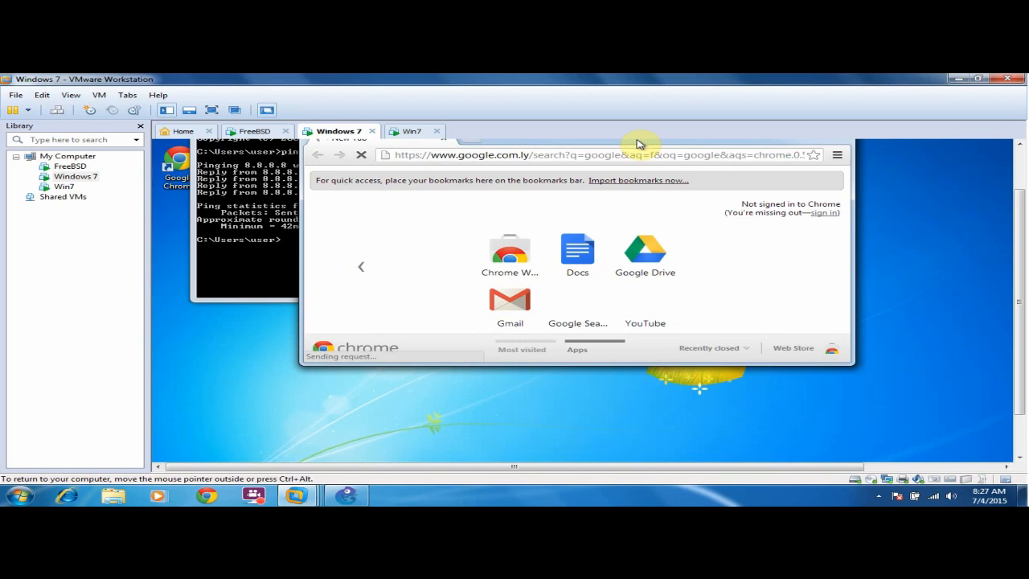
drag(637, 146, 626, 200)
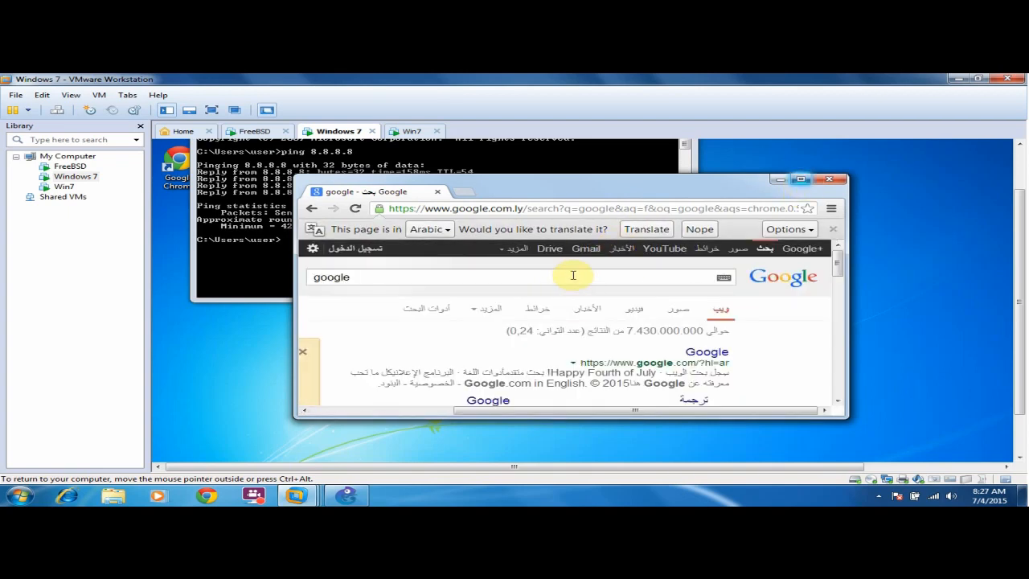
click(568, 279)
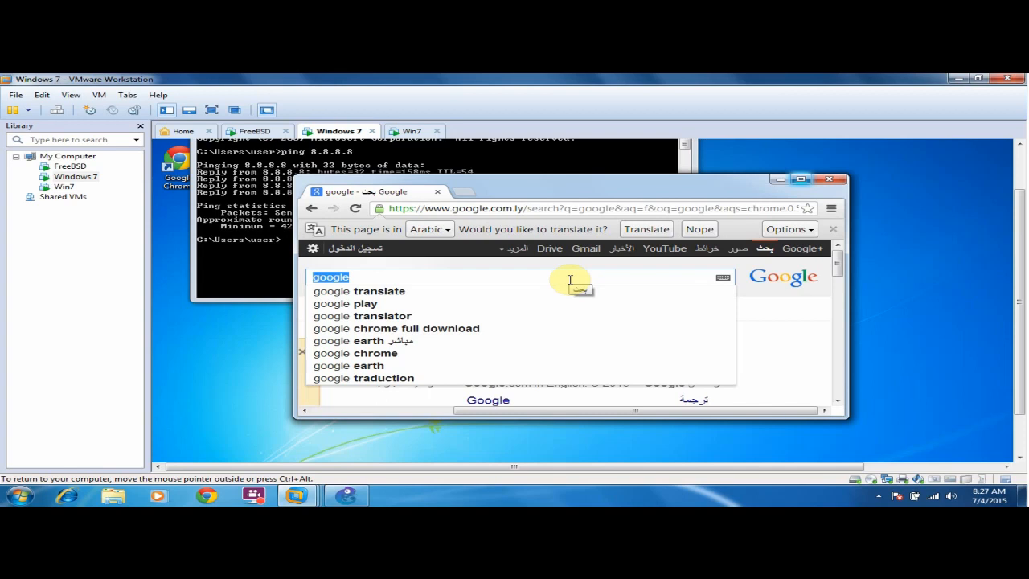
text(gns3)
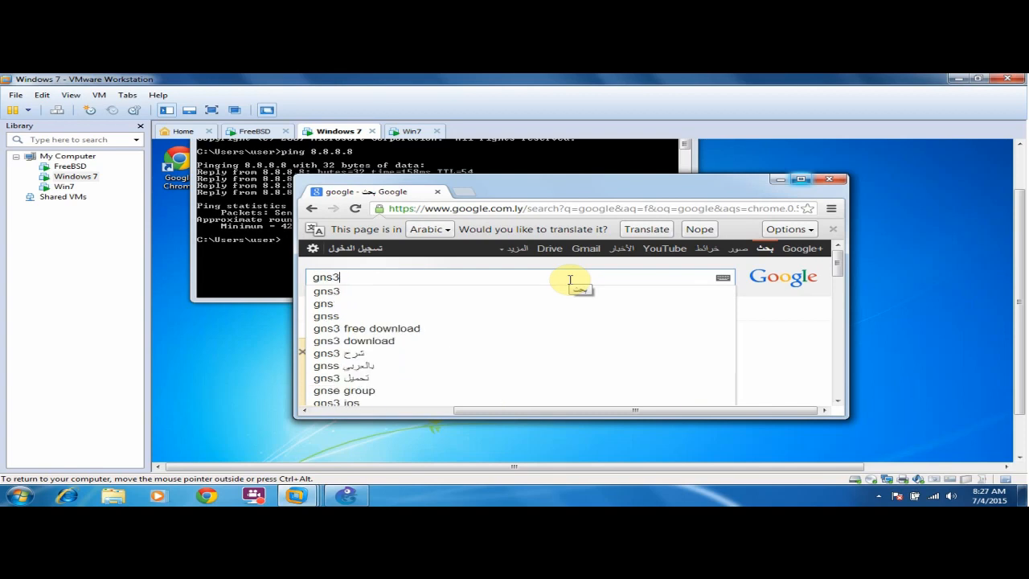
key(Return)
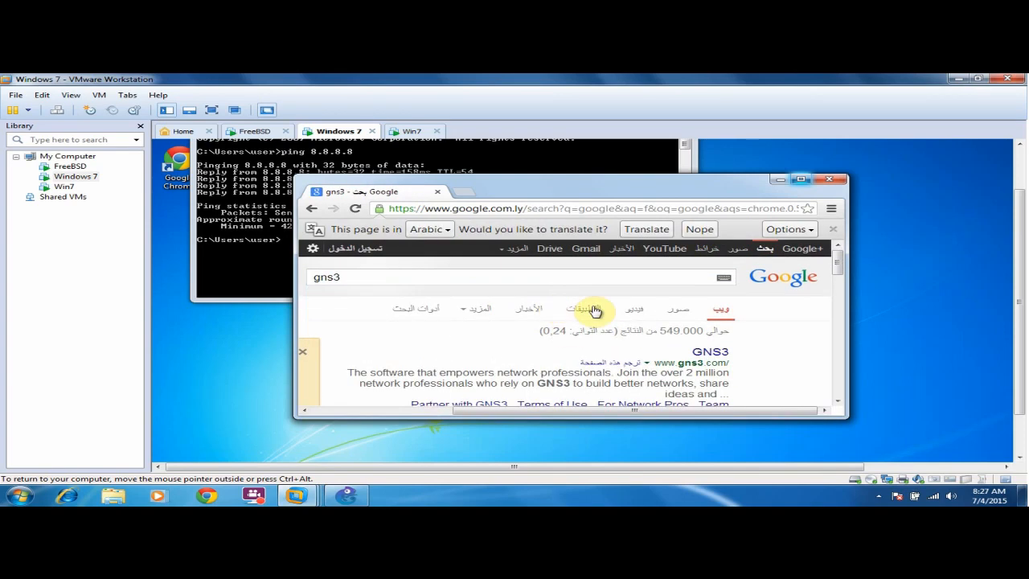
Close Chrome and the command prompt, then bring GNS3 to the front.
click(836, 180)
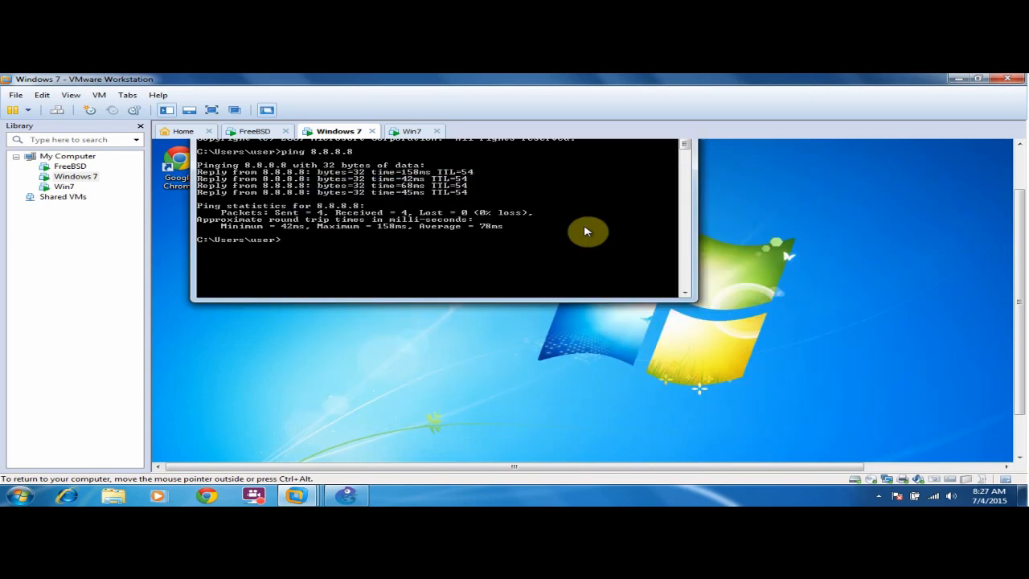
drag(1026, 204, 1025, 193)
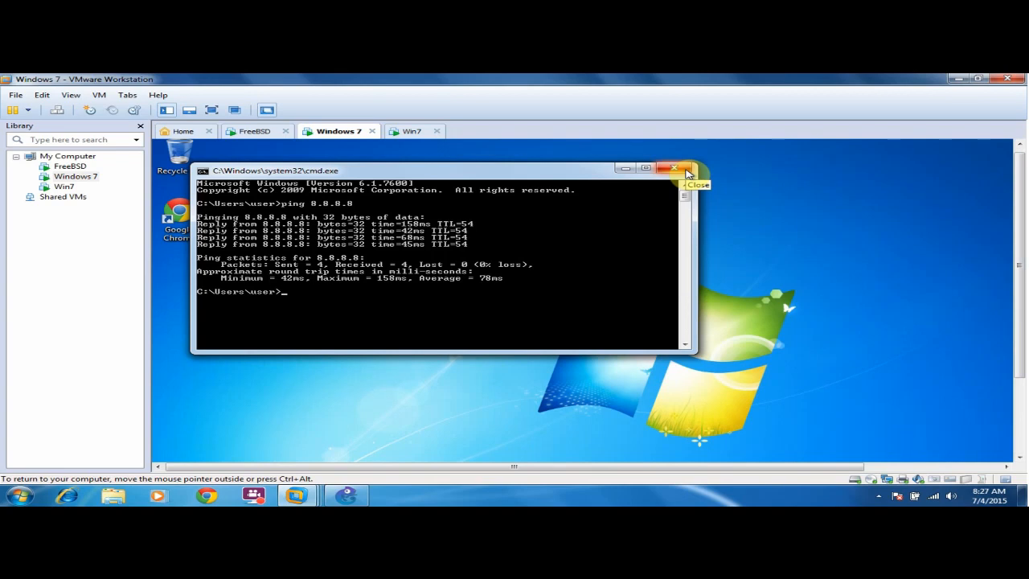
click(684, 170)
click(365, 491)
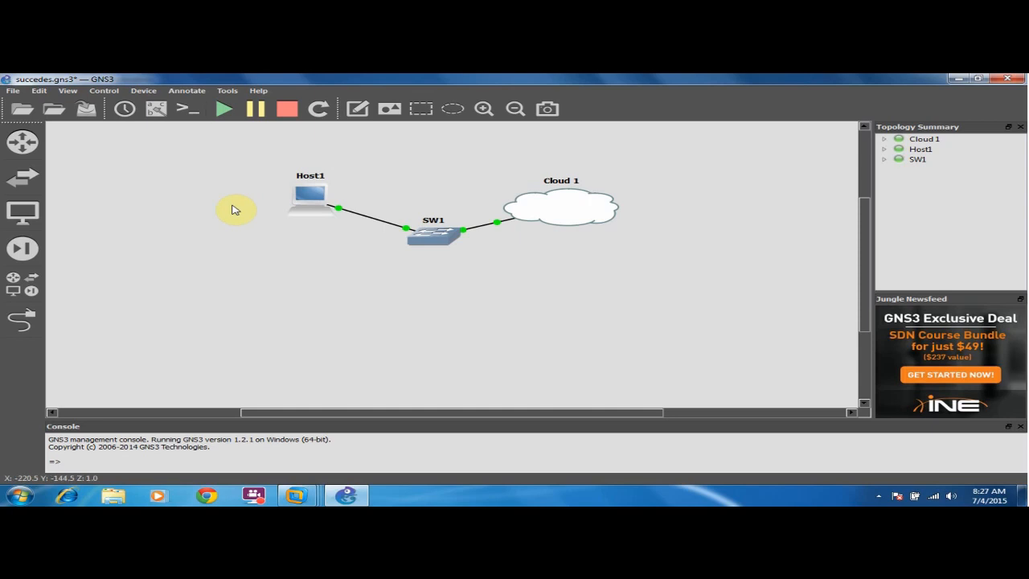
Place a c3725 router R1 on the topology and start it.
click(14, 143)
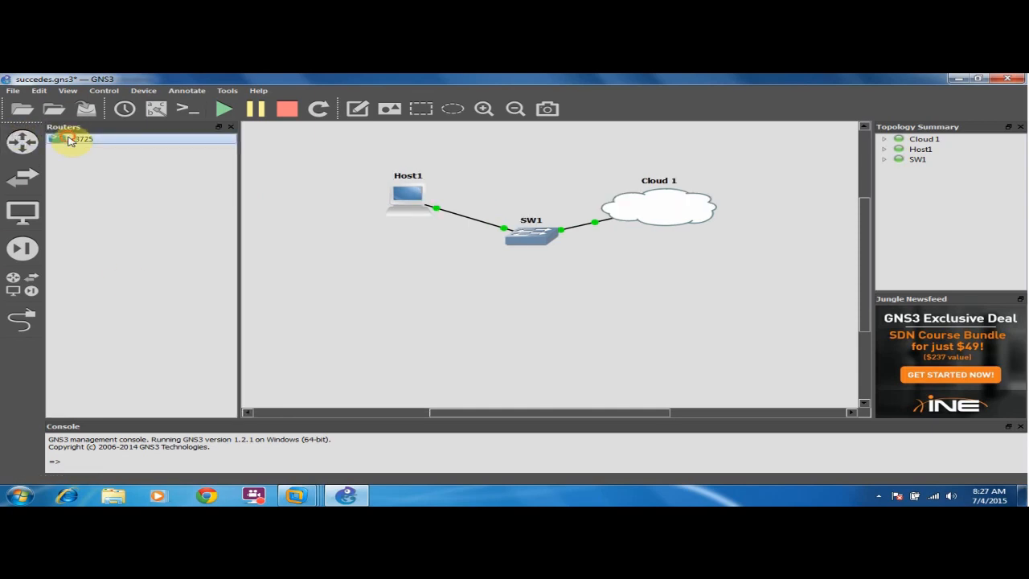
drag(71, 138, 462, 277)
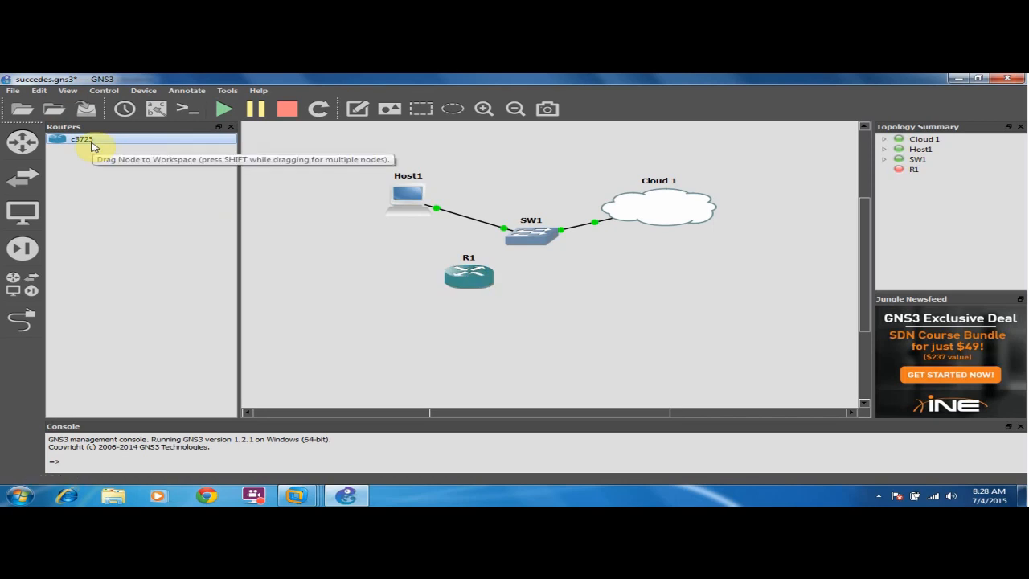
right_click(470, 277)
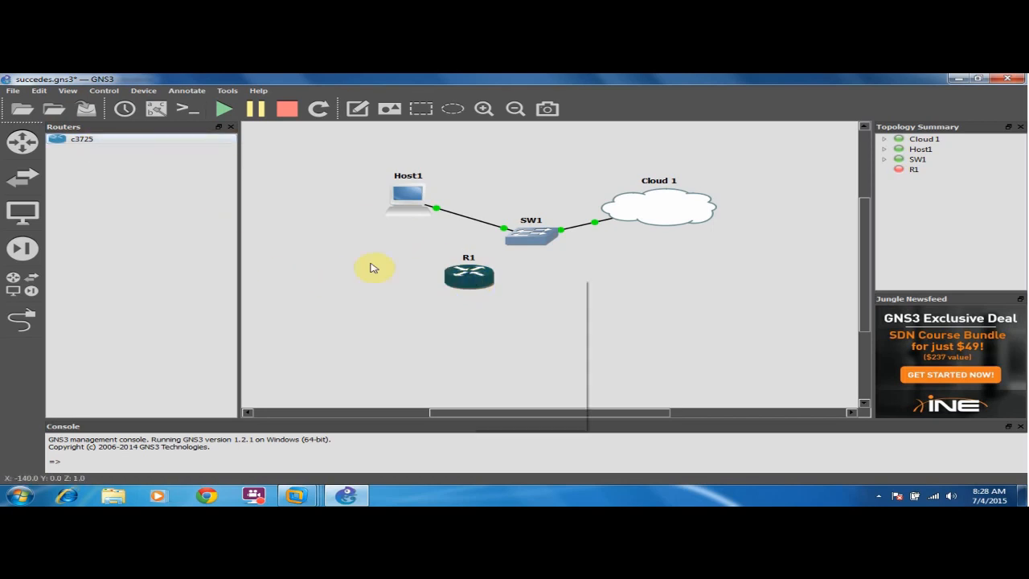
click(531, 350)
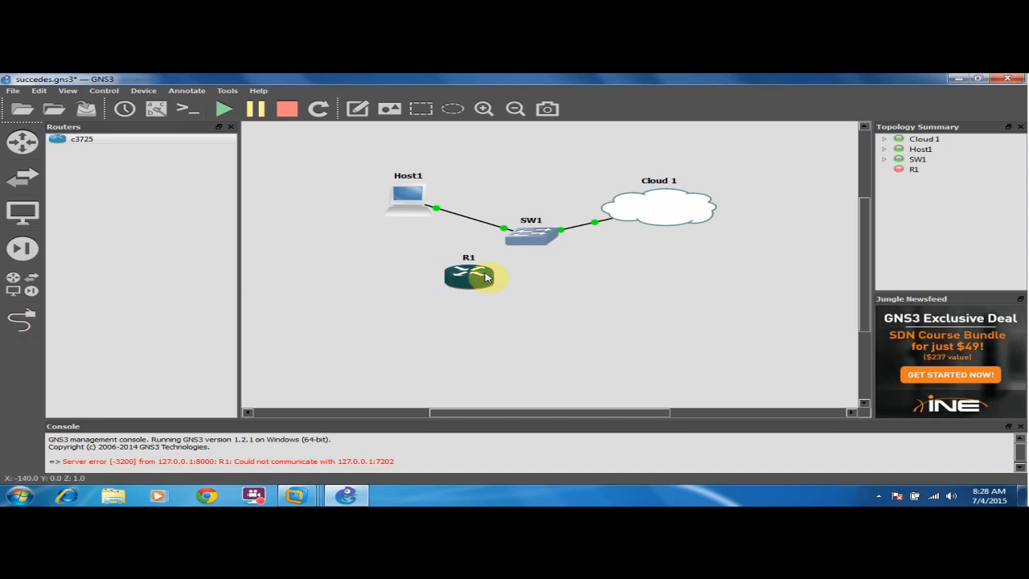
Add a second c3725 router, R3, below R1 and start it.
mouse_move(480, 279)
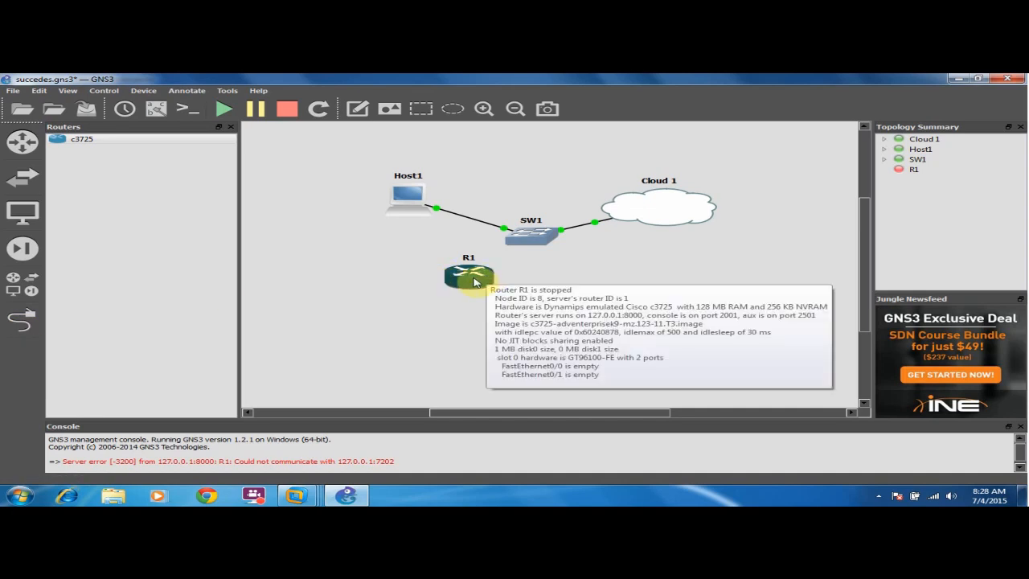
drag(89, 141, 499, 325)
right_click(499, 326)
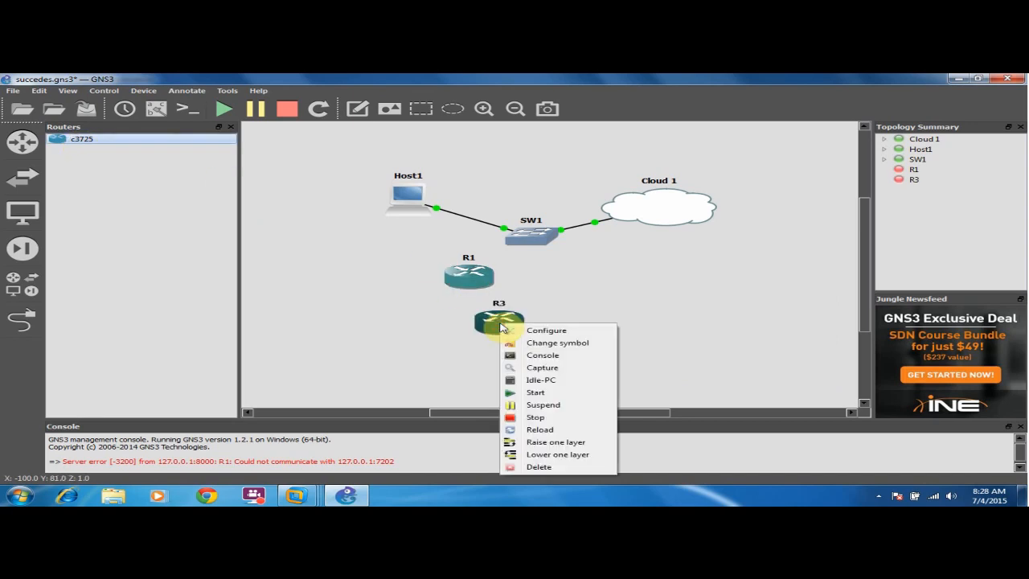
click(535, 392)
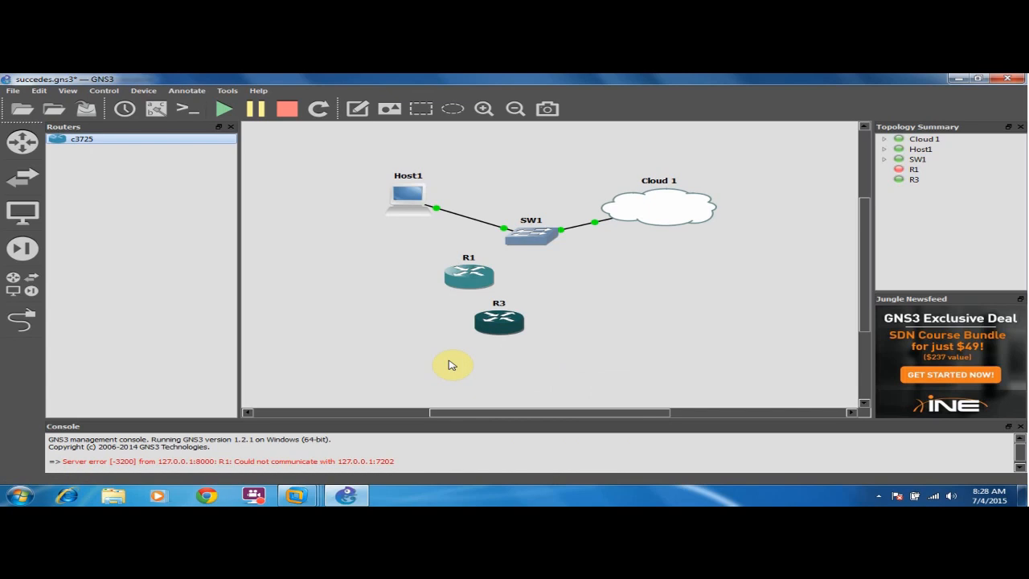
Delete the failed router R1 and confirm the deletion.
right_click(467, 253)
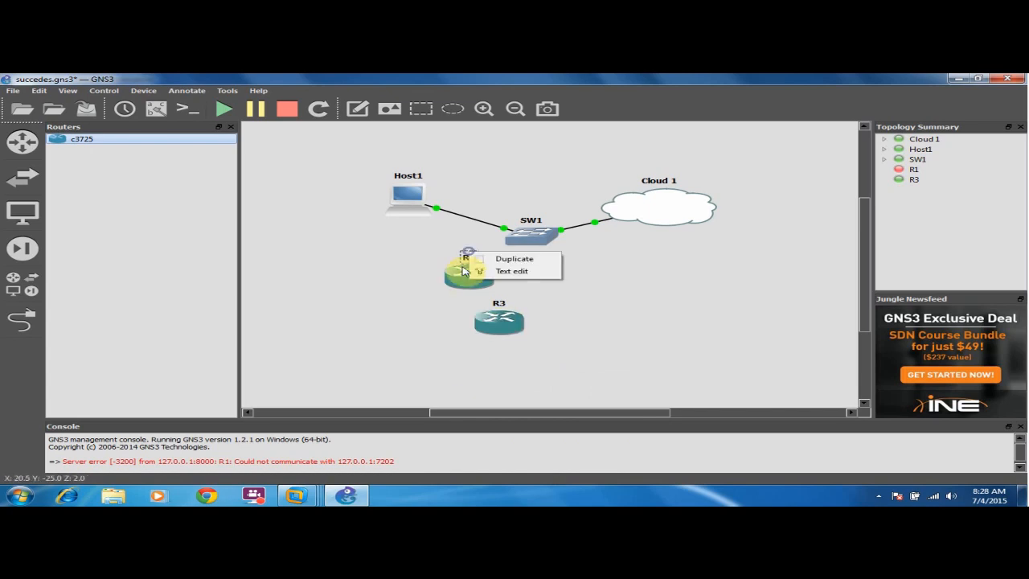
right_click(451, 273)
click(489, 416)
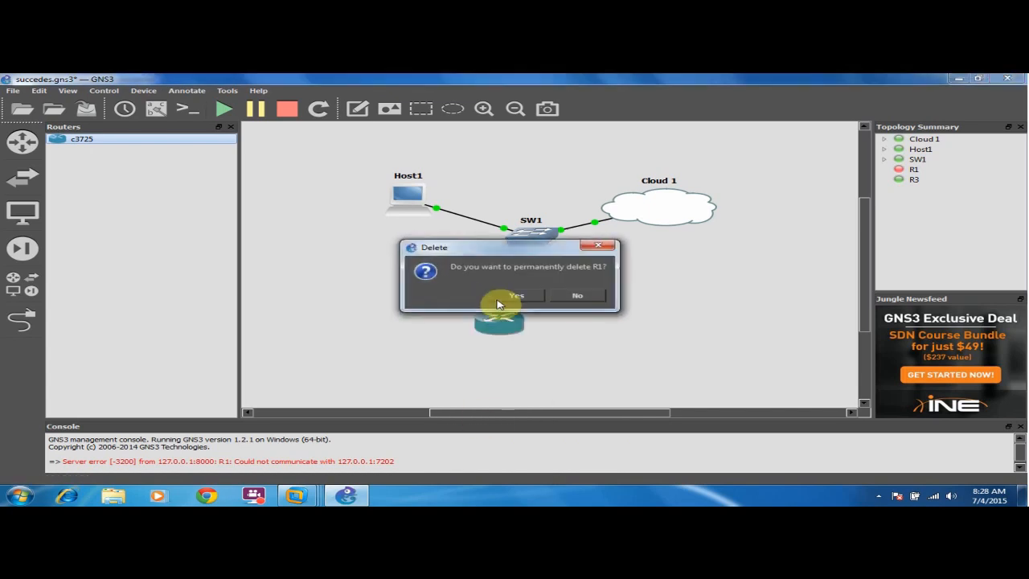
key(Return)
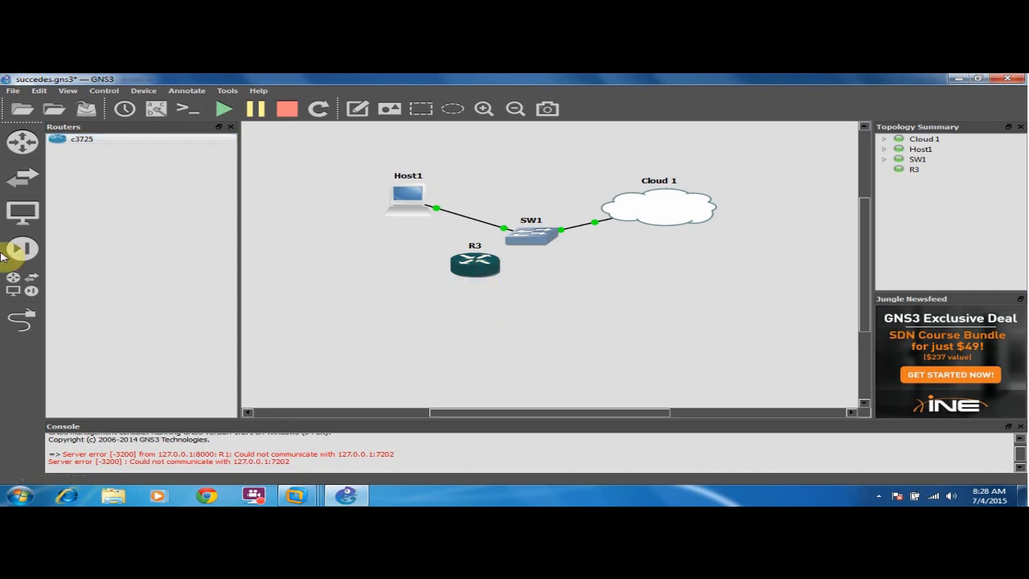
Cable SW1 to R3's FastEthernet0/0 port, then move R3 left beneath Host1.
click(22, 322)
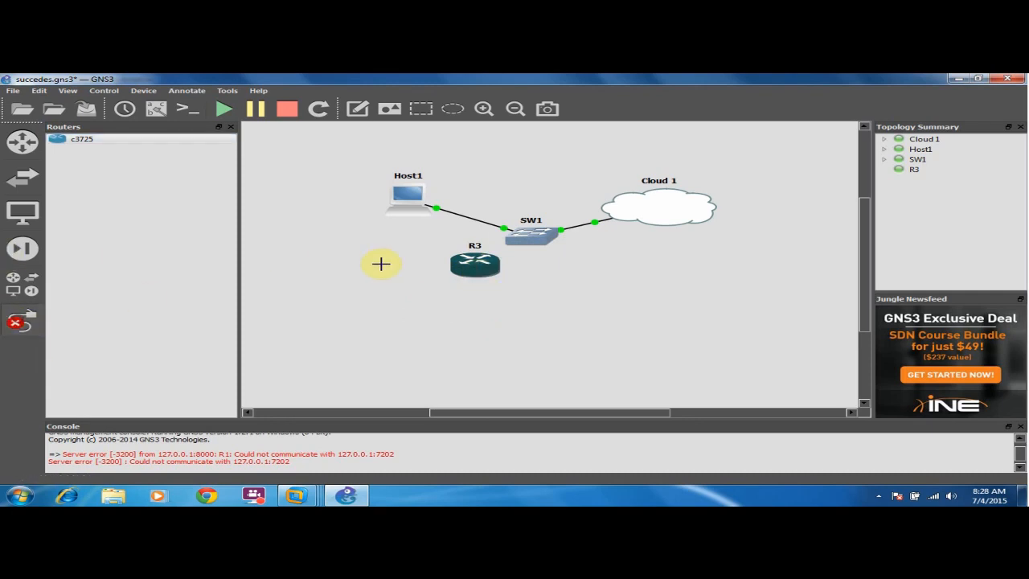
click(532, 239)
click(549, 271)
click(506, 268)
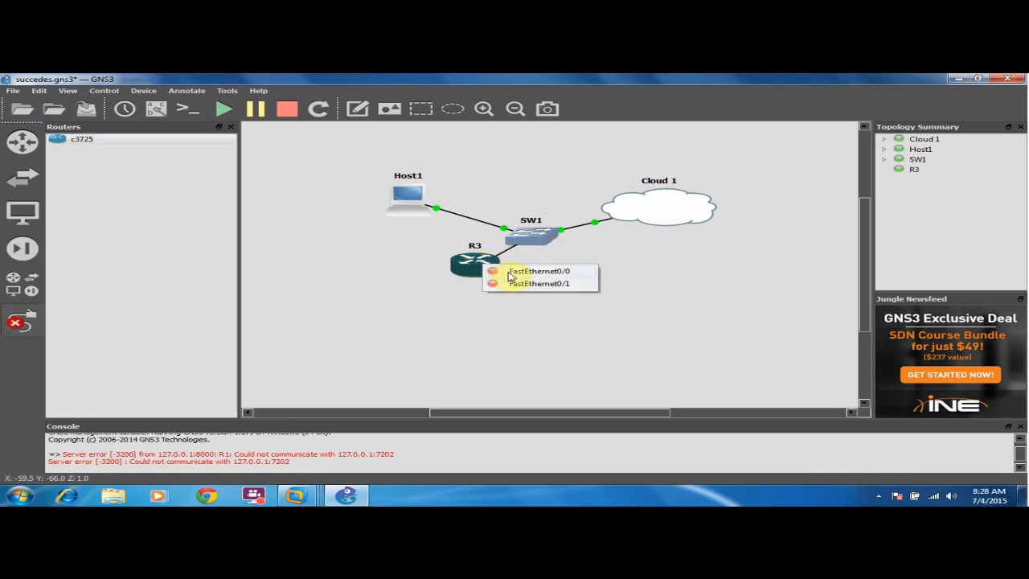
click(509, 272)
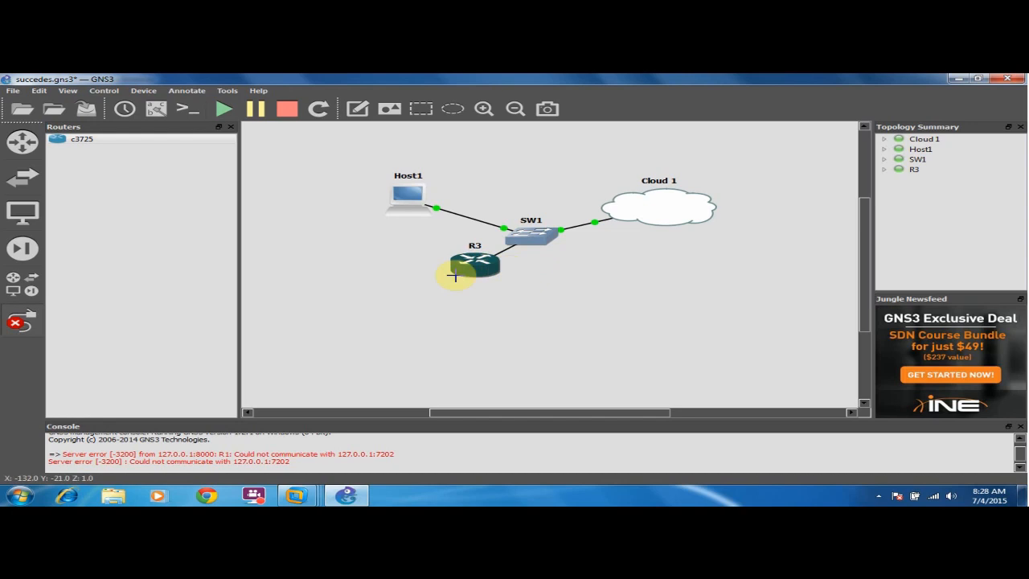
key(Escape)
drag(484, 275, 417, 291)
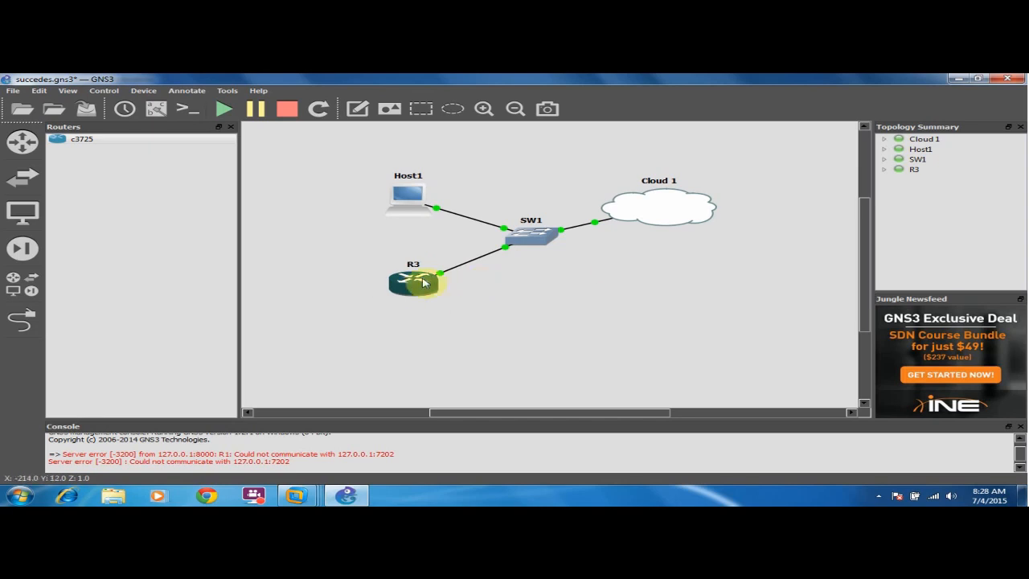
right_click(408, 287)
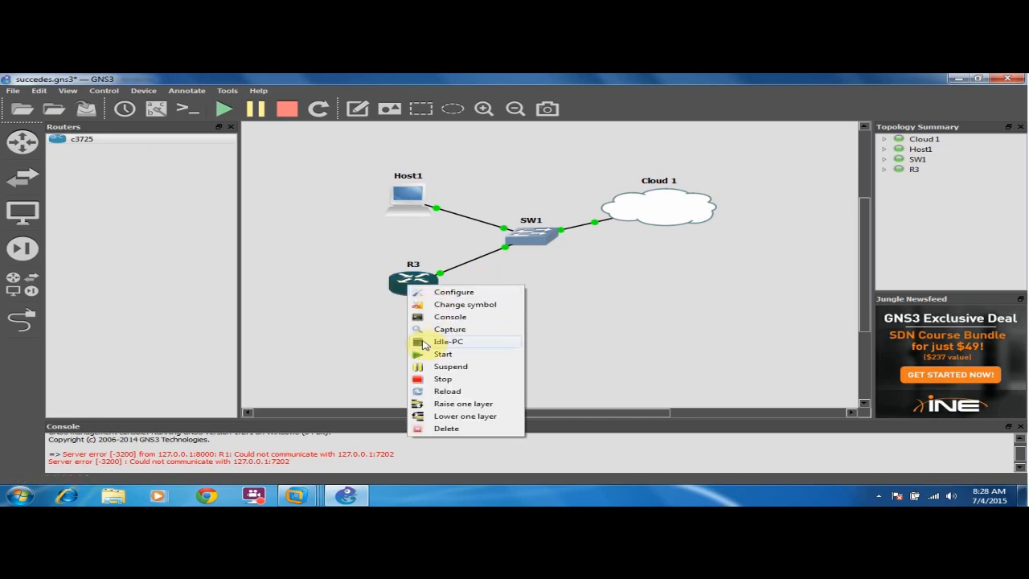
Enter global configuration mode in R3's console, repositioning the console window over the topology.
click(434, 316)
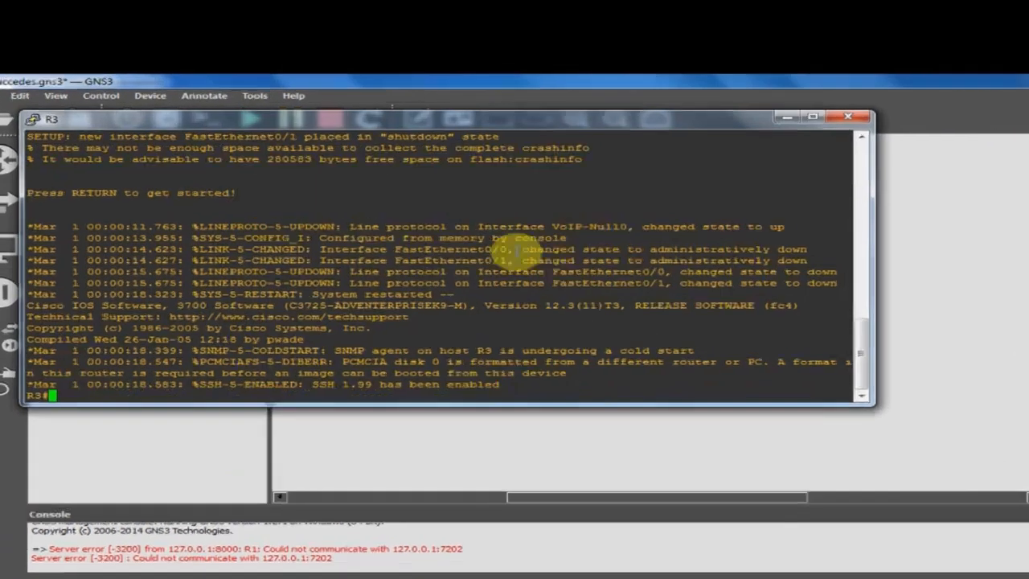
text(conf t)
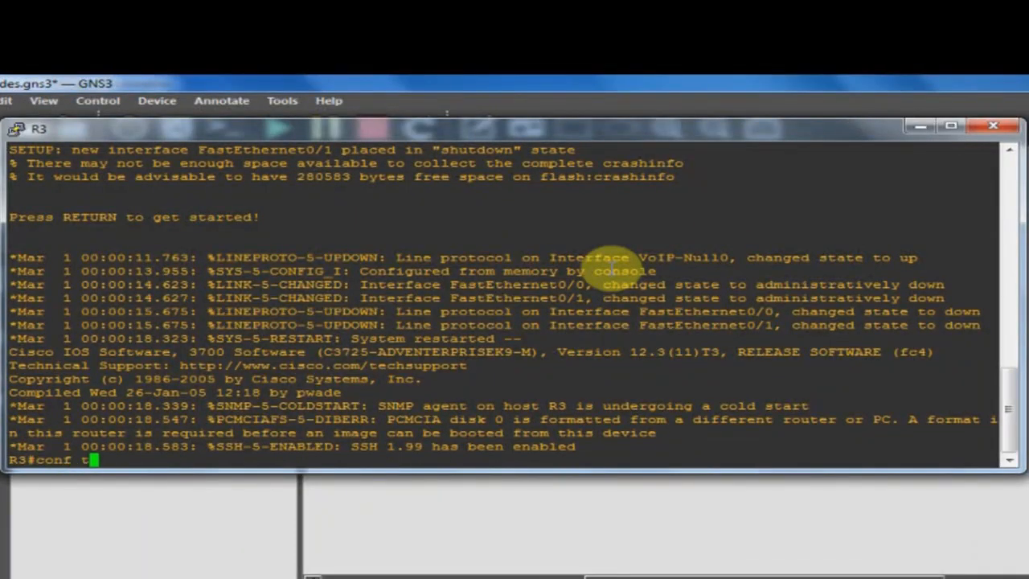
key(Return)
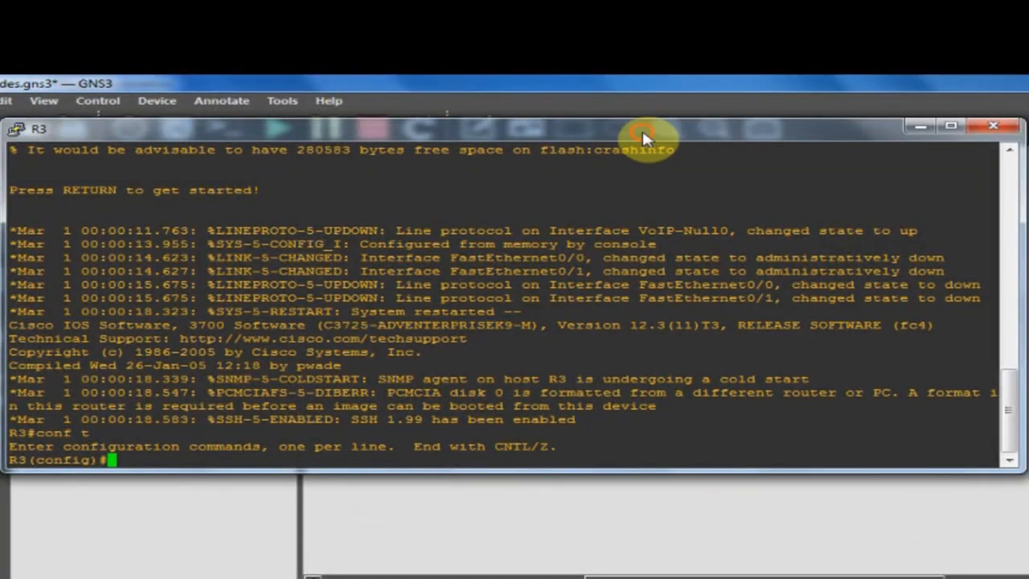
drag(640, 134, 659, 154)
drag(746, 250, 880, 467)
click(775, 156)
drag(829, 202, 1023, 435)
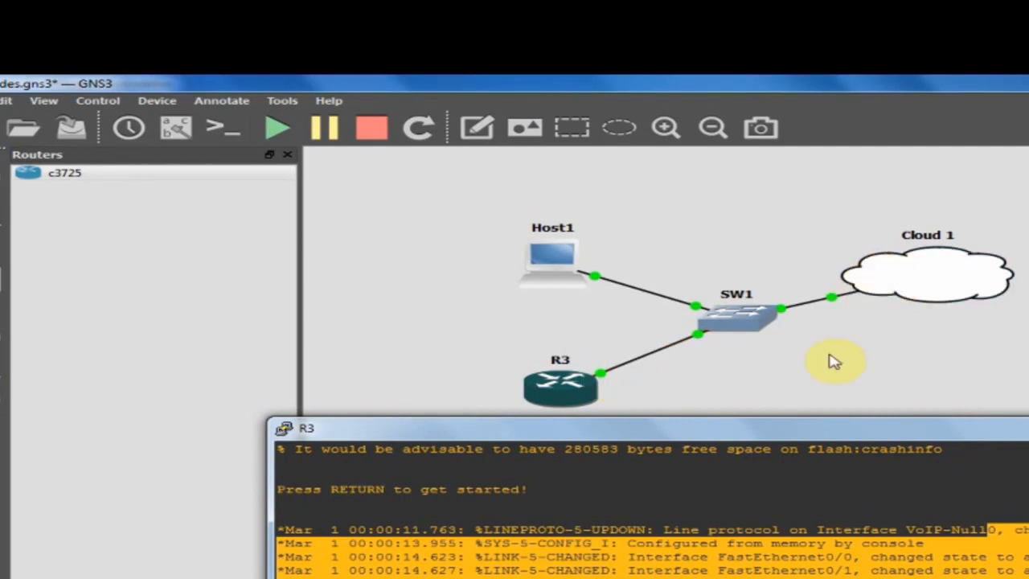
drag(798, 431, 755, 190)
key(Return)
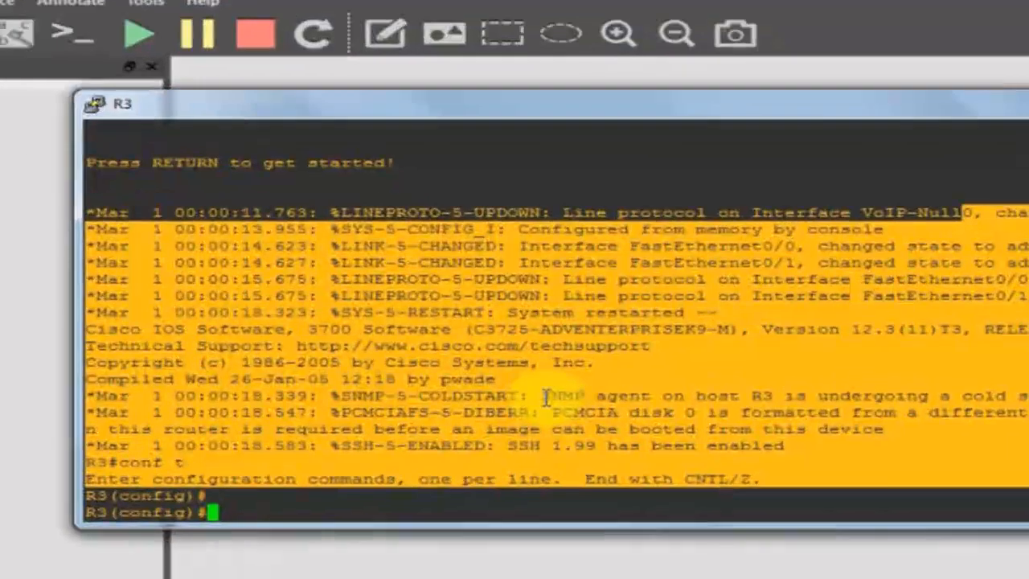
click(546, 397)
scroll(546, 398, up, 1)
scroll(547, 397, down, 1)
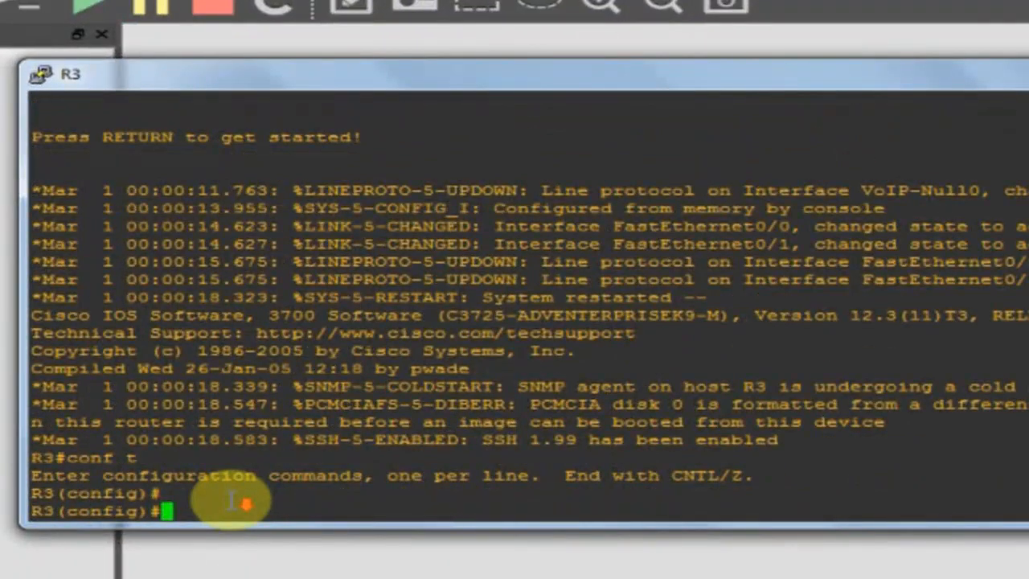
Bring FastEthernet0/0 up with no shutdown and set it to ip address dhcp.
text(int fa )
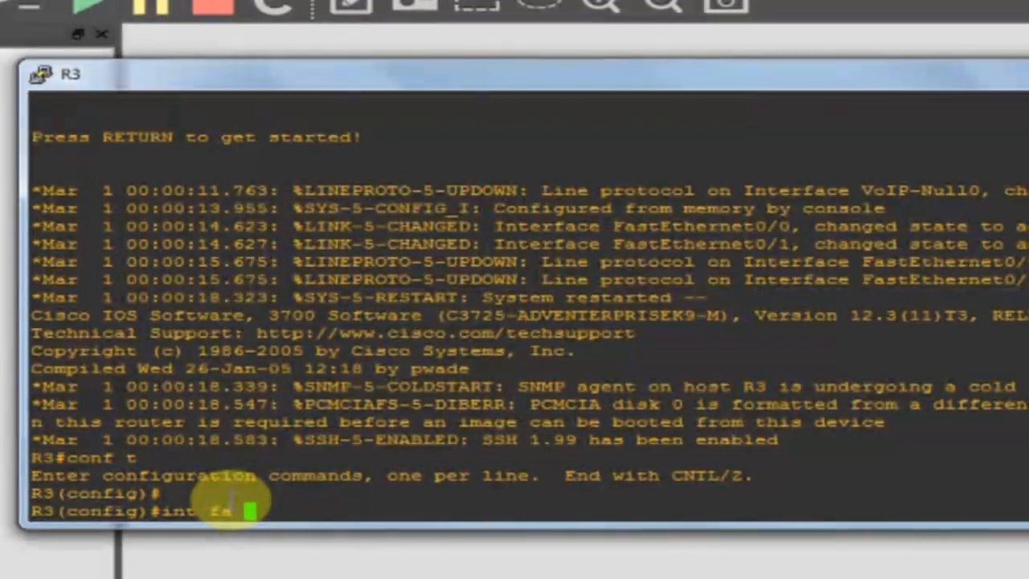
text(0/0)
key(Return)
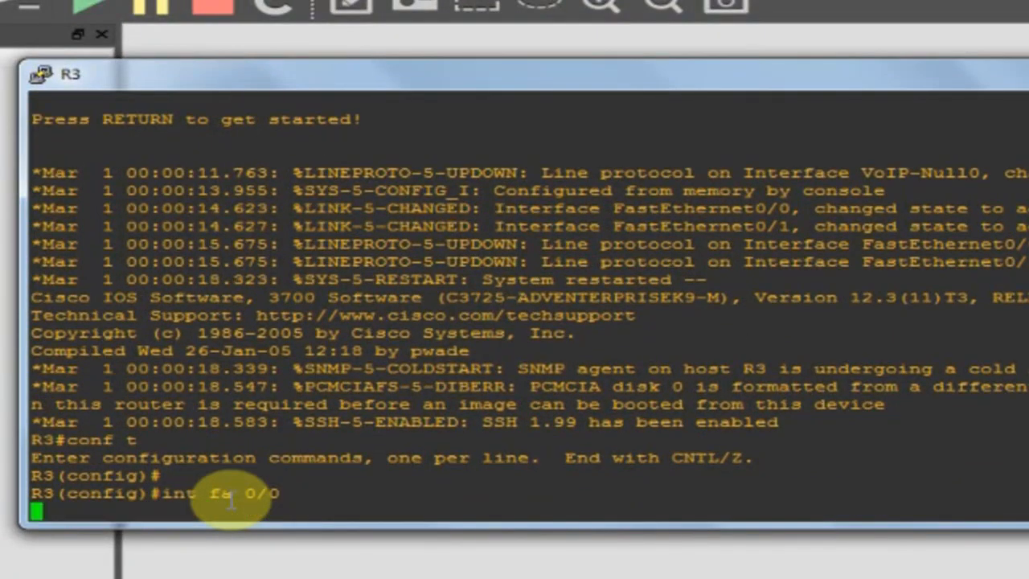
text(no sh)
key(Tab)
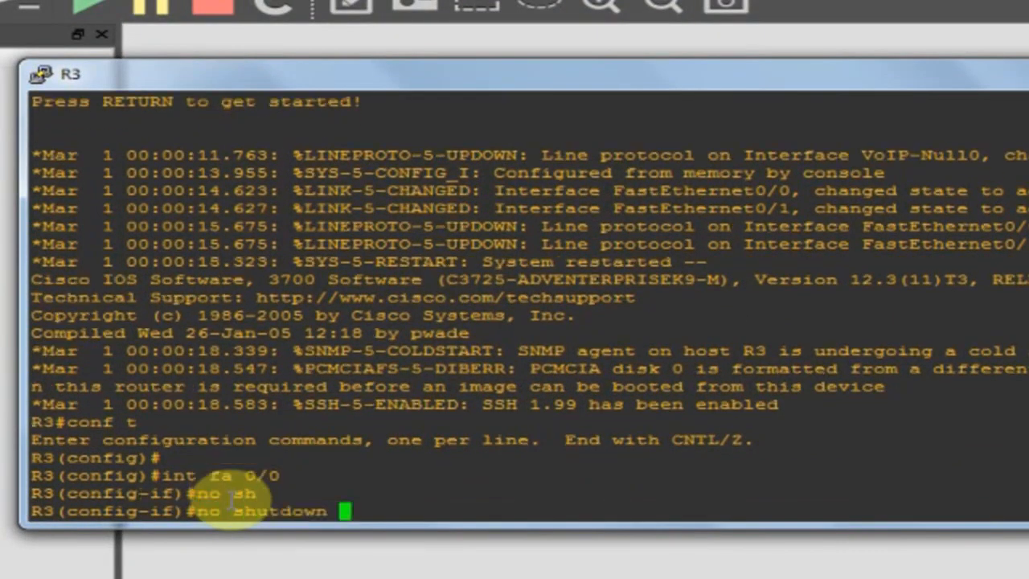
key(Return)
text(ip add)
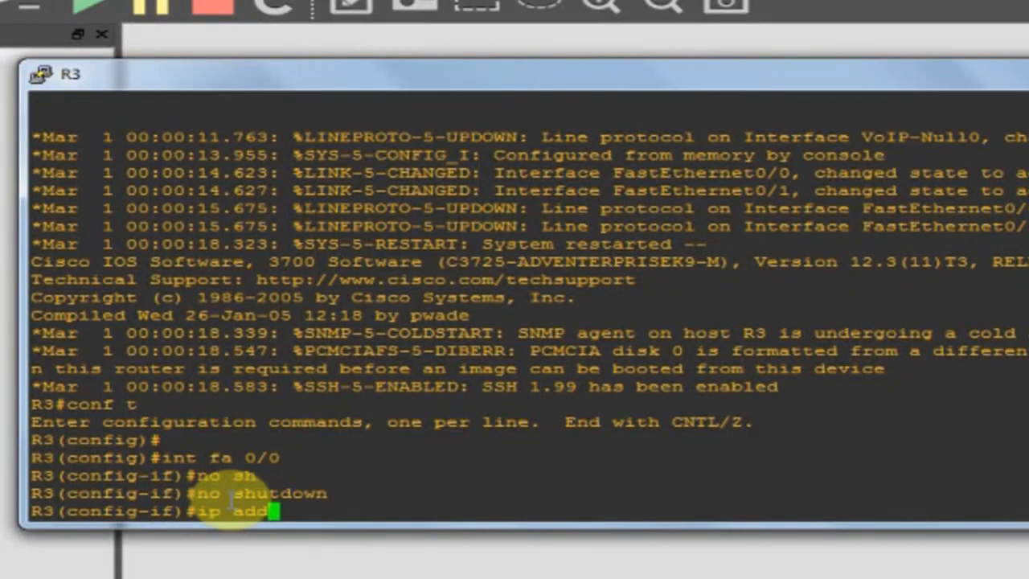
key(Tab)
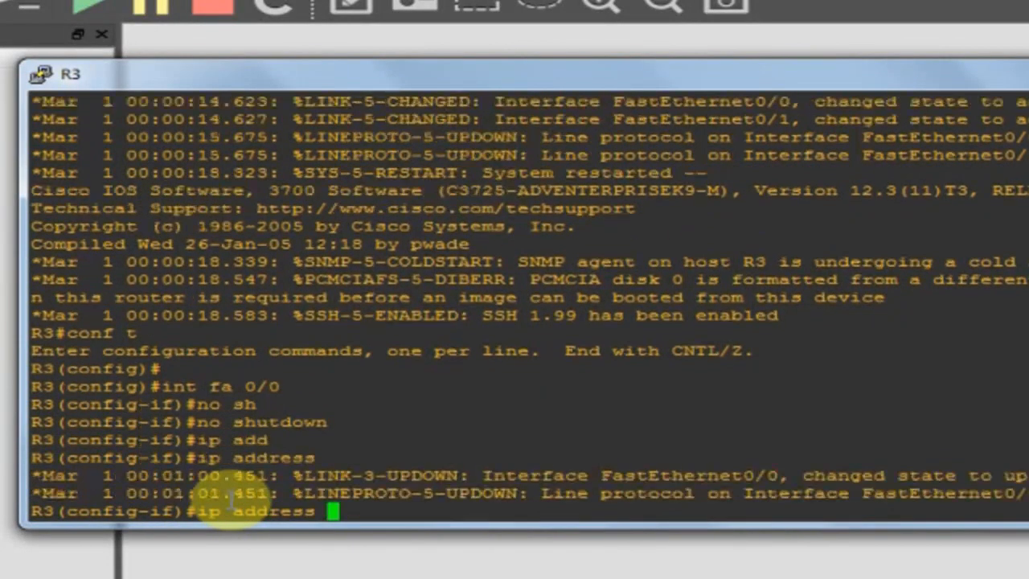
text(dh)
key(Tab)
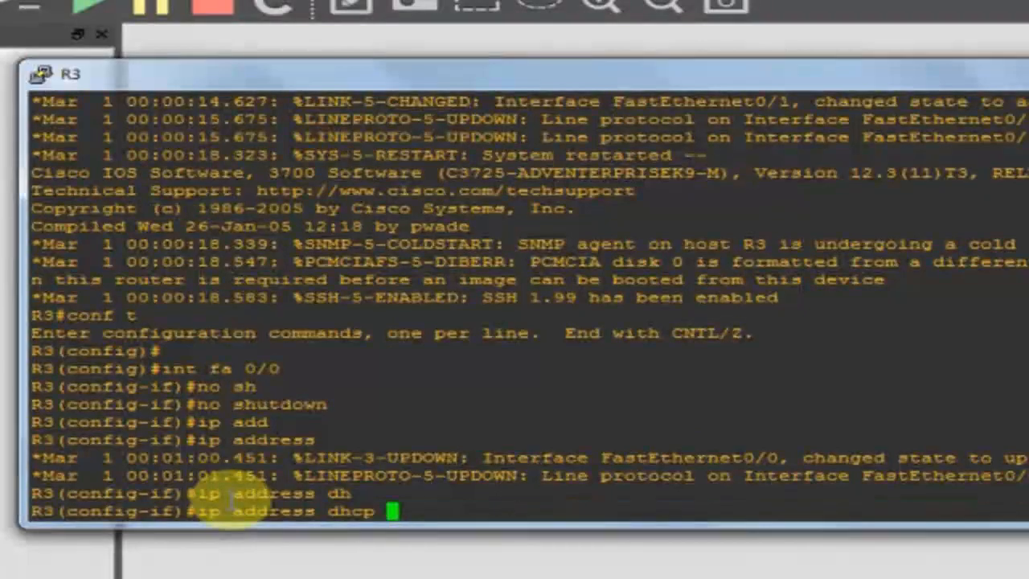
key(Return)
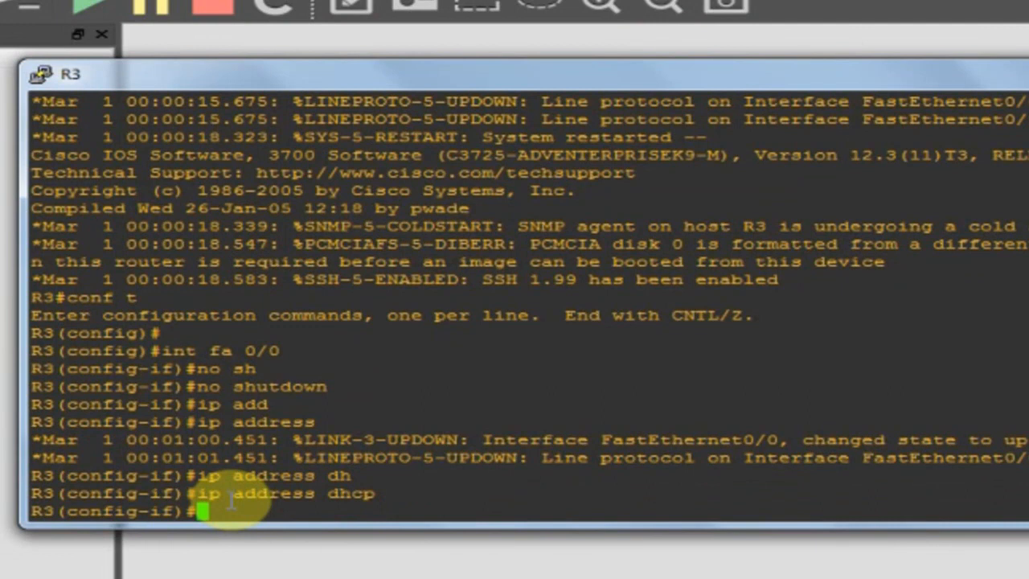
Save R3's configuration to NVRAM with do wr, exit config mode, and type show ip int bri.
text(do wr)
key(Return)
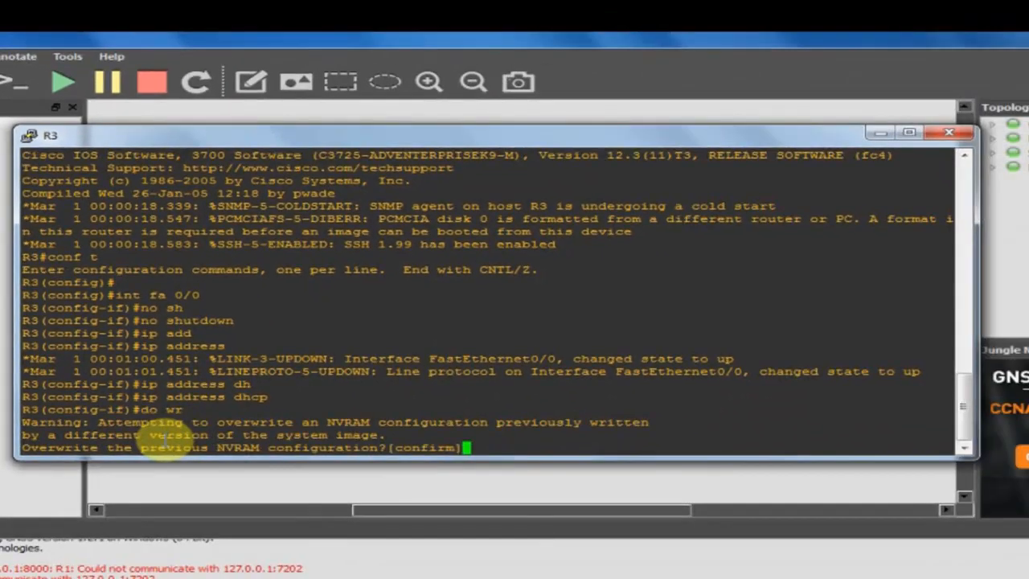
text(y)
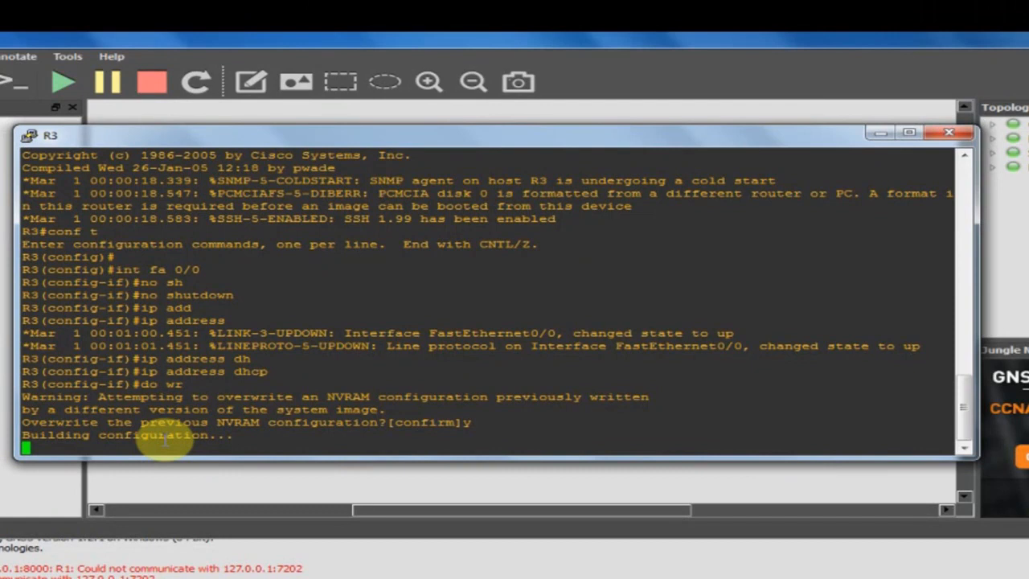
key(Return)
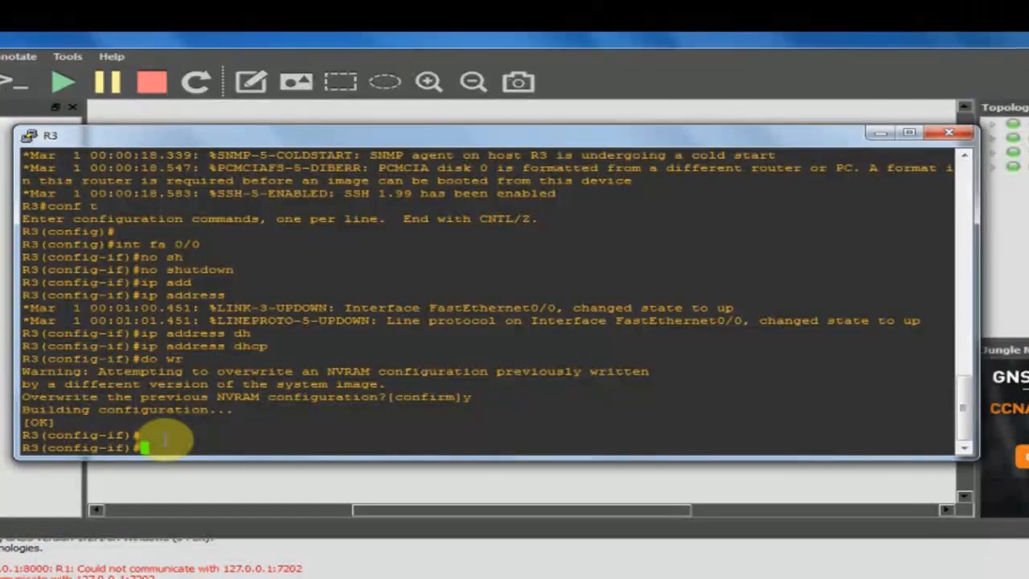
text(end)
key(Return)
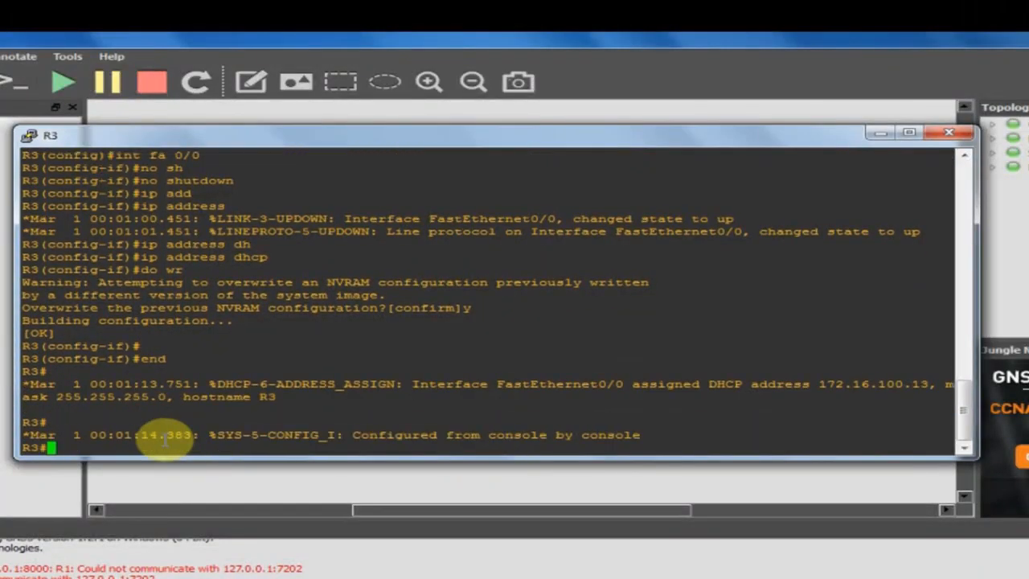
text(show ip int bri)
List R3's interfaces, then ping 8.8.8.8 and 192.168.1.1 successfully.
key(Return)
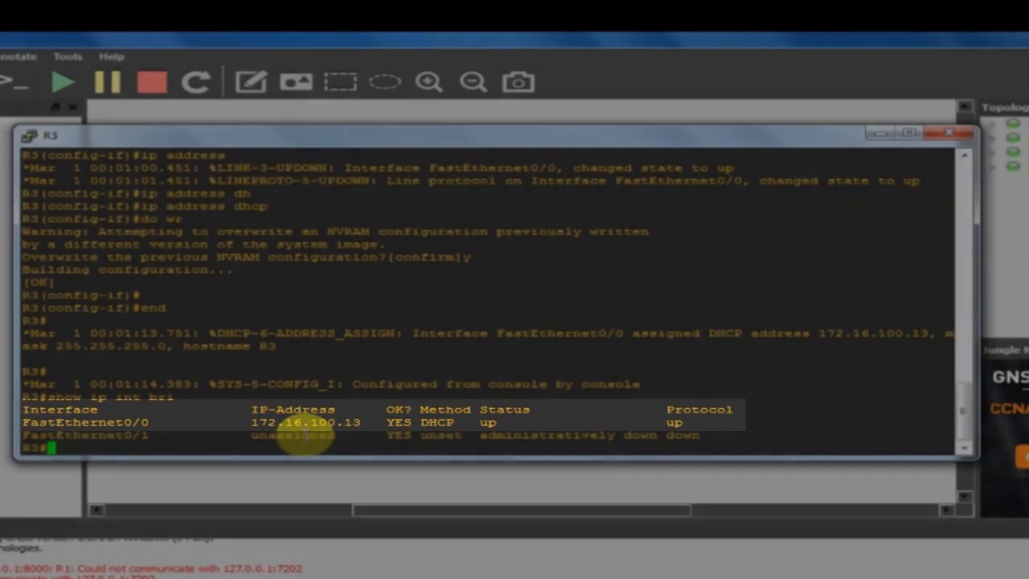
text(ping )
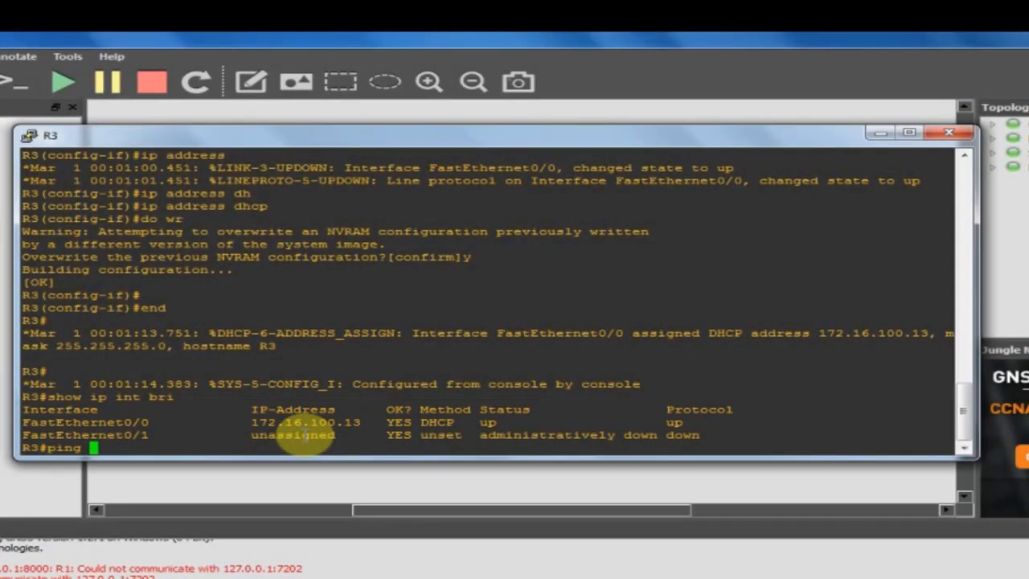
text(8.8.8.8)
key(Return)
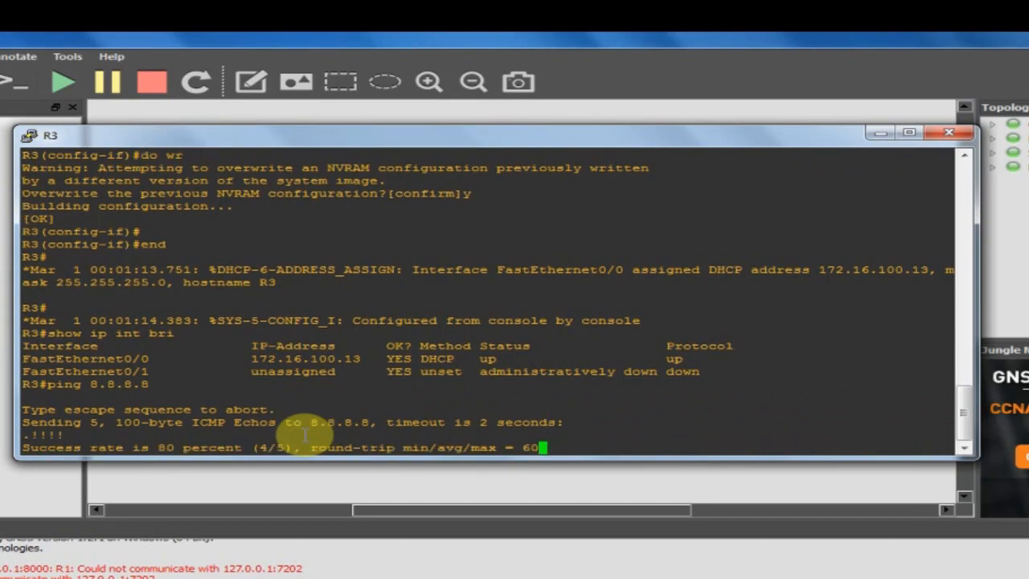
text(ping 192,1)
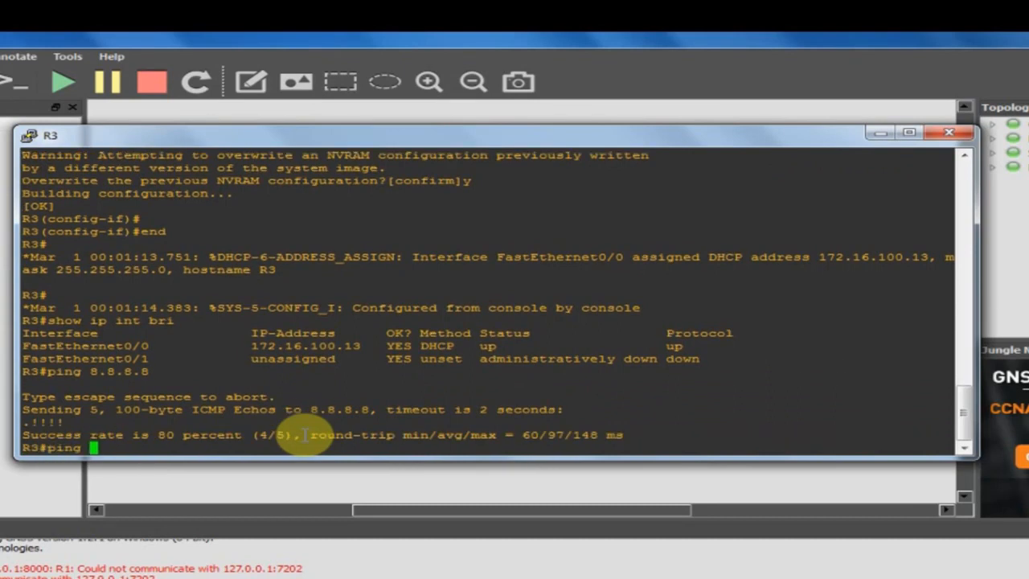
key(BackSpace)
key(BackSpace)
text(.168.1.1)
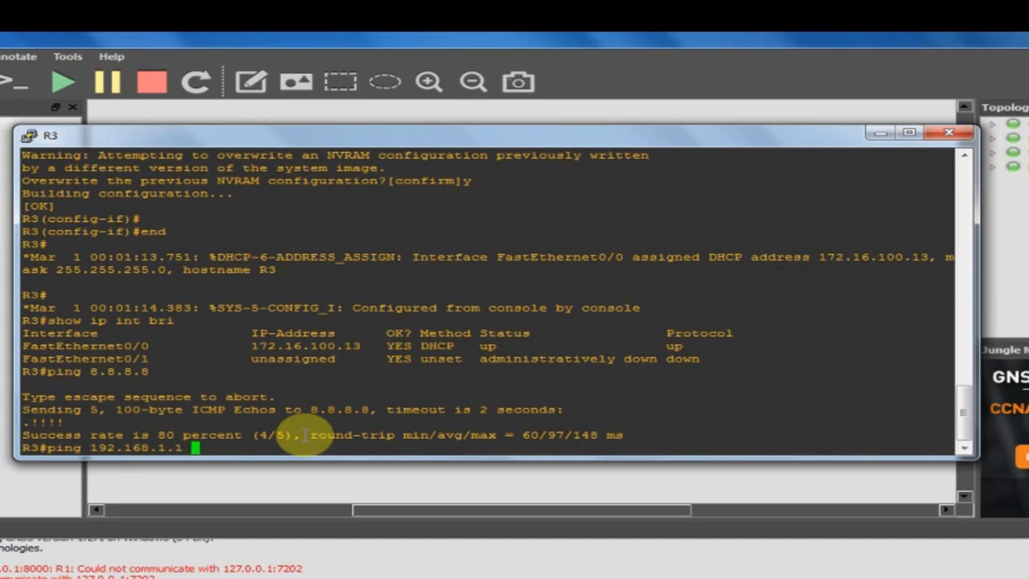
key(Return)
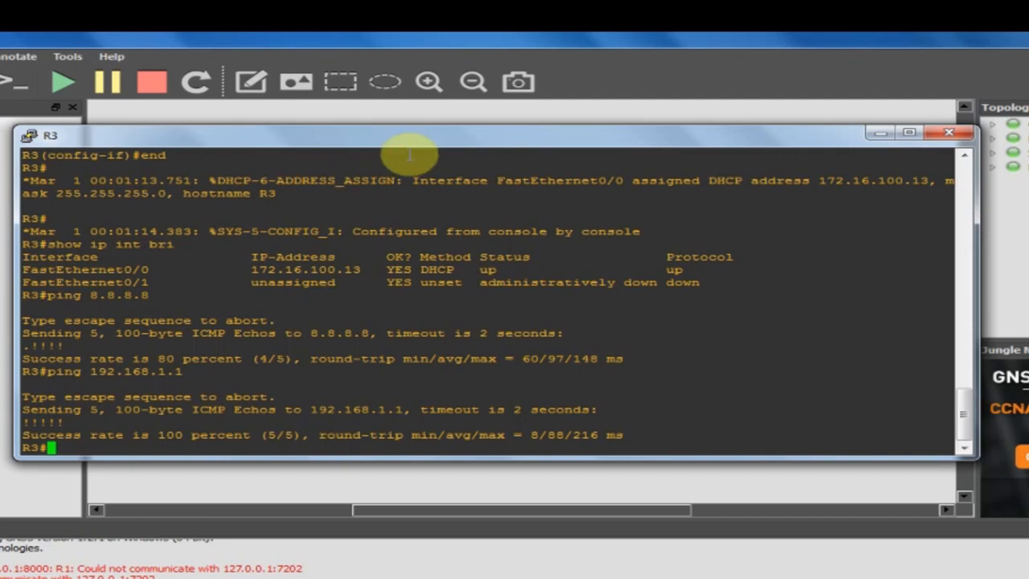
Move the console aside to view the topology and back, highlighting the FastEthernet0/1 entry.
drag(423, 138, 442, 394)
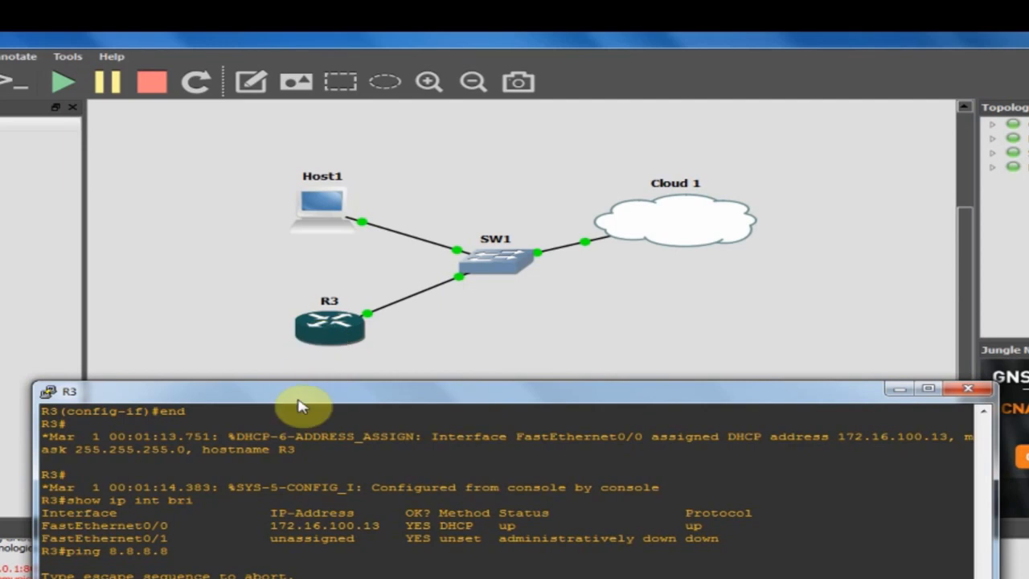
drag(296, 404, 318, 199)
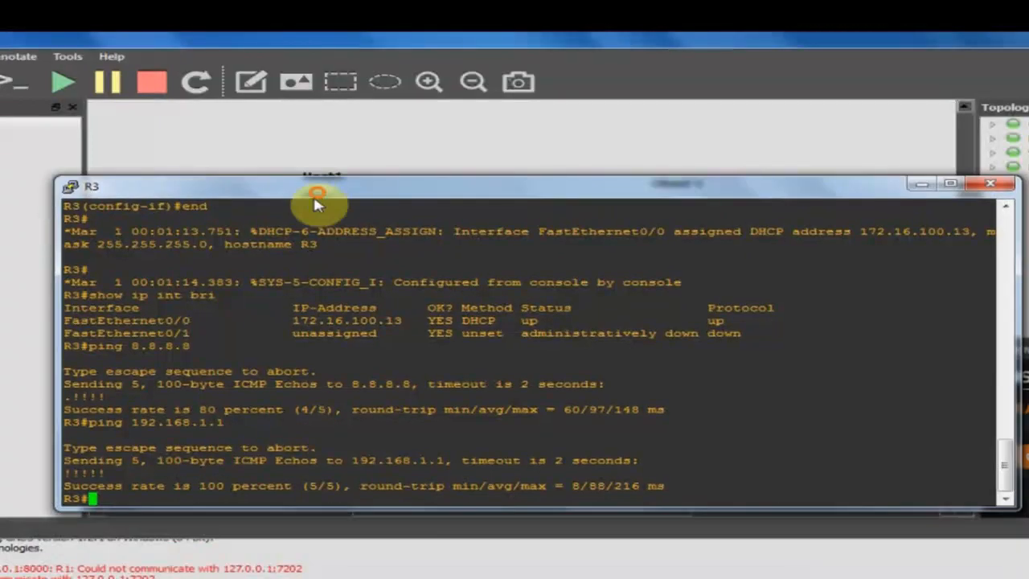
drag(160, 333, 456, 332)
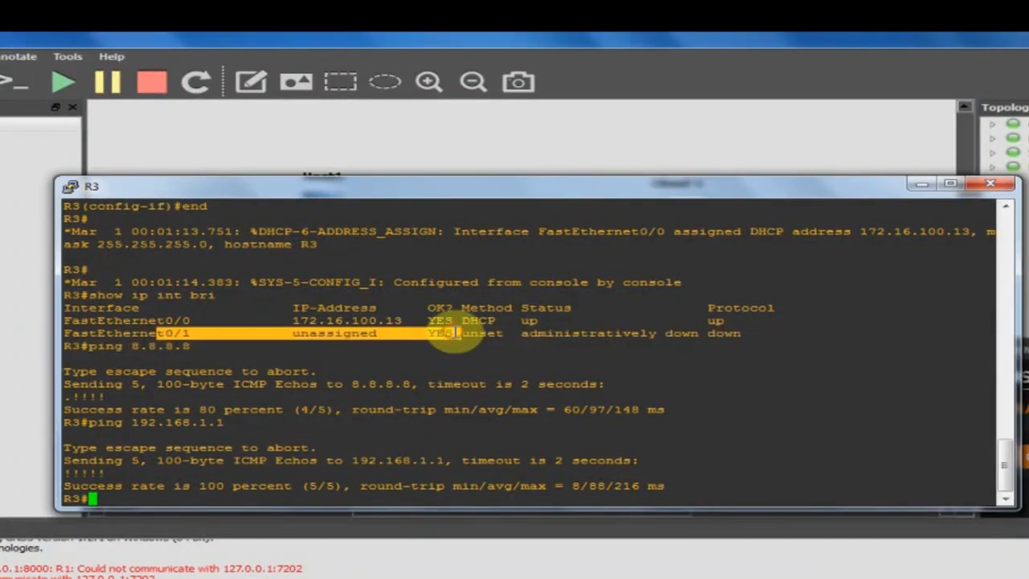
click(159, 495)
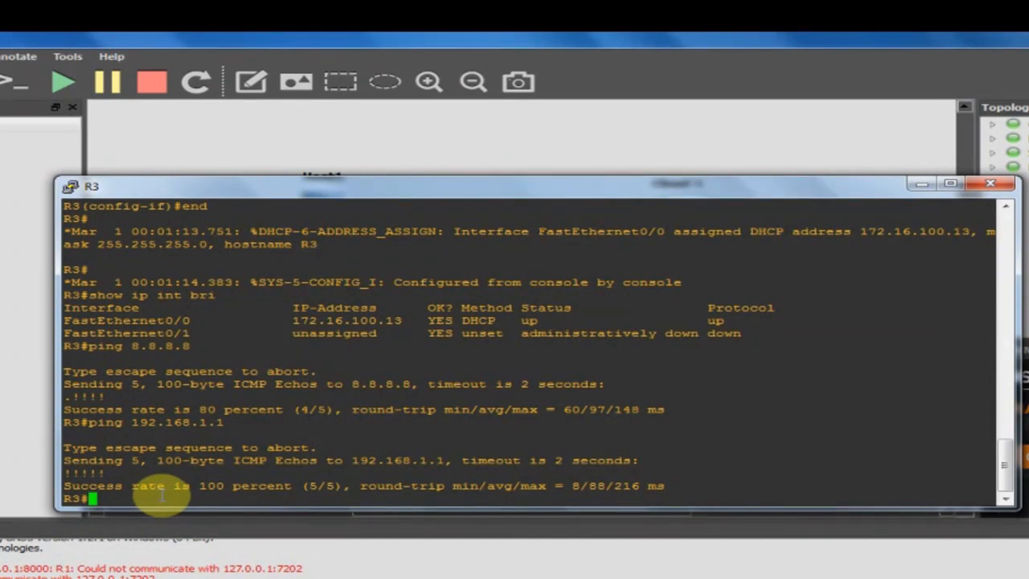
Enter configuration mode and bring R3's FastEthernet0/1 up with no shutdown.
text(cinf t)
key(Return)
text(cc)
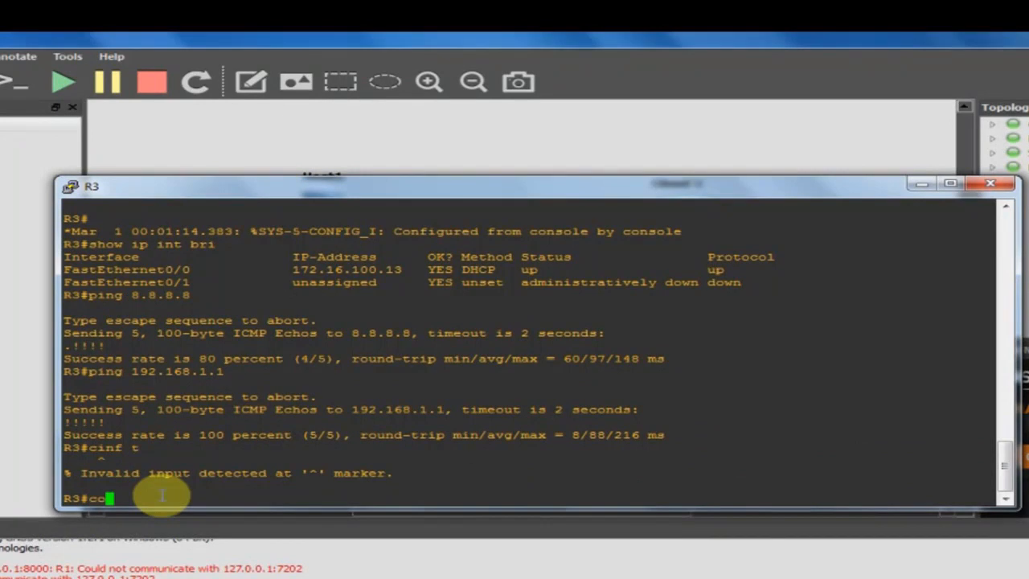
key(BackSpace)
text(onf t)
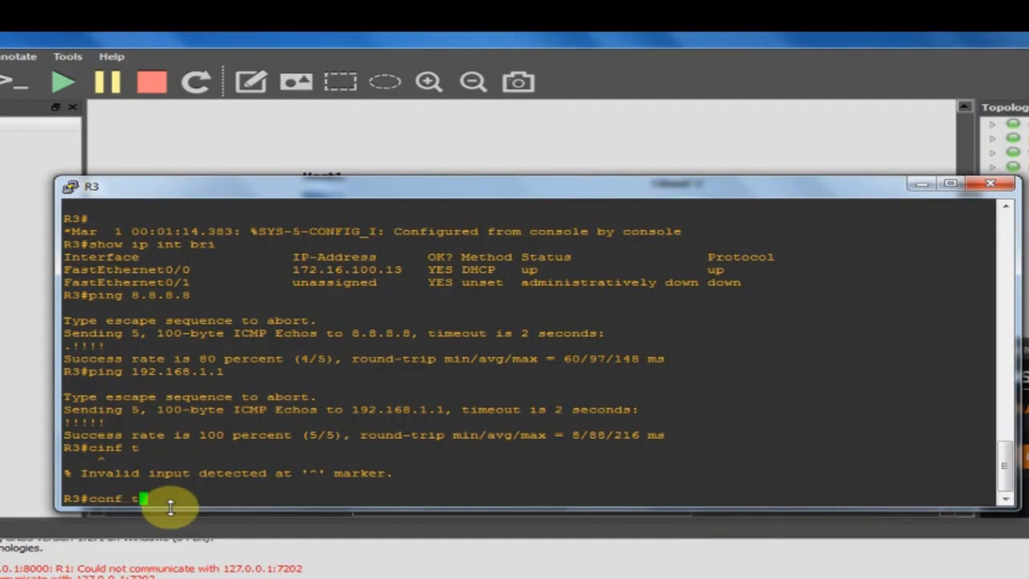
key(Return)
text(int fa 0/1)
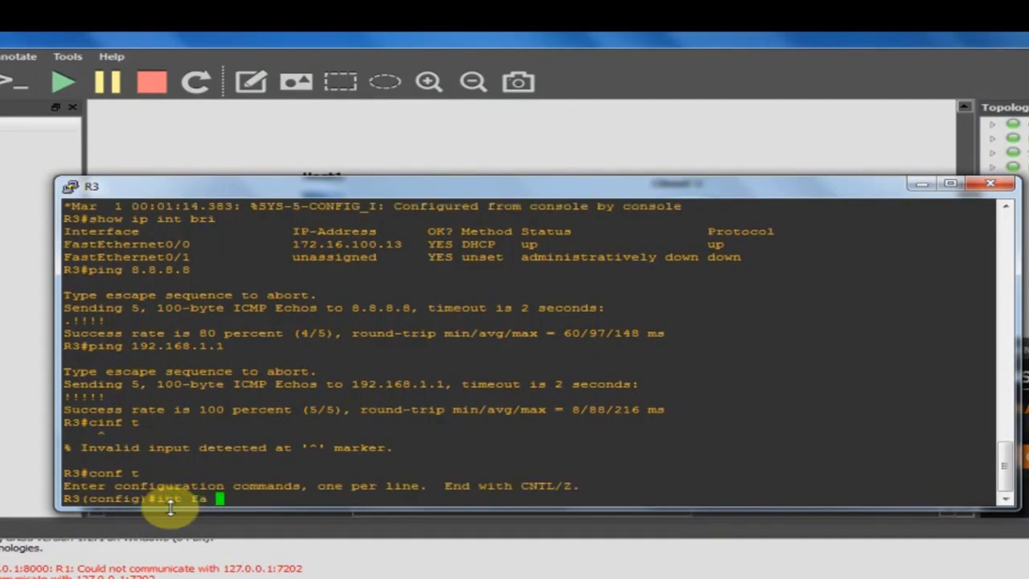
key(Return)
text(no sh)
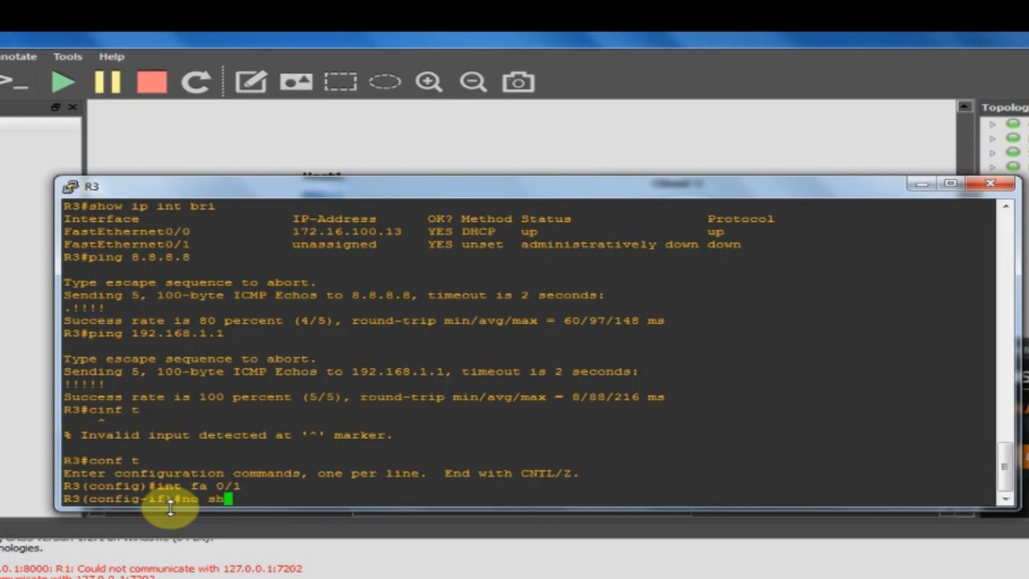
key(Tab)
key(Return)
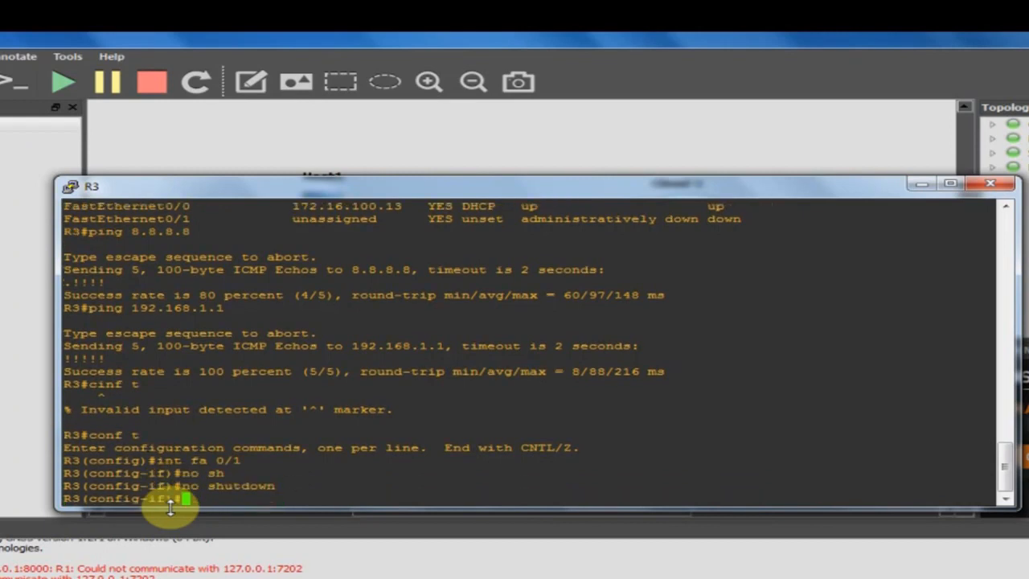
Assign FastEthernet0/1 the address 10.10.10.1 255.255.255.0 and exit configuration mode.
text(ip add)
key(Tab)
text(10.1)
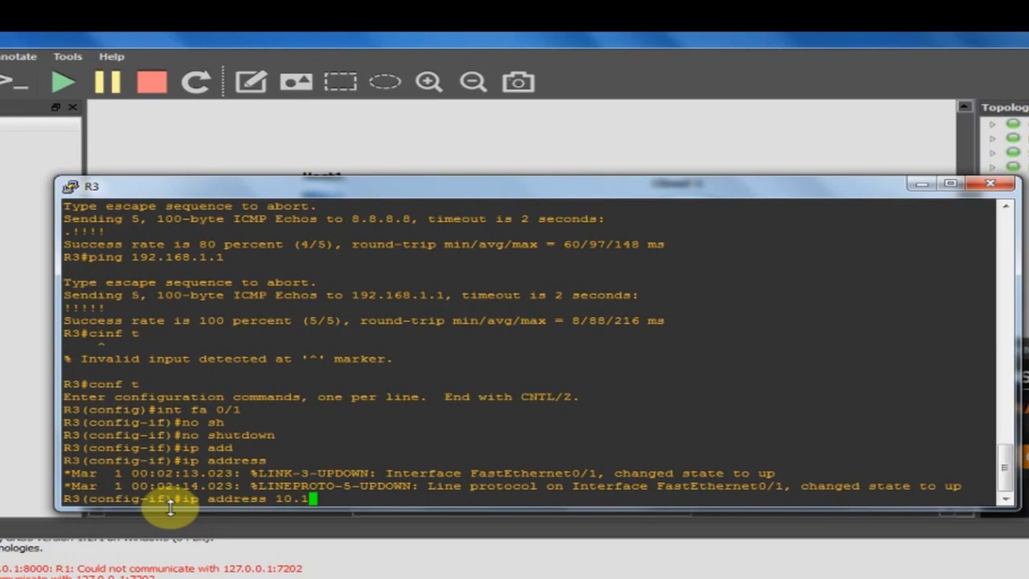
text(0.10.1 255.255.255)
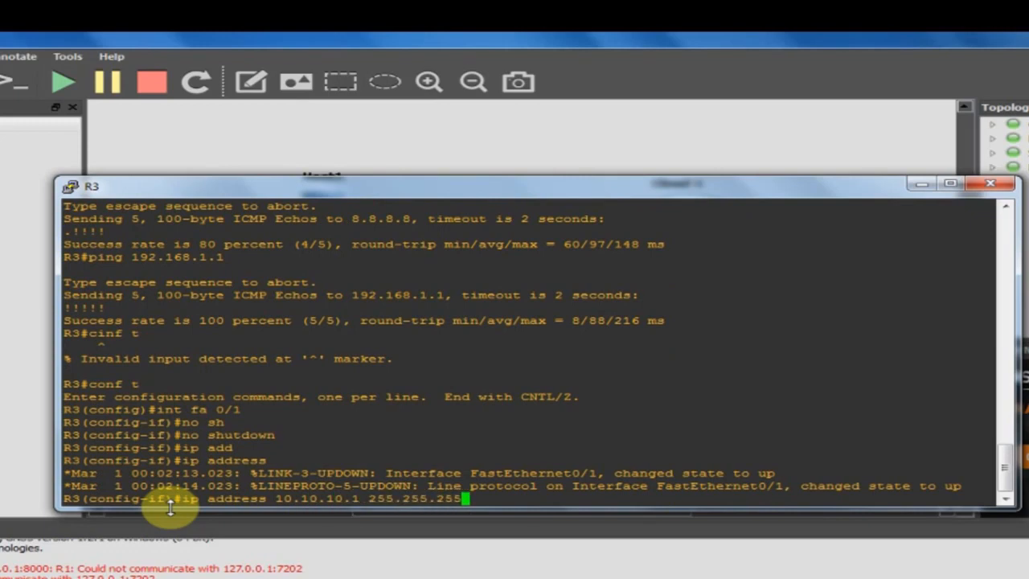
text(.0)
key(Return)
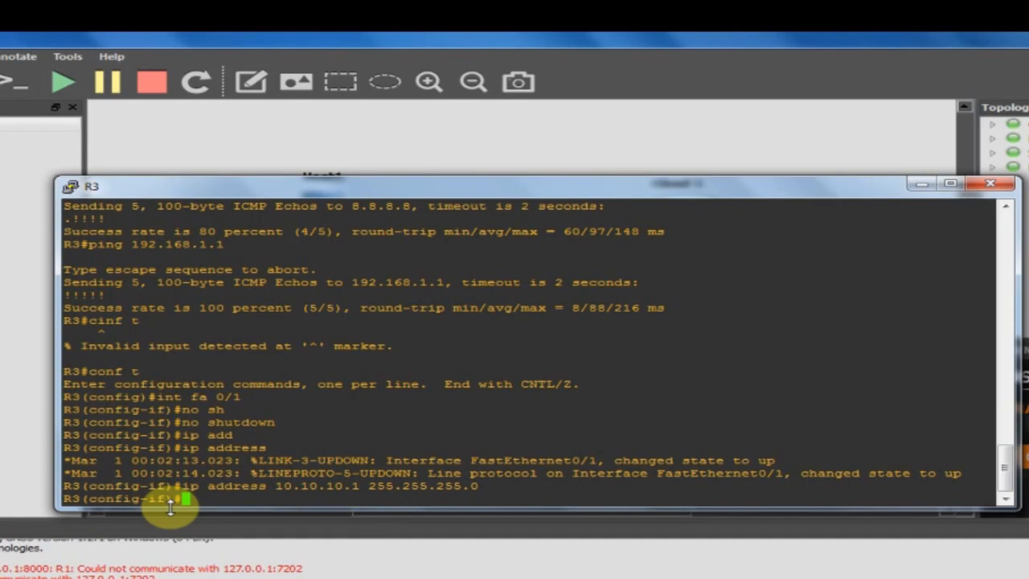
text(end)
key(Return)
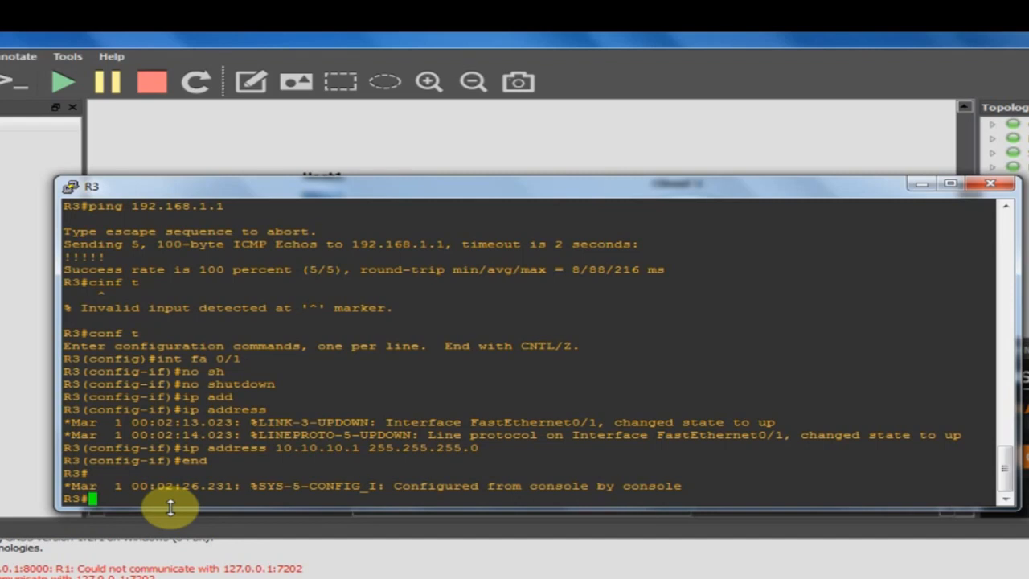
text(ping 192.168.1.1 sou)
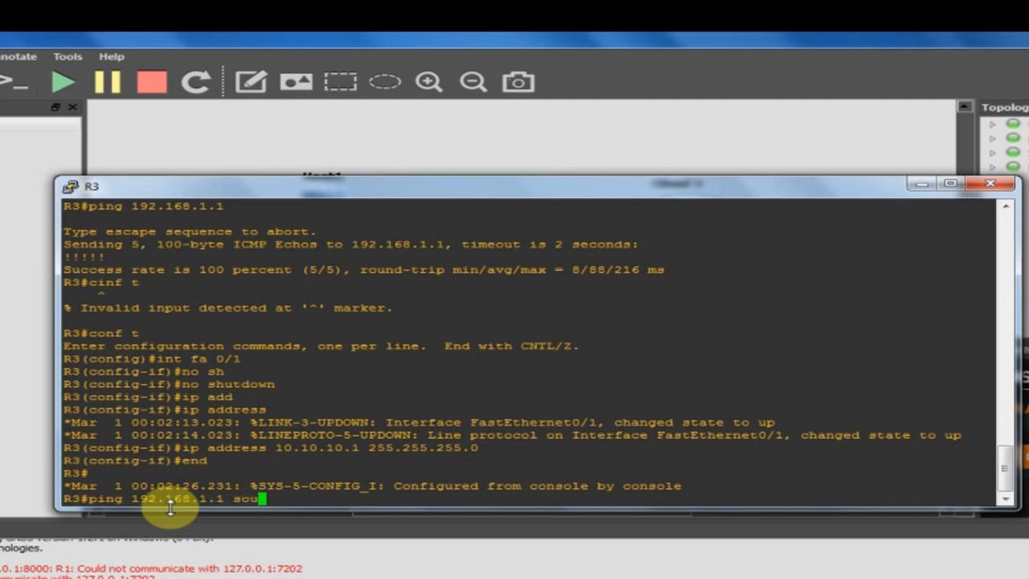
Ping 192.168.1.1 sourced from FastEthernet0/1, which fails with 0 percent, then move the console aside.
key(Tab)
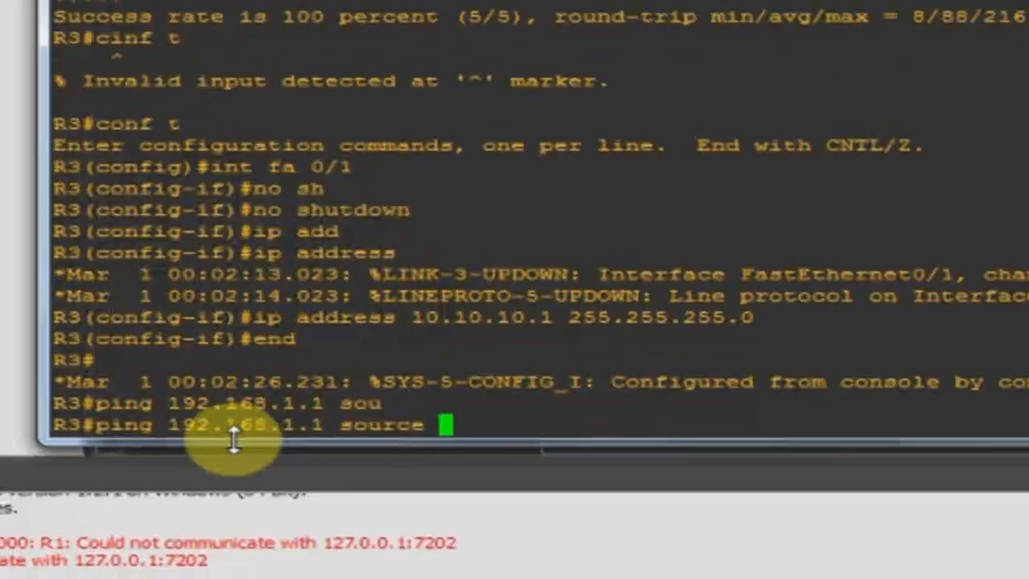
text(f)
key(Tab)
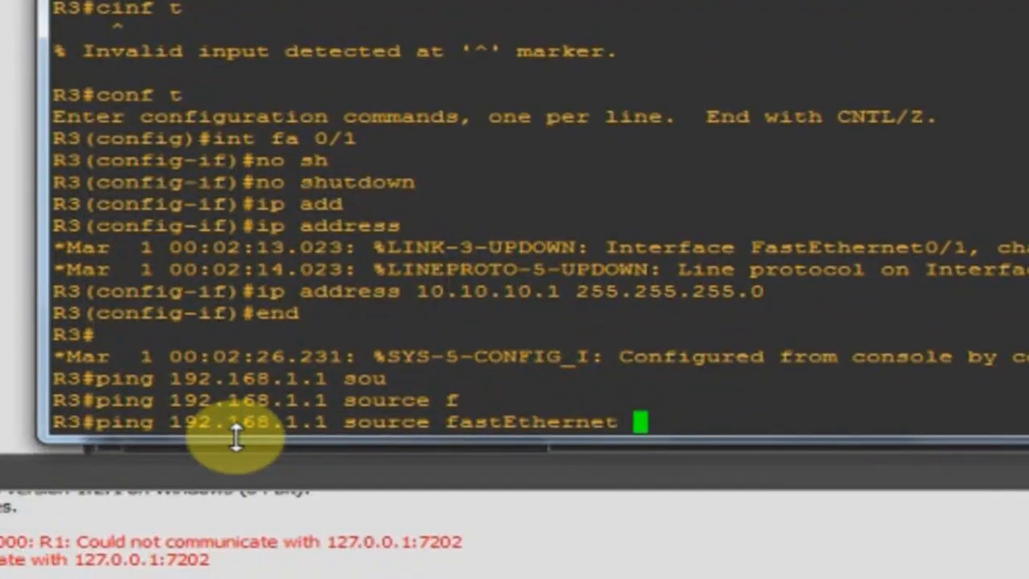
text(0/1)
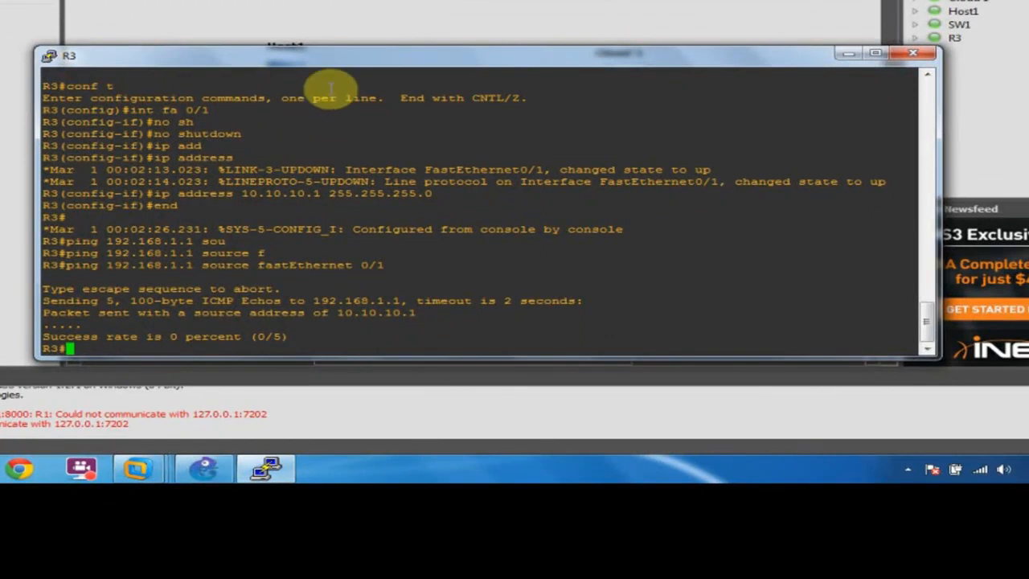
drag(356, 58, 327, 41)
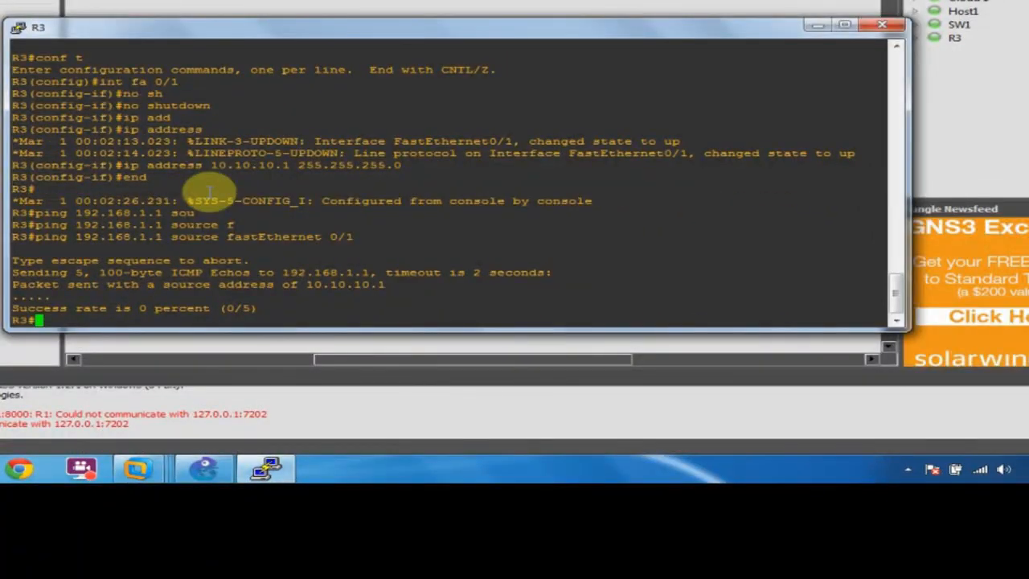
Mark R3's FastEthernet0/0 as the ip nat outside interface.
text(conf t)
key(Return)
text(ig)#i)
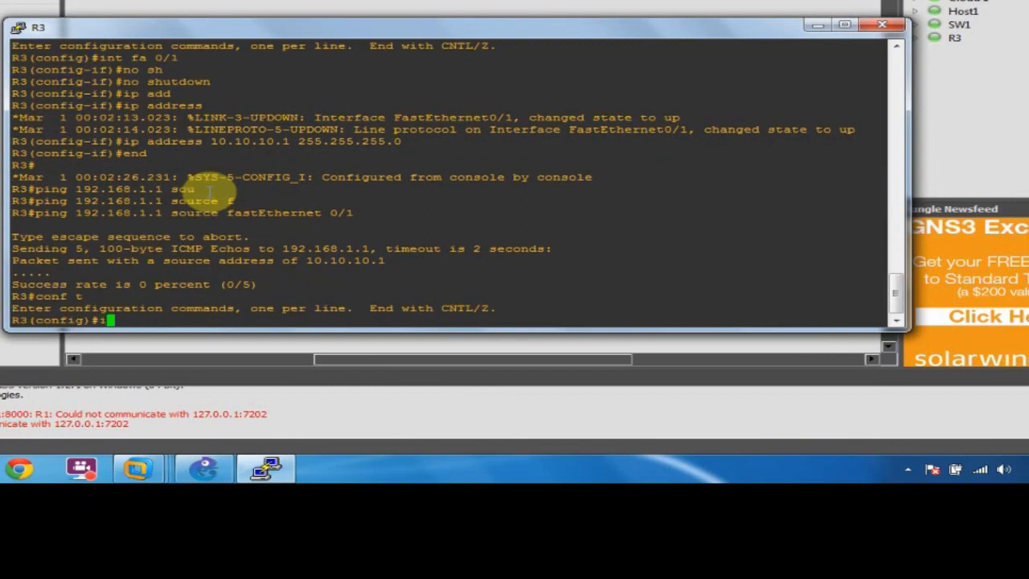
text(nt fa 0/0)
key(Return)
text(ip )
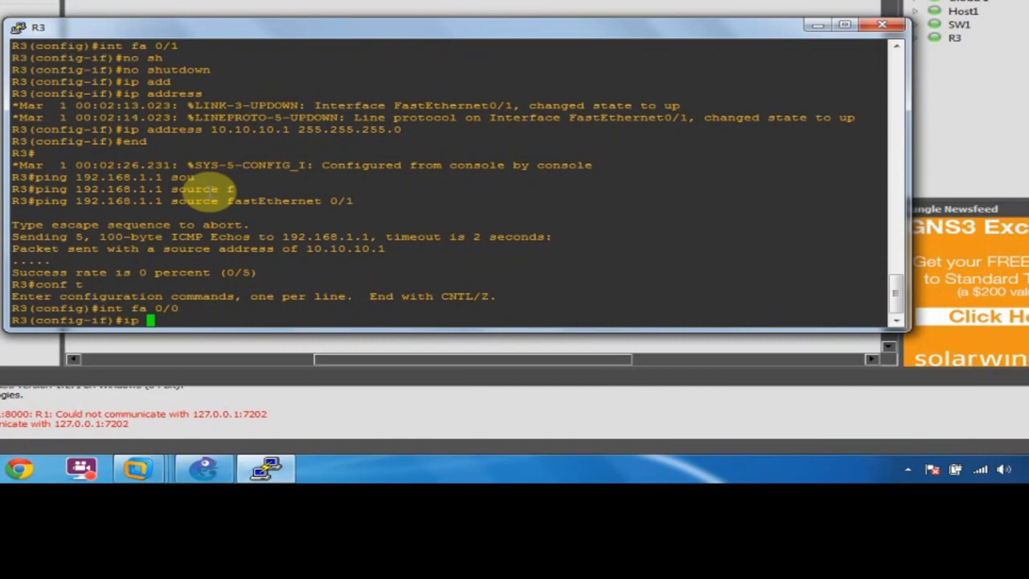
text(na)
key(Tab)
text(ou)
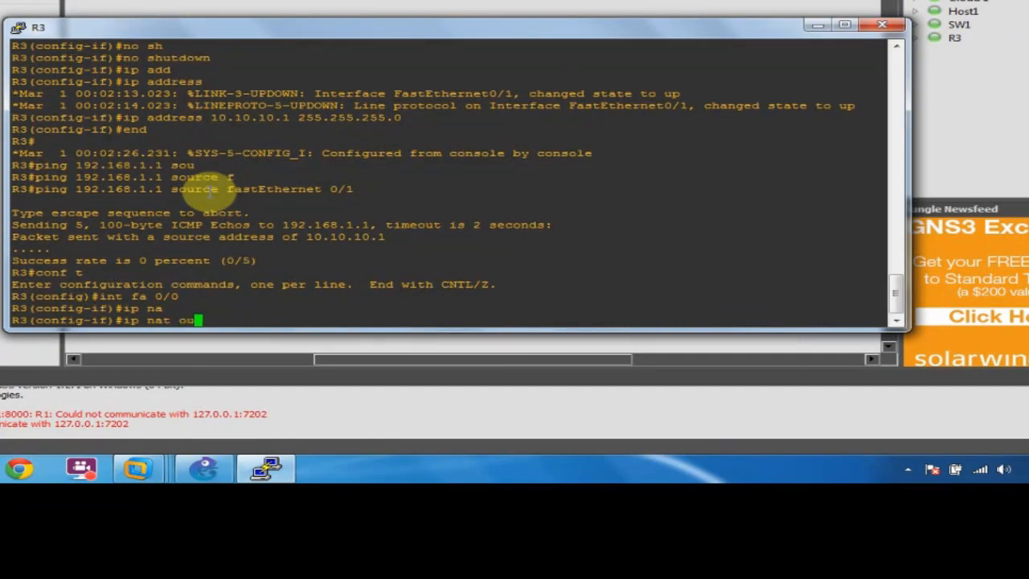
key(Tab)
key(Return)
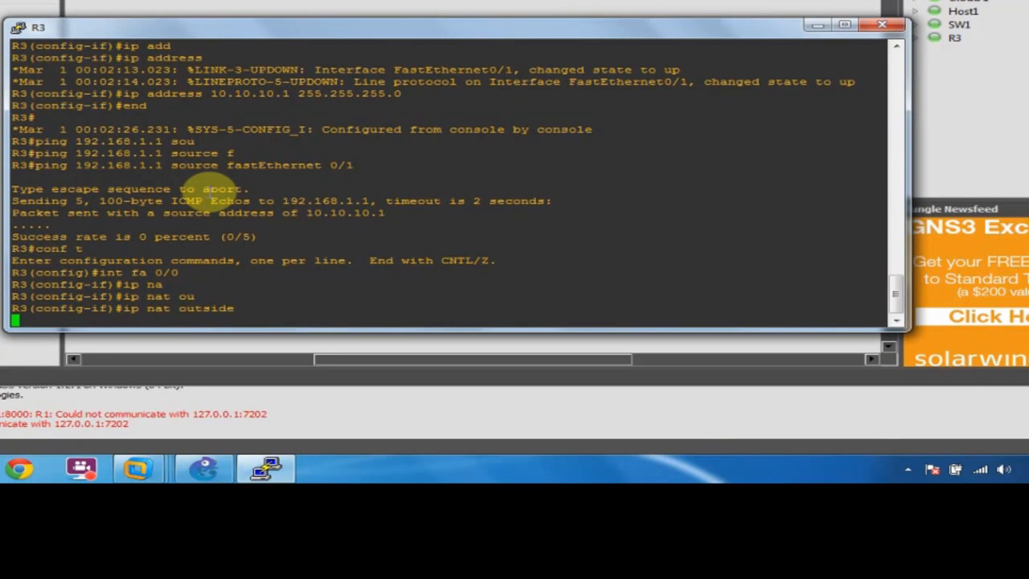
text(exit)
key(Return)
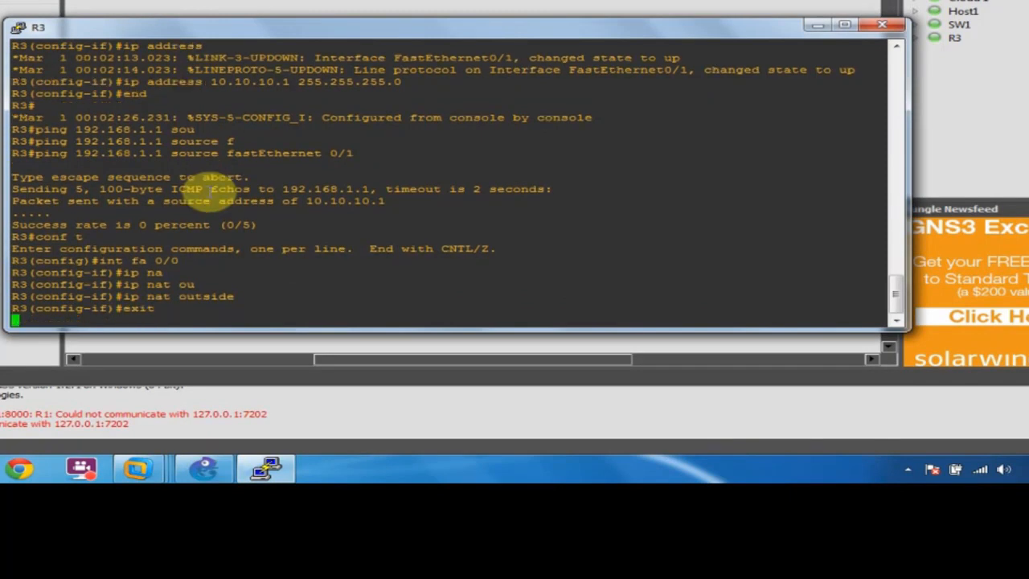
Mark FastEthernet0/1 as the ip nat inside interface, then re-enter global configuration mode.
text(int fa 0/1)
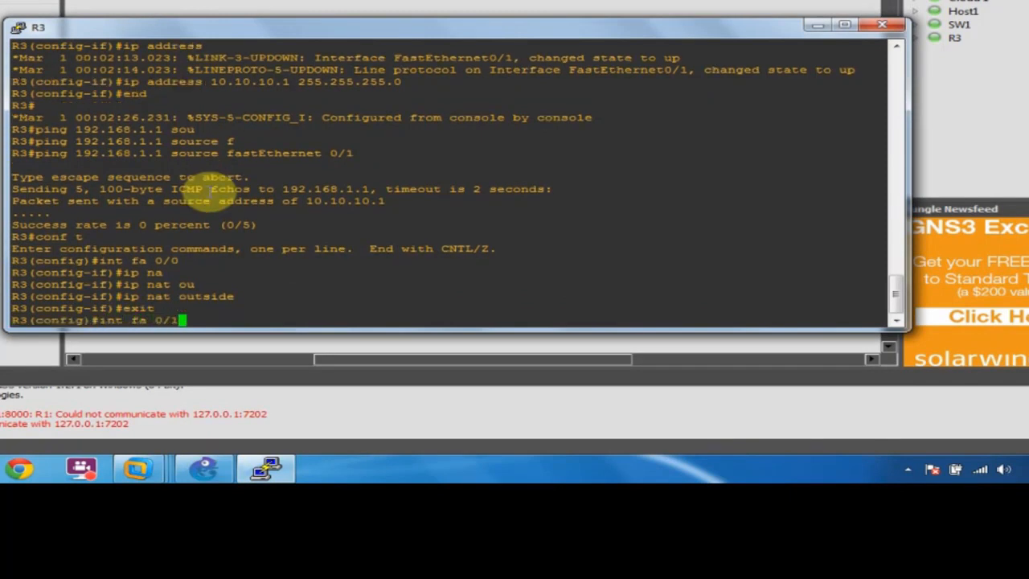
key(Return)
text(ip )
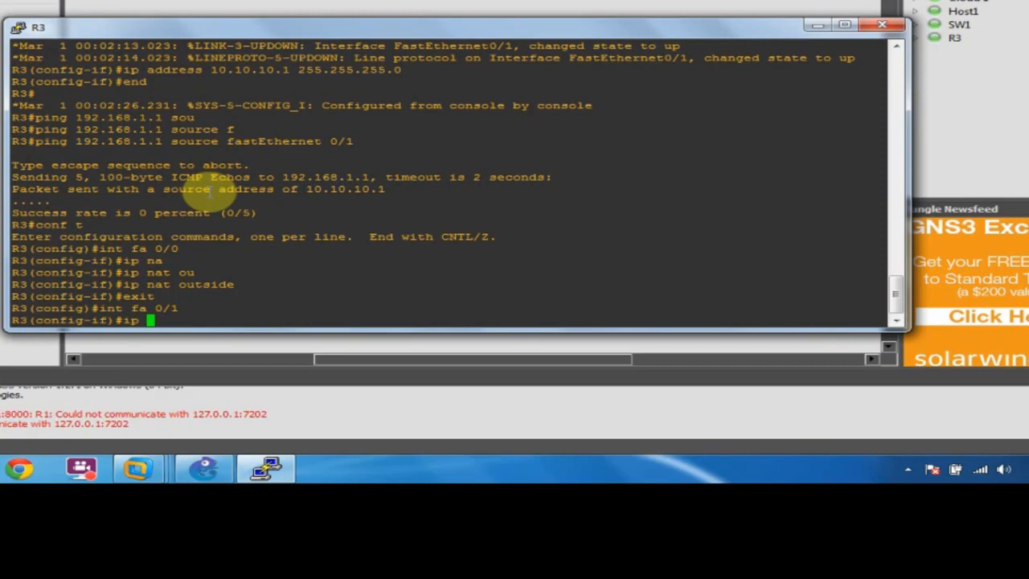
text(nat ins)
key(Tab)
key(Return)
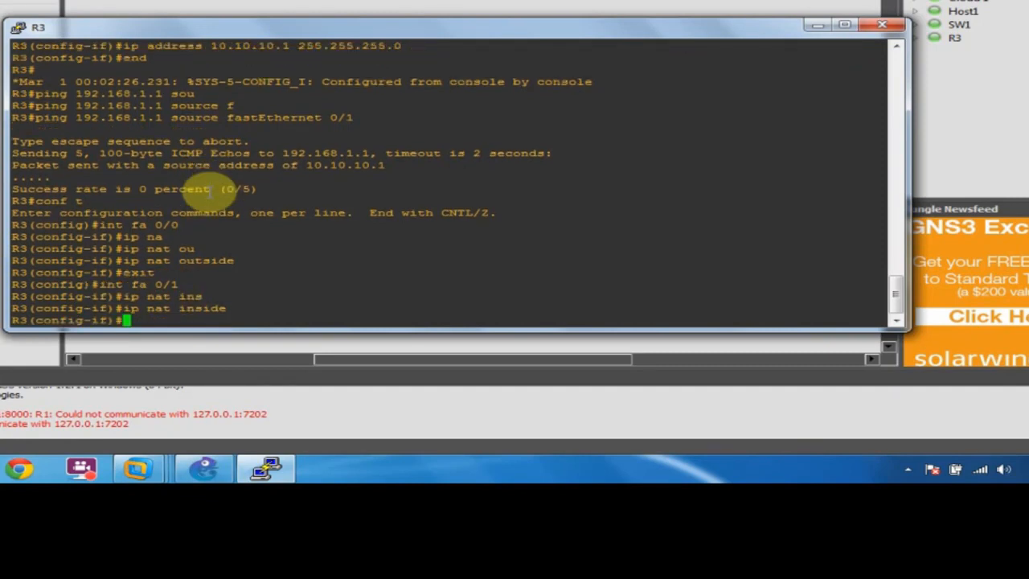
text(end)
key(Return)
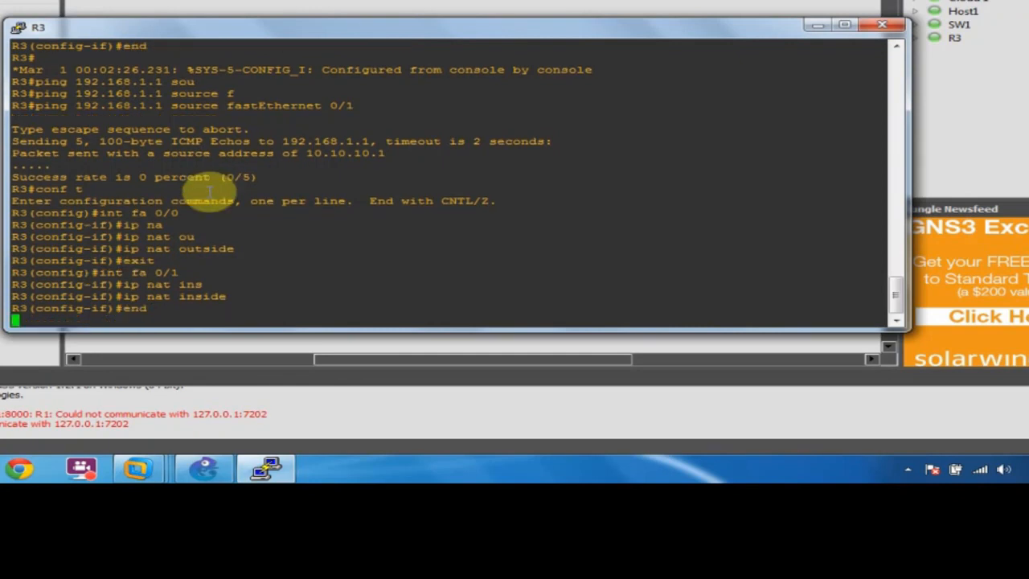
text(conf t)
key(Return)
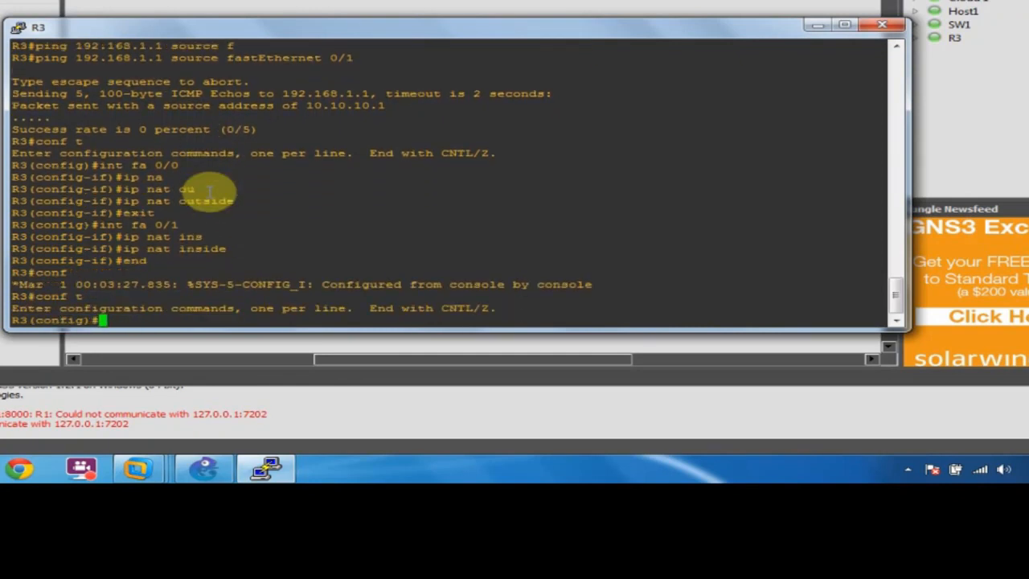
Create the standard access list NAT_ADD on R3.
text(ip acc)
key(Tab)
text(e)
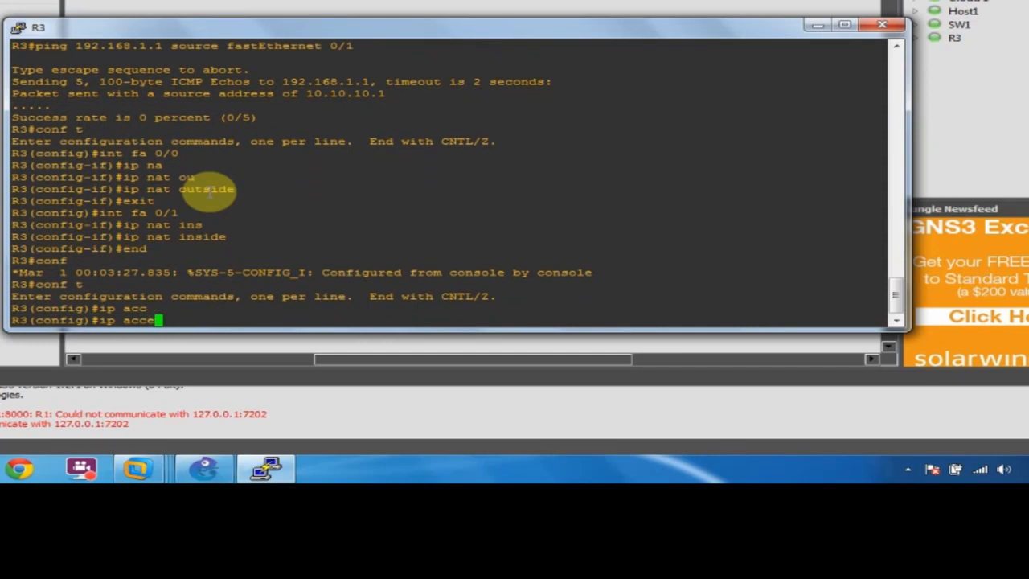
key(Tab)
text(s)
key(Tab)
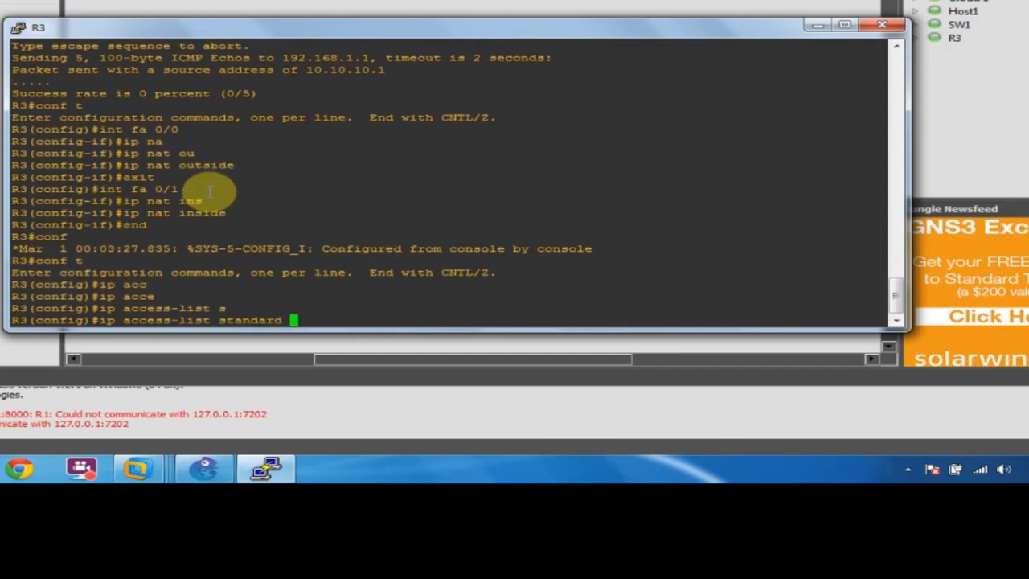
text(?)
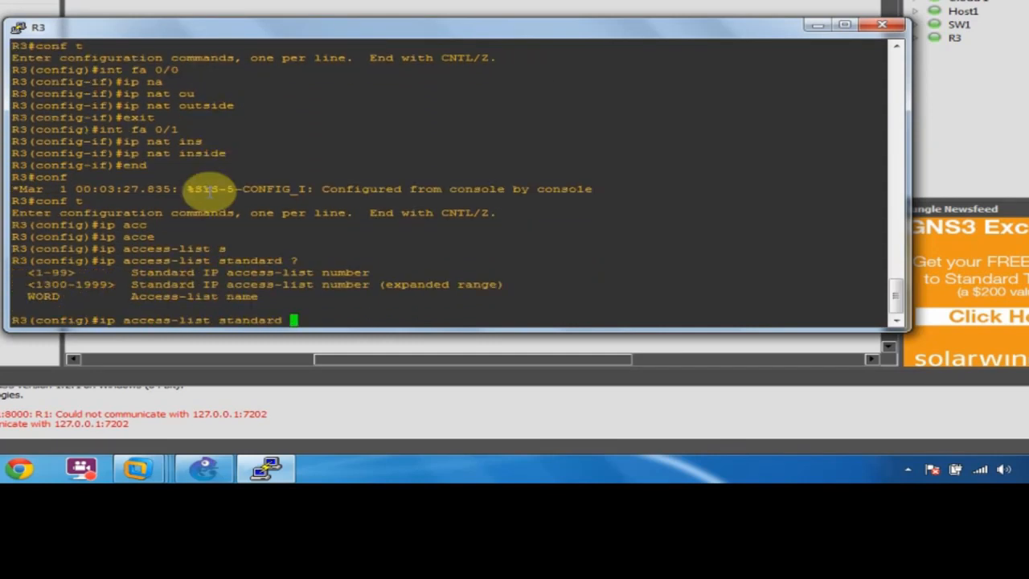
text(NAT_ADD ?)
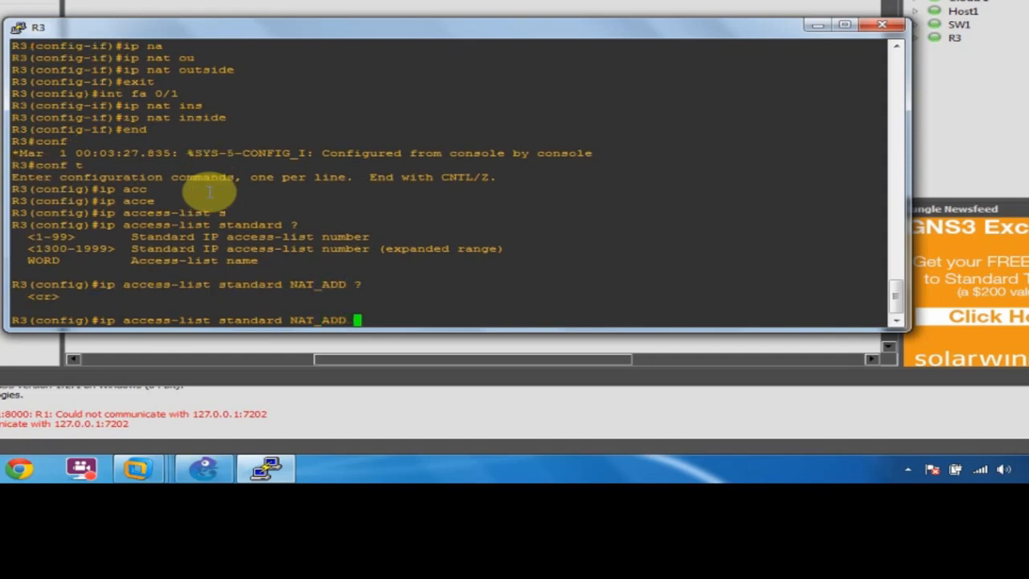
key(Return)
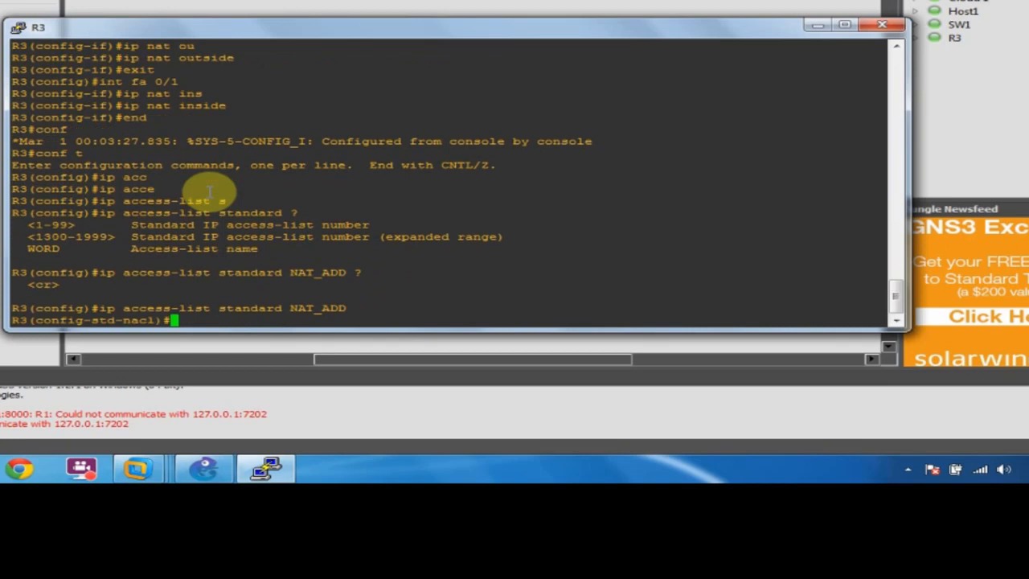
Add a permit 10.10.10.0 0.0.0.255 entry to NAT_ADD, then re-enter global configuration mode.
text(per)
key(Tab)
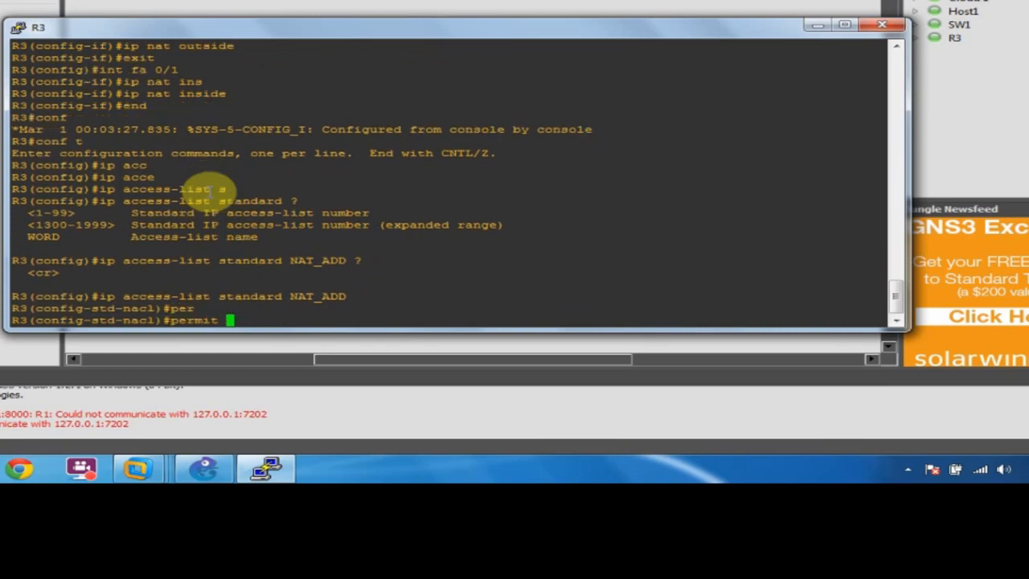
text(10.10.10.0 ?)
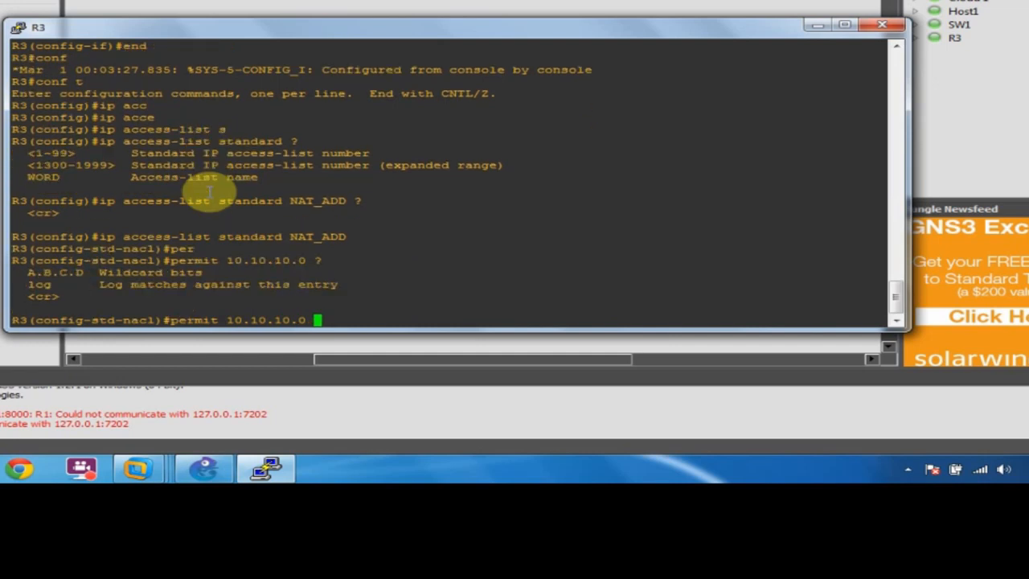
text(0.0.0.255 ?)
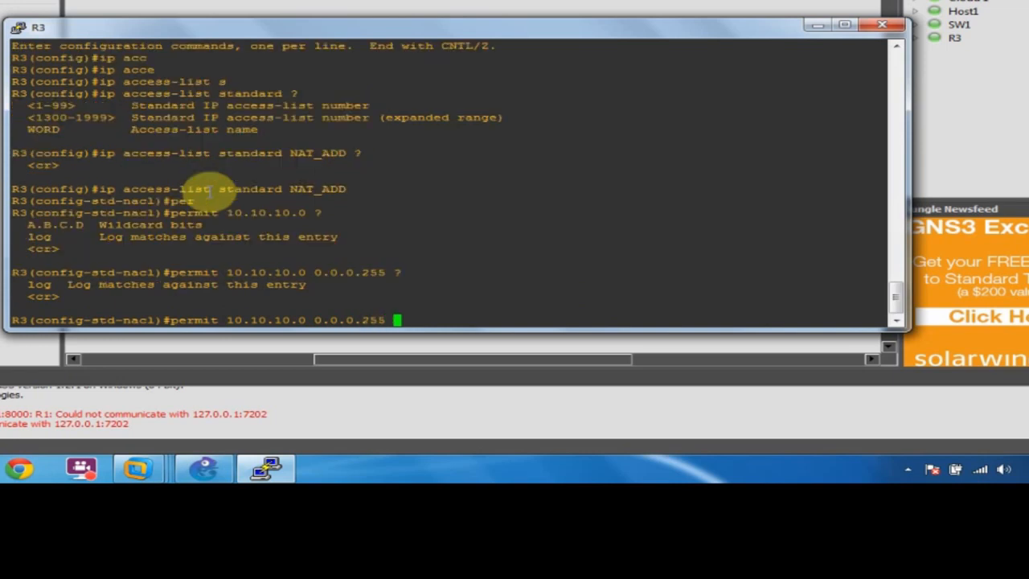
key(Return)
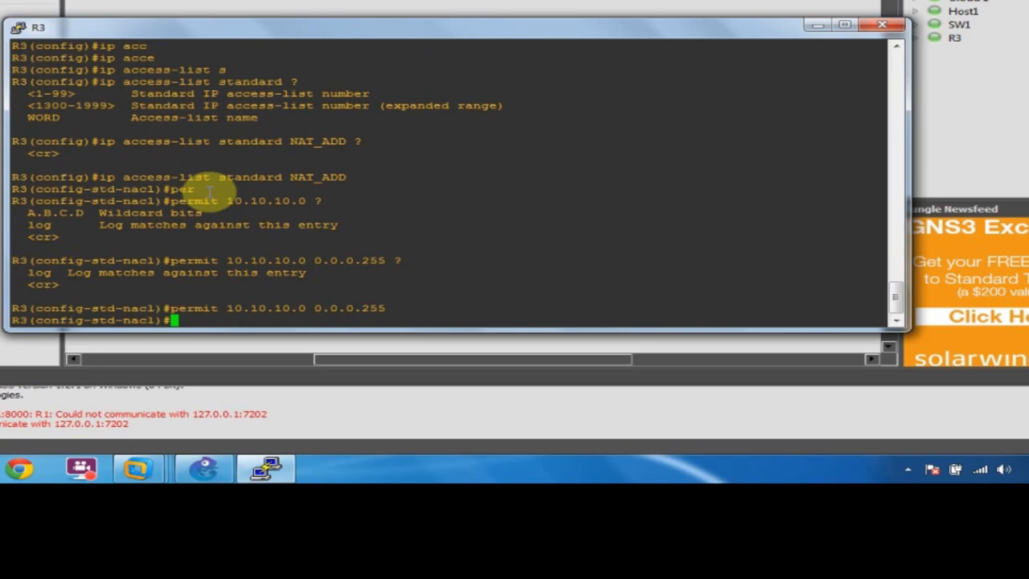
text(end)
key(Return)
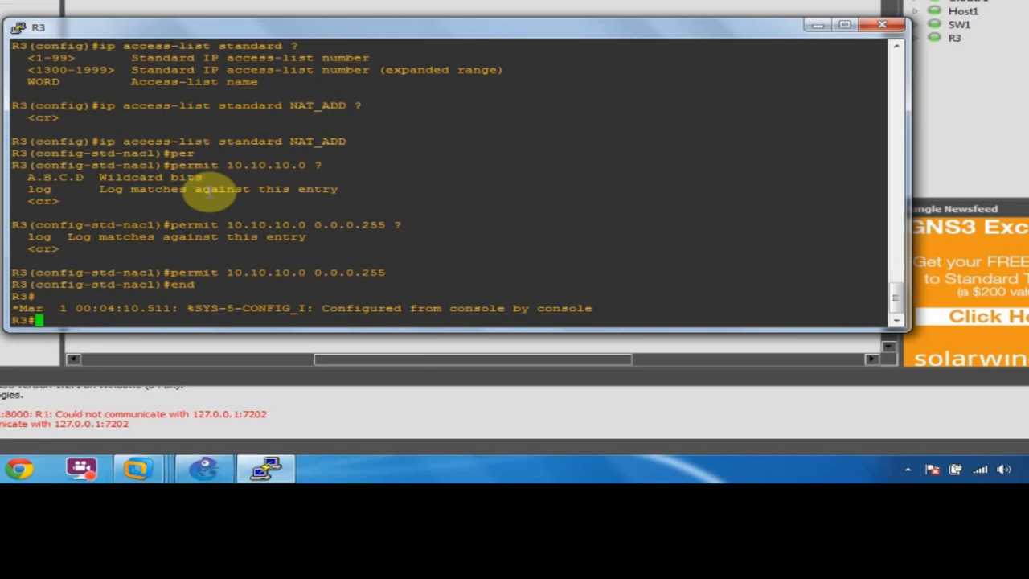
text(conf t)
key(Return)
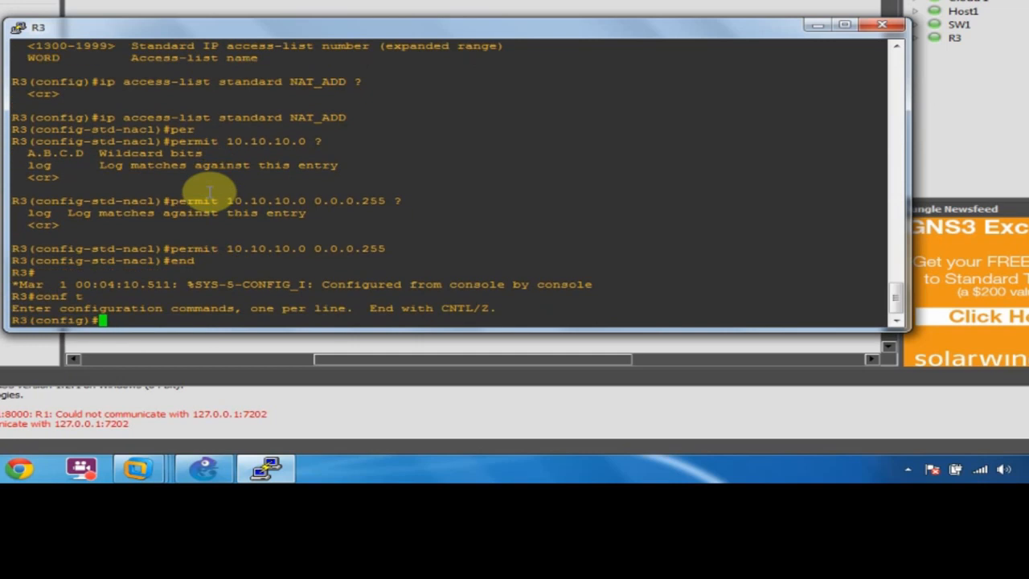
Try the ip nat command in R3's configuration mode, checking the available options.
text(ip na)
key(Tab)
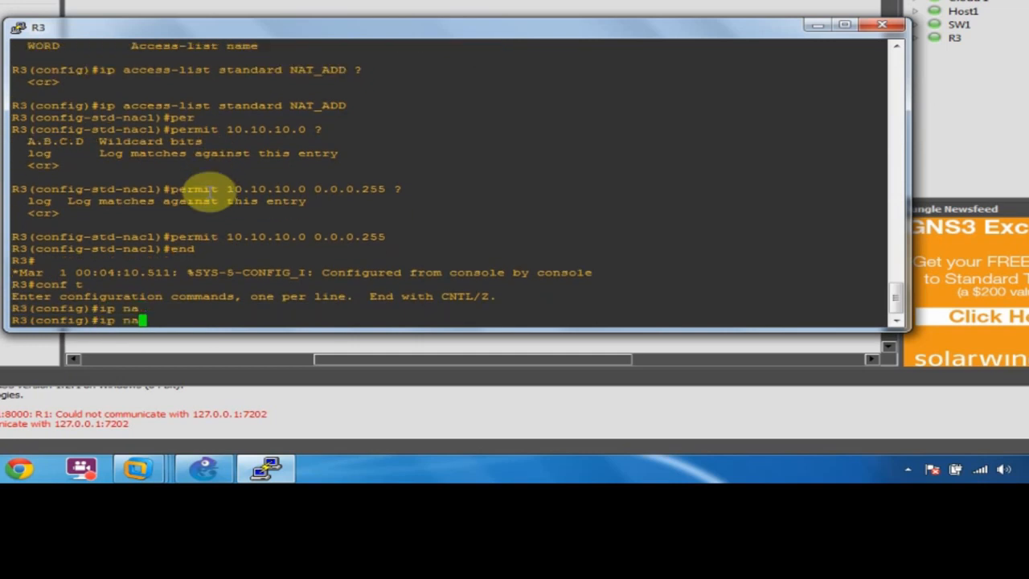
text(?)
key(BackSpace)
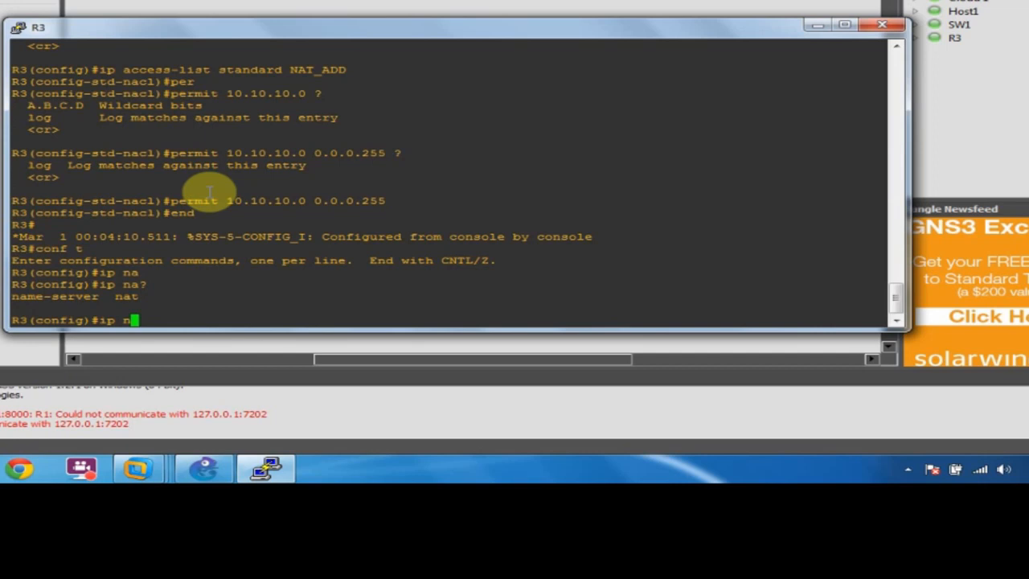
key(Return)
key(Return)
key(Return)
key(Return)
key(Return)
key(Return)
key(Return)
key(Return)
key(Return)
key(Return)
key(Return)
key(Return)
key(Return)
key(Return)
key(Return)
key(Return)
key(Return)
key(Return)
key(Return)
key(Return)
Build the command 'ip nat inside source list' in R3's console.
click(350, 274)
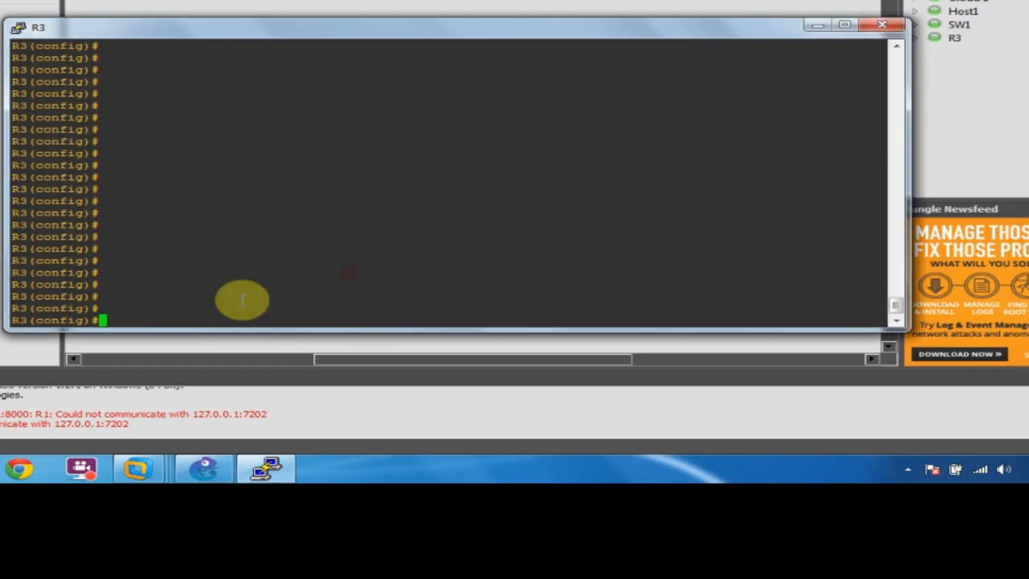
text(ip n)
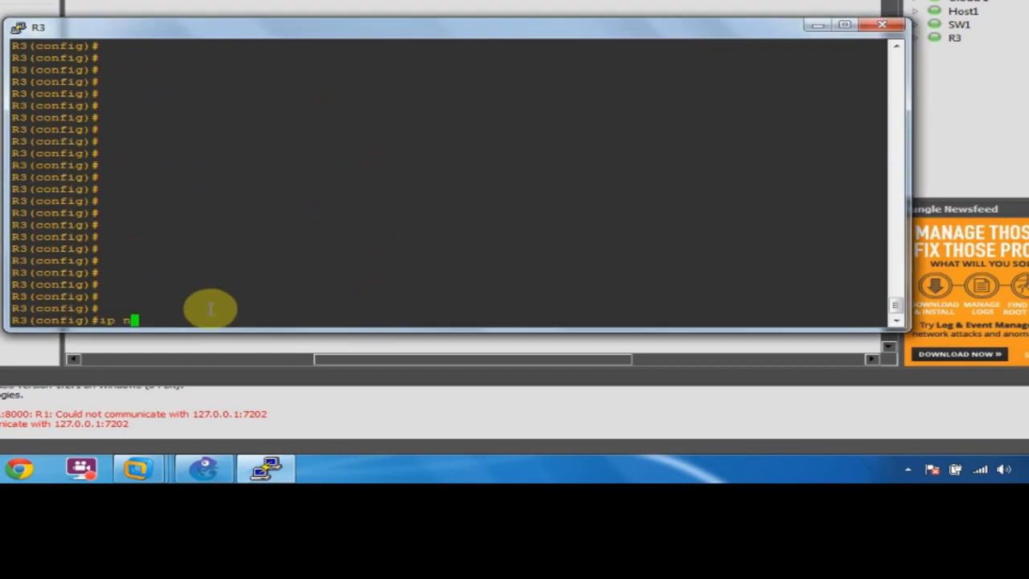
text(a)
key(Tab)
text(t)
key(Tab)
text(so)
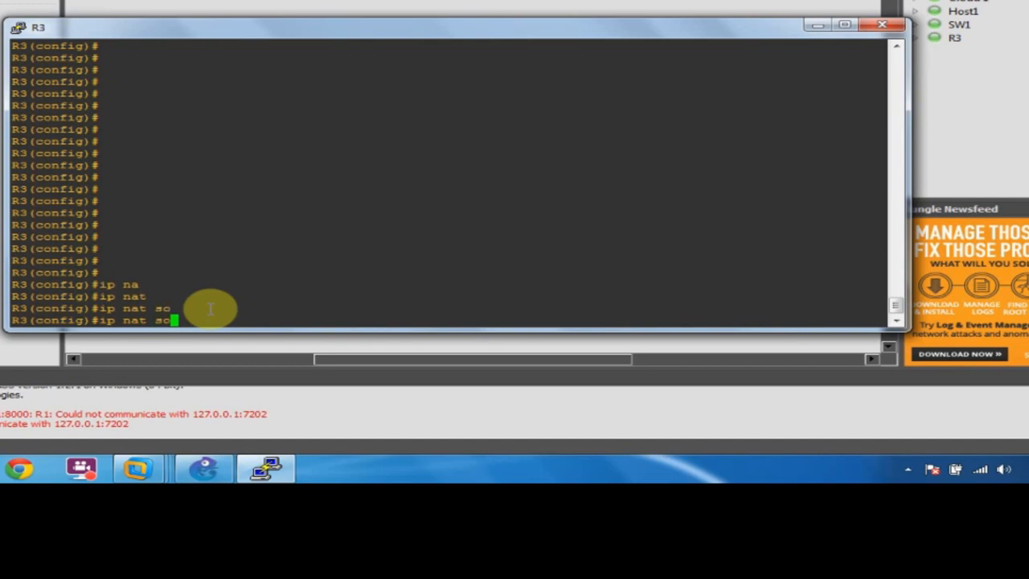
key(Tab)
text(?)
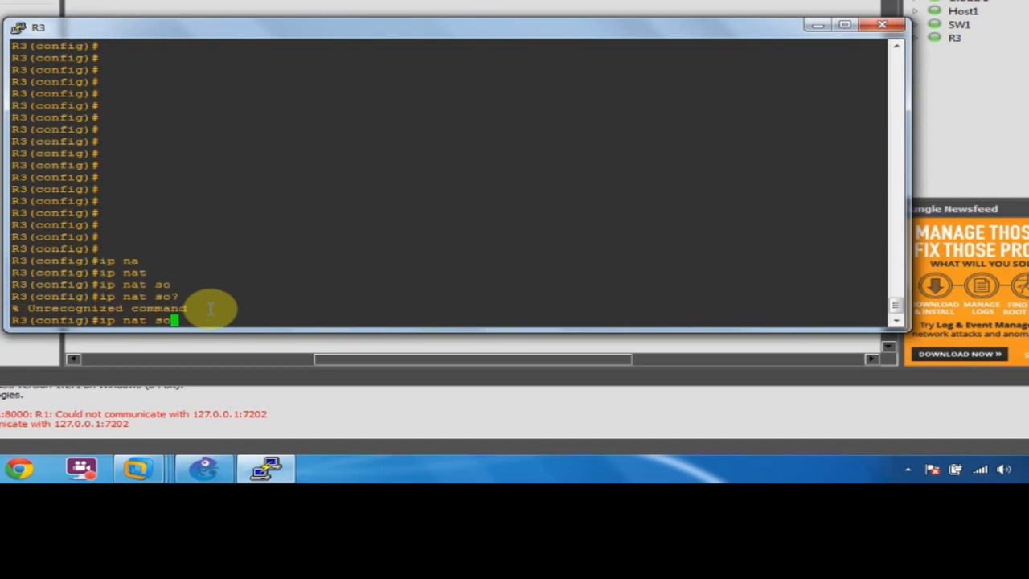
key(BackSpace)
key(BackSpace)
text(?)
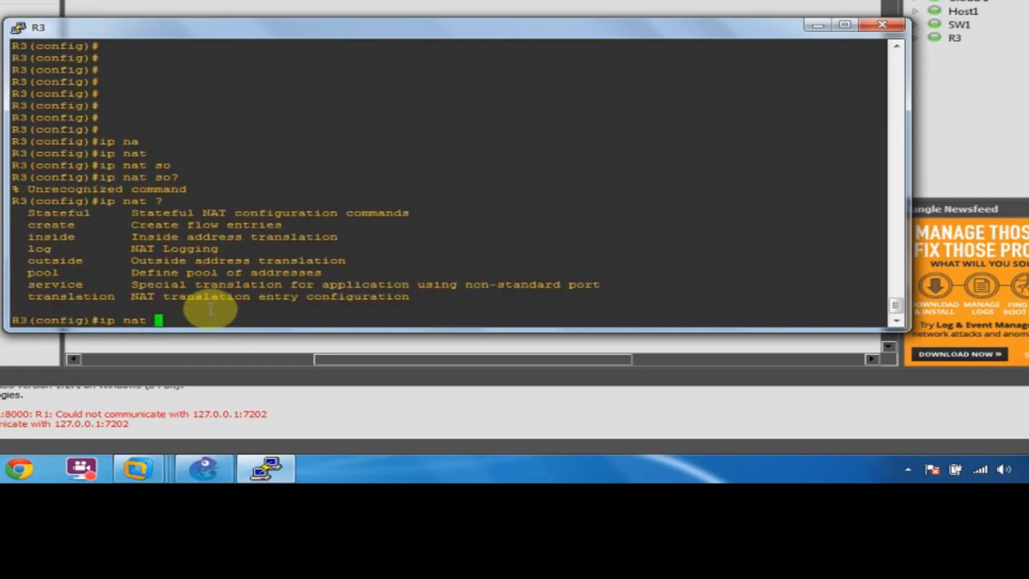
text(in)
key(Tab)
text(so)
key(Tab)
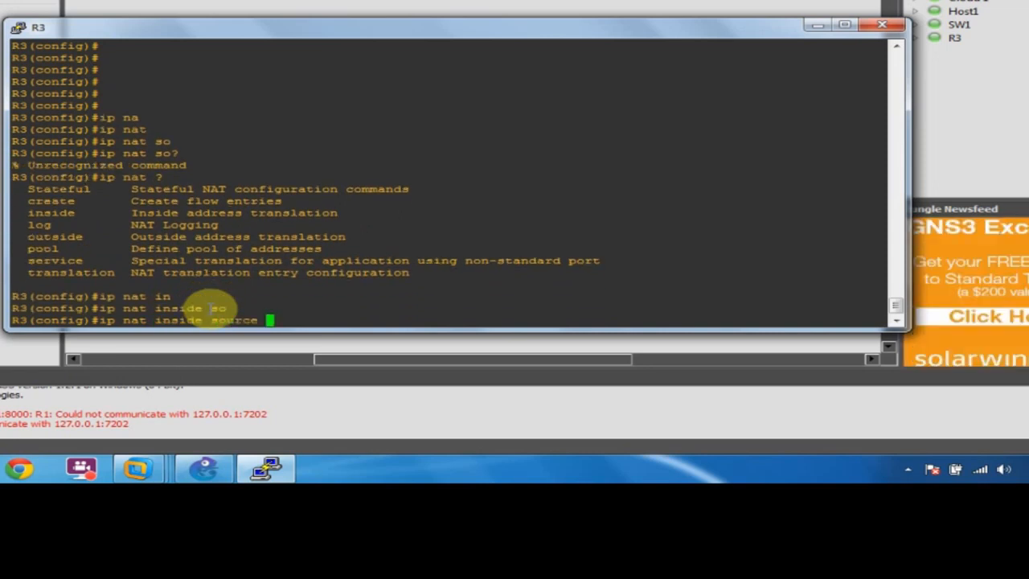
text(?)
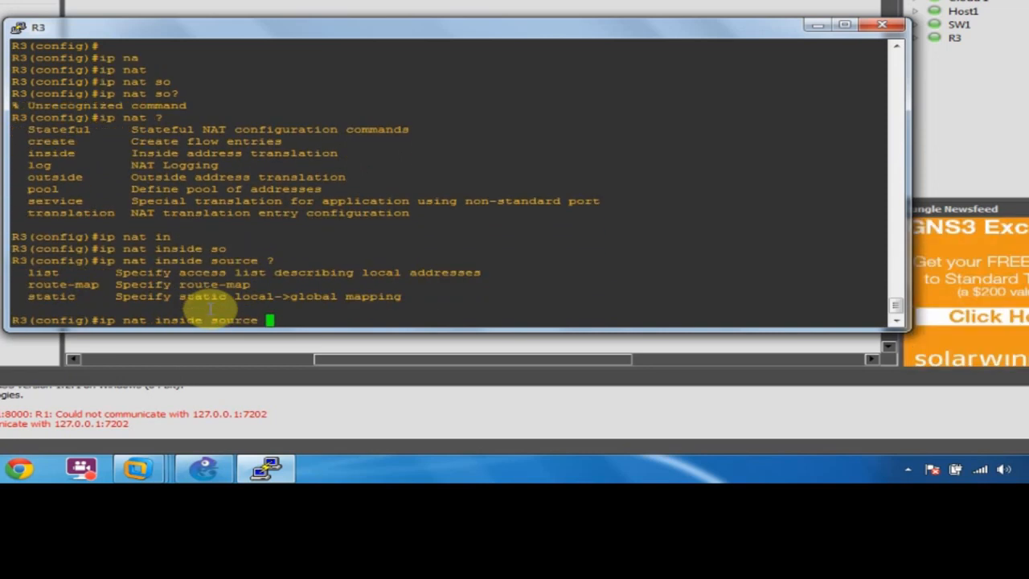
text(li)
key(Tab)
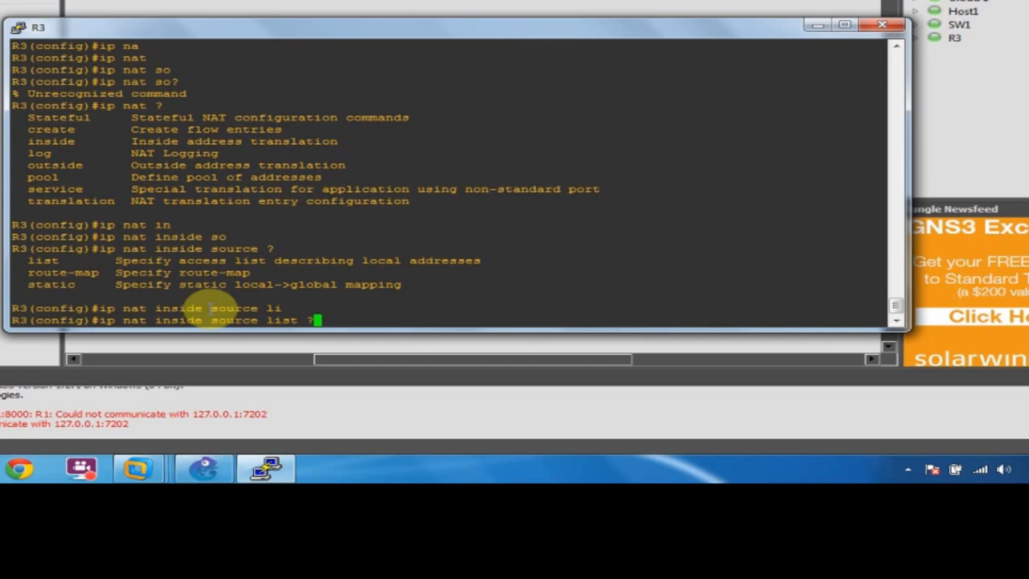
Finish the rule with list NAT_ADD, interface fastEthernet 0/0 overload, then save with 'do wr'.
text(?NA)
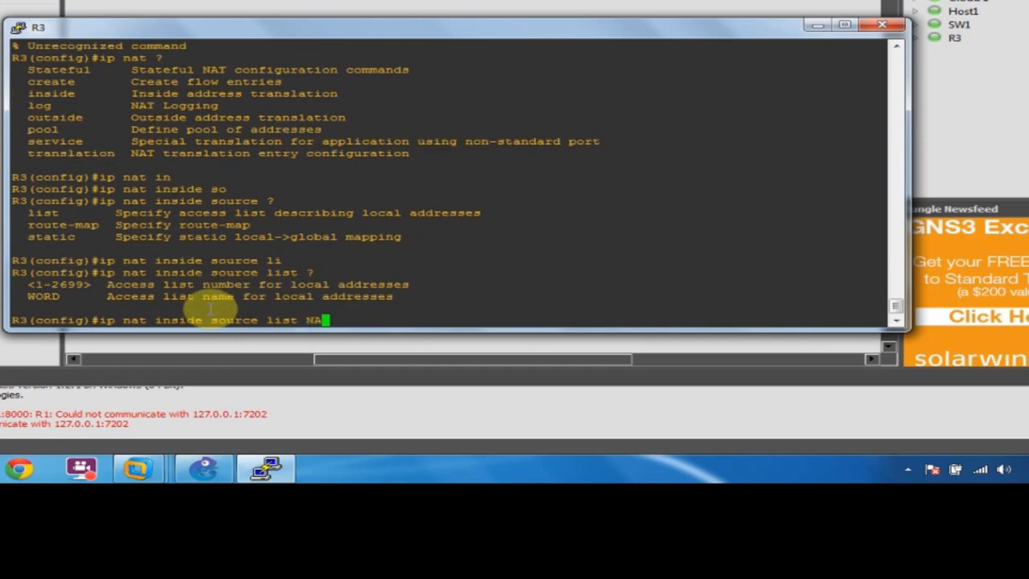
text(T_ADD ?)
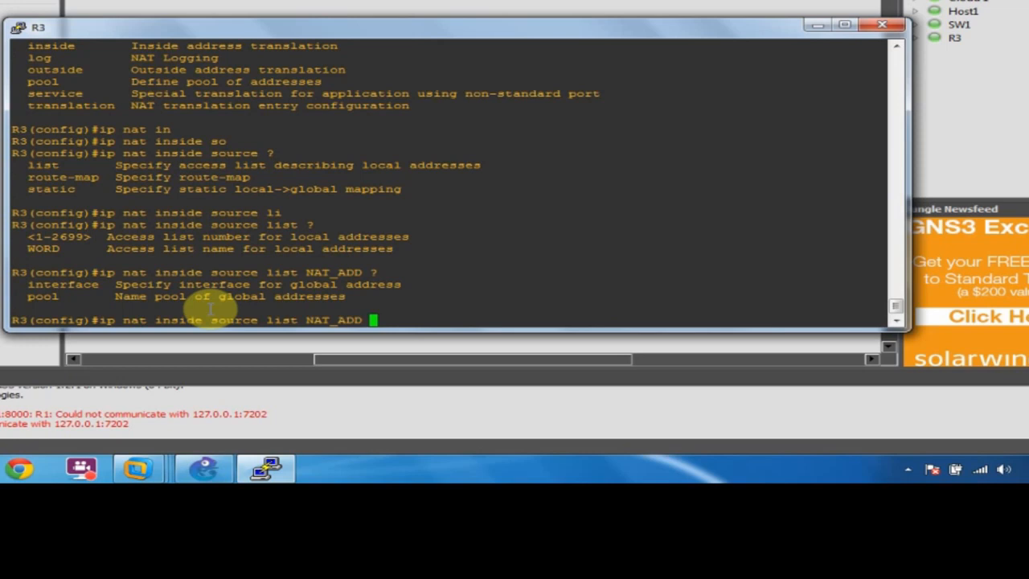
text(in)
key(Tab)
text(f)
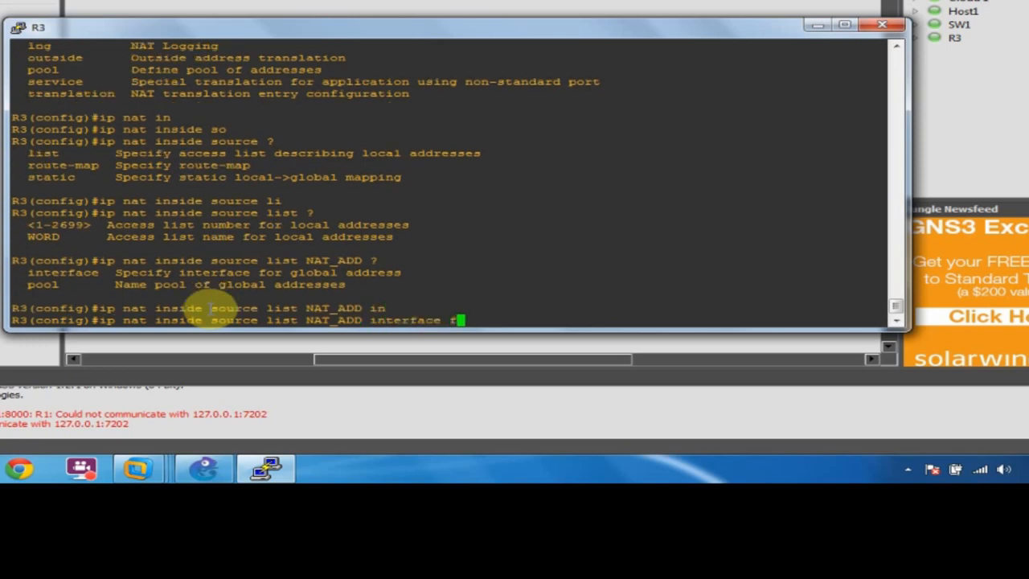
key(Tab)
text(0/0 ?)
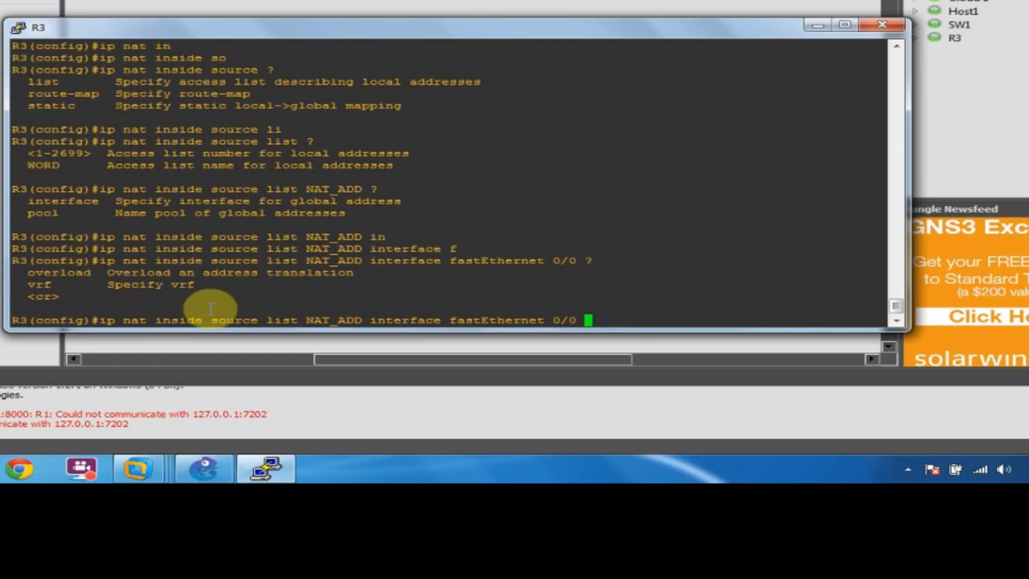
text(ov)
key(Tab)
key(Return)
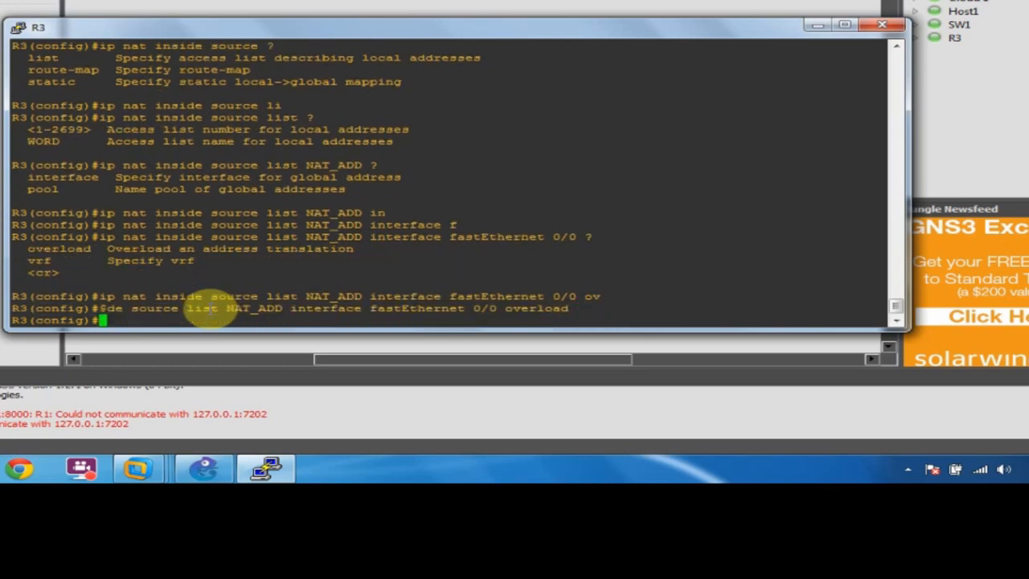
text(do wr)
key(Return)
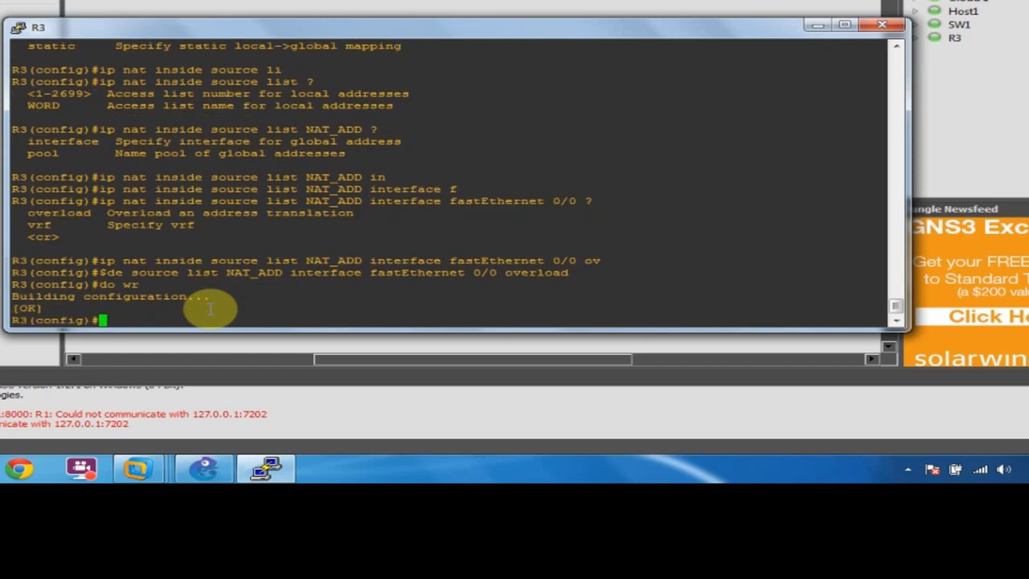
Leave configuration mode and ping 192.168.1.1 from R3.
text(end)
key(Return)
text(ping 192)
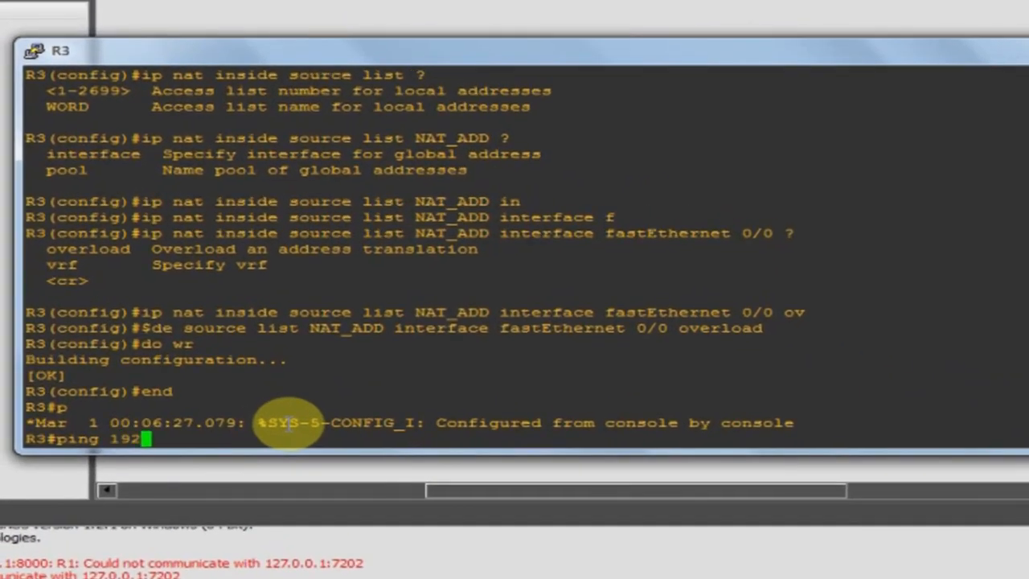
text(.168.1.1)
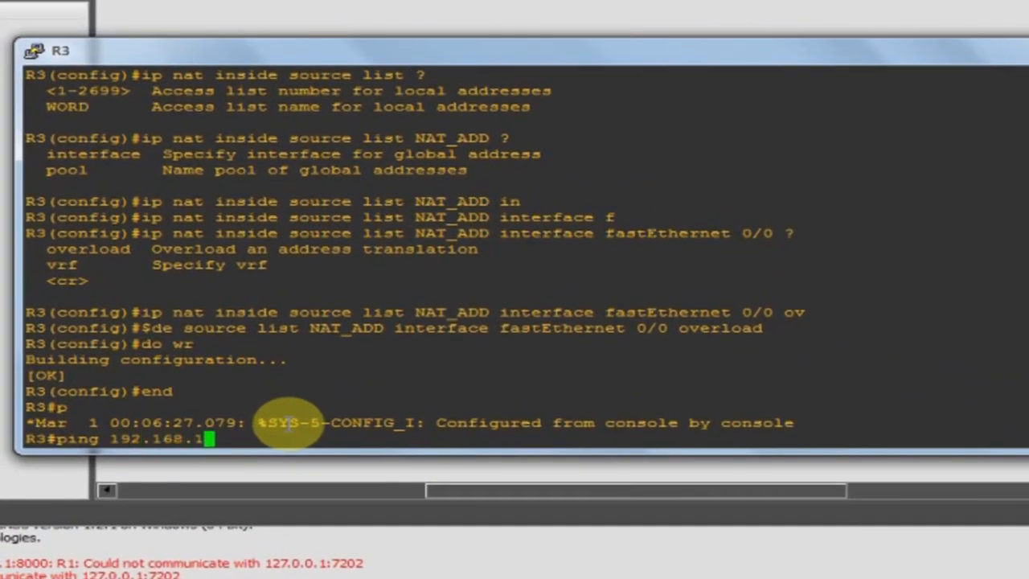
key(Return)
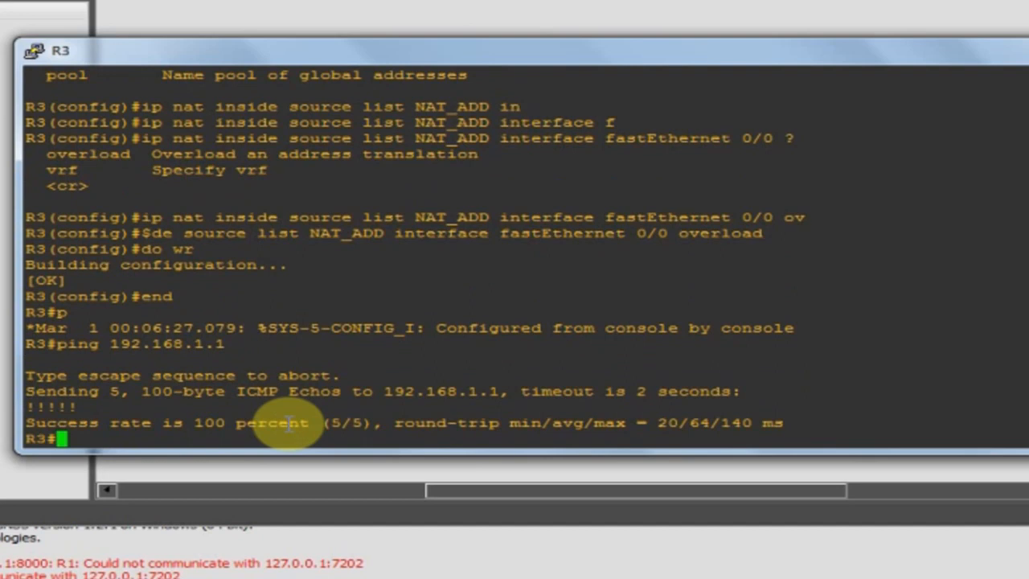
Ping 192.168.1.1 again, sourced from fastEthernet 0/1.
key(Up)
text(sou)
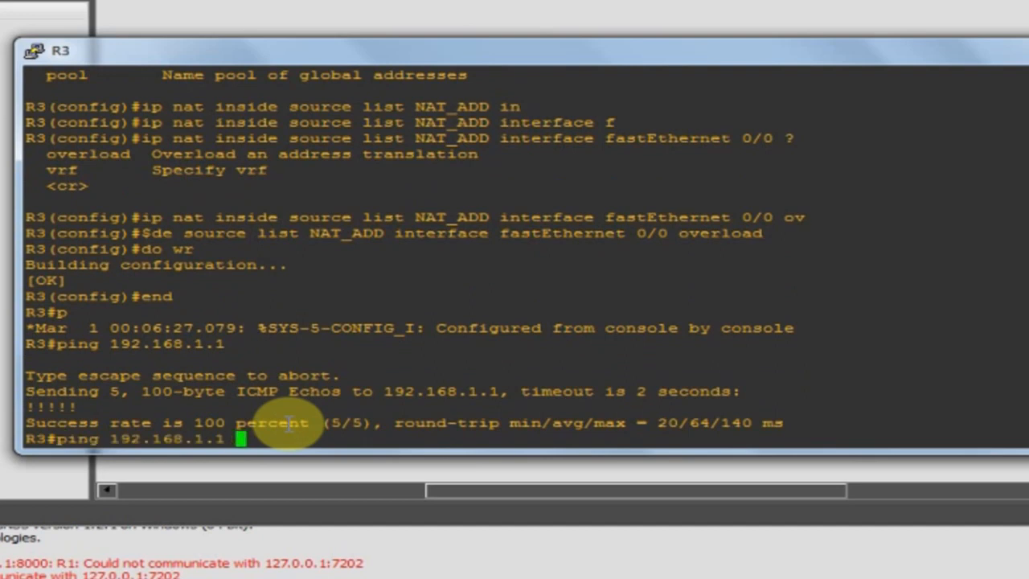
key(Tab)
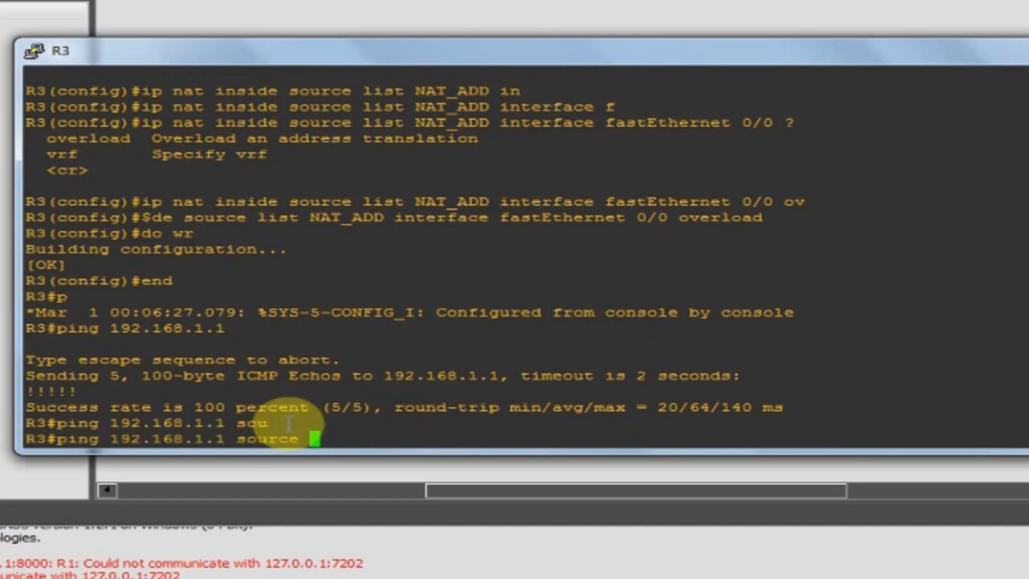
text(f)
key(Tab)
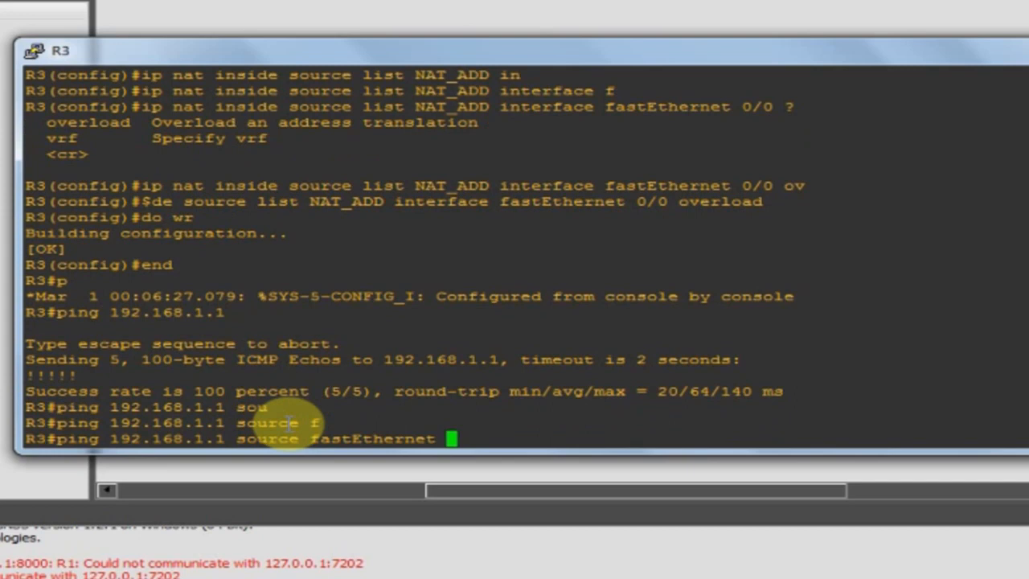
text(0/)
text(1)
key(Return)
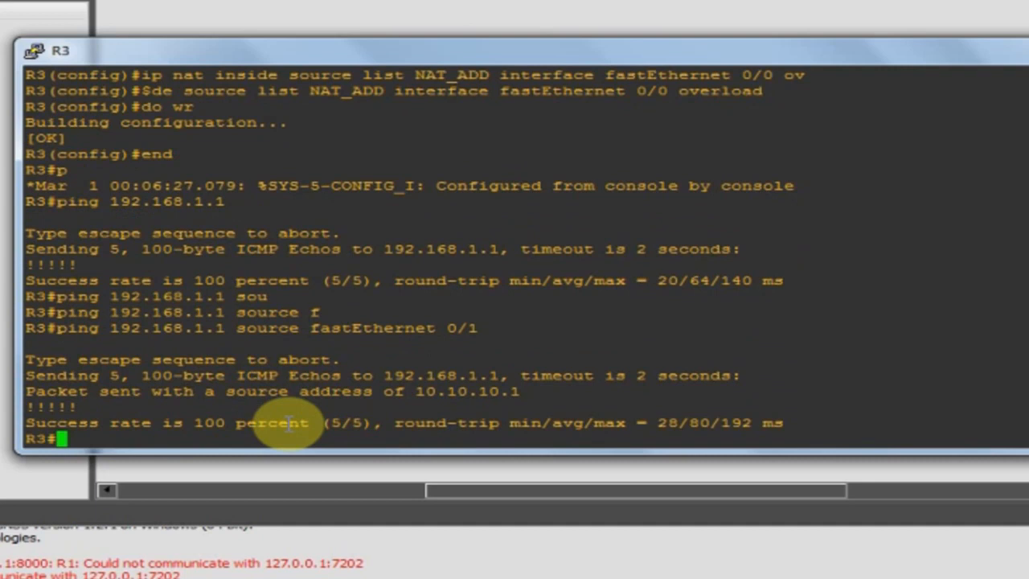
Ping 8.8.8.8 sourced from fastEthernet 0/1 to confirm NAT works.
key(Up)
key(Left)
key(Left)
key(Left)
key(Left)
key(Left)
key(Left)
key(Left)
key(Left)
key(Left)
key(Left)
key(Left)
key(Left)
key(Left)
key(Left)
key(Left)
key(Left)
key(Left)
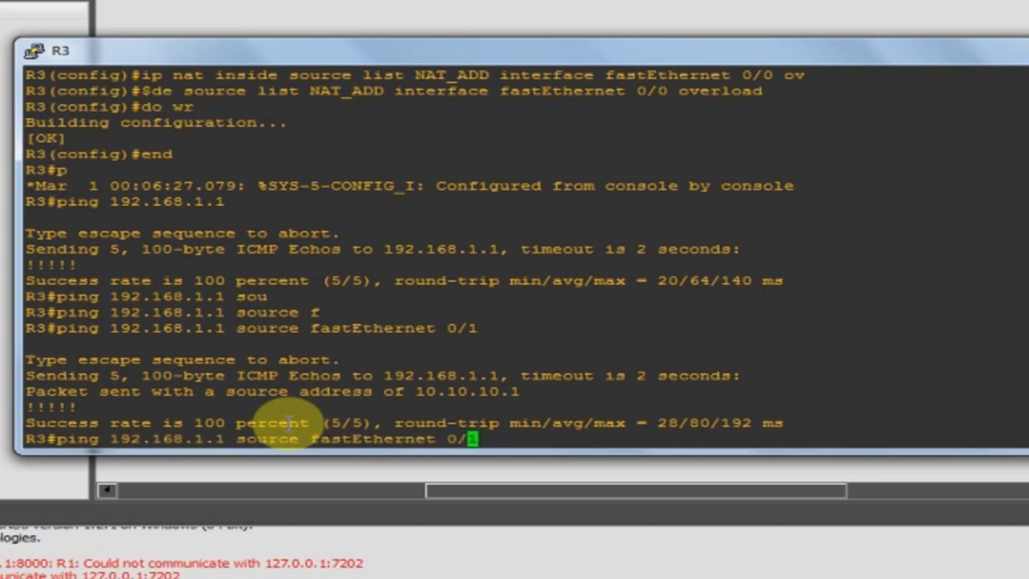
key(Left)
key(Left)
key(Left)
key(Left)
key(Left)
key(Left)
key(Left)
key(BackSpace)
key(BackSpace)
key(BackSpace)
key(BackSpace)
key(BackSpace)
key(BackSpace)
key(BackSpace)
key(BackSpace)
key(BackSpace)
key(BackSpace)
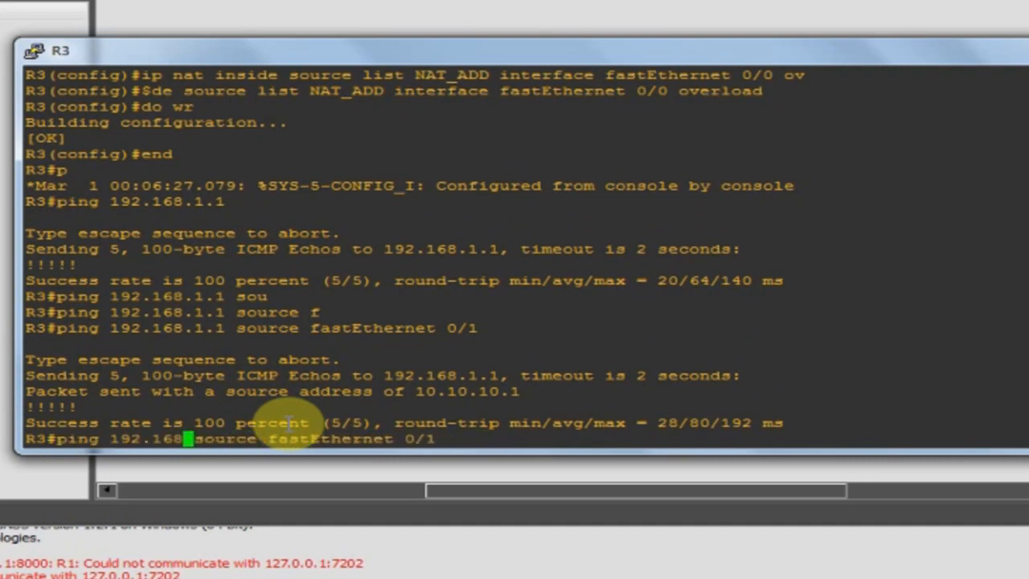
key(BackSpace)
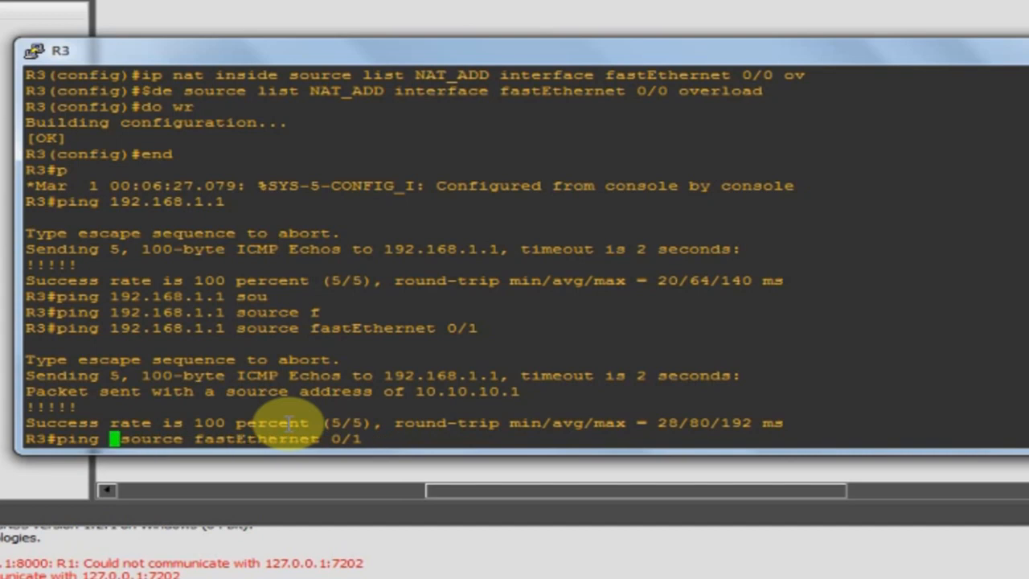
text(8.8.8.8)
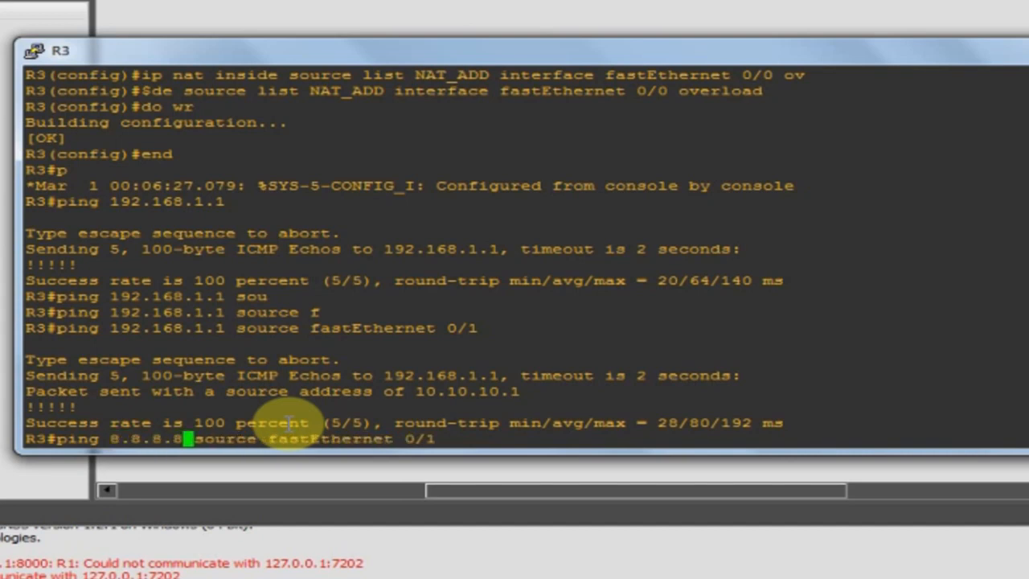
key(Return)
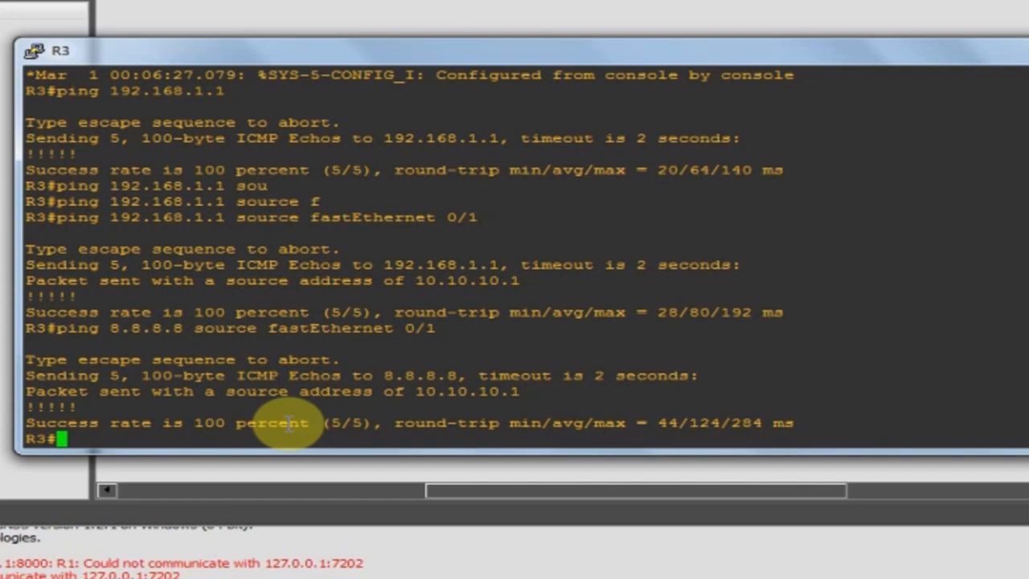
Enter global configuration and create the DHCP pool named NAT on R3.
text(conf t)
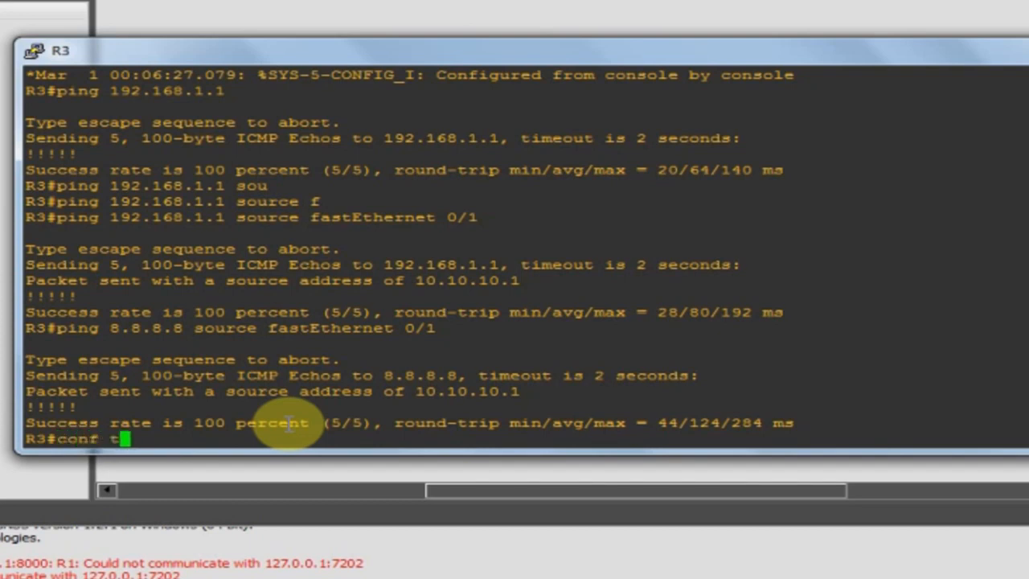
key(Return)
text(ip dhc)
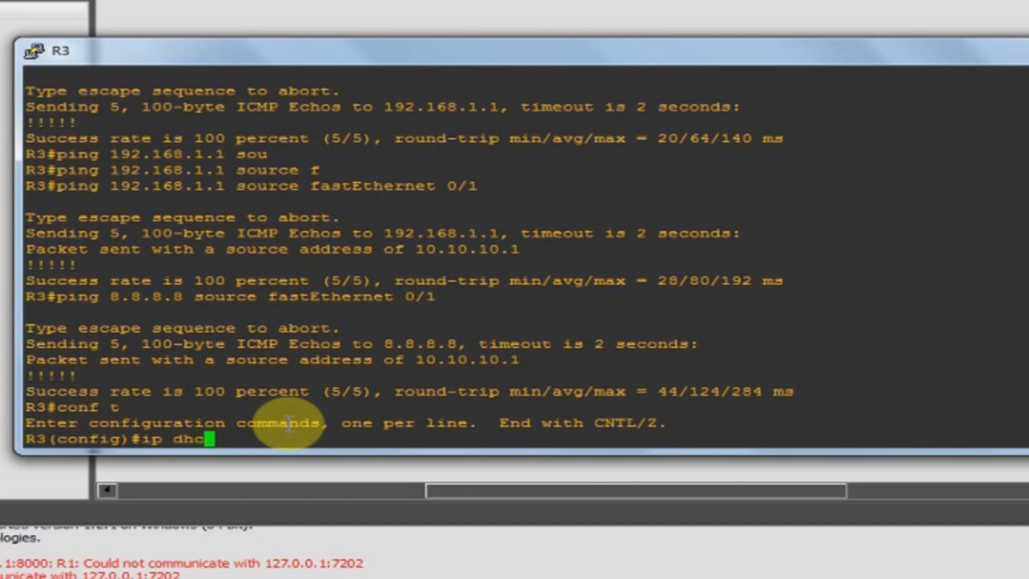
key(Tab)
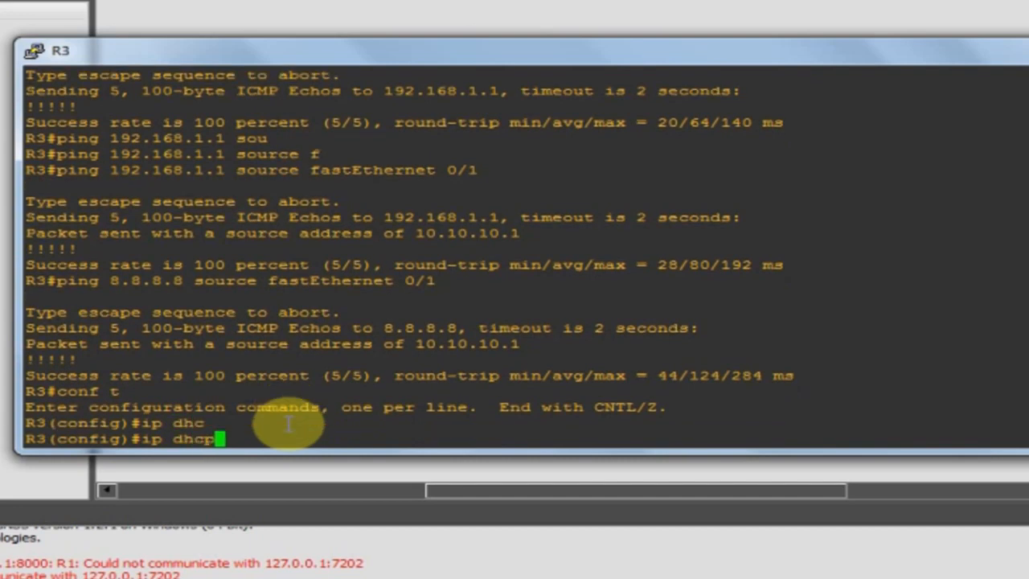
text(po)
key(Tab)
text(?)
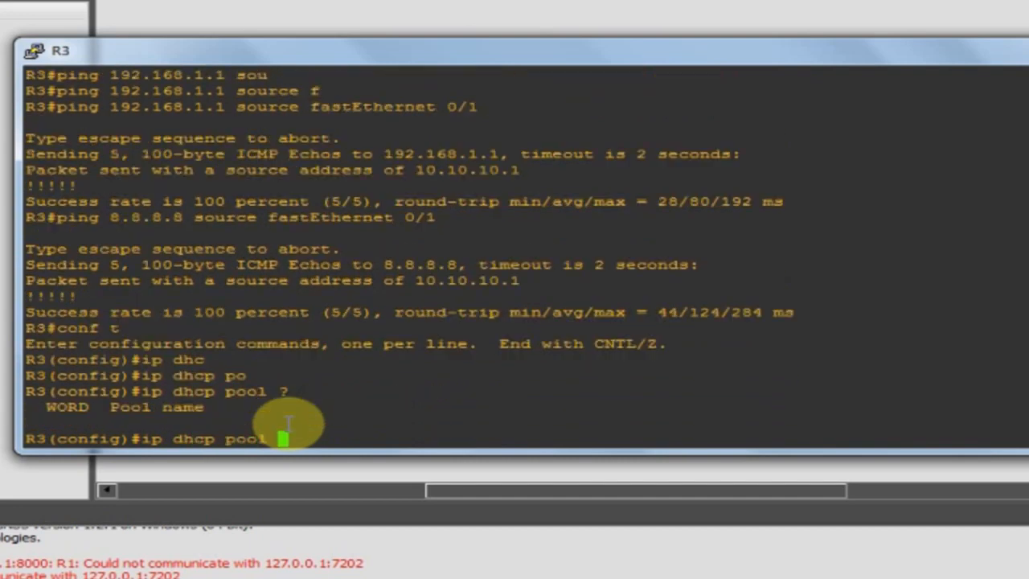
text(NAT ?)
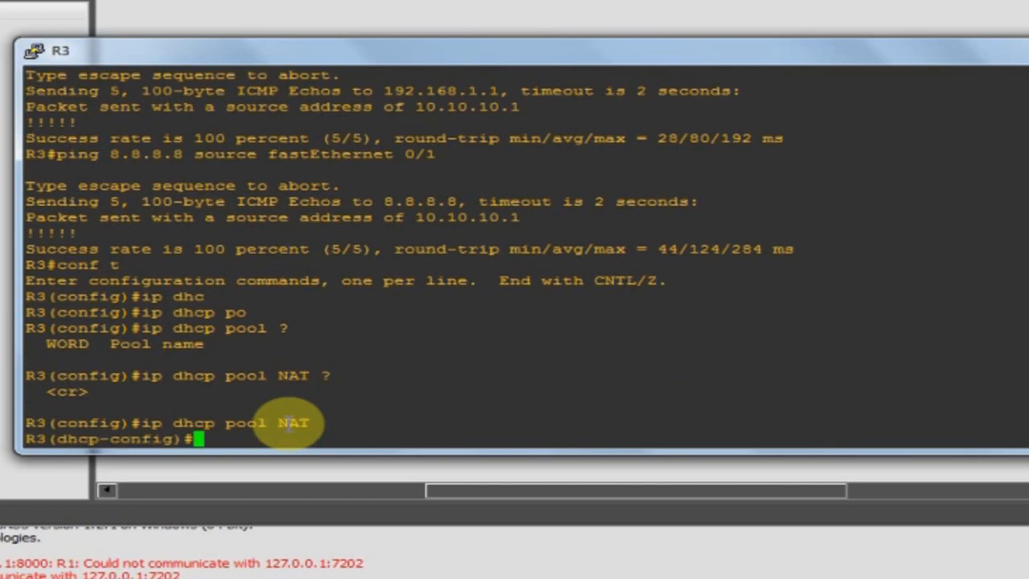
Give the pool network 10.10.10.0 /24 and default router 10.10.10.1.
text(et)
key(Tab)
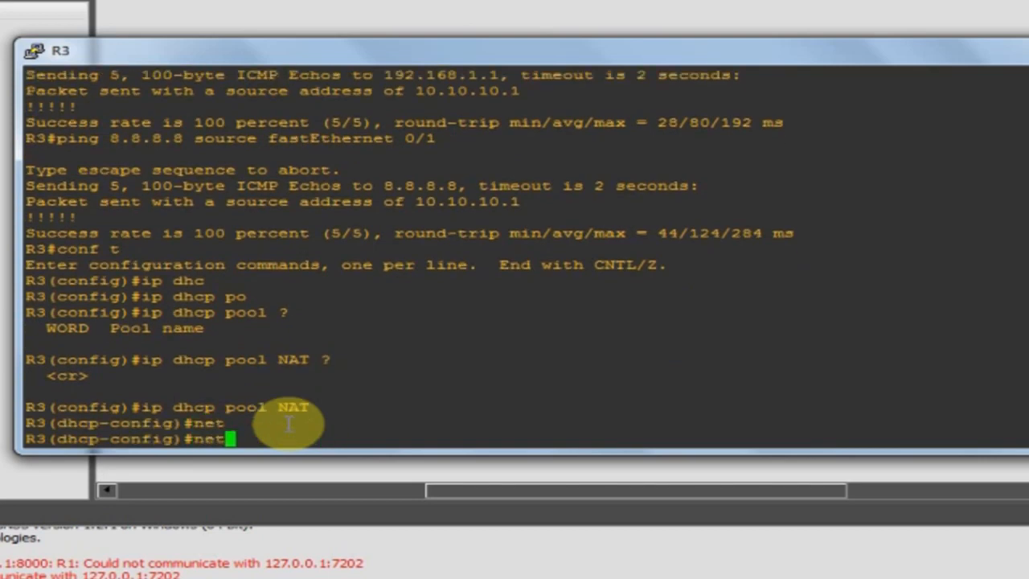
text(w)
key(Tab)
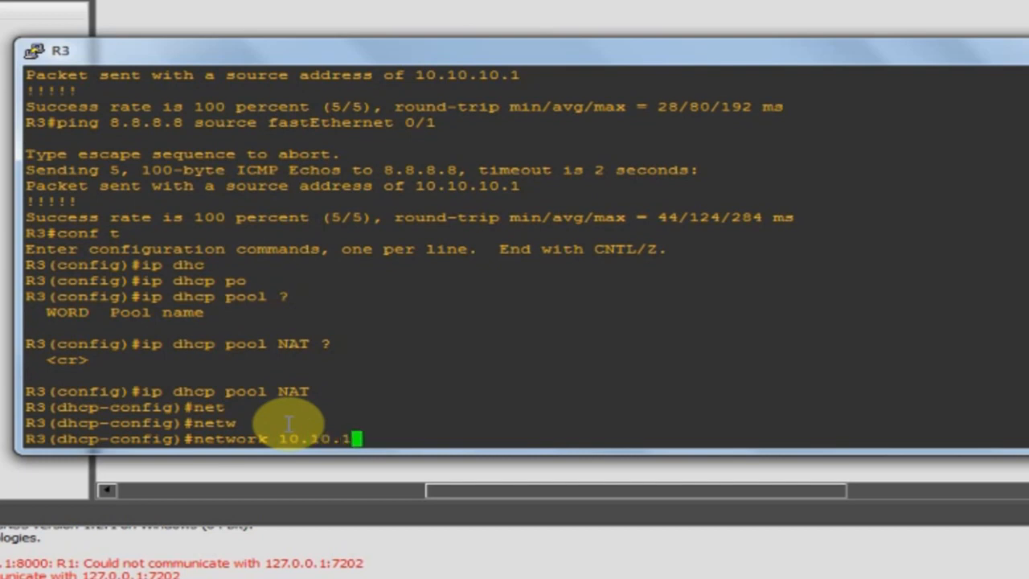
text(10.10.10.0 ?)
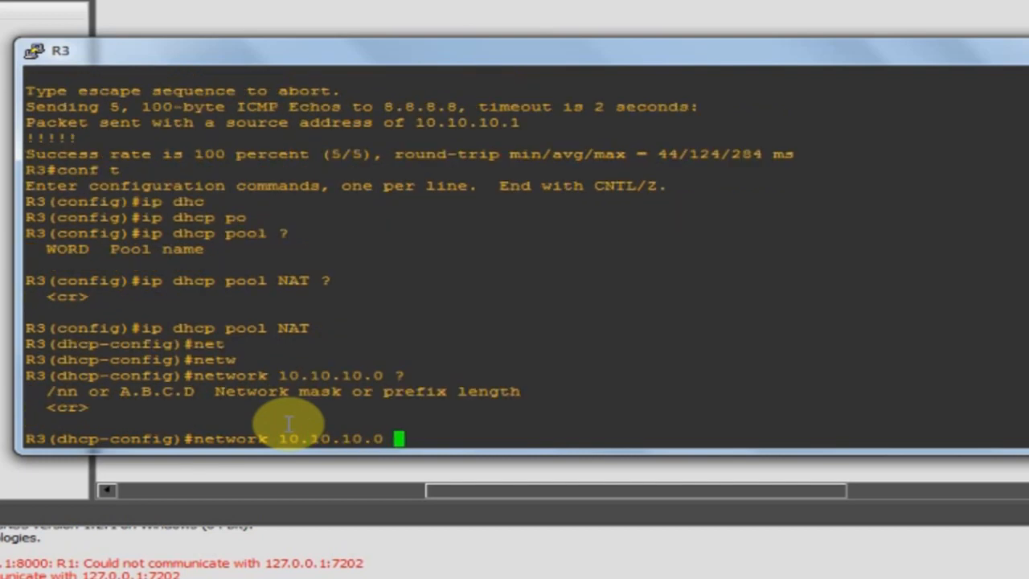
key(Return)
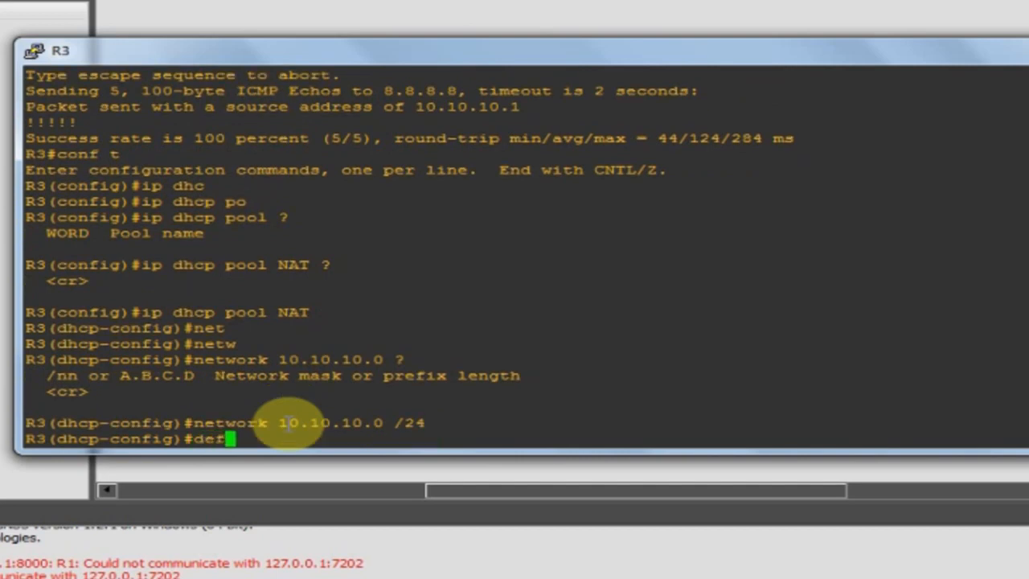
text(def)
key(Tab)
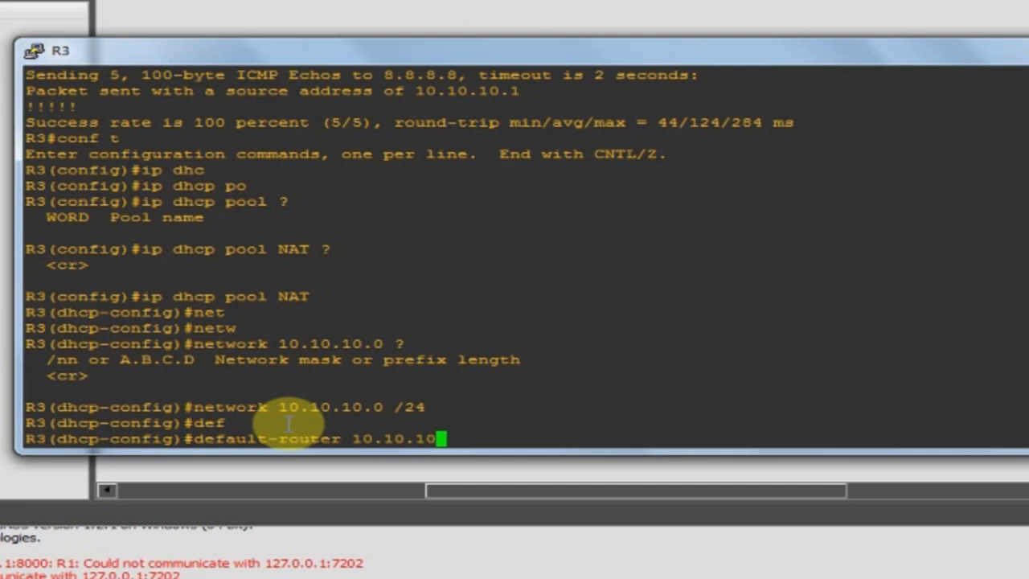
key(Return)
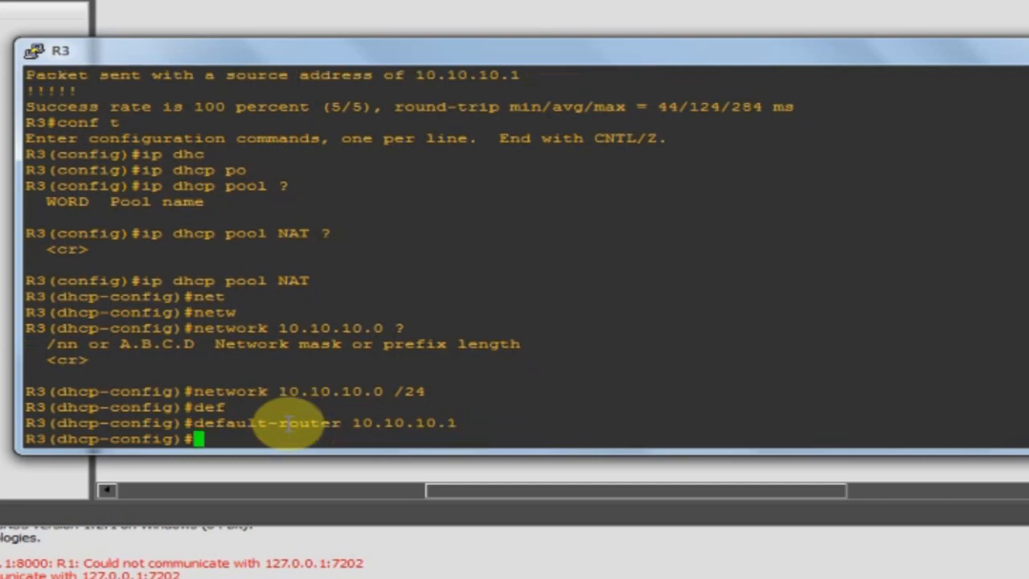
Add DNS servers 8.8.8.8 and 4.2.2.2, save with 'do wr', and exit configuration.
text(dns)
key(Tab)
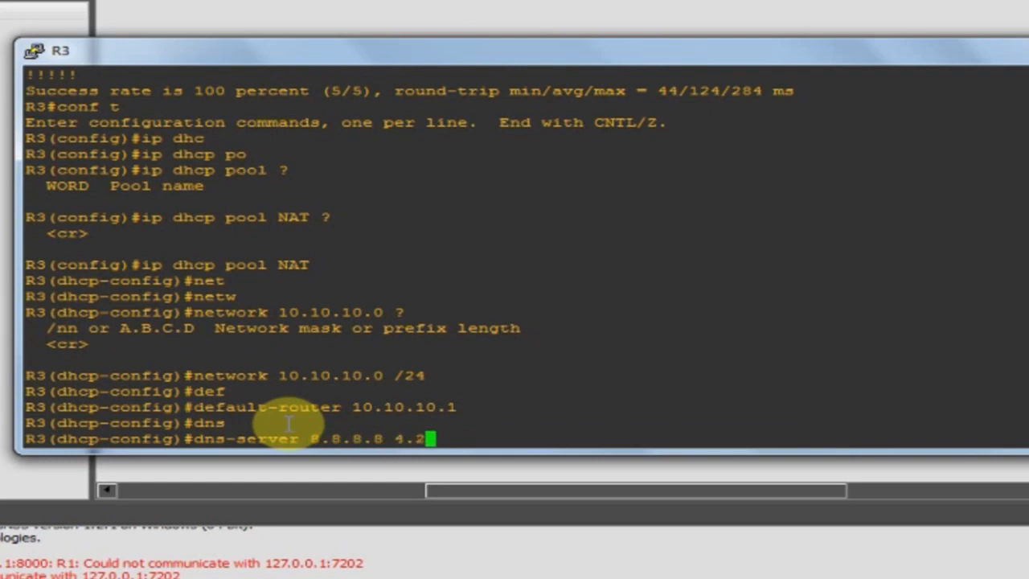
text(8.8.8.8 4.2.2.2 ?)
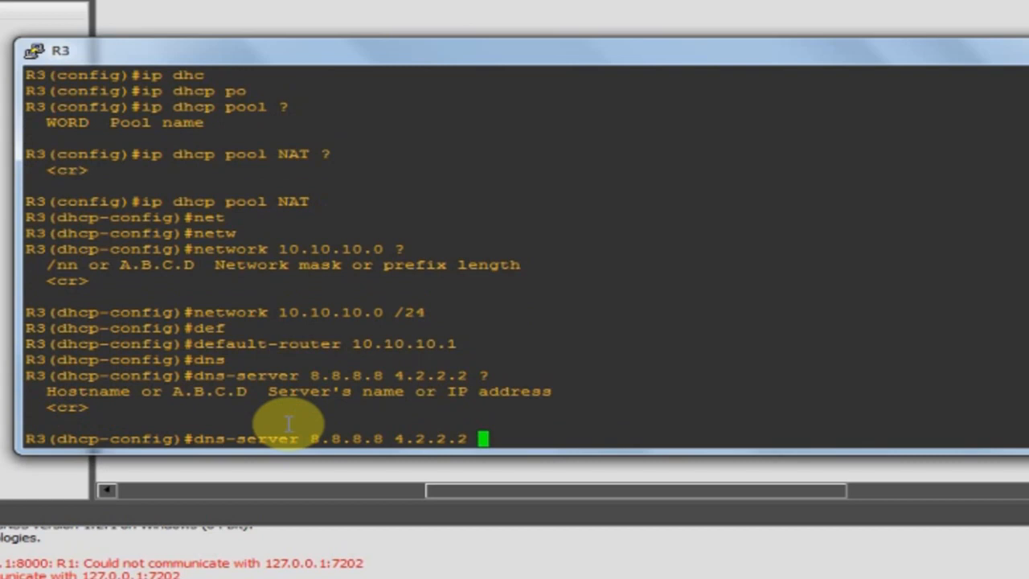
key(Return)
text(do wr)
key(Return)
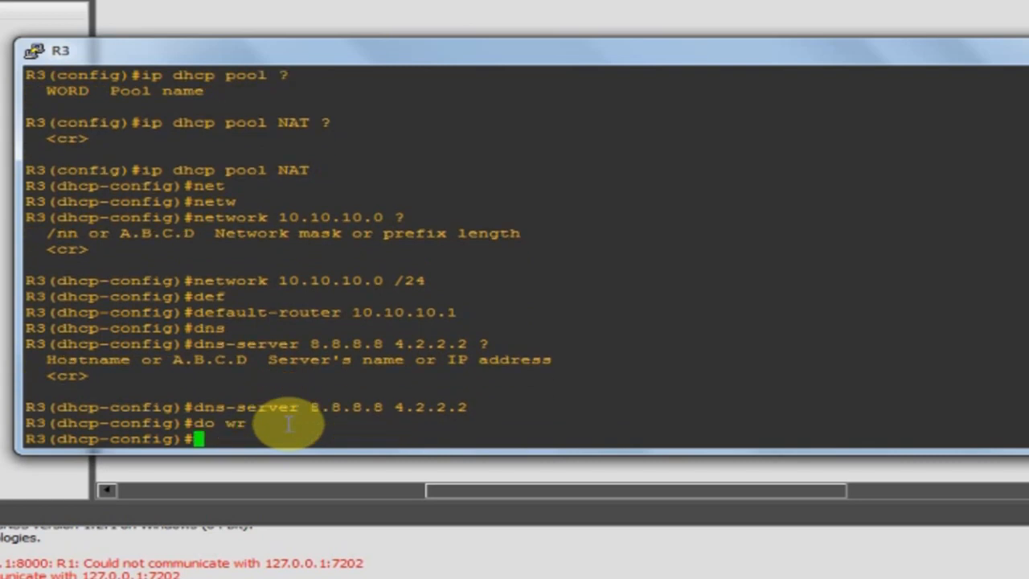
text(end)
key(Return)
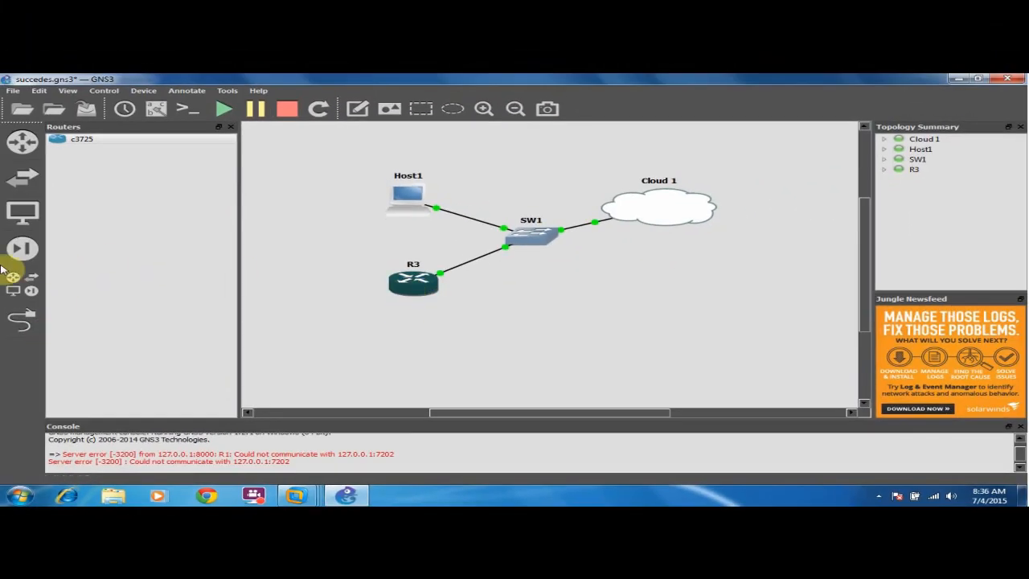
Place Ethernet switch SW2 below R3 and cable R3 to SW2 port 1.
click(15, 289)
drag(100, 181, 373, 321)
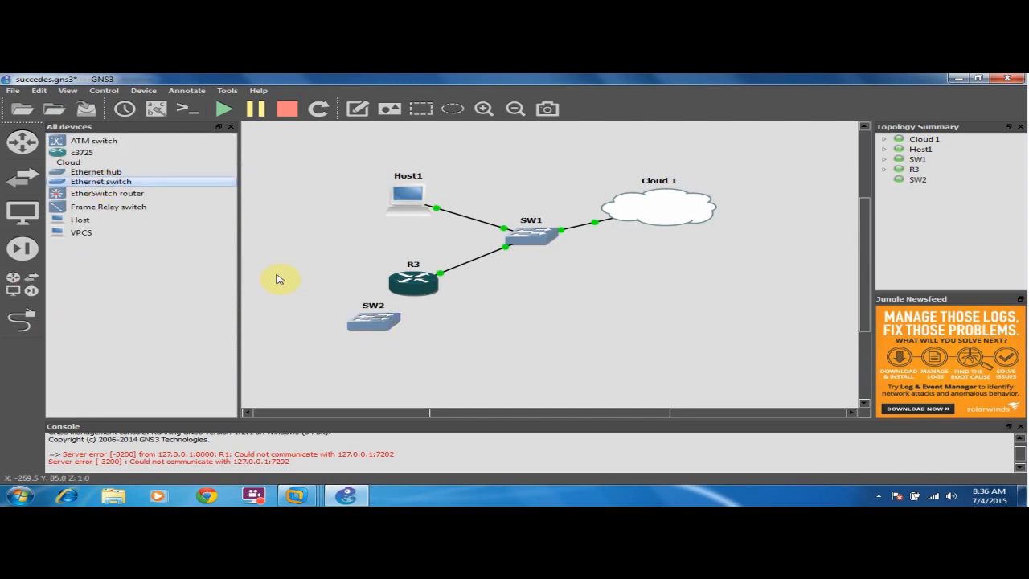
click(22, 318)
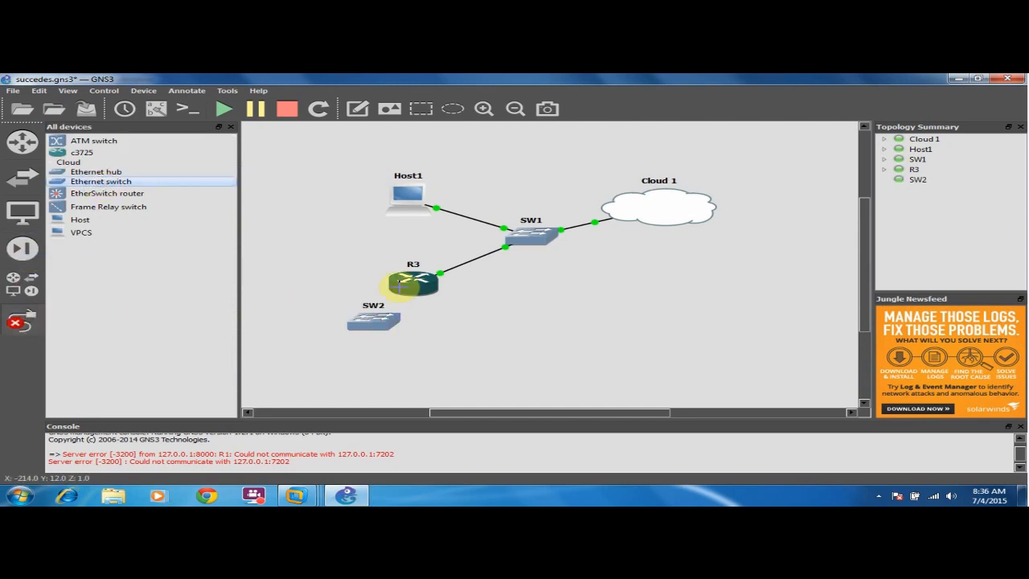
click(402, 283)
click(426, 308)
click(379, 321)
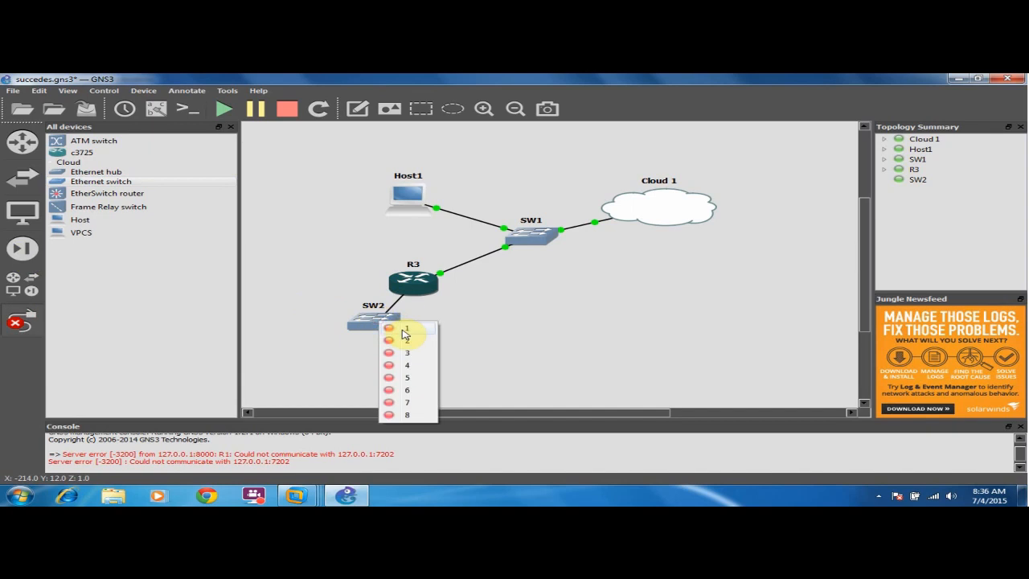
click(404, 329)
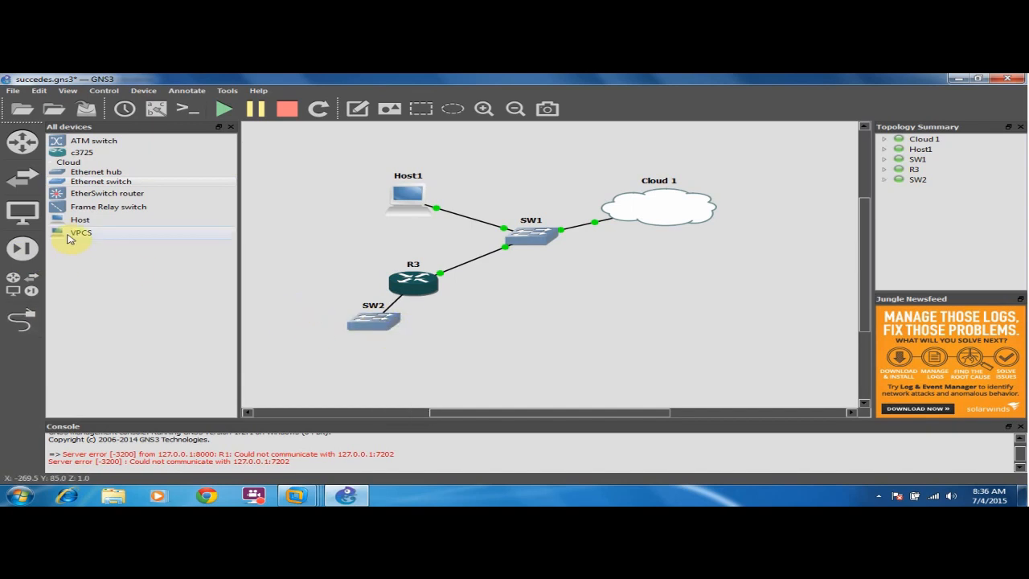
Place a new host, Host3, below SW2.
drag(80, 220, 482, 354)
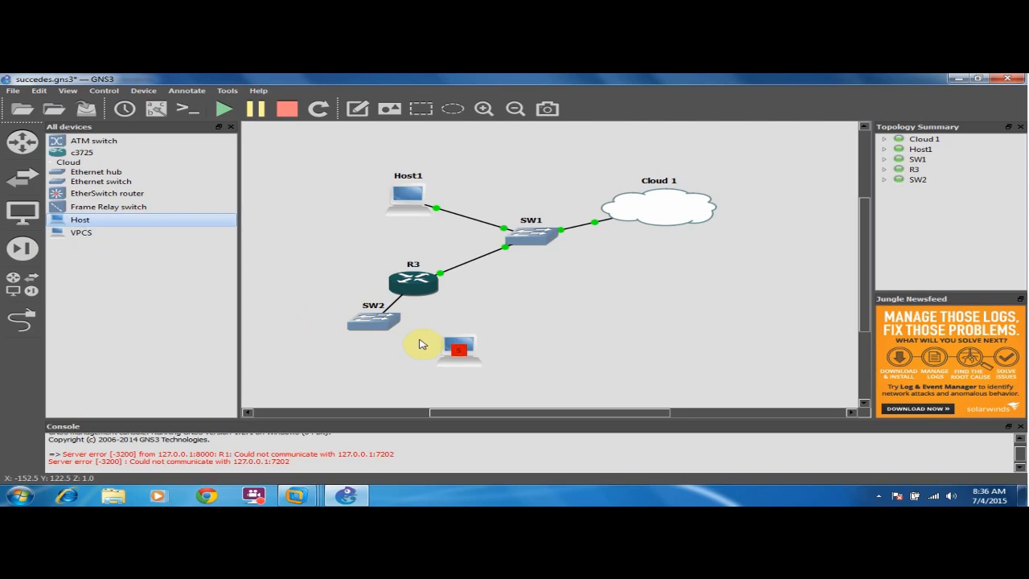
mouse_move(319, 496)
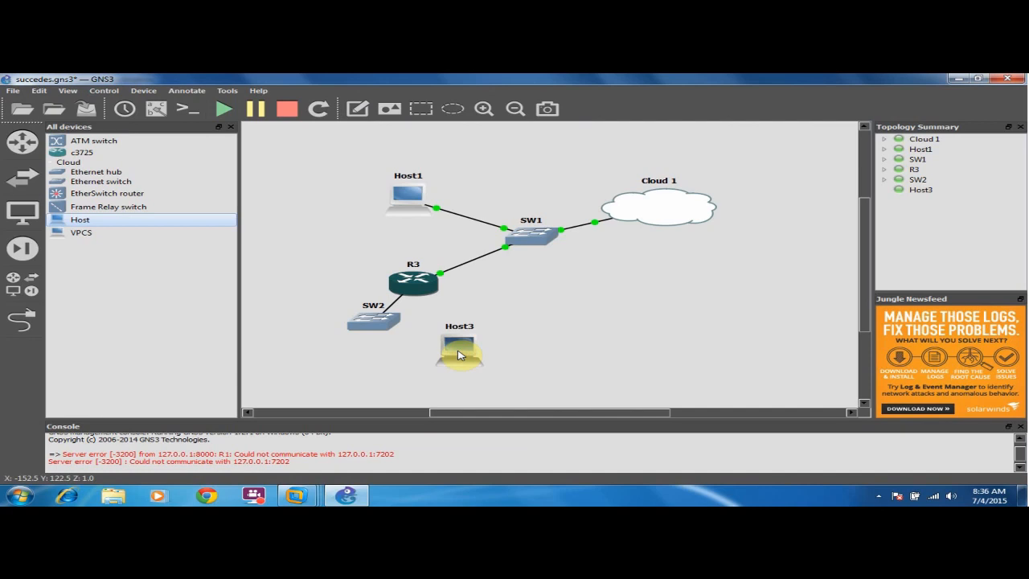
click(314, 496)
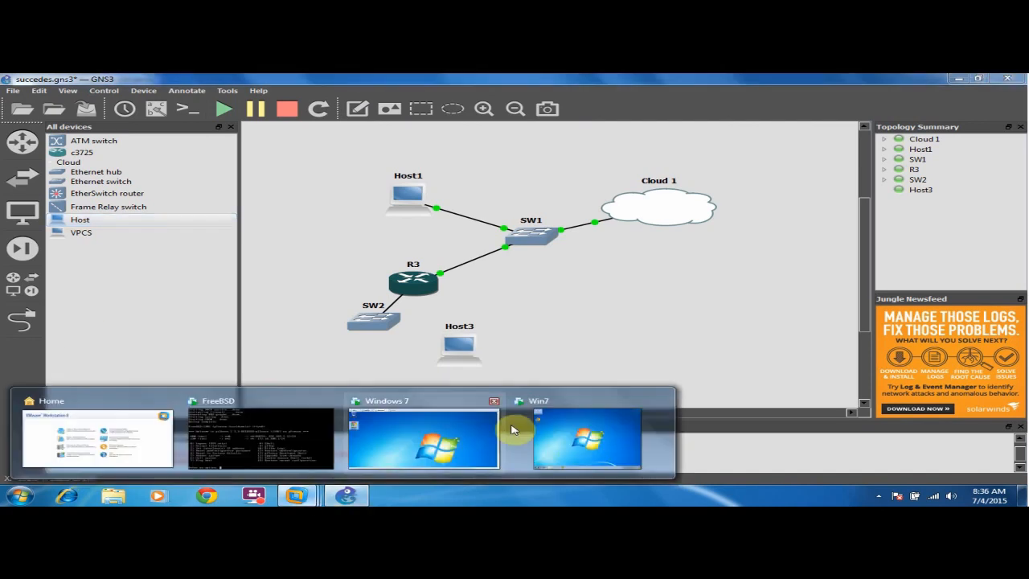
click(587, 422)
right_click(414, 131)
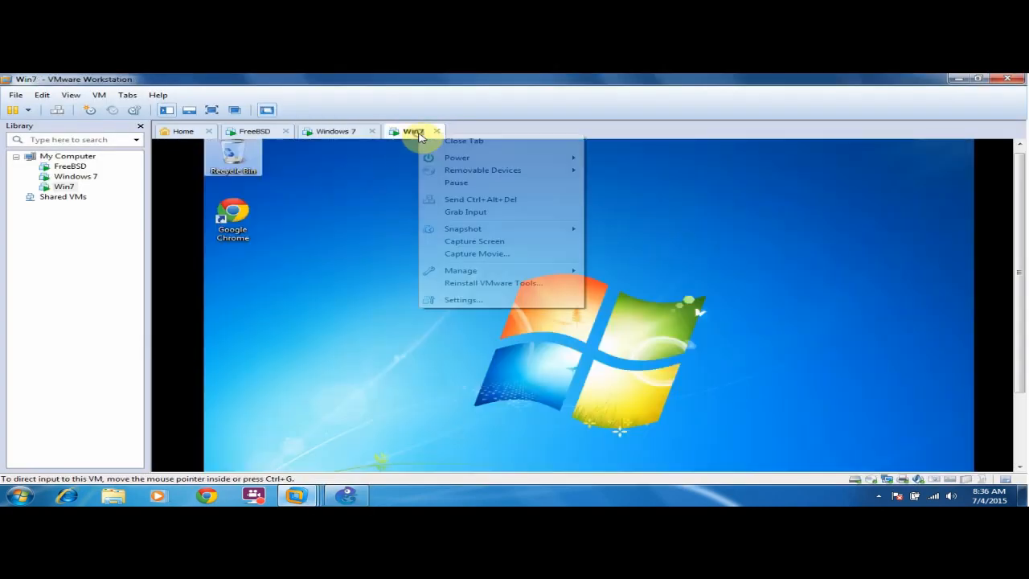
click(454, 299)
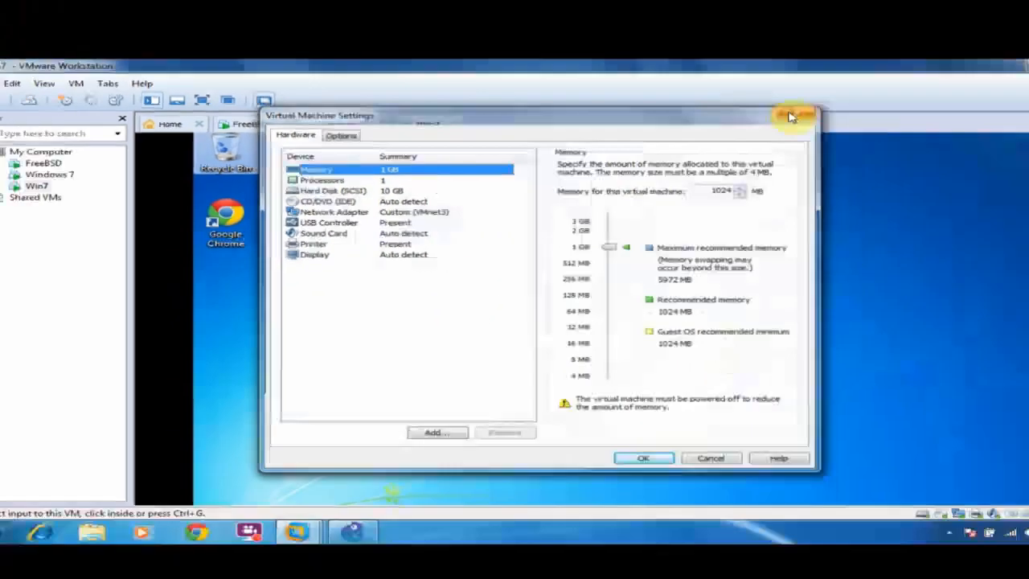
click(790, 117)
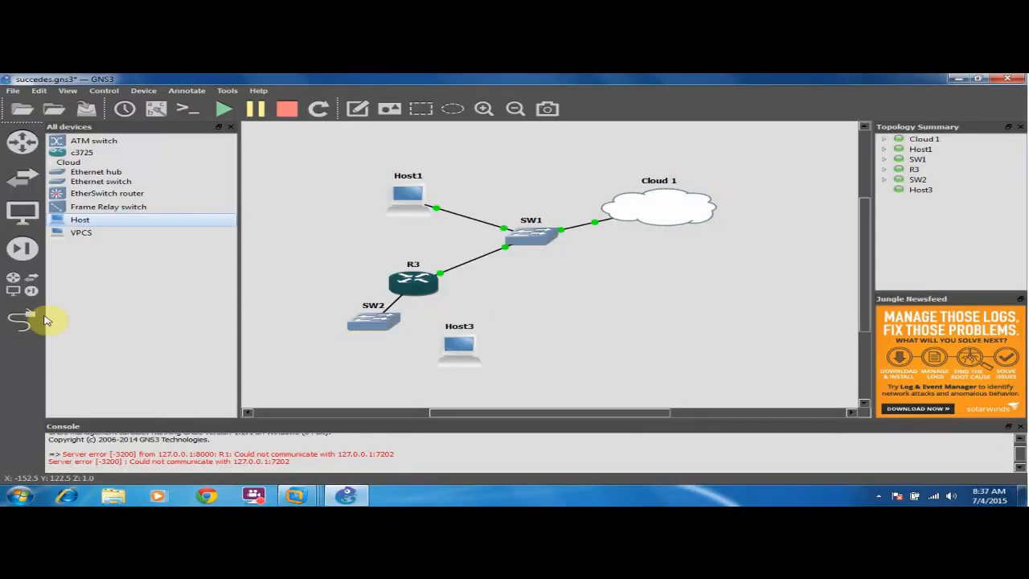
click(40, 320)
click(374, 321)
Cable an SW2 port to Host3 via VMware Network Adapter VMnet3 and shift Host3 right.
click(390, 349)
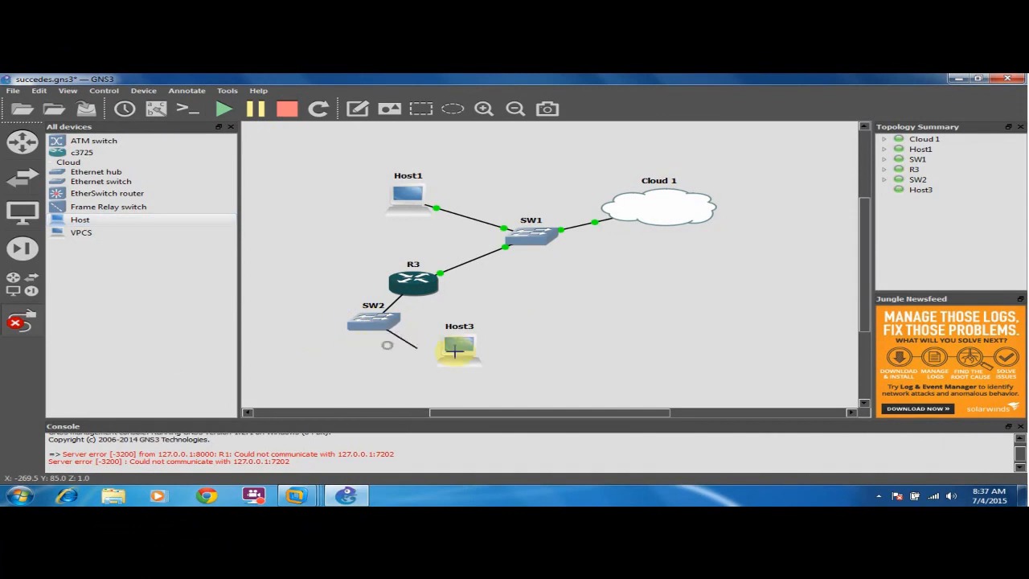
click(455, 350)
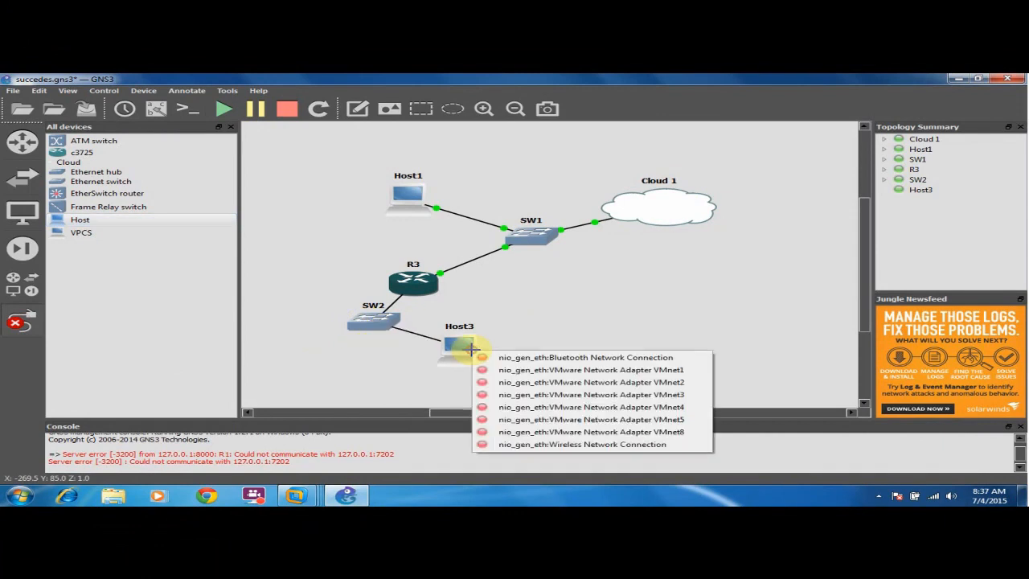
click(606, 397)
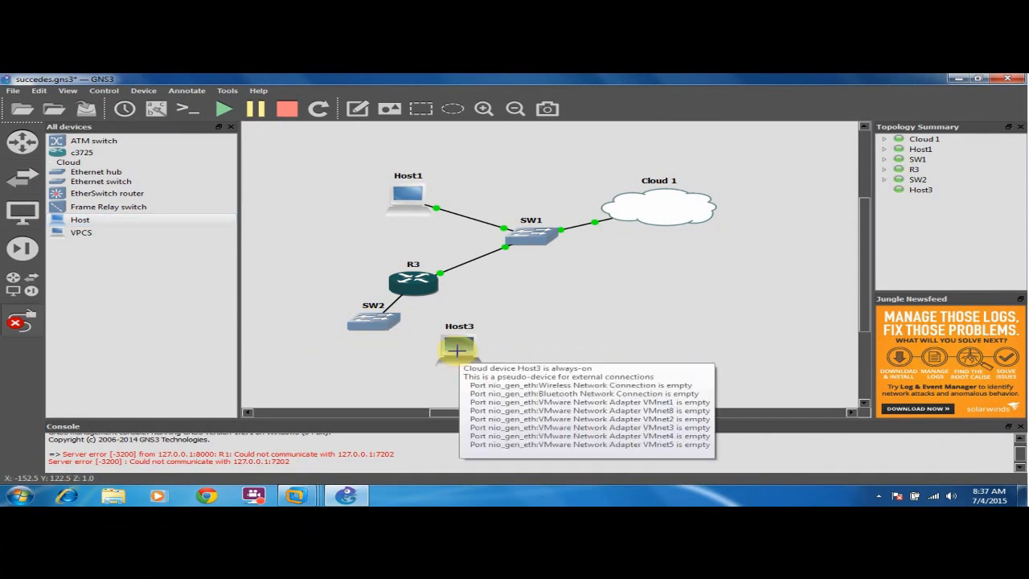
right_click(597, 330)
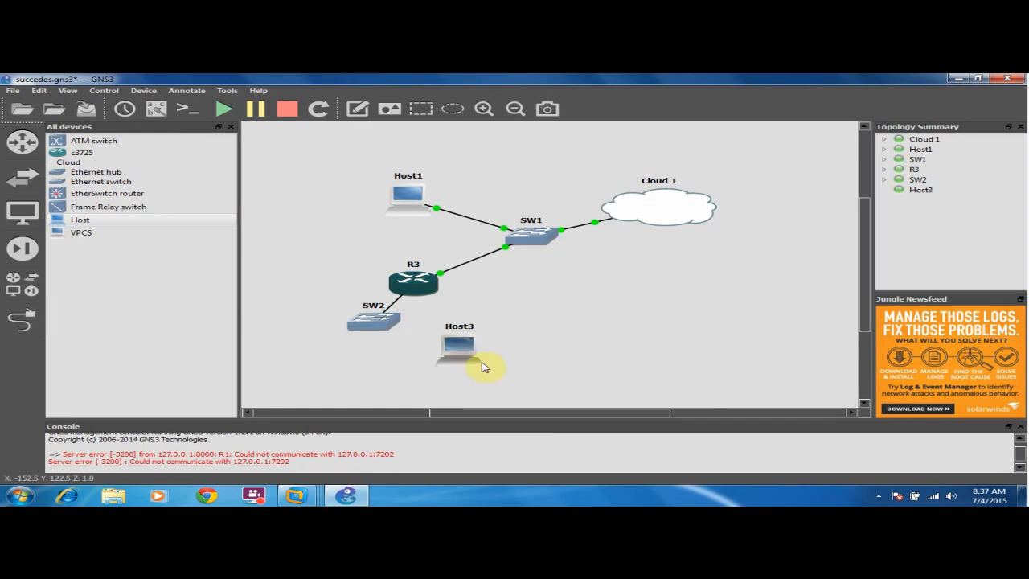
drag(466, 358, 510, 356)
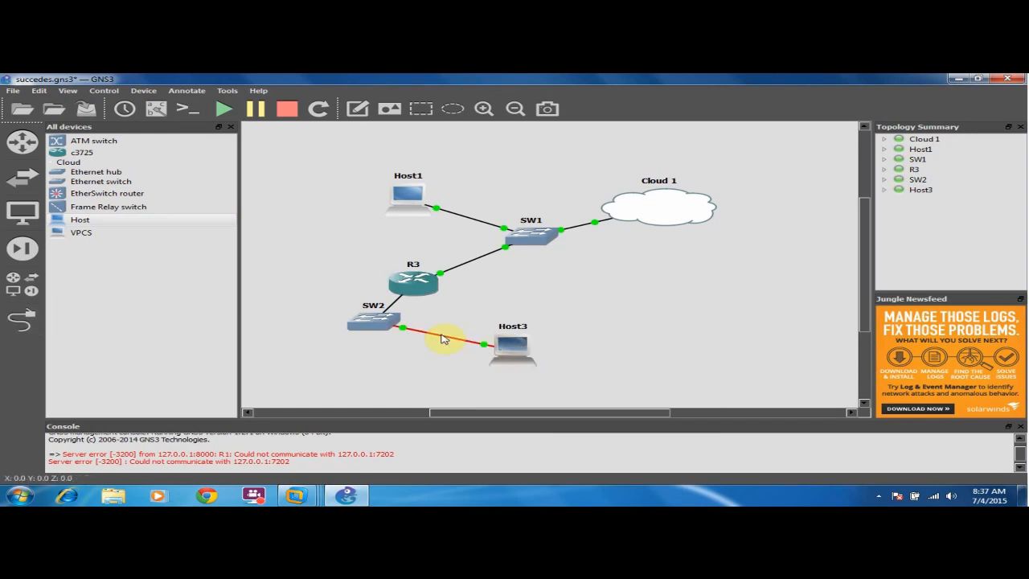
click(296, 495)
In the Win7 guest, view Local Area Connection details from Network and Sharing Center.
click(538, 432)
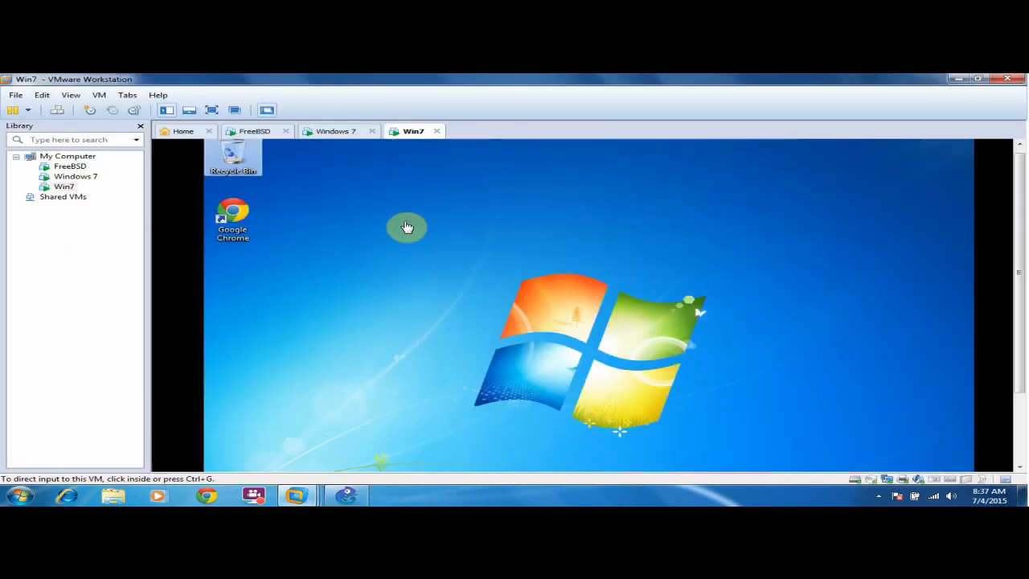
drag(1018, 230, 873, 367)
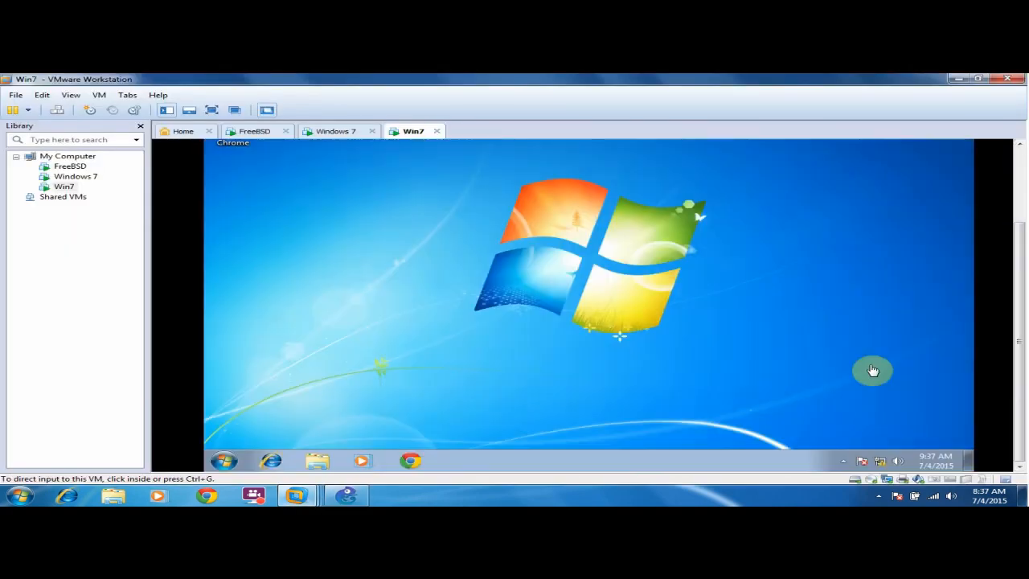
click(879, 461)
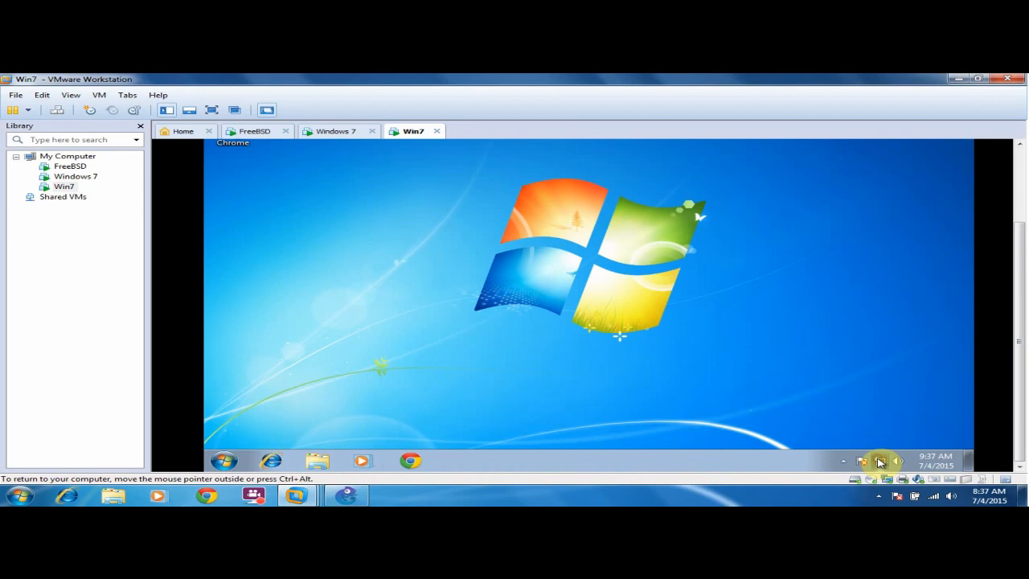
click(463, 331)
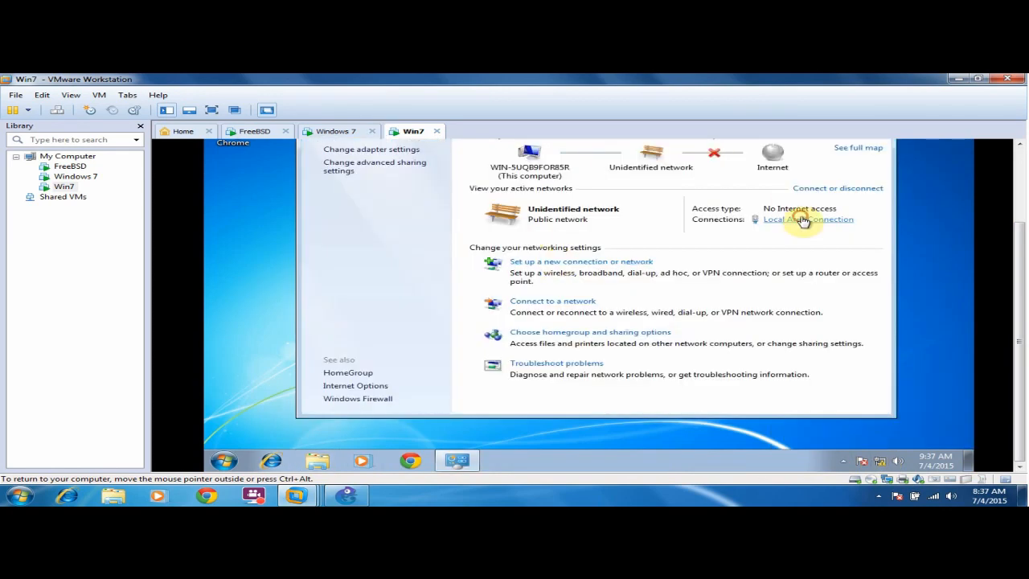
click(804, 220)
click(526, 245)
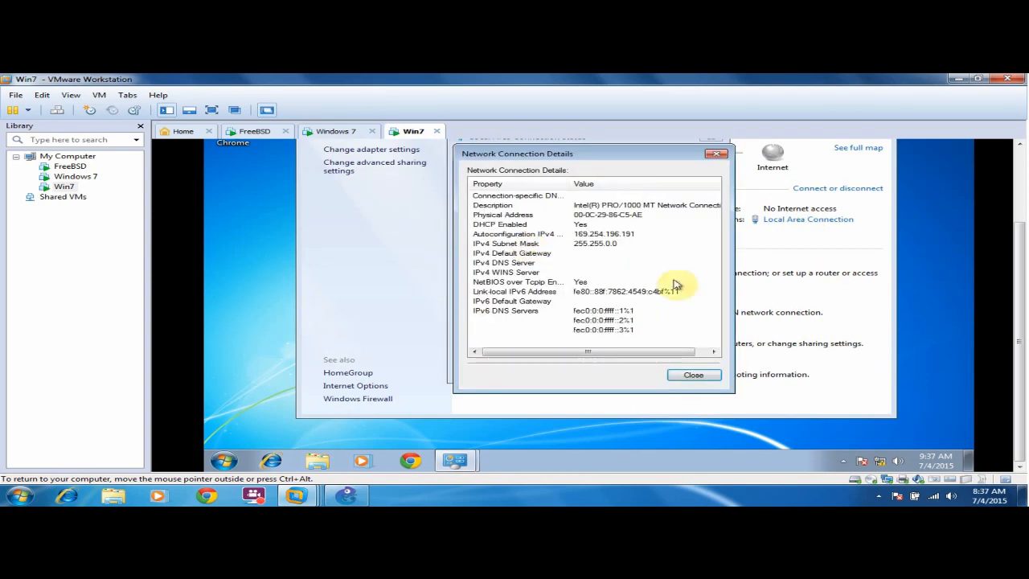
click(693, 375)
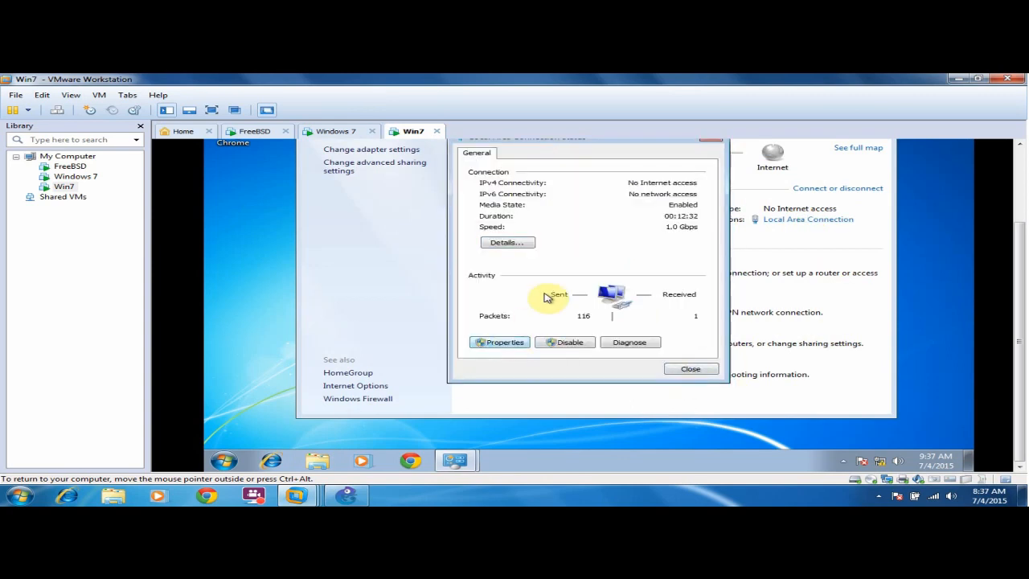
Verify IPv4 is set to obtain an address automatically, then cancel out of the dialogs.
click(502, 343)
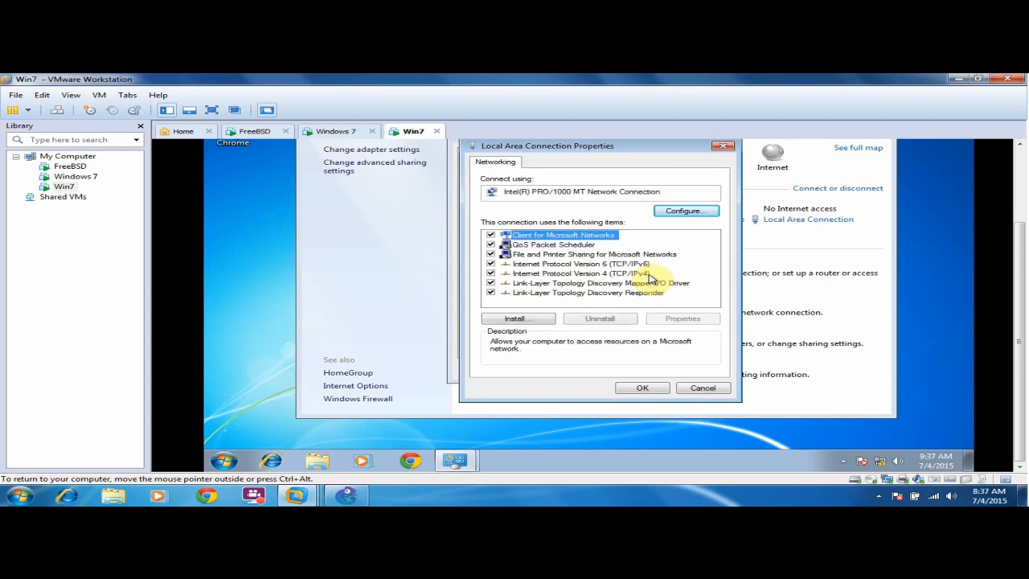
click(632, 275)
click(691, 316)
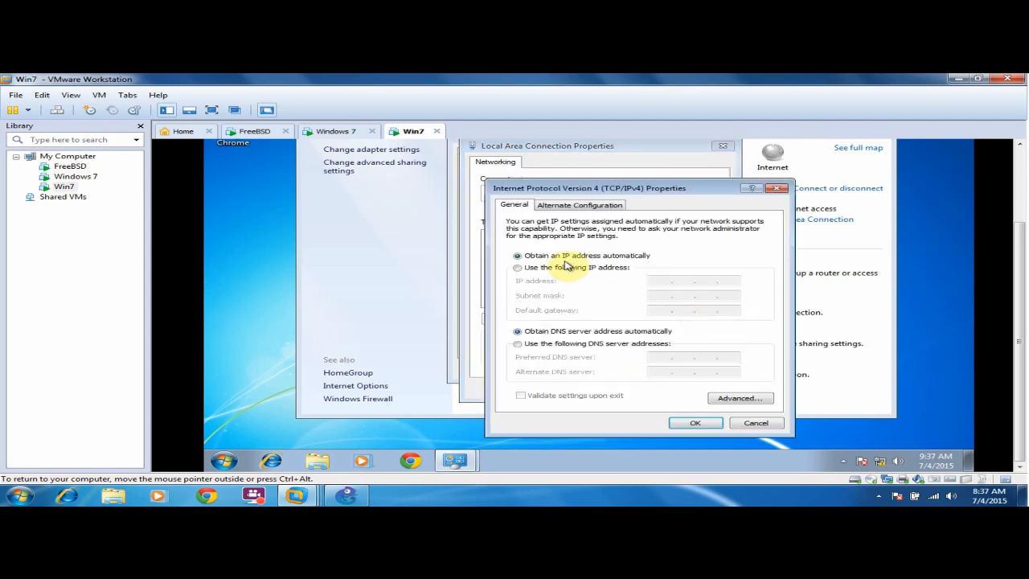
click(757, 423)
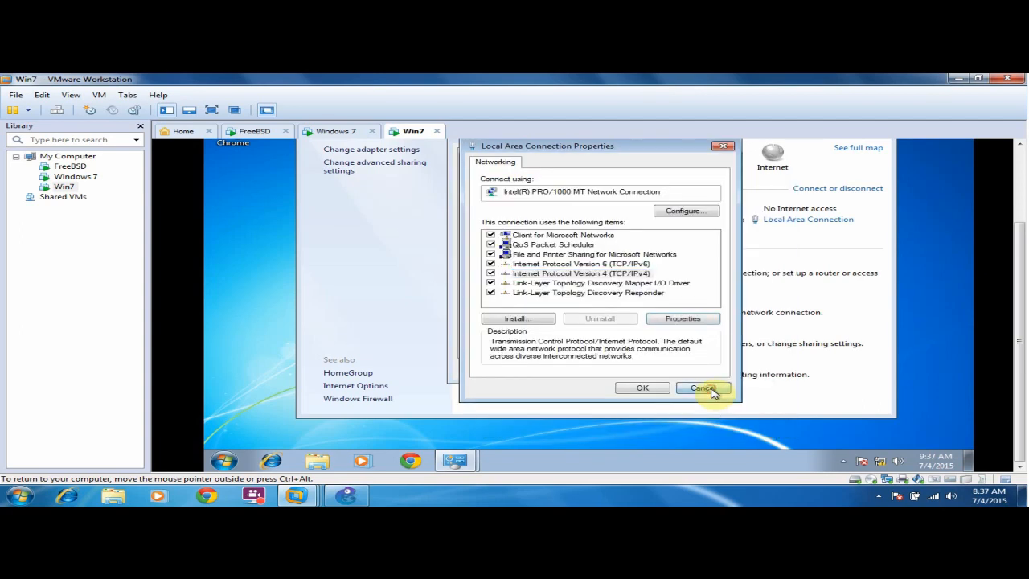
click(703, 386)
click(695, 368)
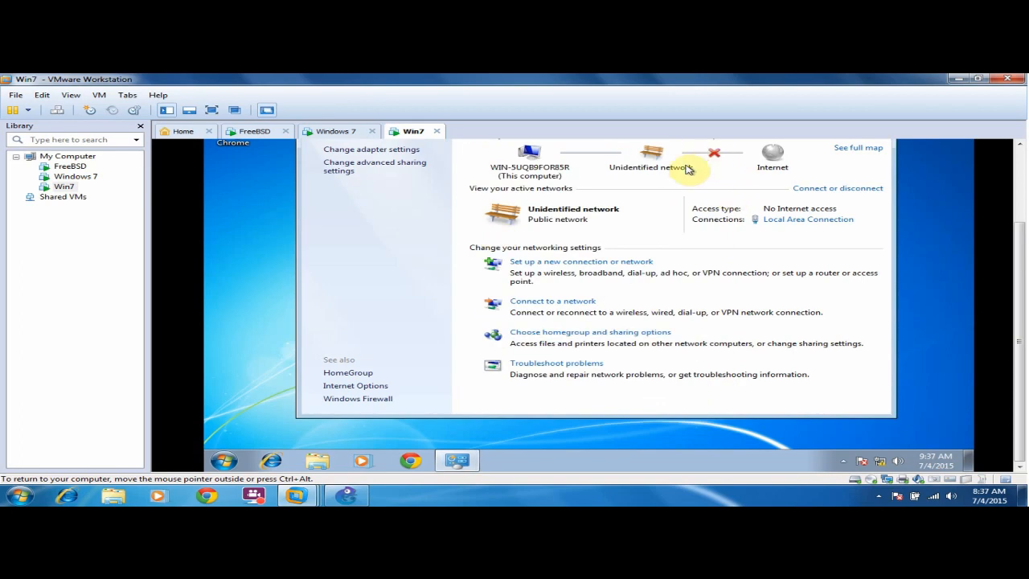
scroll(1017, 230, up, 1)
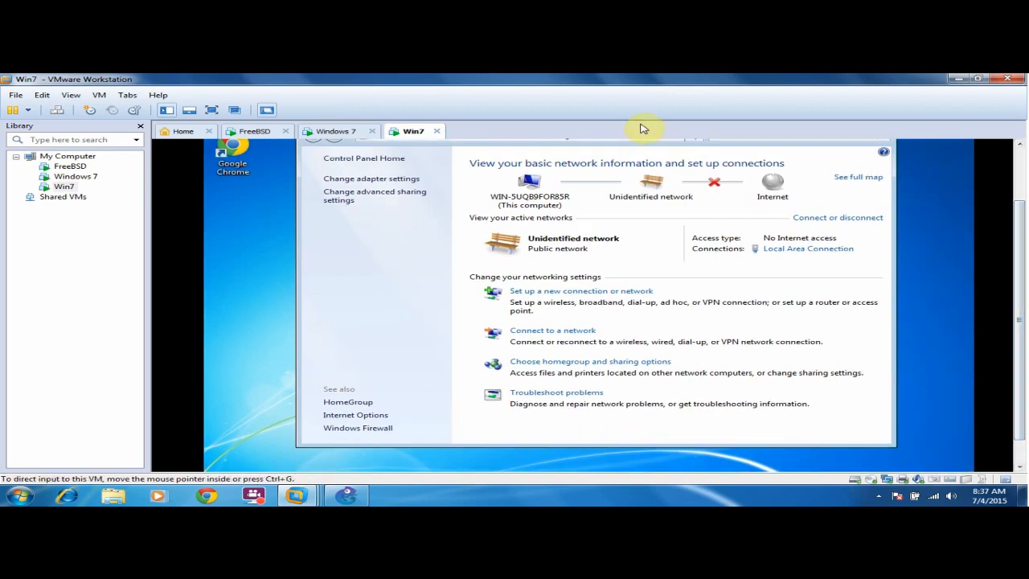
scroll(1012, 165, up, 2)
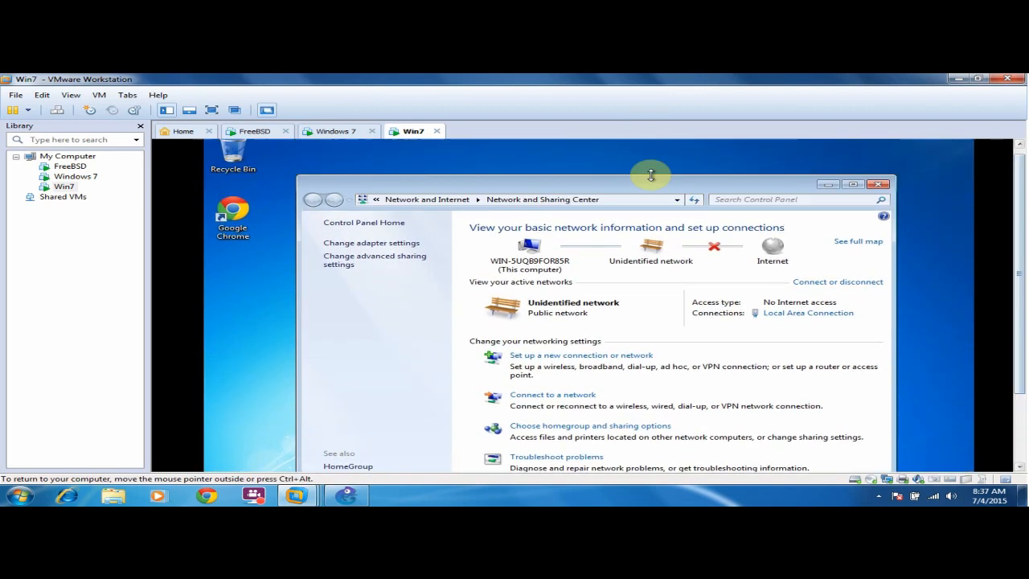
drag(645, 182, 540, 156)
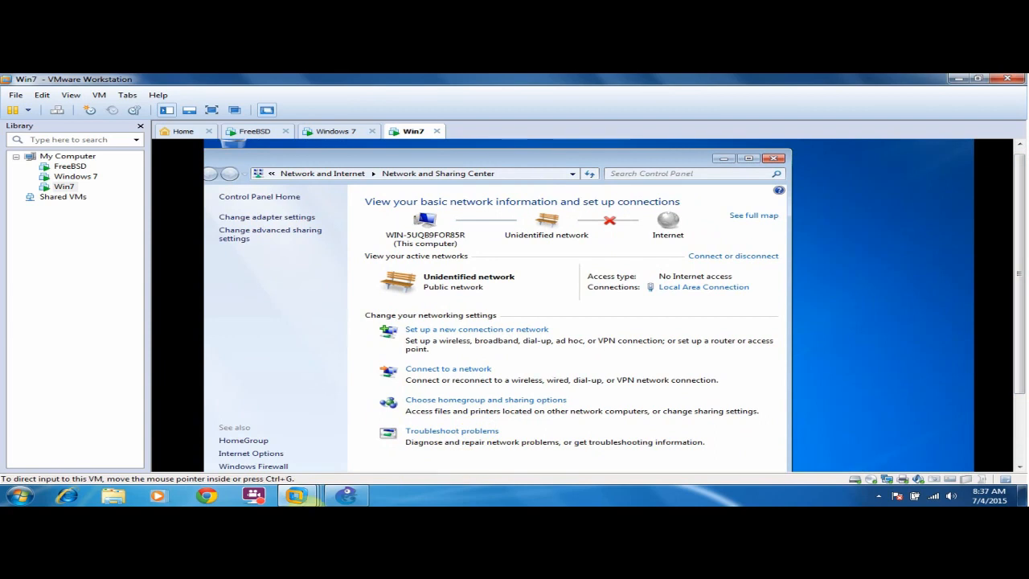
mouse_move(332, 501)
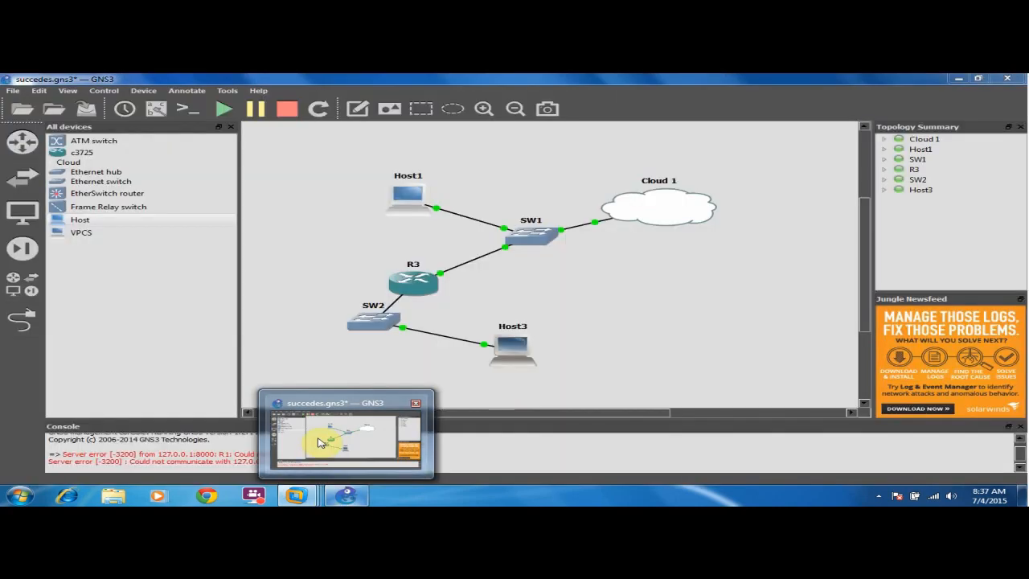
Nudge SW2 slightly down-left and open R3's console.
click(319, 442)
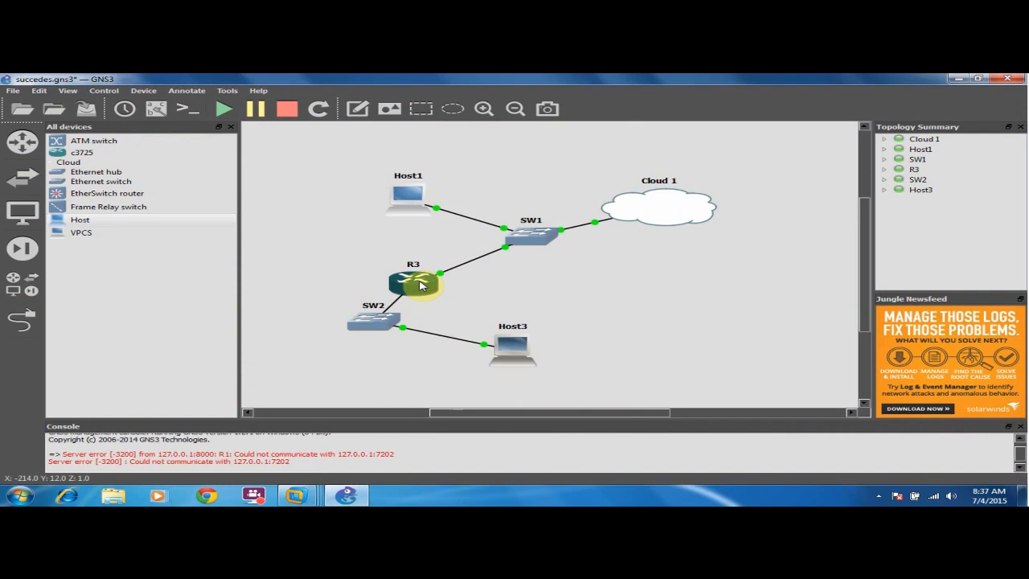
drag(368, 321, 349, 340)
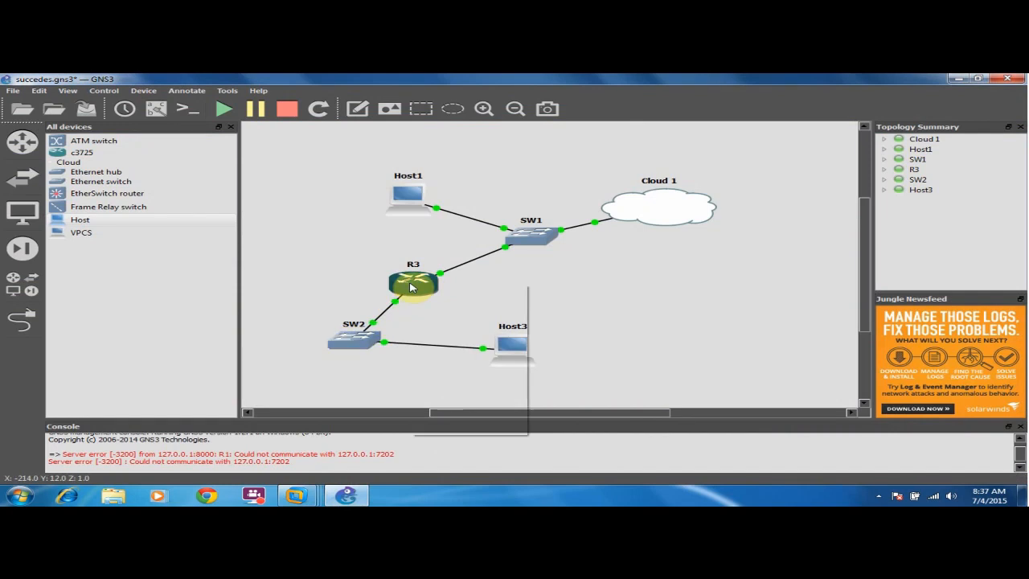
right_click(410, 287)
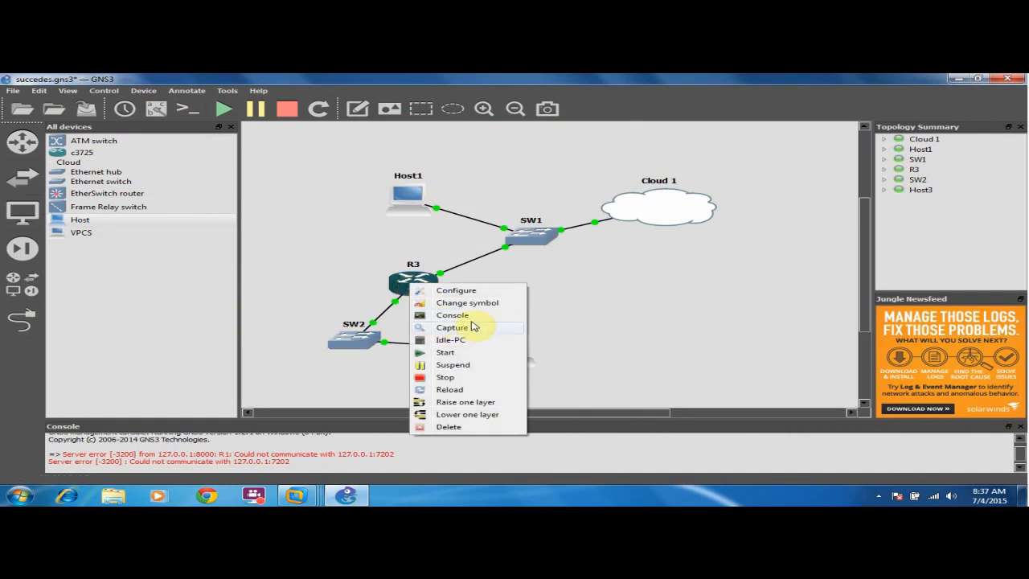
click(464, 316)
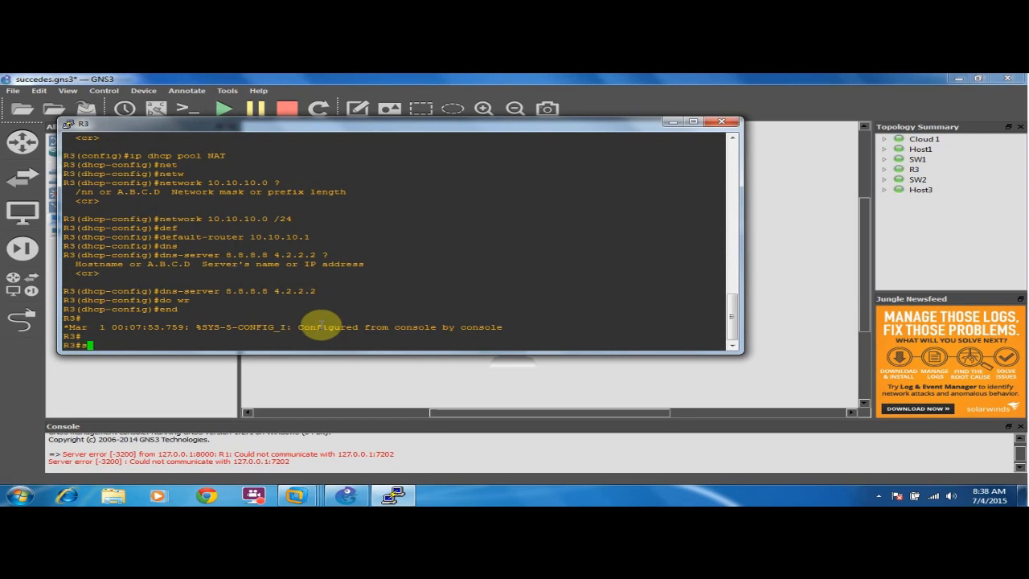
Page through R3's show running-config output, including NAT settings, then close the console.
text(show run)
key(Tab)
key(Return)
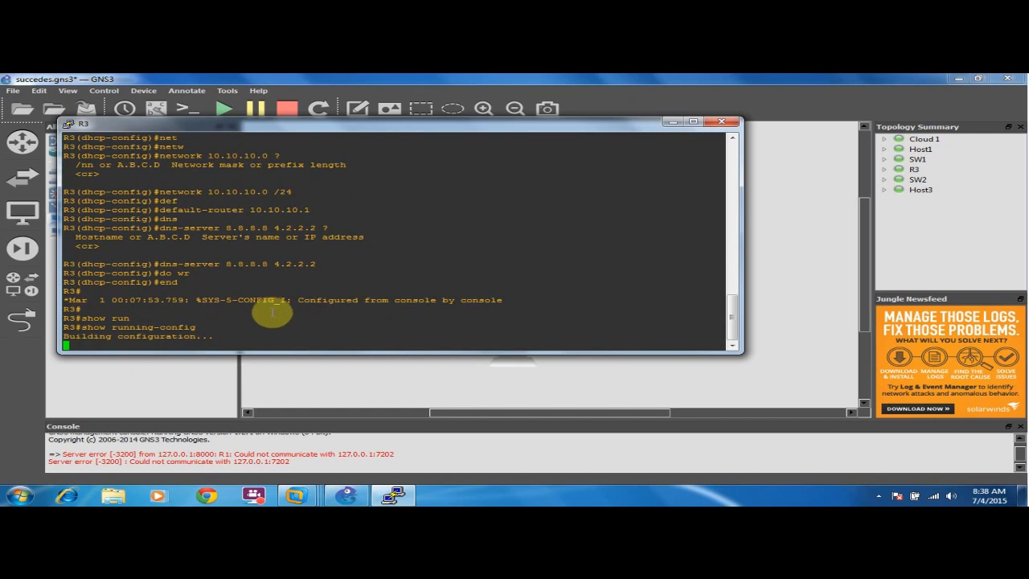
drag(298, 351, 300, 404)
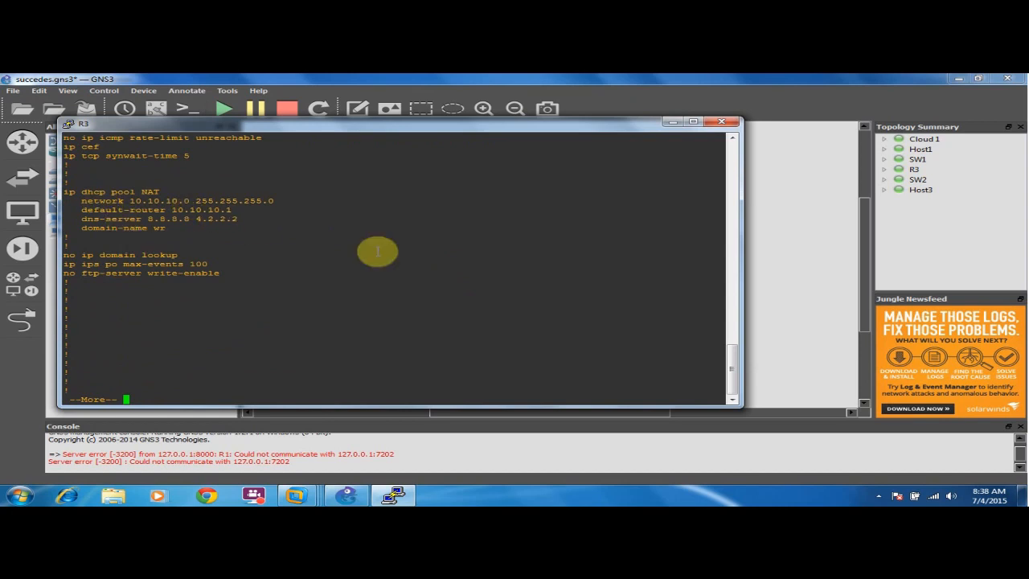
key(space)
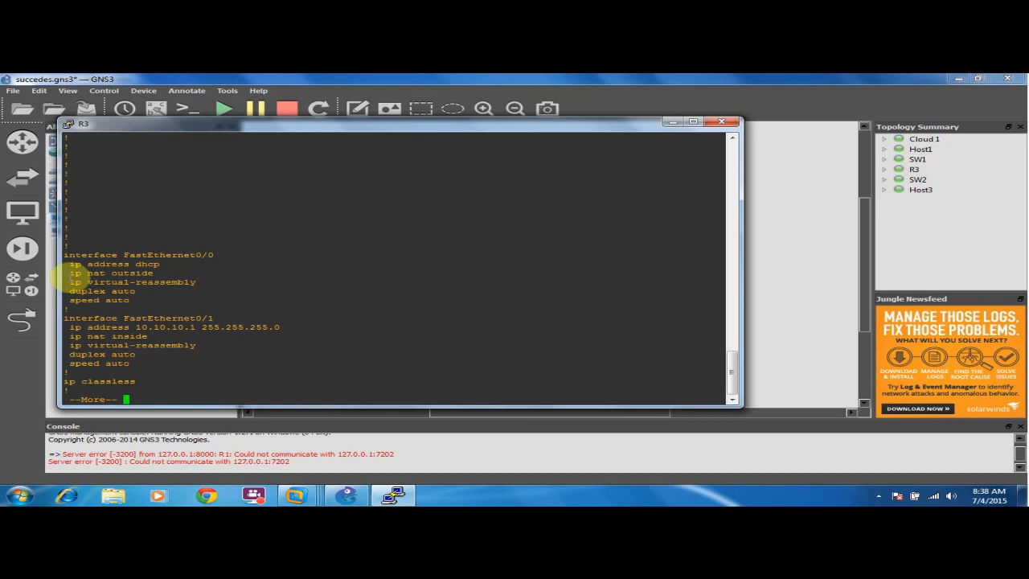
key(space)
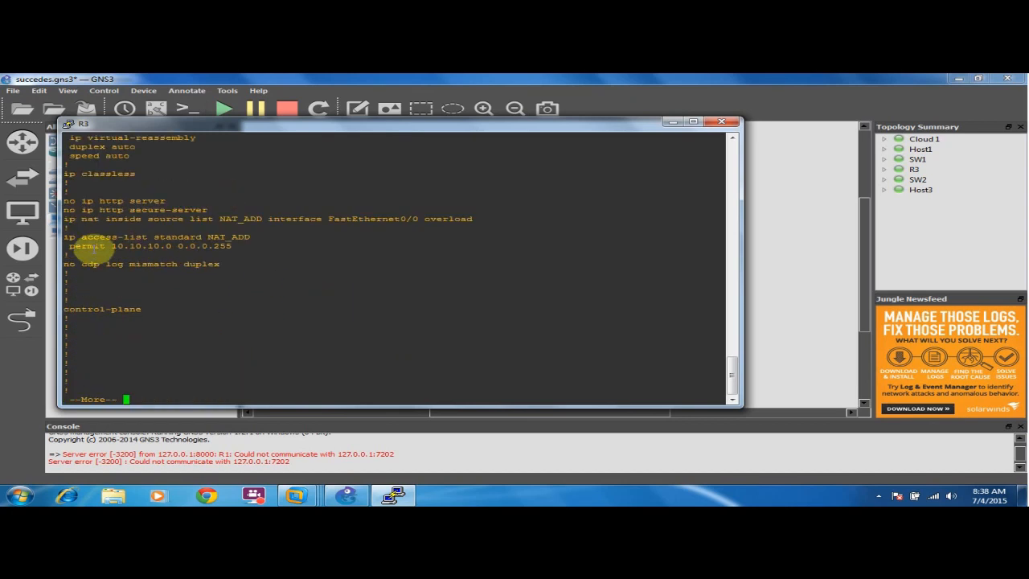
key(space)
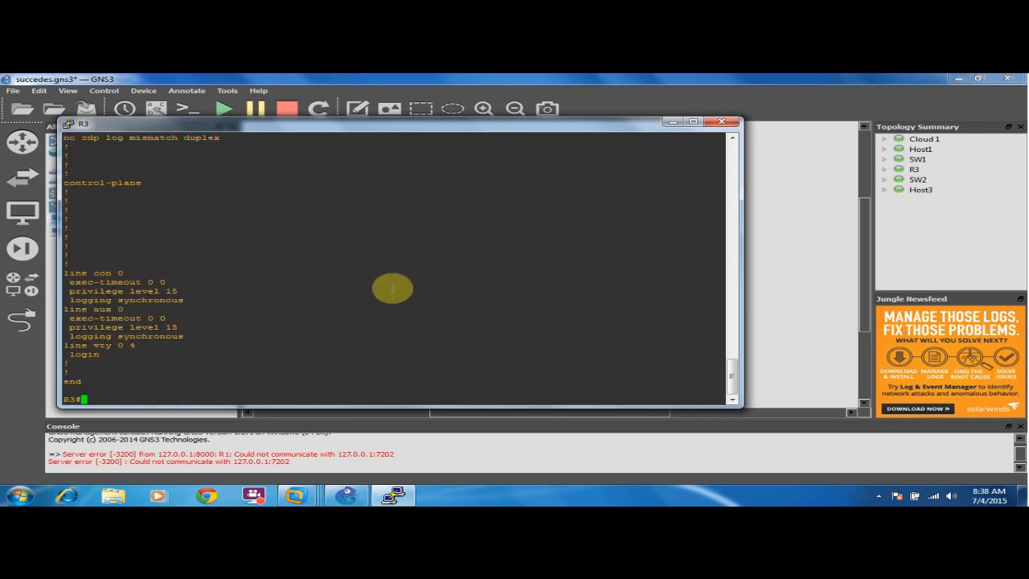
click(723, 123)
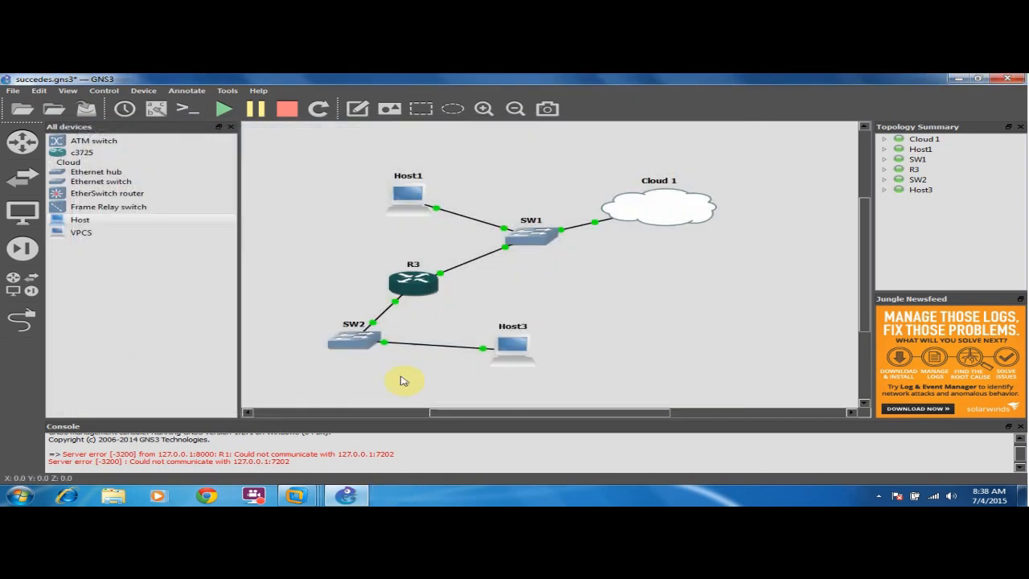
Set the Win7 network location to Home and confirm the DHCP address 10.10.10.2.
mouse_move(299, 498)
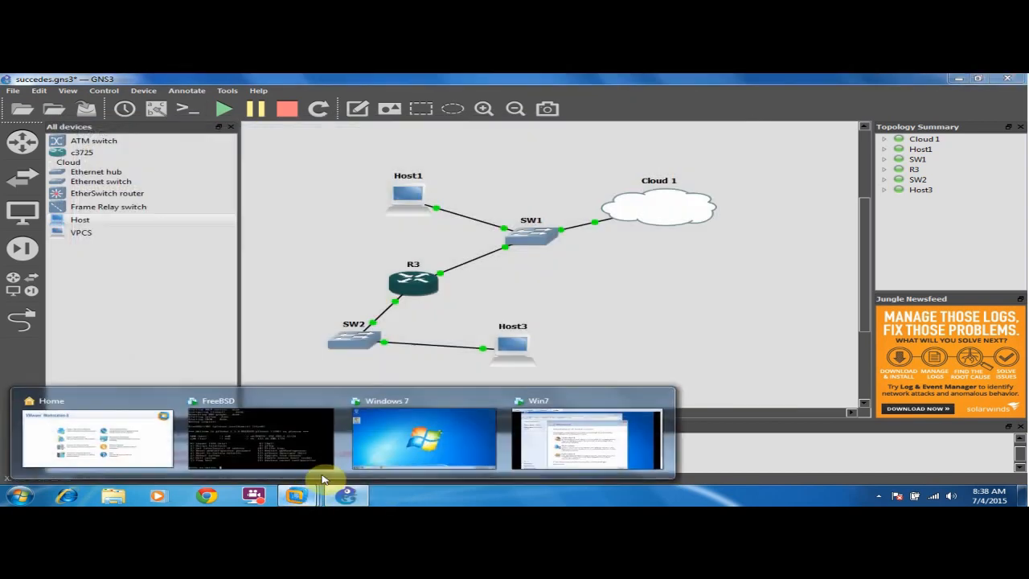
click(603, 444)
click(492, 293)
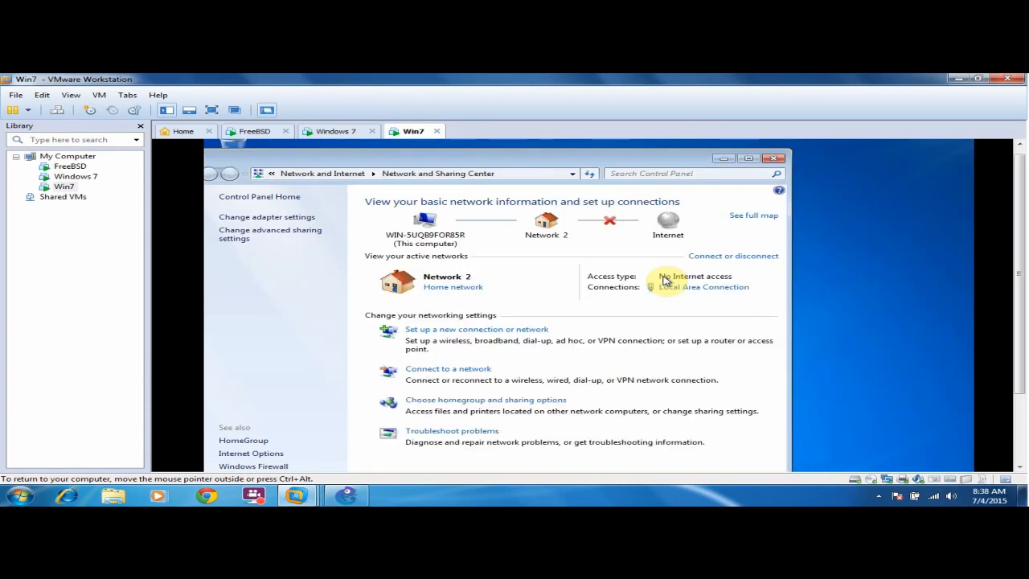
click(711, 294)
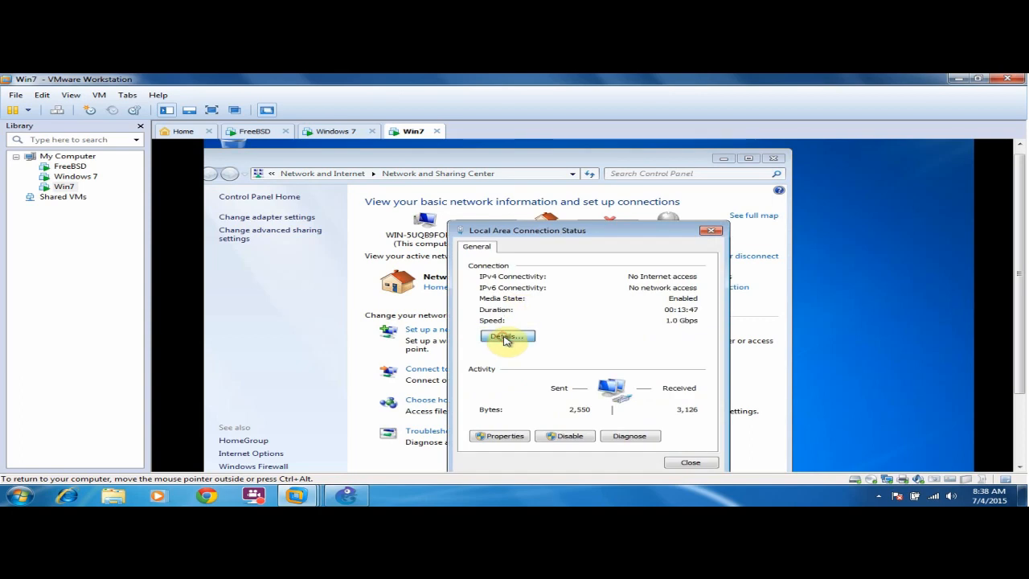
click(500, 337)
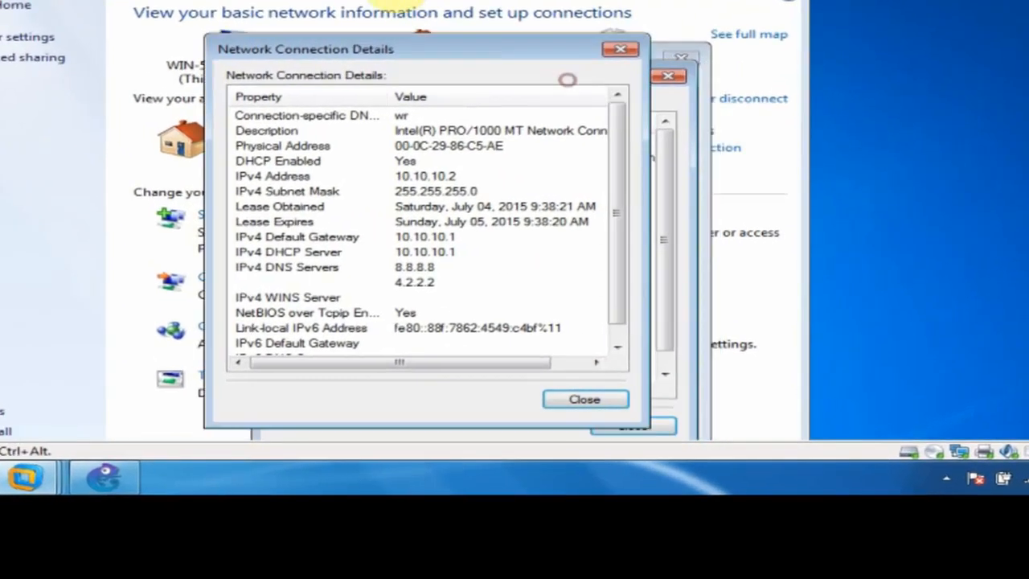
drag(568, 80, 408, 0)
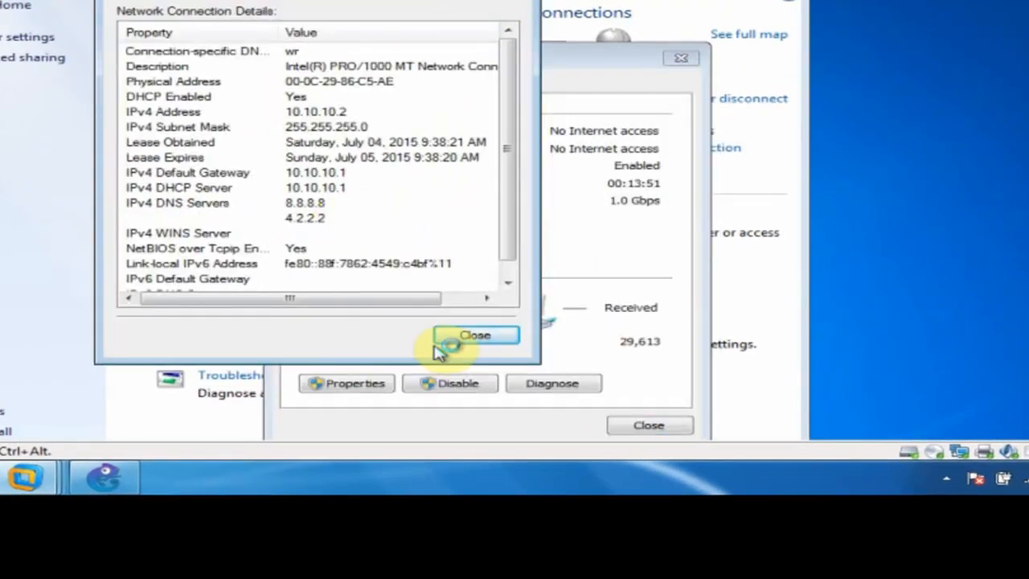
click(458, 332)
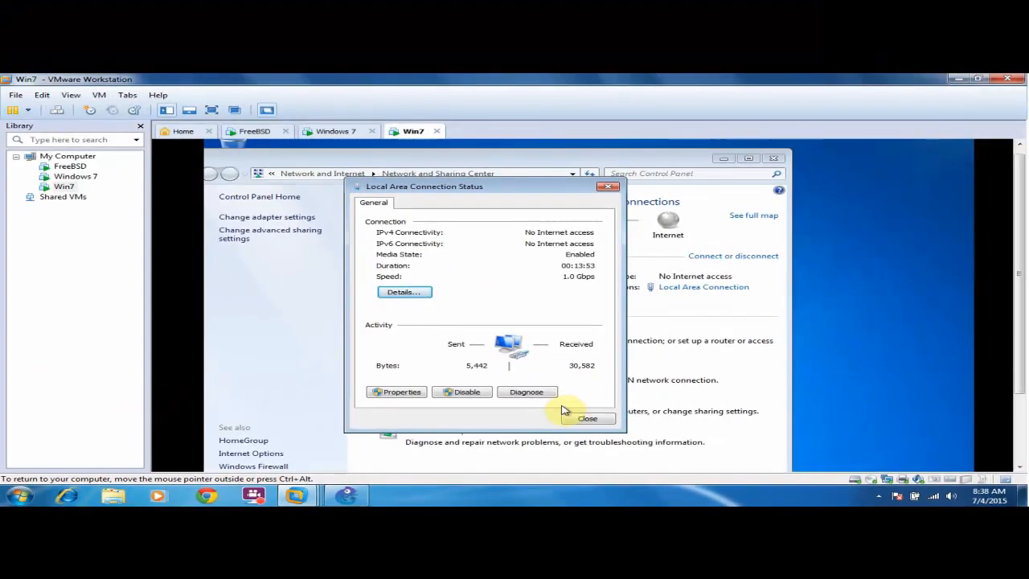
click(585, 418)
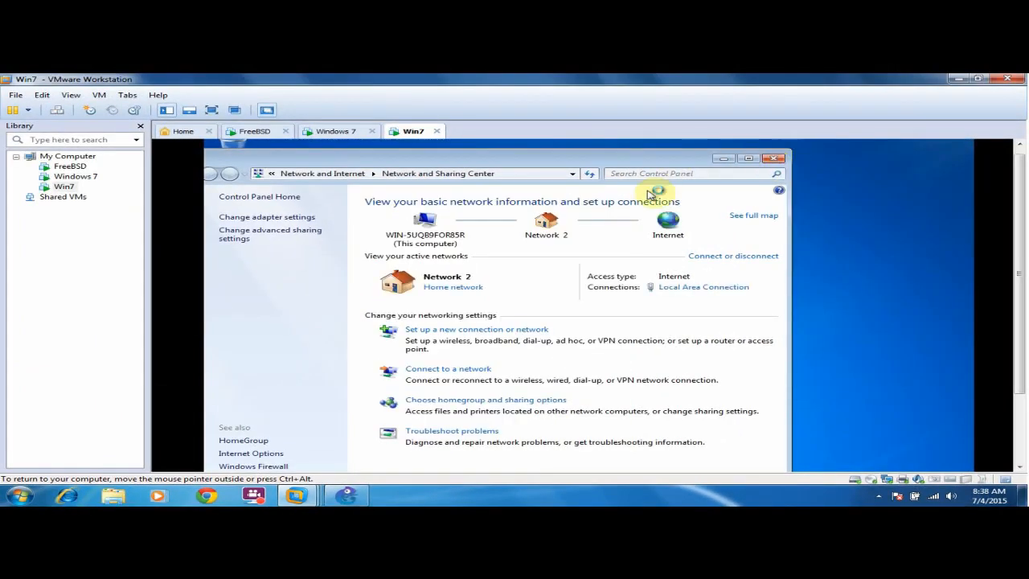
click(774, 158)
drag(1012, 206, 1012, 281)
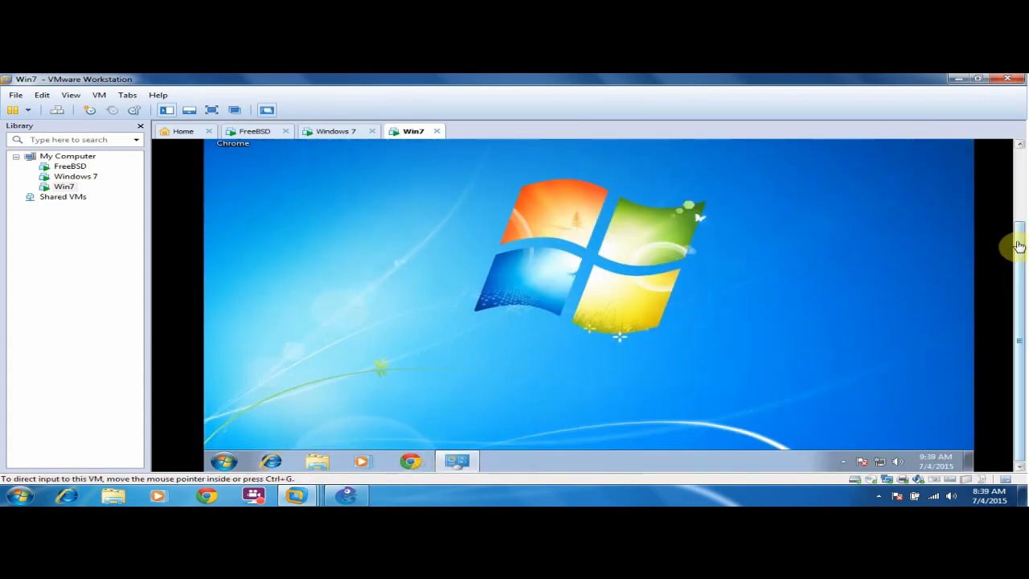
Load youtube in a new Chrome tab inside the Win7 guest.
drag(1019, 245, 1019, 175)
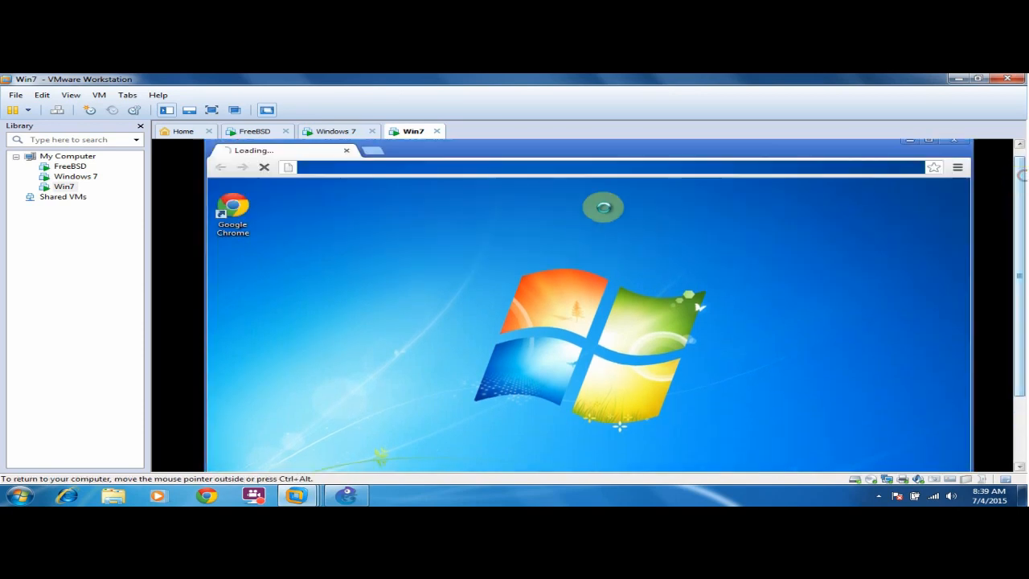
click(342, 169)
click(373, 153)
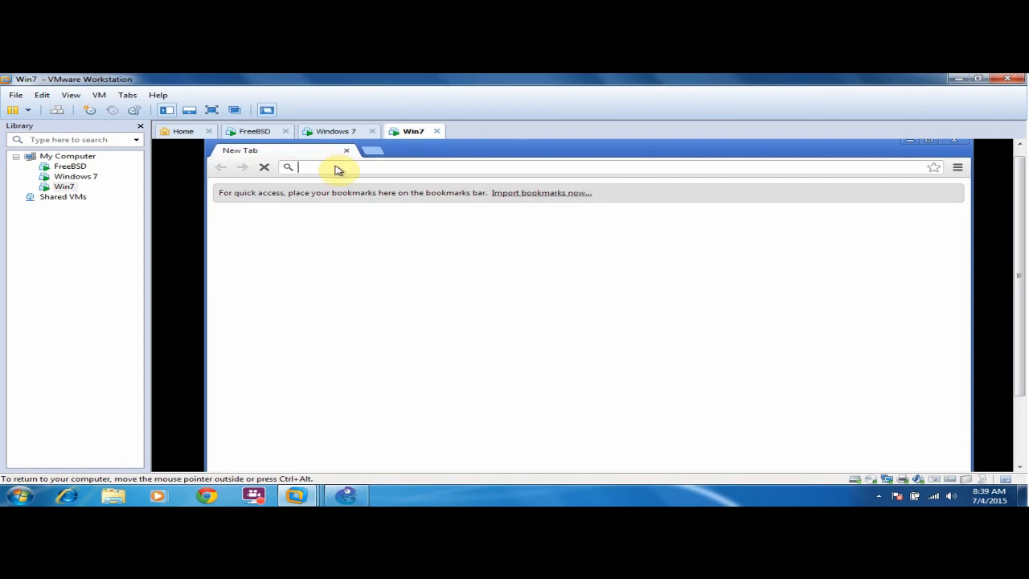
text(youtube)
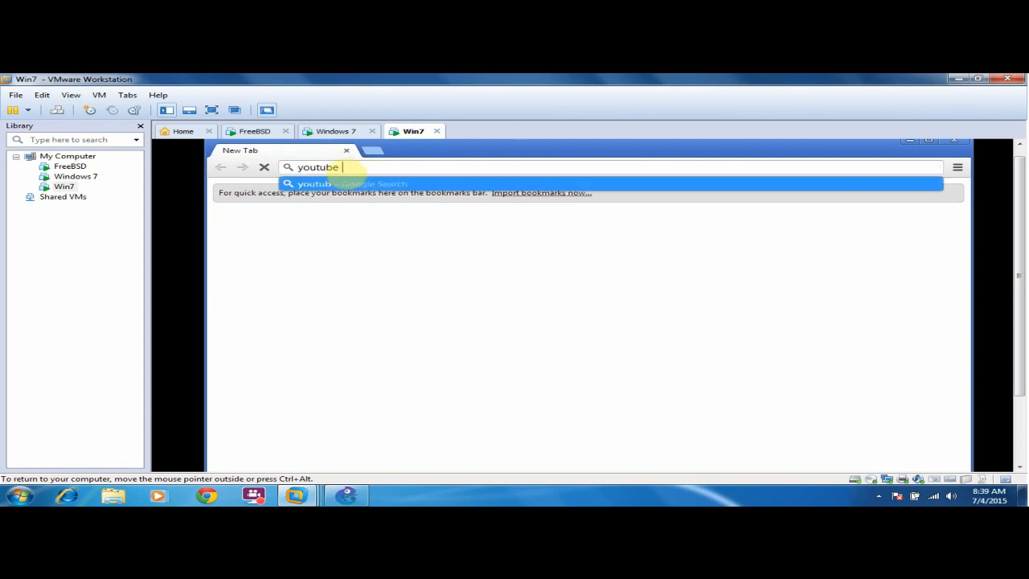
text(r)
key(BackSpace)
key(Return)
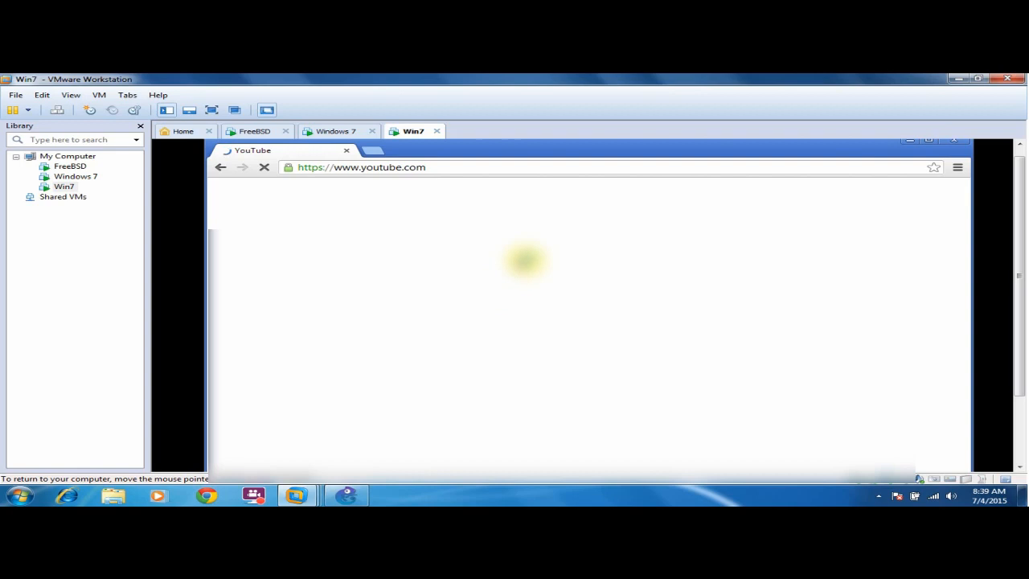
Move the Chrome window down and return to the guest desktop.
drag(1018, 290, 1019, 359)
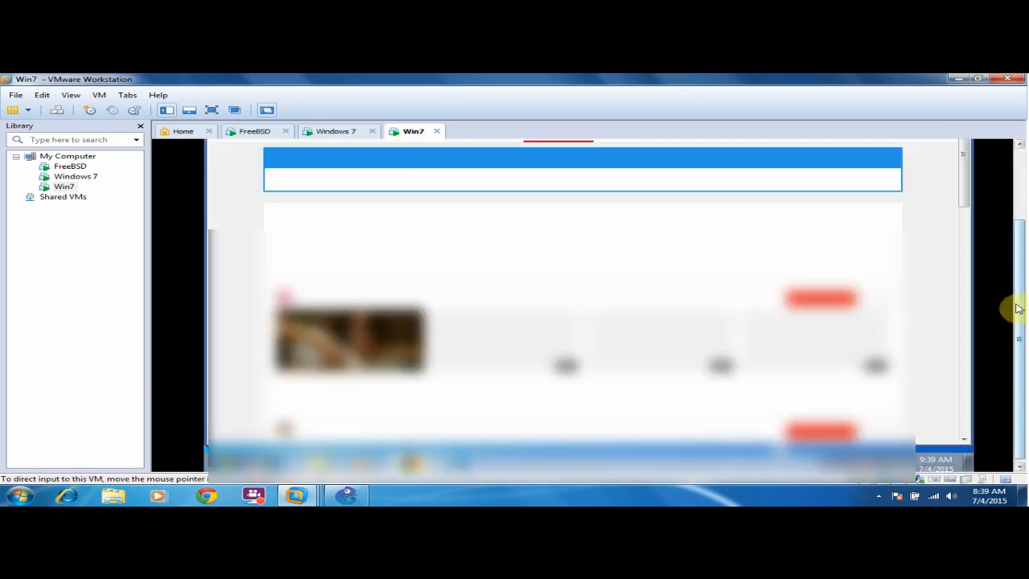
drag(1018, 304, 1018, 206)
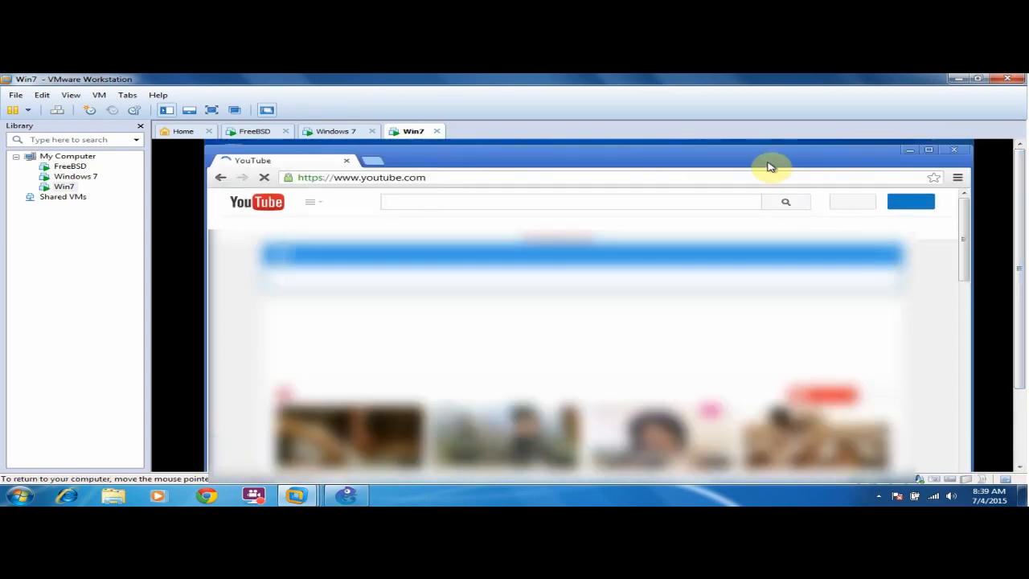
drag(768, 162, 760, 207)
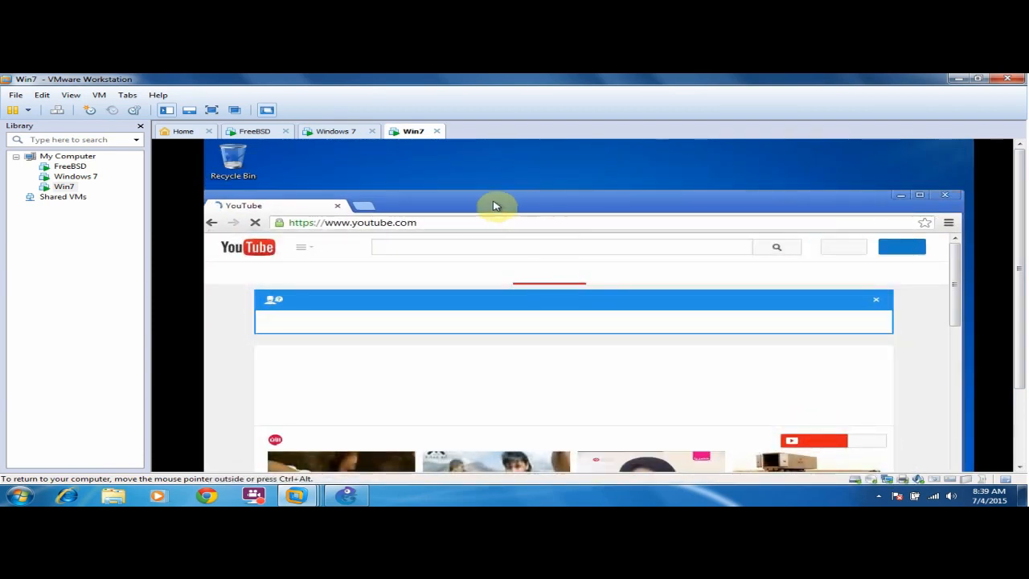
key(super+d)
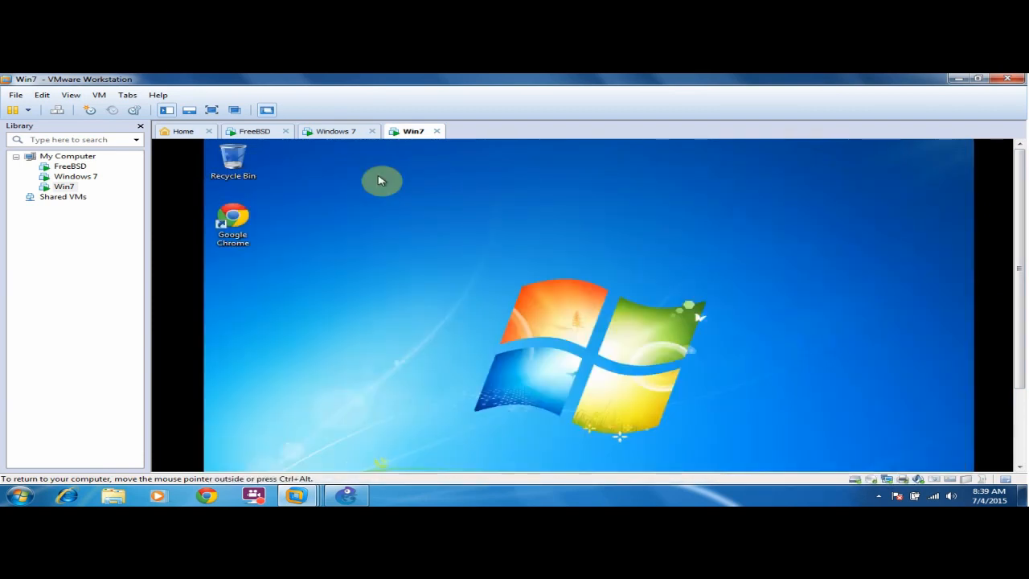
drag(1021, 215, 1025, 305)
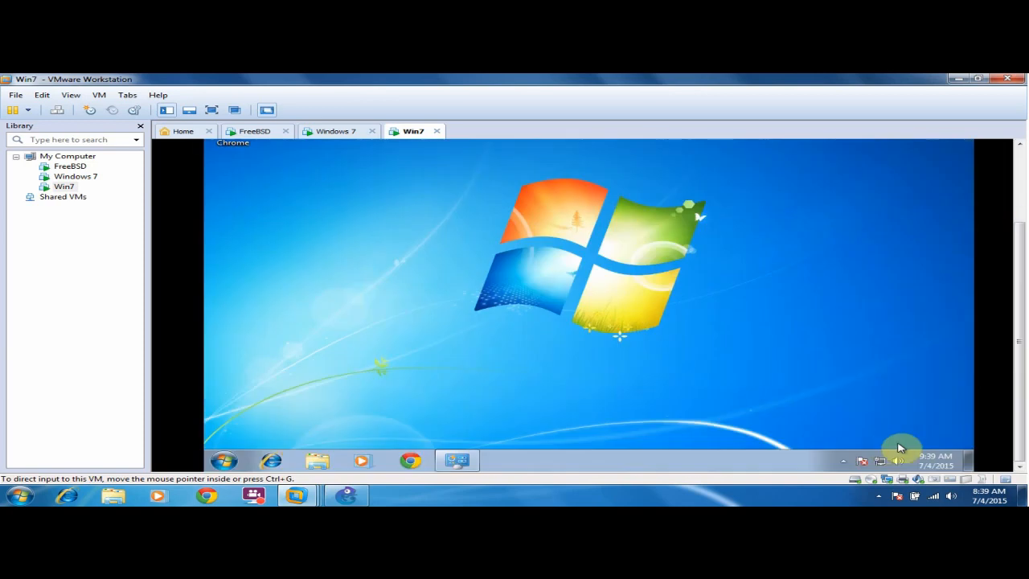